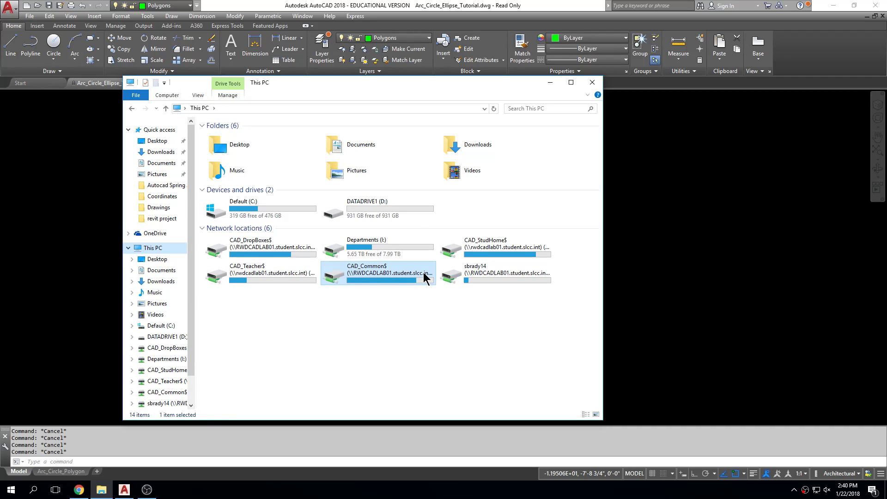
Locate Arc_Circle_Ellipse_Tutorial.dwg in the ARCH > Arch 1310 > Drawings folder on the CAD_Common$ drive and return to the open drawing
double_click(376, 276)
double_click(246, 134)
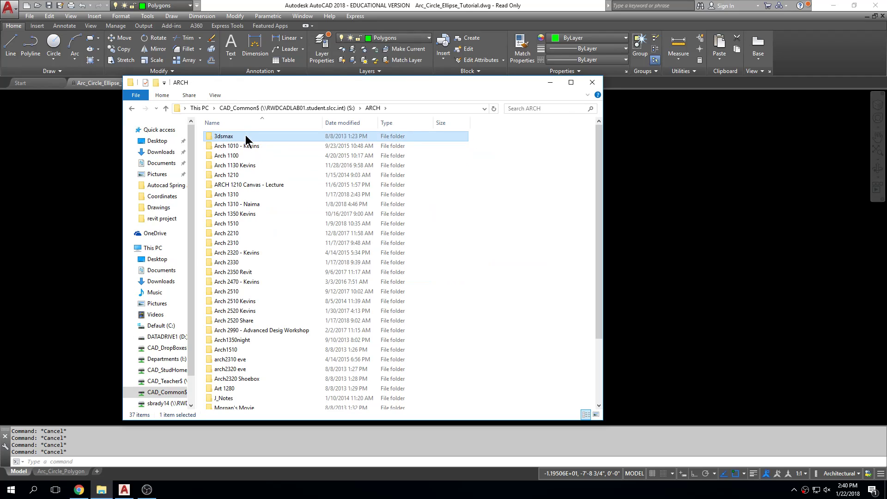
click(245, 196)
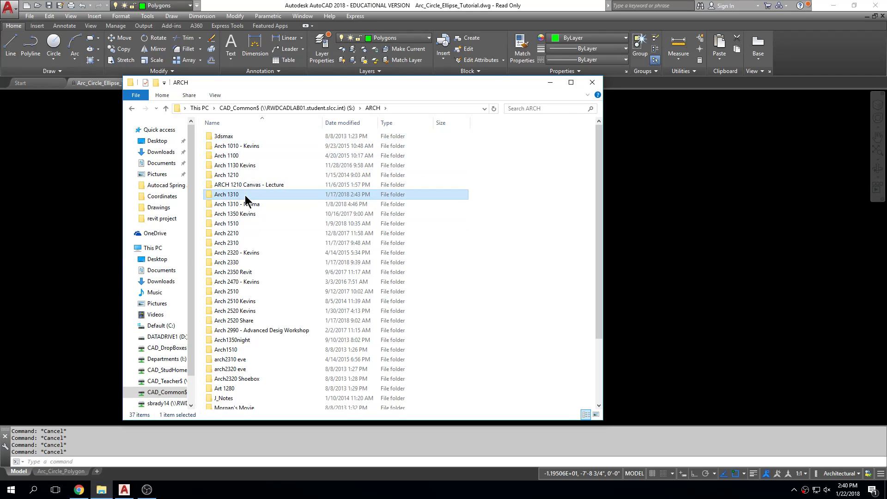
double_click(245, 195)
double_click(251, 146)
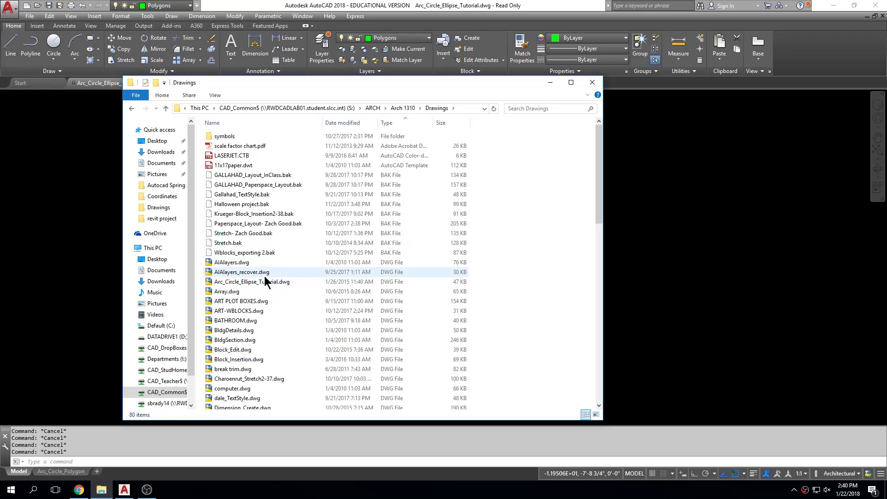
click(265, 282)
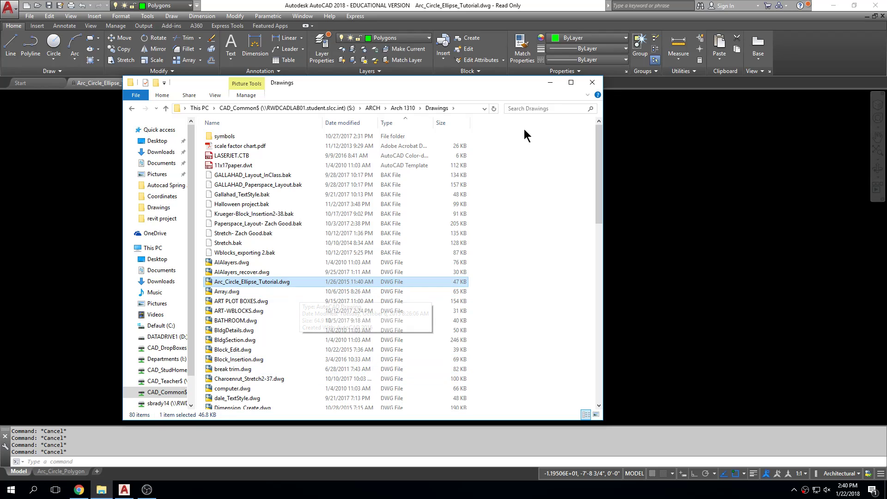
click(549, 82)
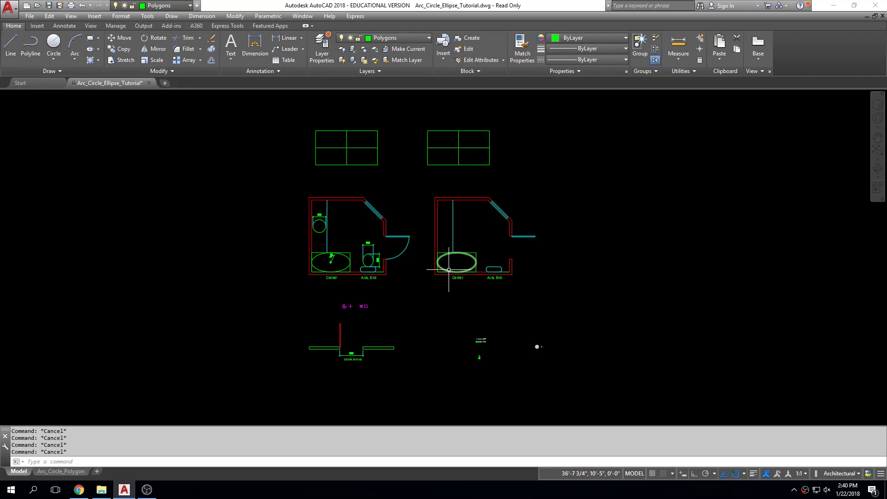
scroll(384, 219, up, 2)
middle_click(602, 401)
middle_click(602, 401)
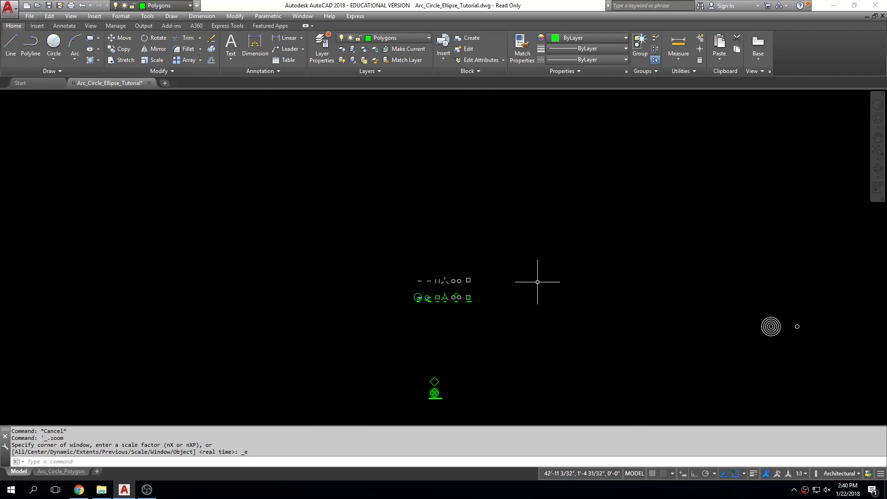
scroll(539, 279, down, 5)
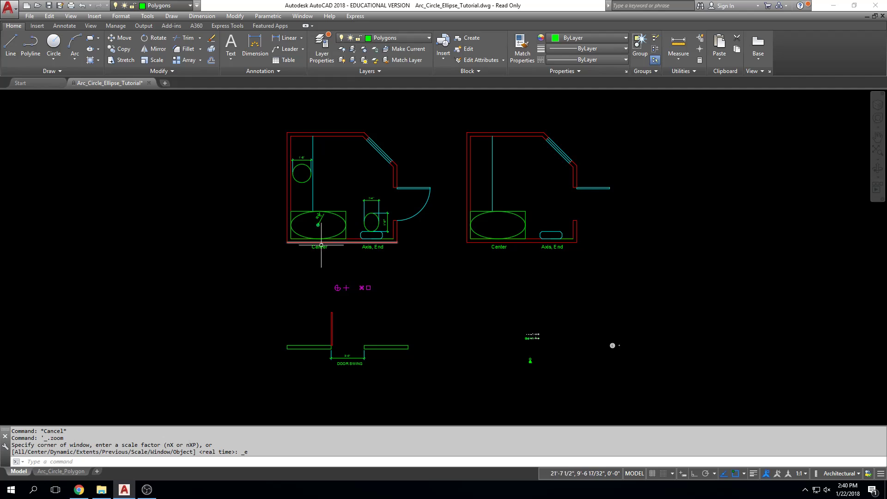
middle_click(226, 271)
middle_click(226, 270)
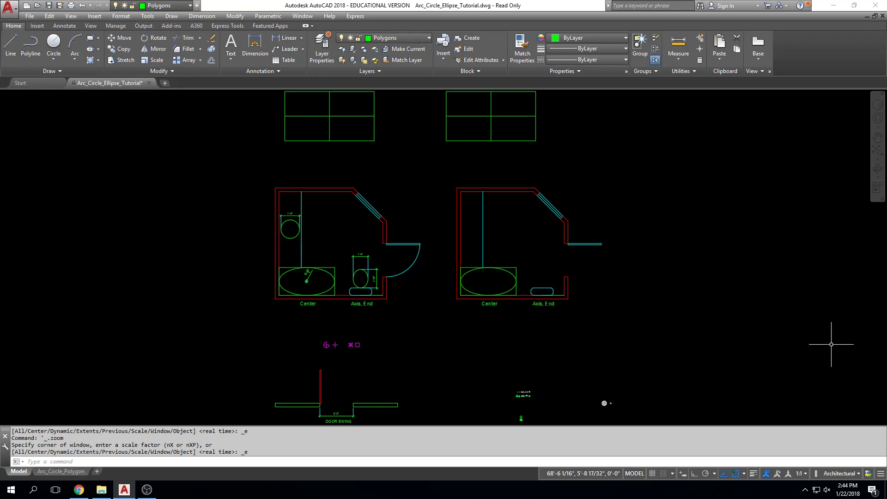
key(Escape)
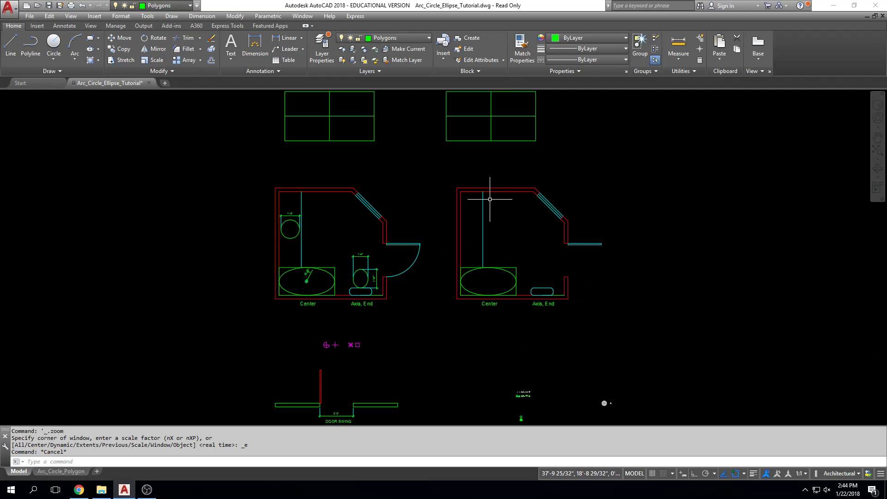
middle_drag(367, 196, 372, 226)
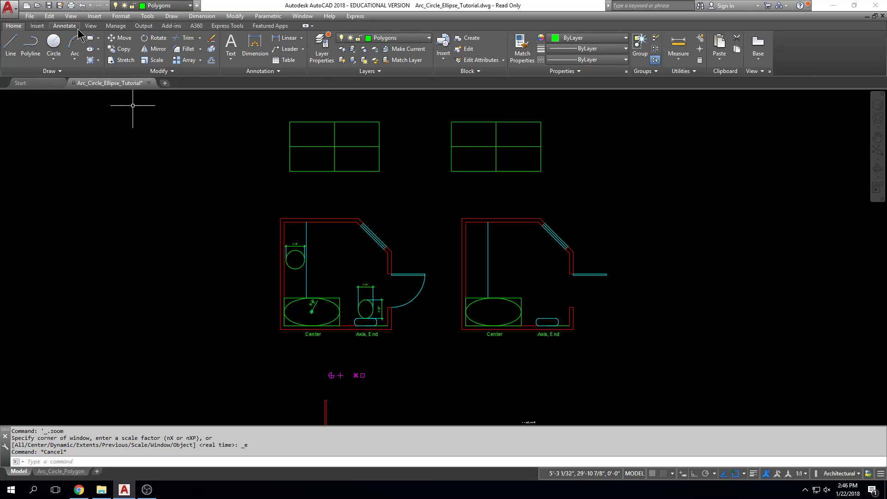
text(units)
key(Return)
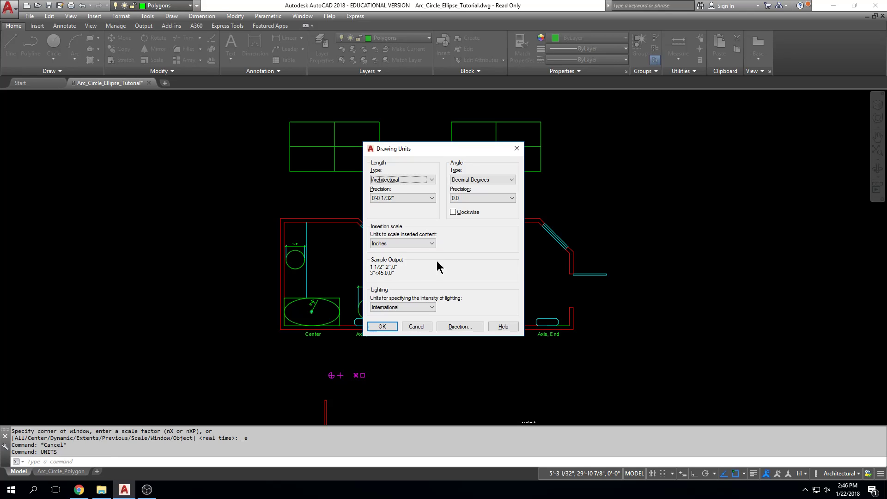
key(Escape)
key(Escape)
key(Escape)
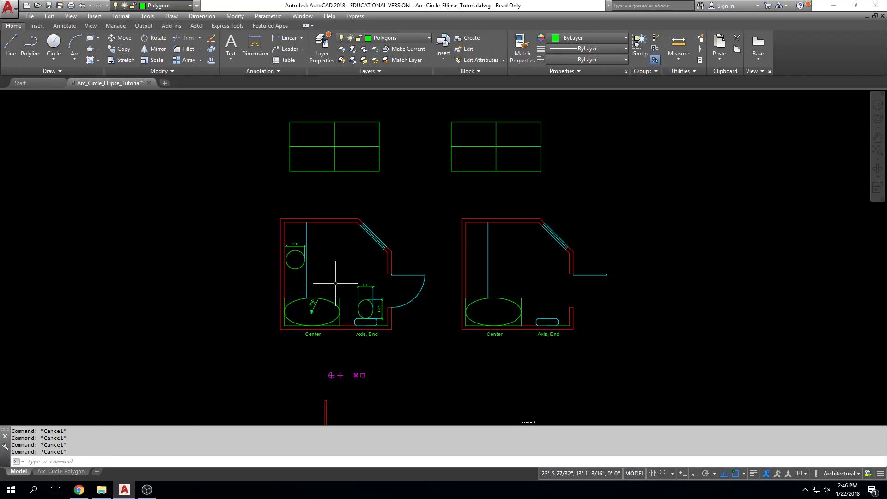
Run the UNITS command, review the available length types, and accept the settings with Architectural as the length type
text(UNITS)
key(Return)
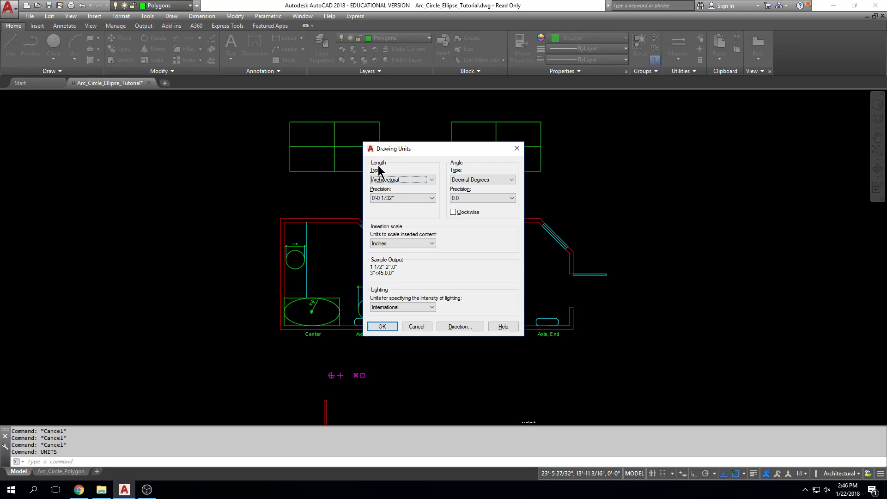
click(432, 180)
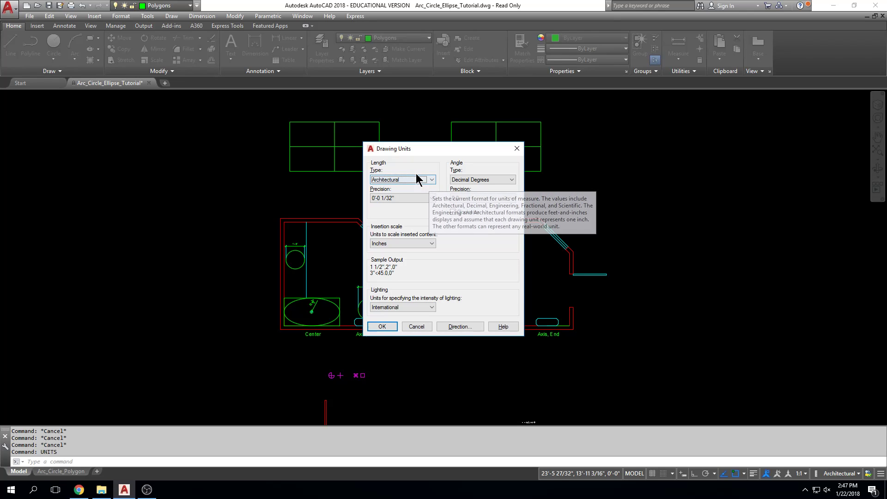
click(391, 327)
key(Escape)
scroll(206, 337, up, 4)
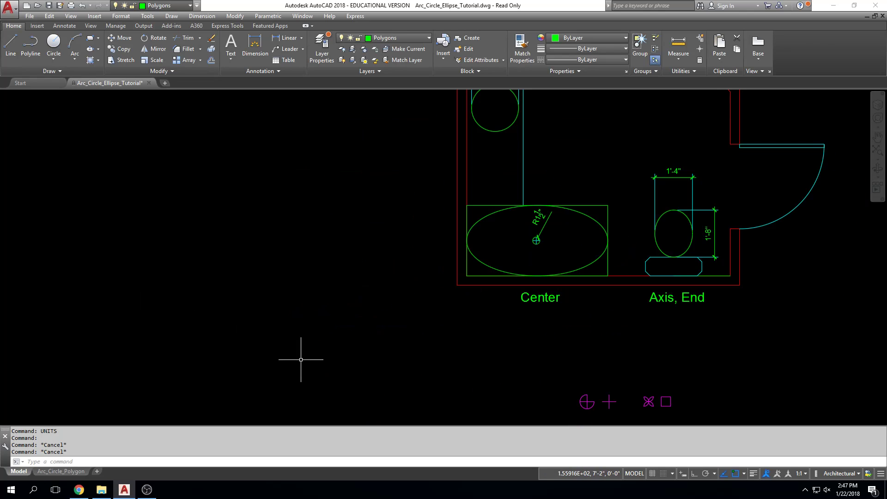
text(l)
key(Return)
click(285, 319)
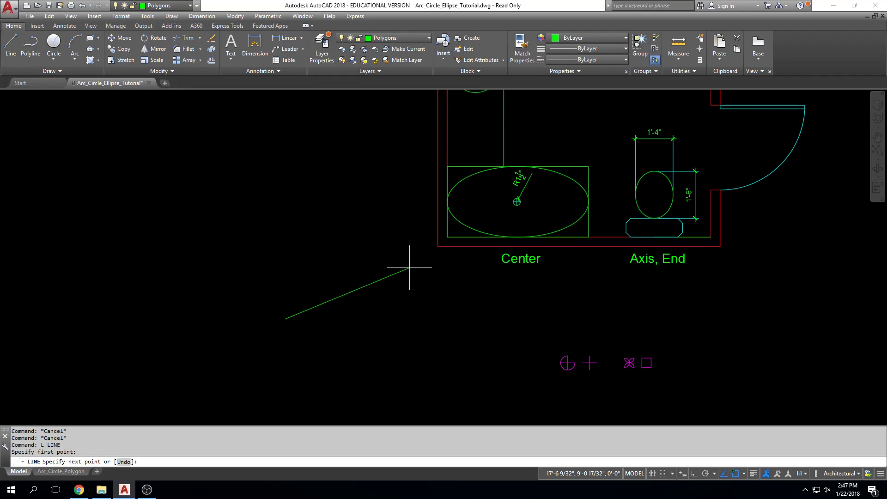
key(Escape)
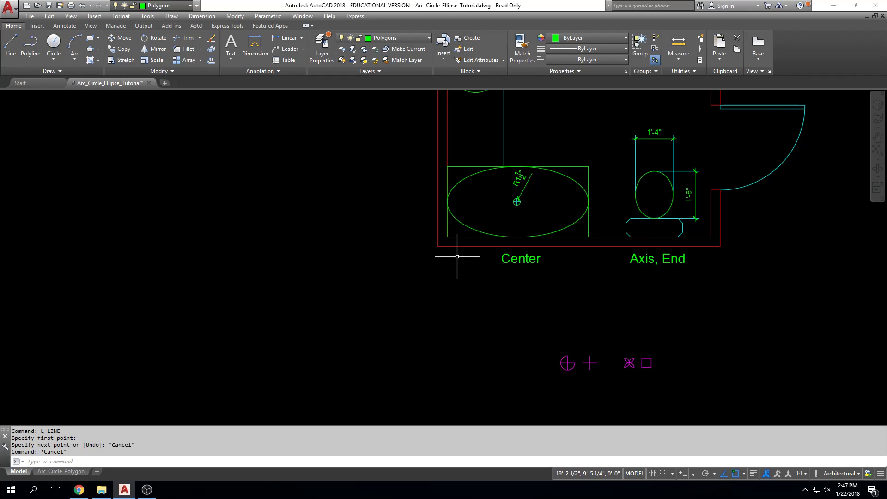
key(Escape)
key(Escape)
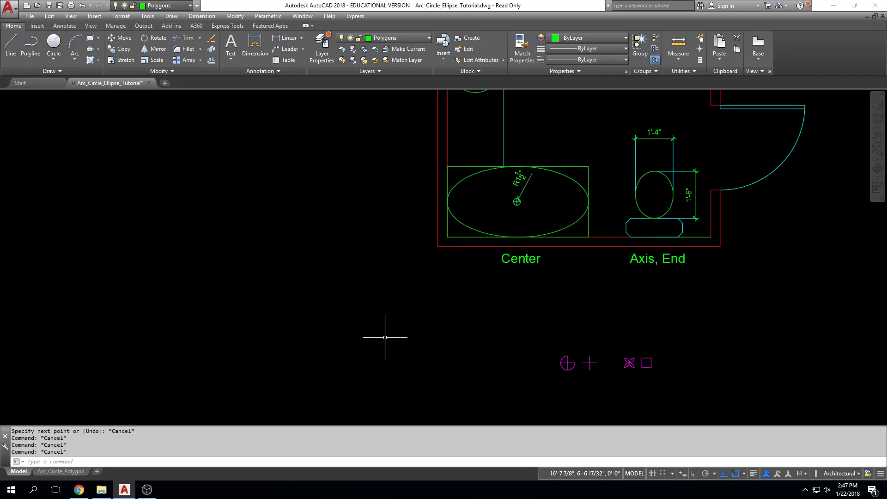
key(Return)
key(Escape)
Reopen the drawing units settings, try the Decimal length type and set it back to Architectural
key(Return)
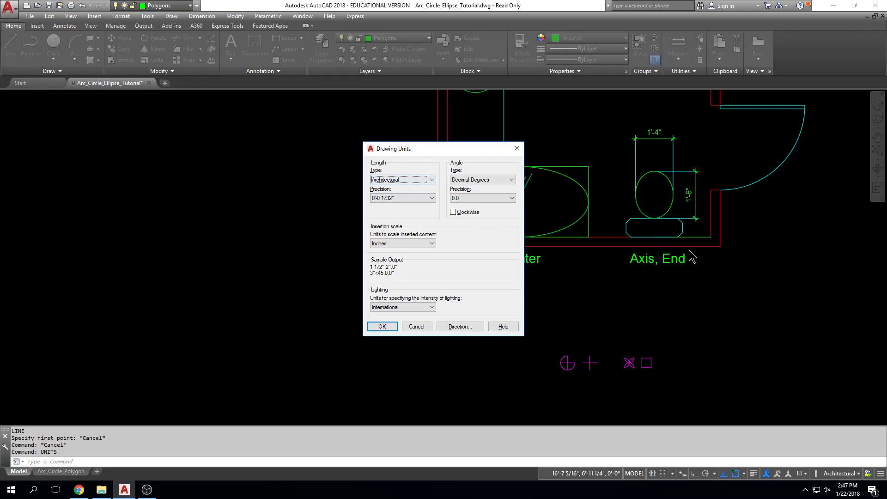
click(433, 182)
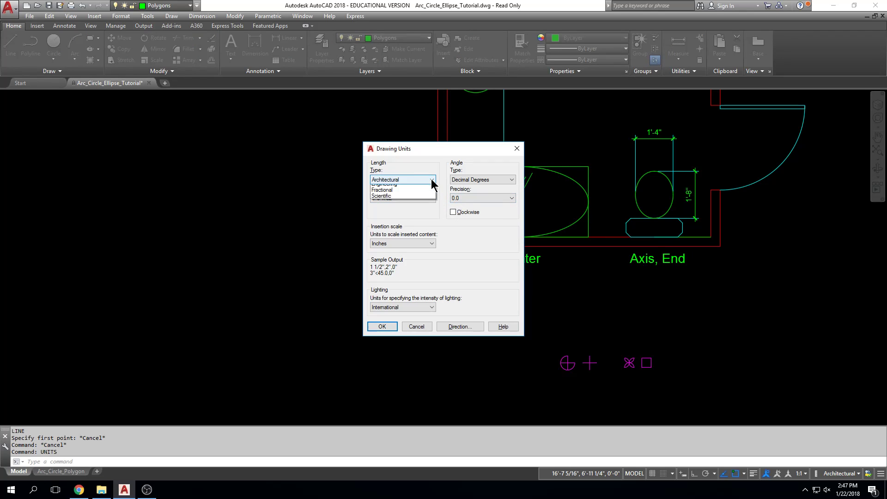
click(433, 191)
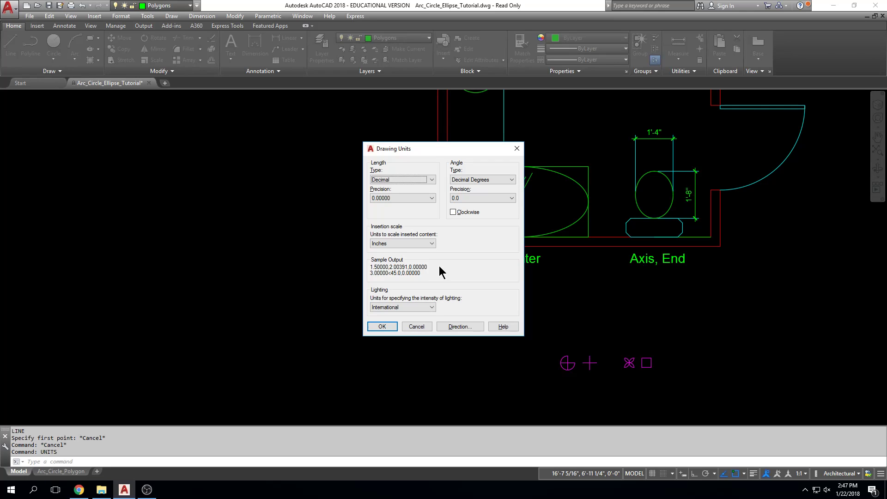
click(432, 180)
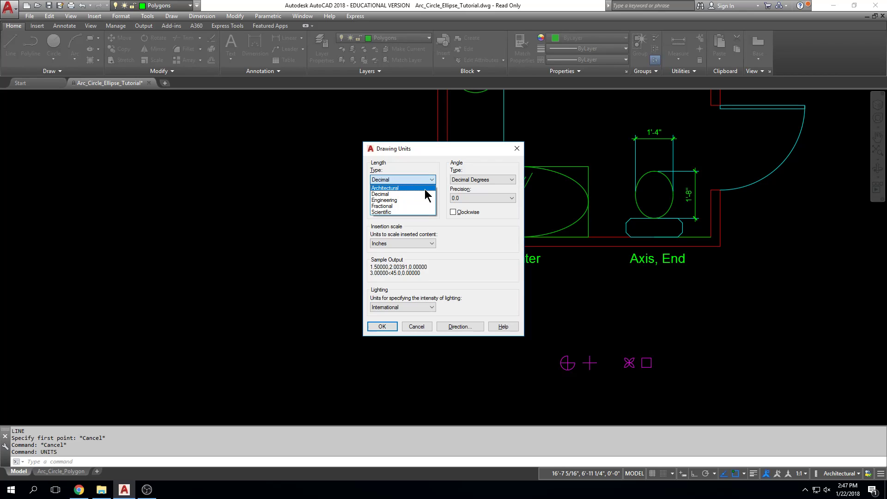
click(425, 188)
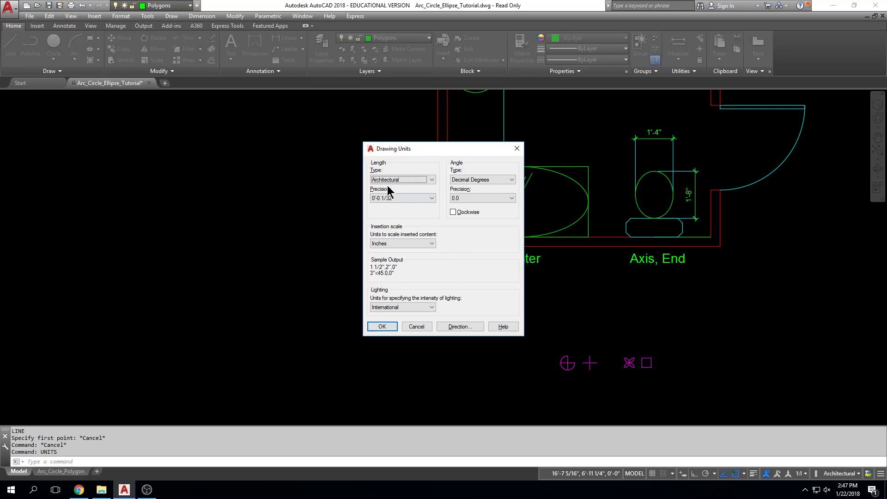
Set the length precision to 0'-0 1/32" and the angle precision to 0.000, and apply the drawing units
click(435, 198)
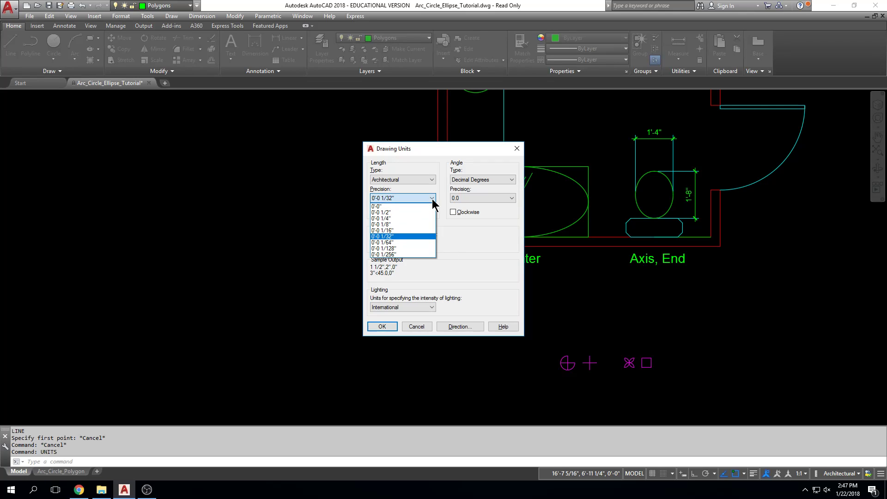
click(424, 237)
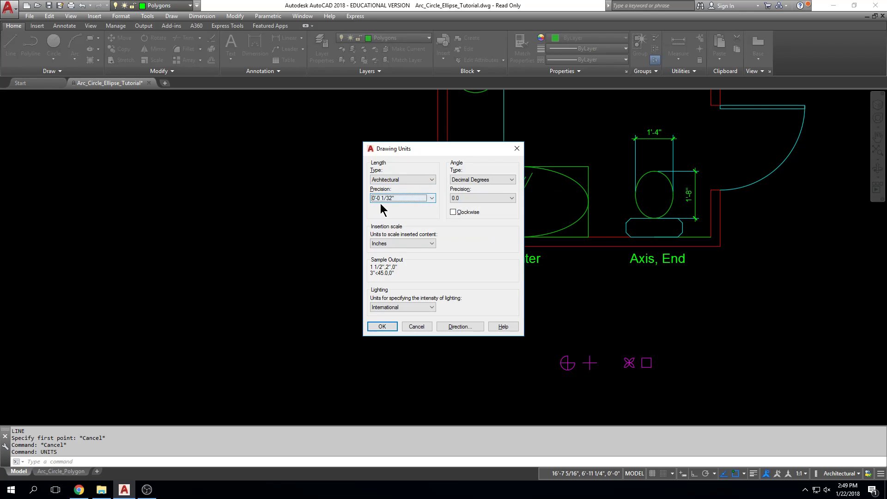
click(422, 199)
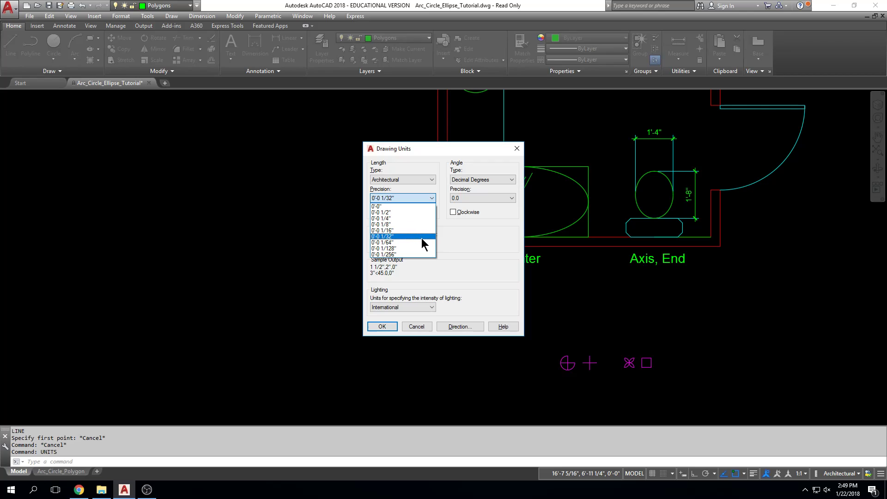
click(422, 238)
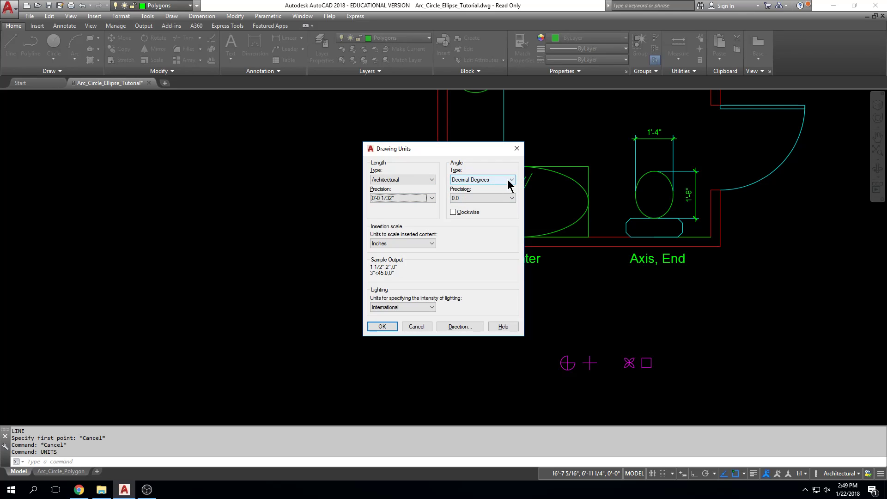
click(510, 198)
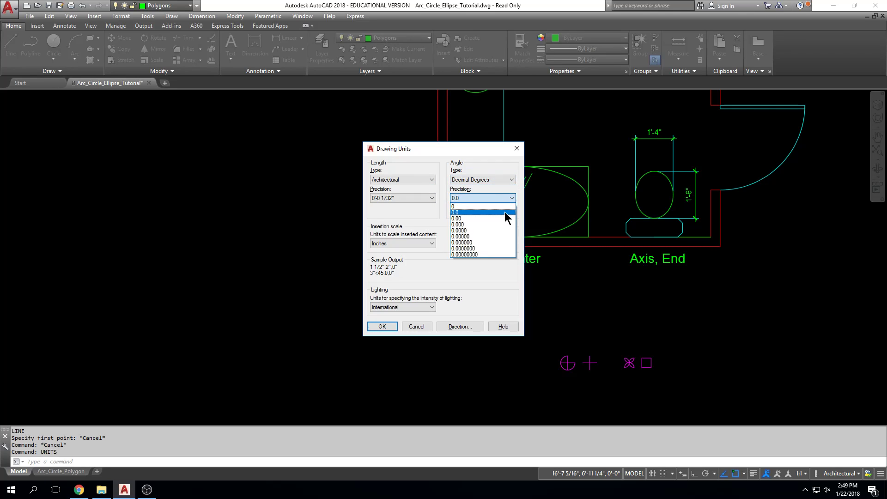
click(504, 225)
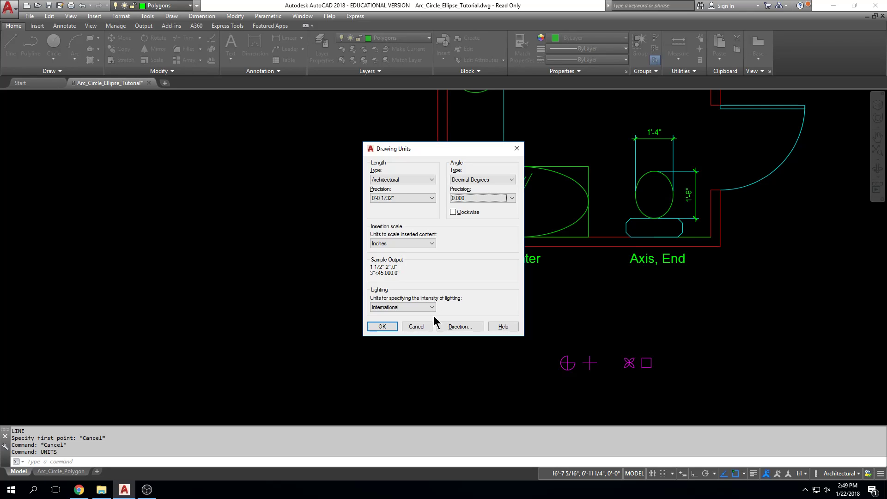
click(382, 327)
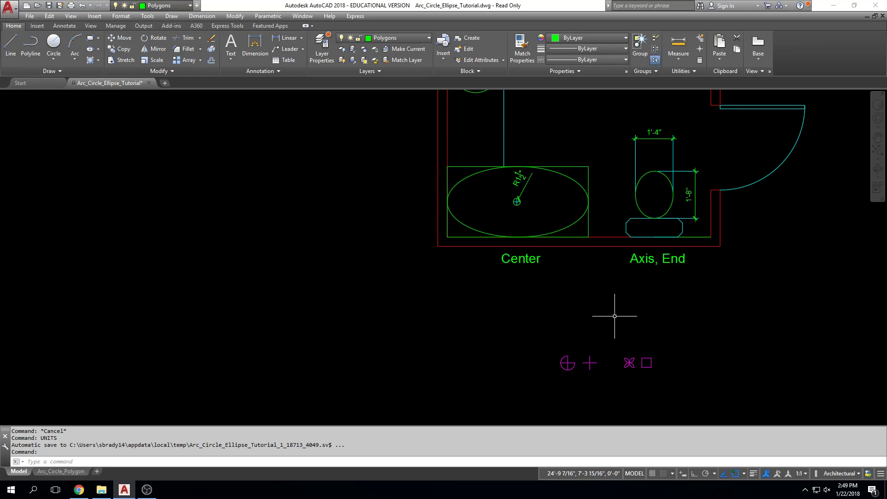
Run UNITS again to check the current length and angle settings, and accept them without changes
middle_drag(604, 317, 496, 322)
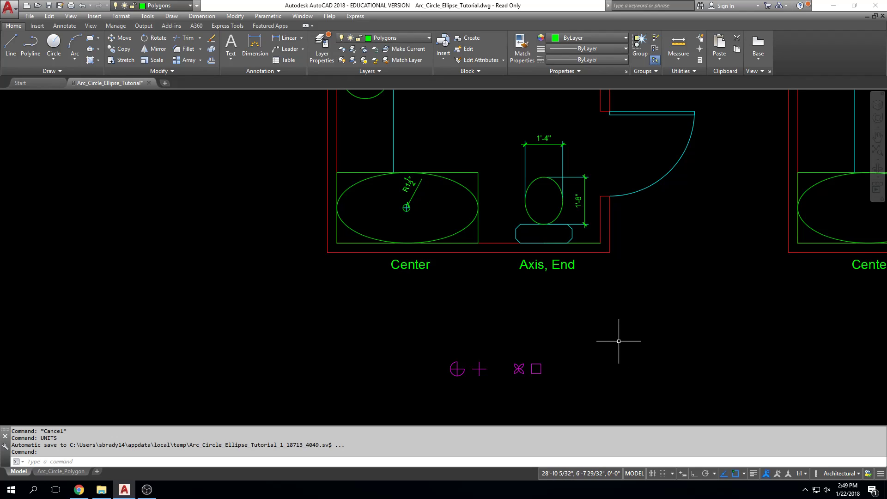
text(unts)
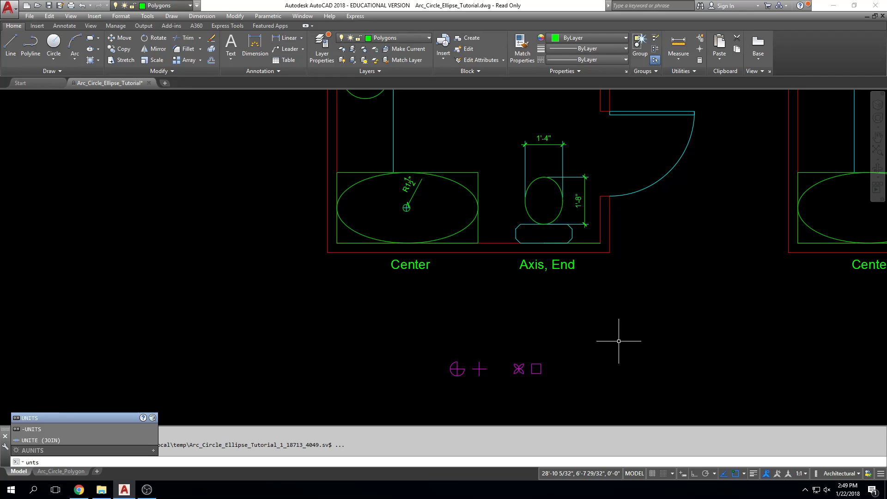
text(its)
key(Return)
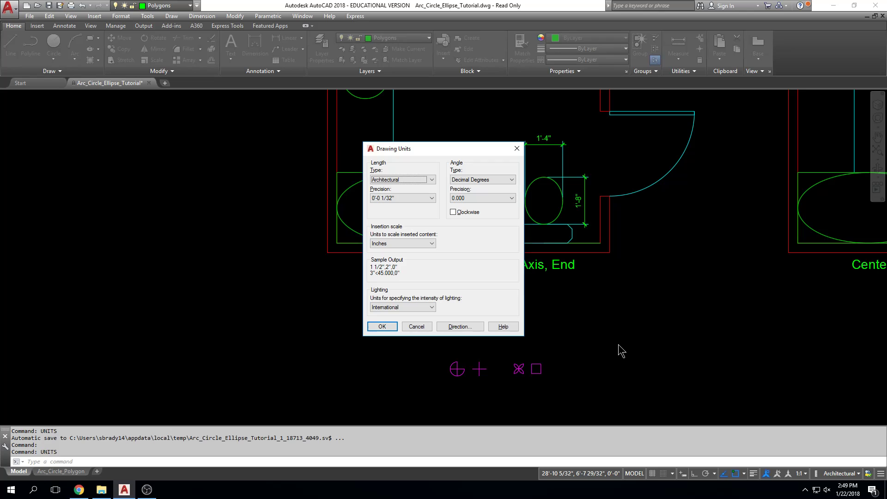
key(Return)
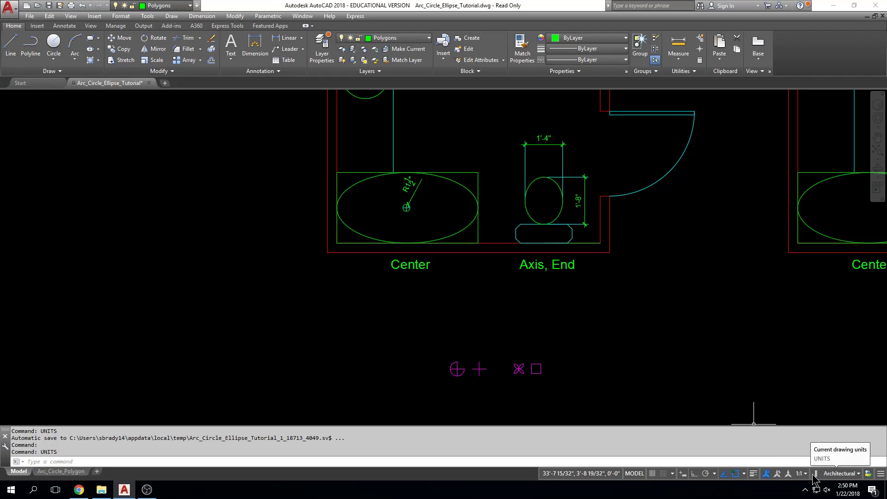
Open the status bar customization options to review the tools that can be displayed
click(881, 475)
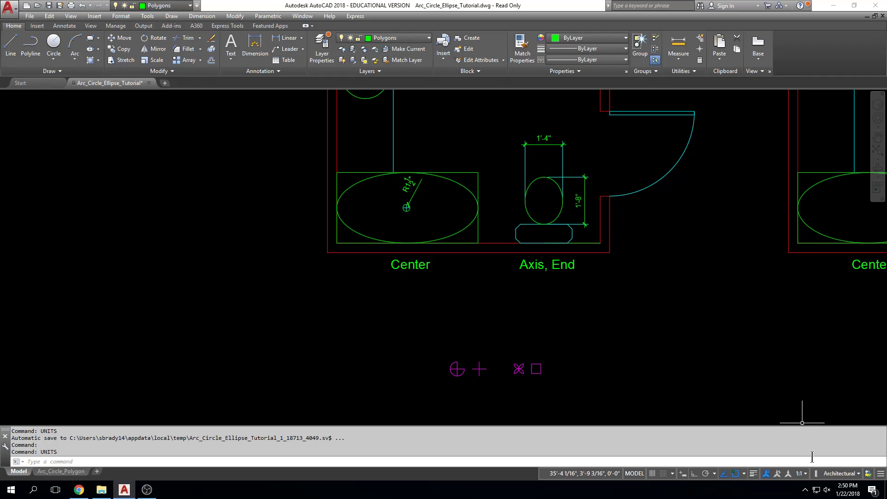
Switch the drawing's unit format to Decimal, back to Architectural, and to Decimal again
key(Escape)
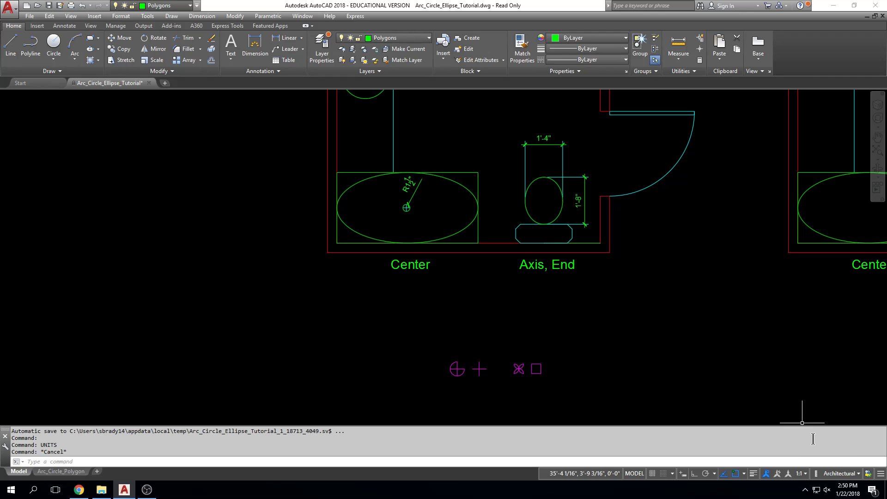
click(859, 474)
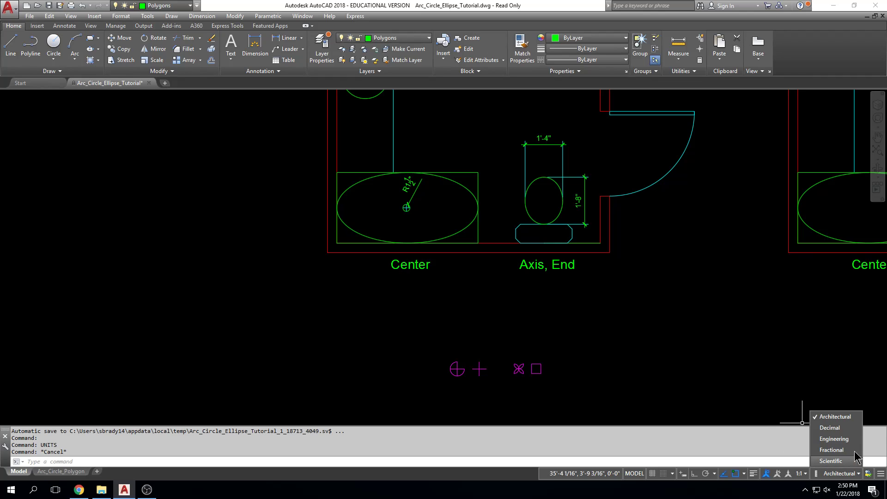
click(831, 428)
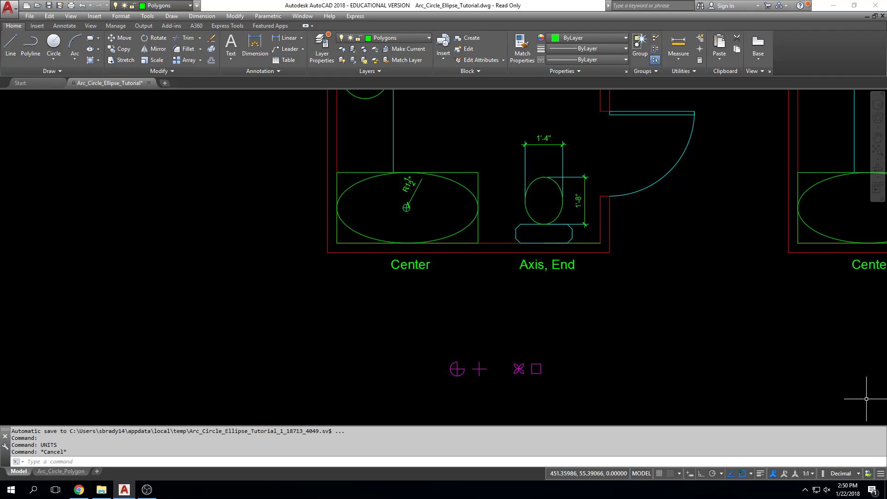
click(859, 474)
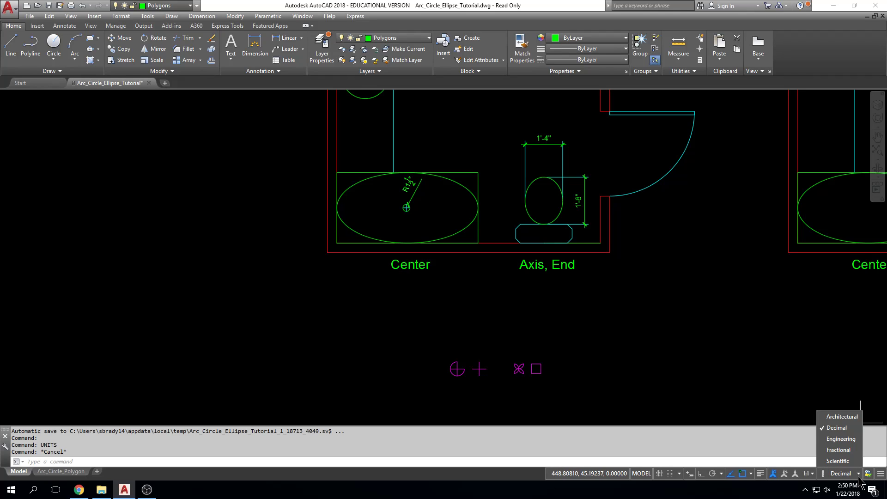
click(846, 417)
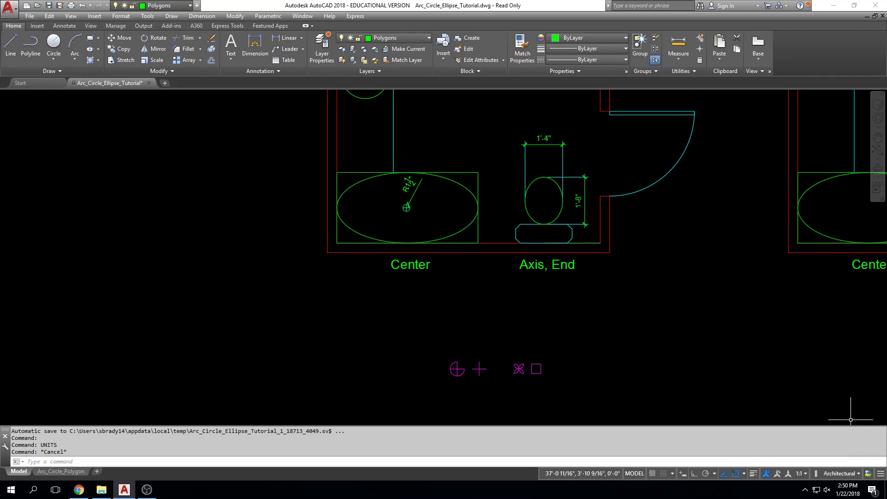
click(859, 474)
click(856, 430)
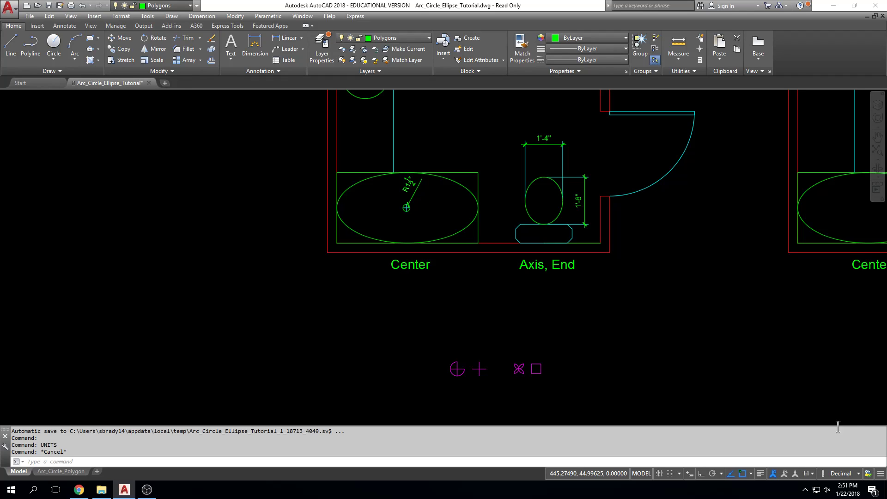
Create a new drawing and try to draw a line with 10' as its length
click(165, 83)
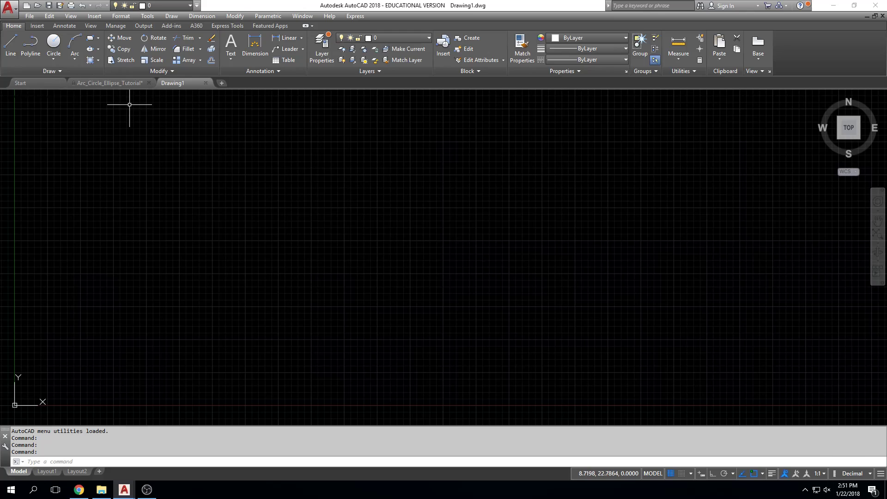
click(13, 53)
click(334, 271)
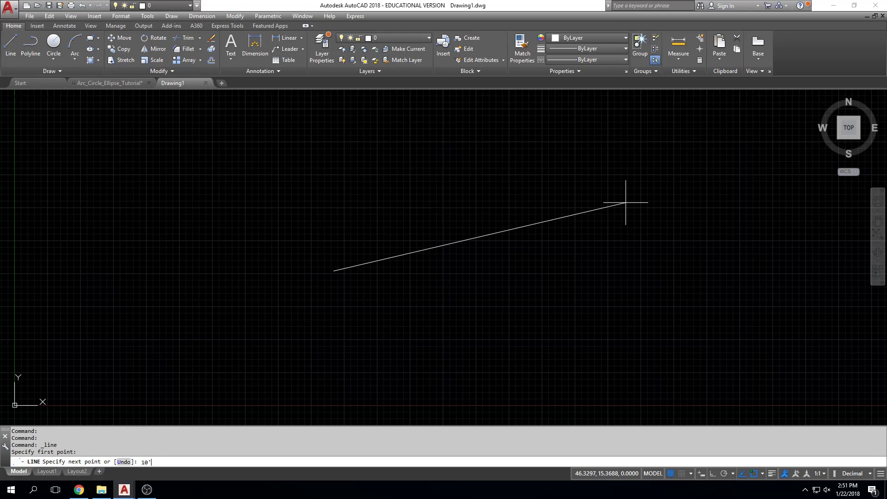
key(Return)
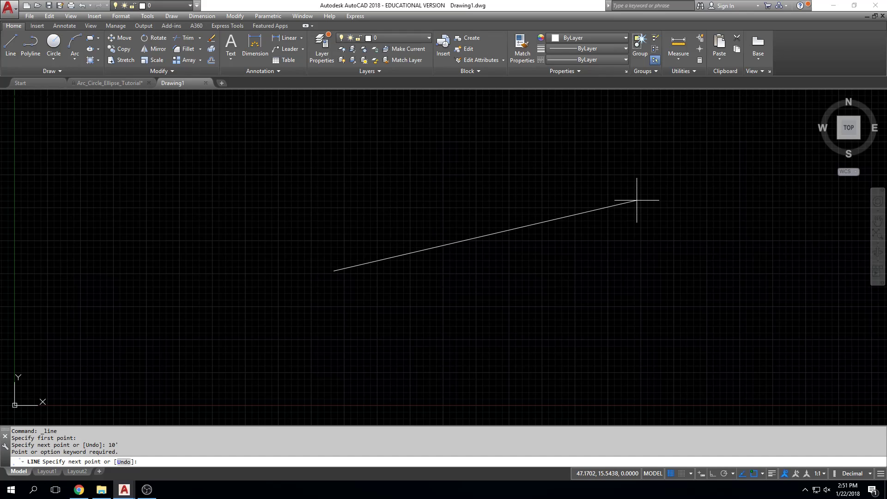
key(Return)
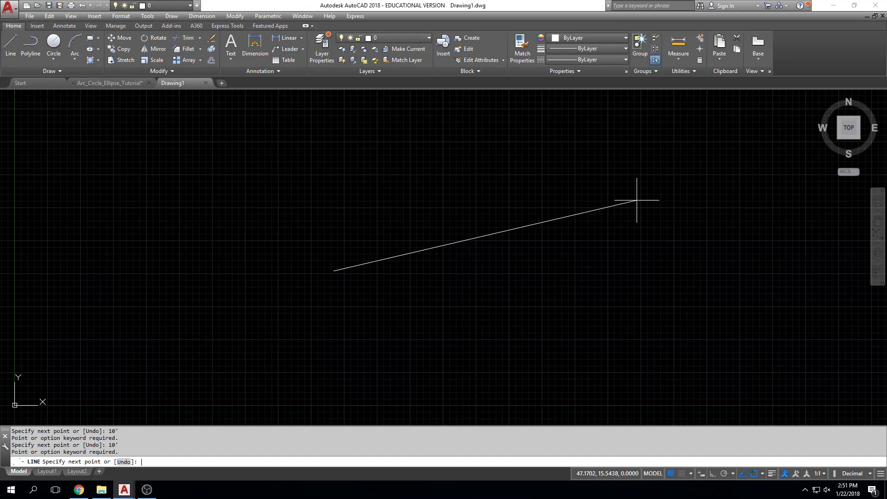
key(Escape)
key(Escape)
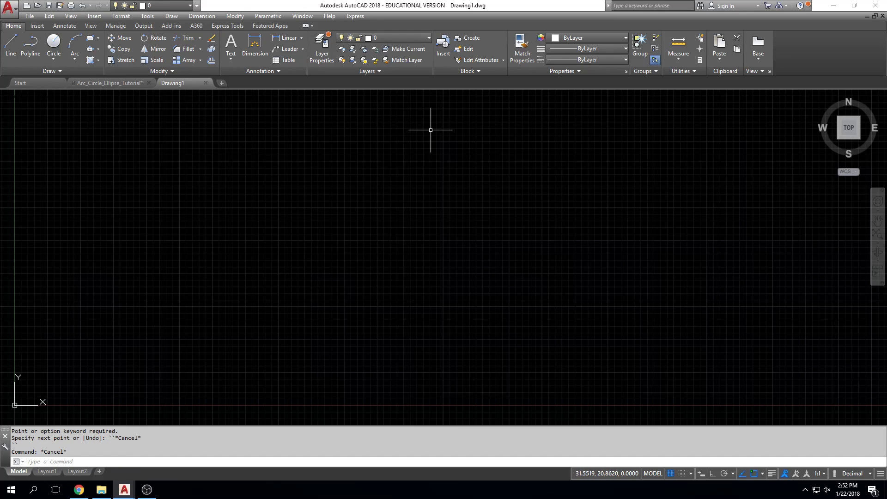
Draw a line 15 units long rising to the right in the new drawing, trying 15' as the length first
text(line)
key(Return)
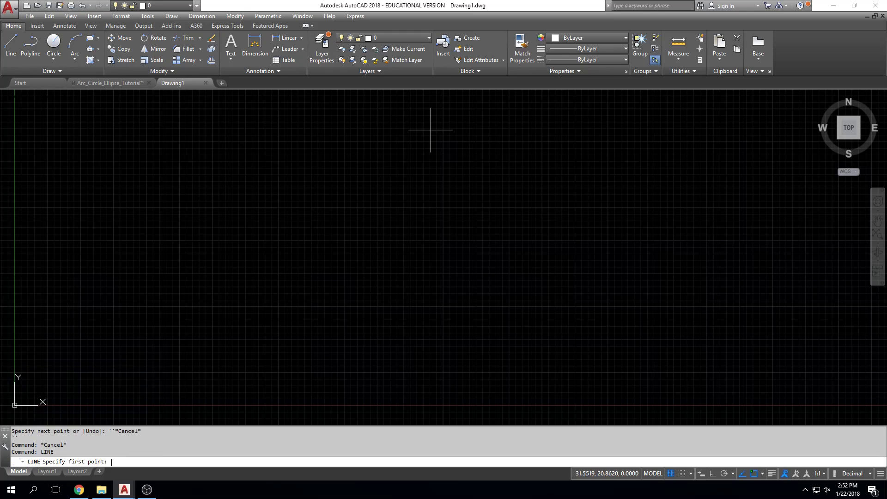
click(420, 190)
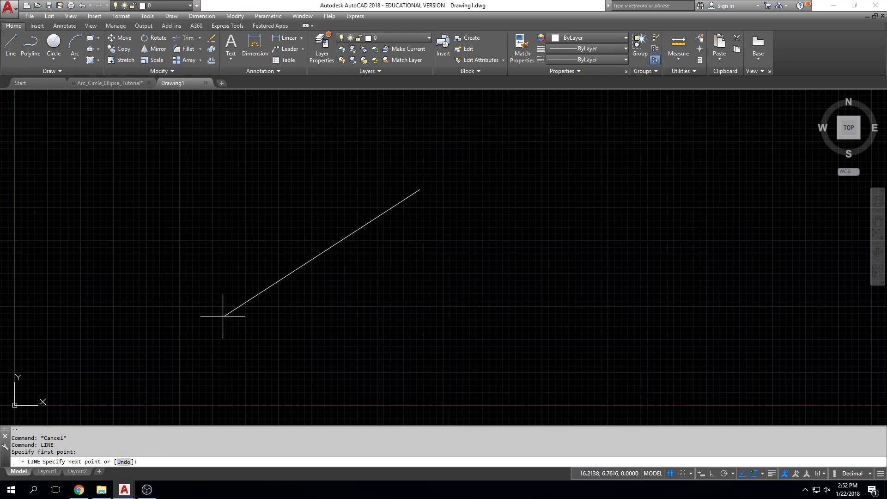
text(15)
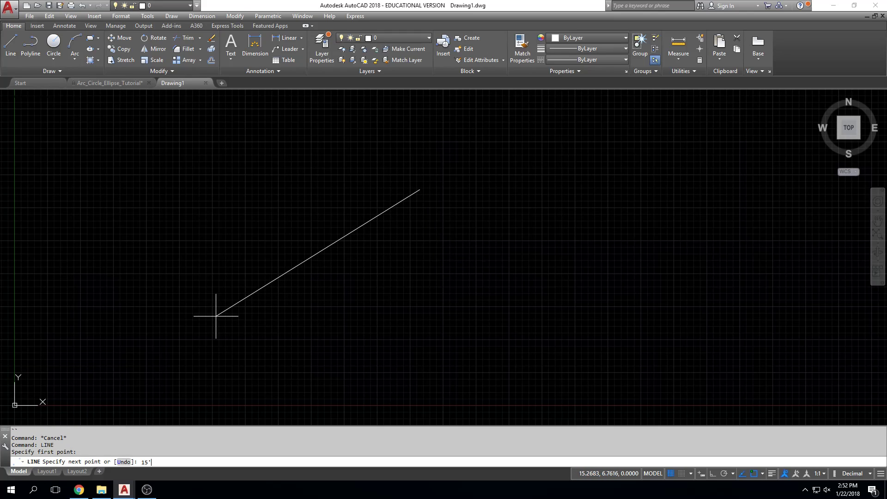
key(Return)
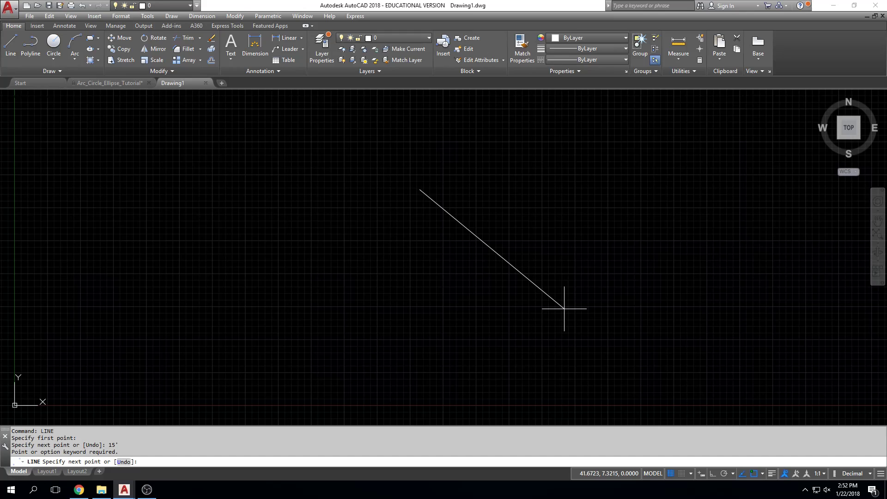
text(15)
key(Return)
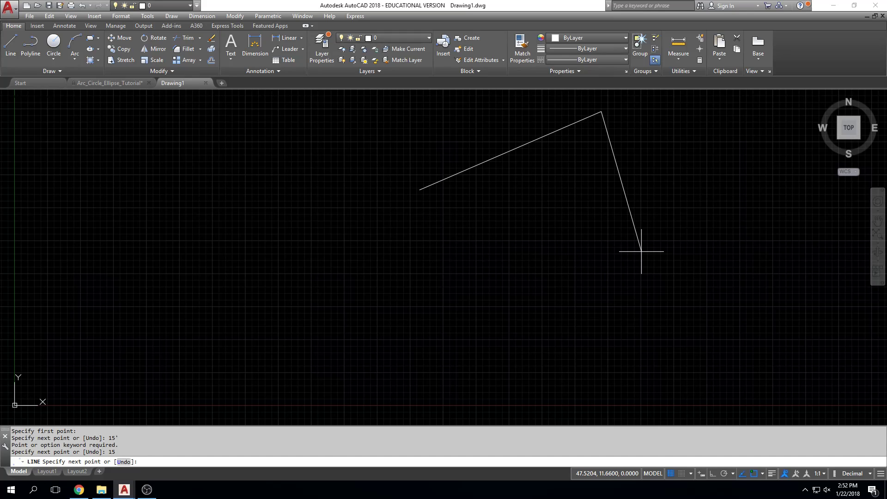
key(Escape)
key(Escape)
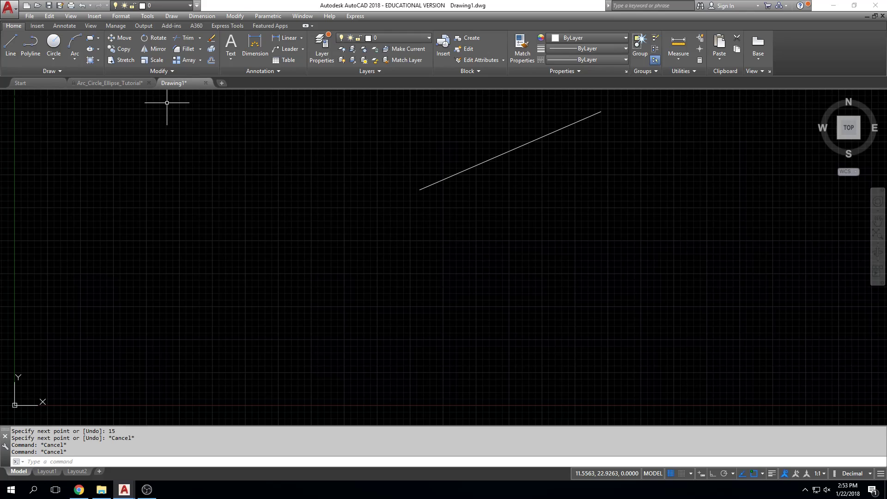
key(Escape)
key(Escape)
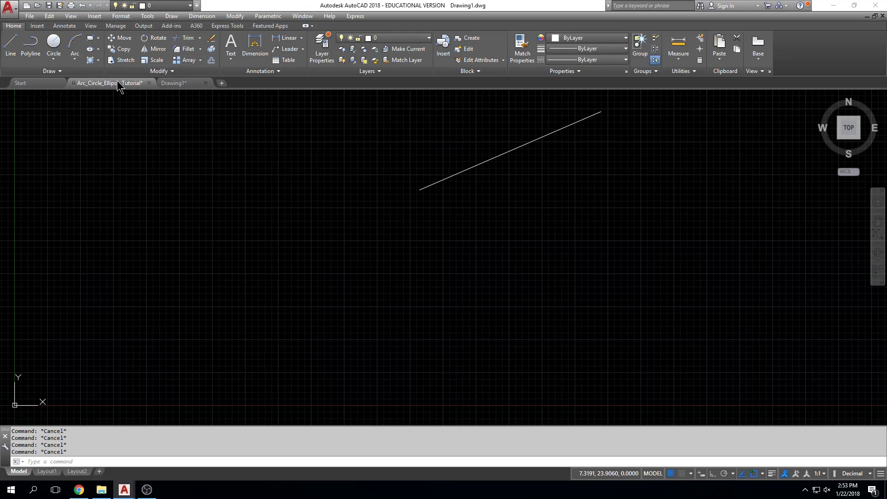
Switch back to the Arc_Circle_Ellipse_Tutorial drawing
click(118, 84)
middle_drag(502, 312, 350, 319)
scroll(342, 321, down, 1)
scroll(435, 327, down, 2)
mouse_move(435, 327)
middle_down()
mouse_move(441, 281)
mouse_move(461, 296)
middle_up()
scroll(441, 280, up, 1)
scroll(459, 285, up, 4)
scroll(459, 282, down, 2)
key(Escape)
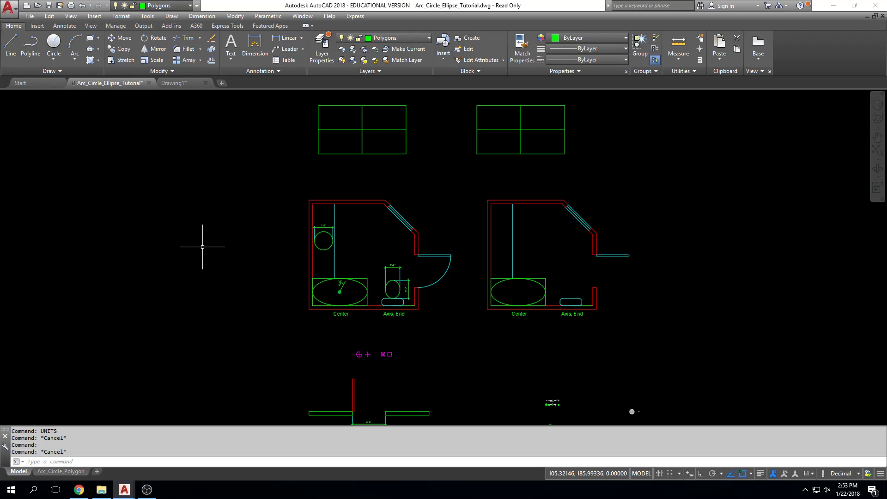
key(Escape)
key(Escape)
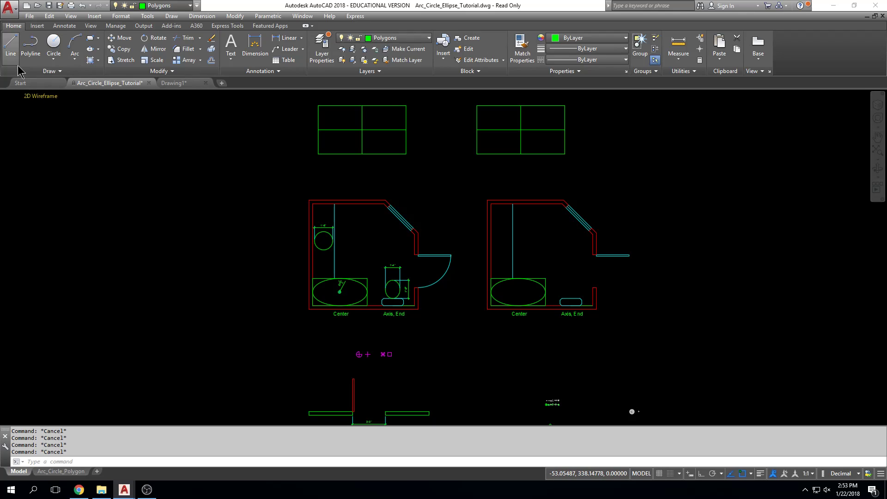
Try to draw a 15' line in the empty area left of the bathroom plans with Decimal units
click(11, 44)
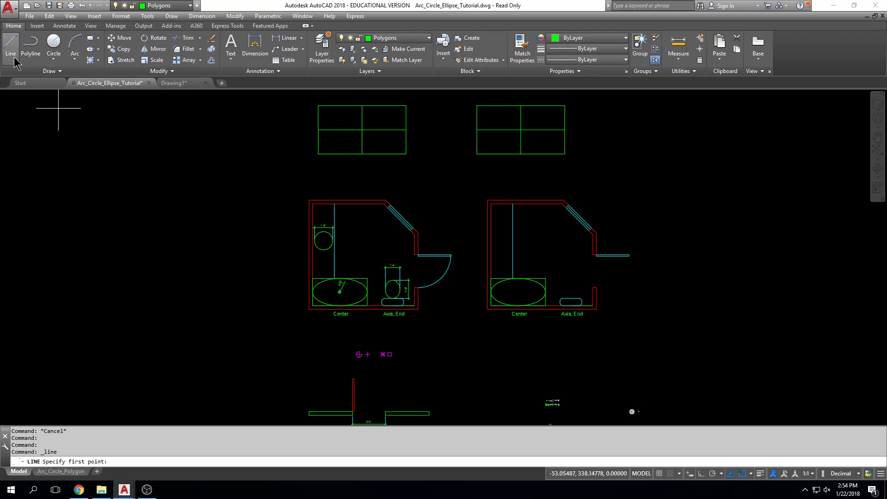
key(Escape)
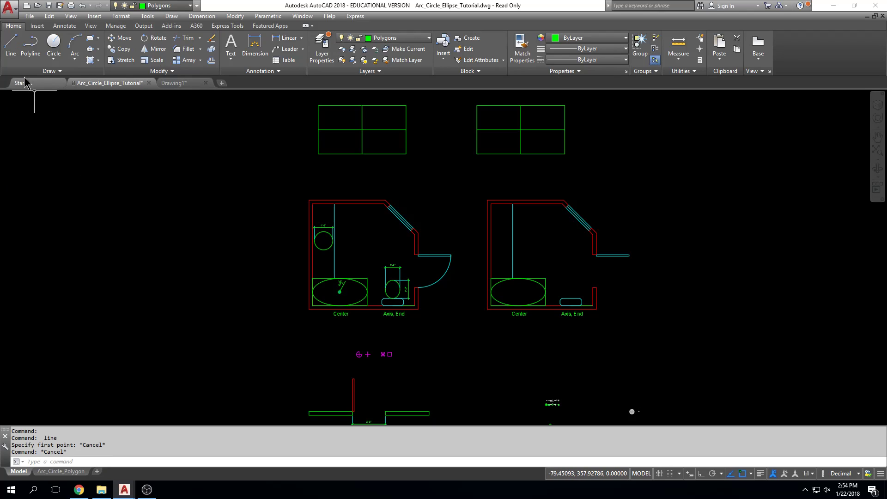
click(10, 54)
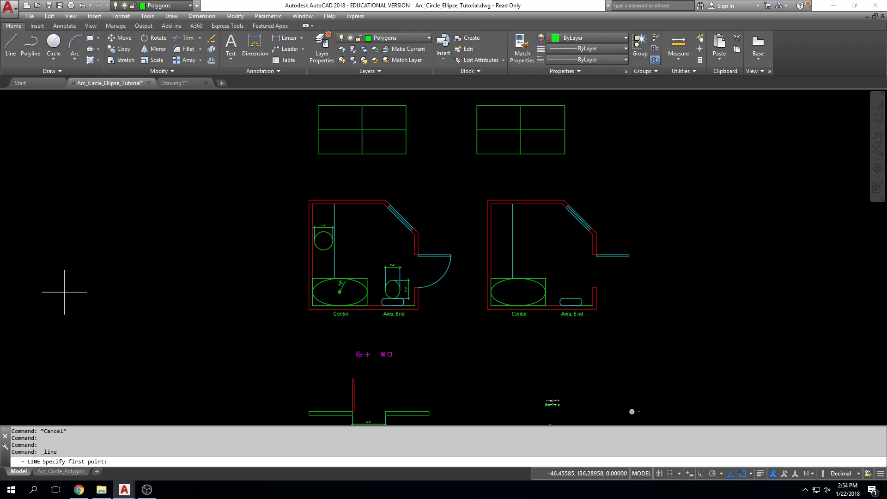
click(156, 239)
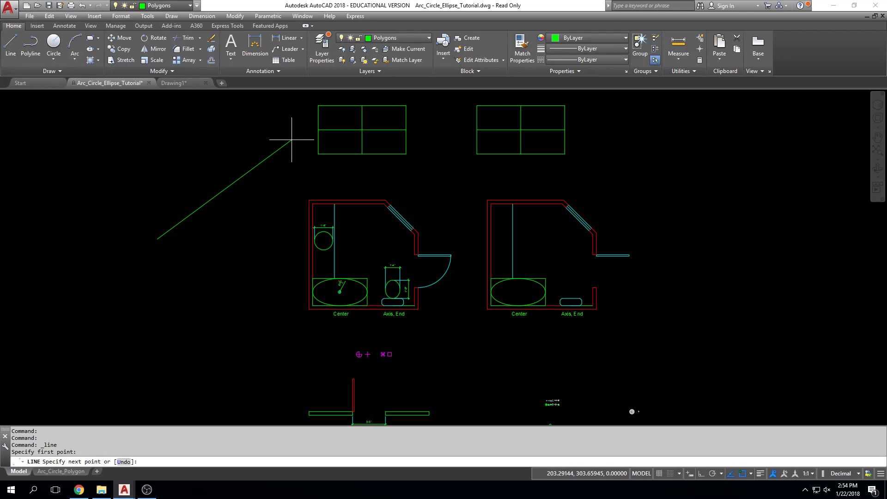
text(15')
key(Return)
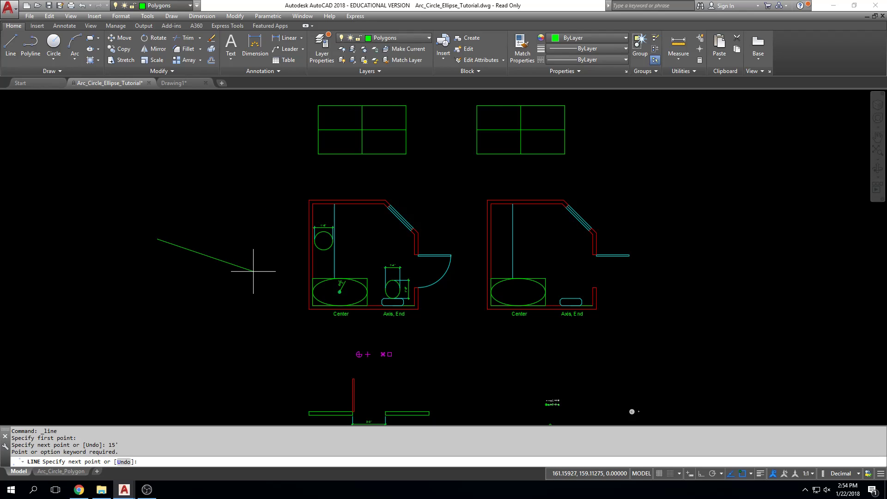
key(Escape)
key(Escape)
key(Escape)
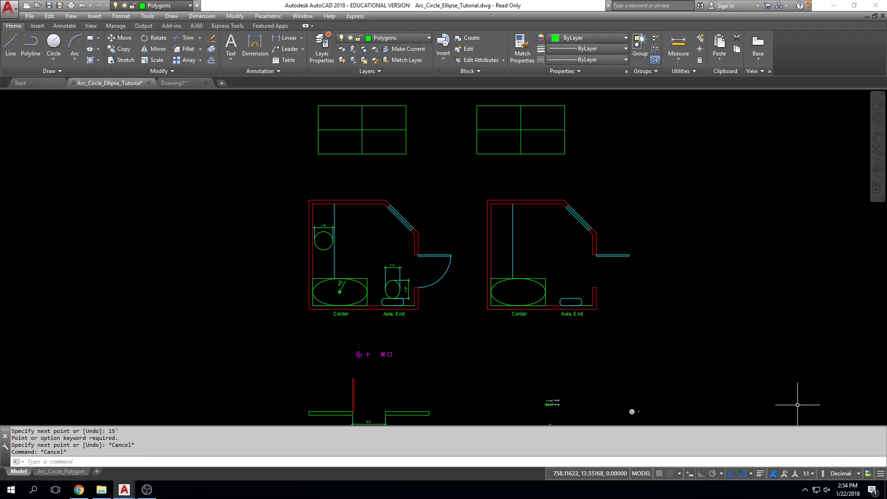
Set the unit format to Architectural and draw a 15' line rising to the right in the empty area left of the bathroom plans
click(859, 474)
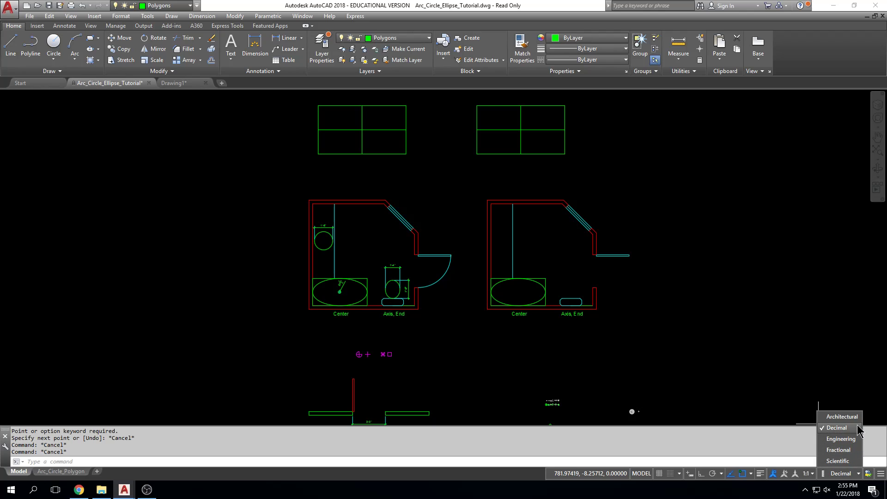
click(842, 417)
text(l)
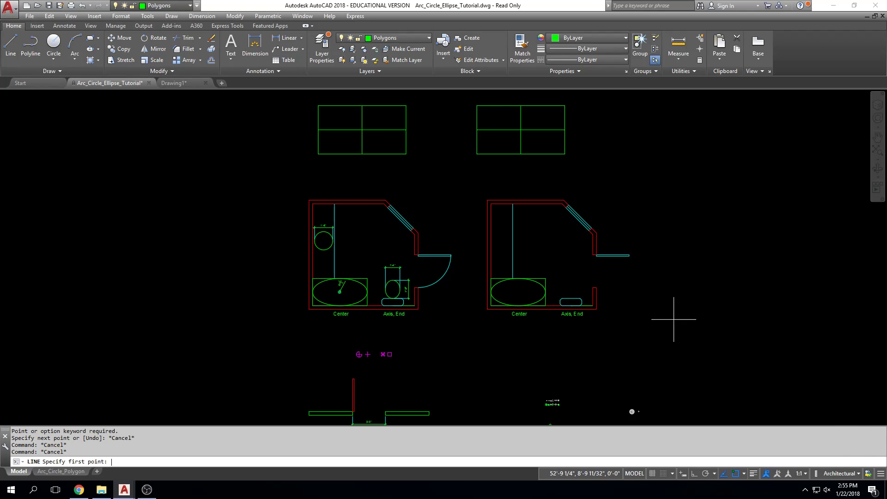
key(Return)
middle_drag(365, 346, 492, 351)
scroll(324, 277, up, 3)
click(319, 287)
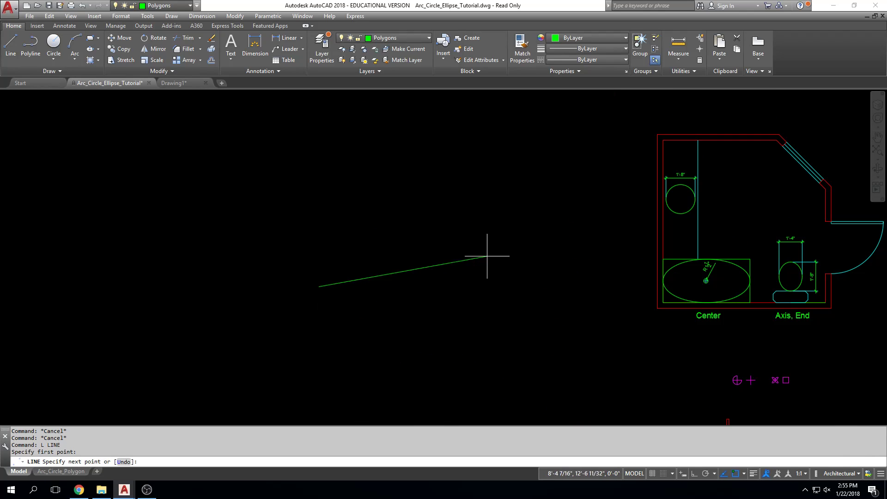
text(15)
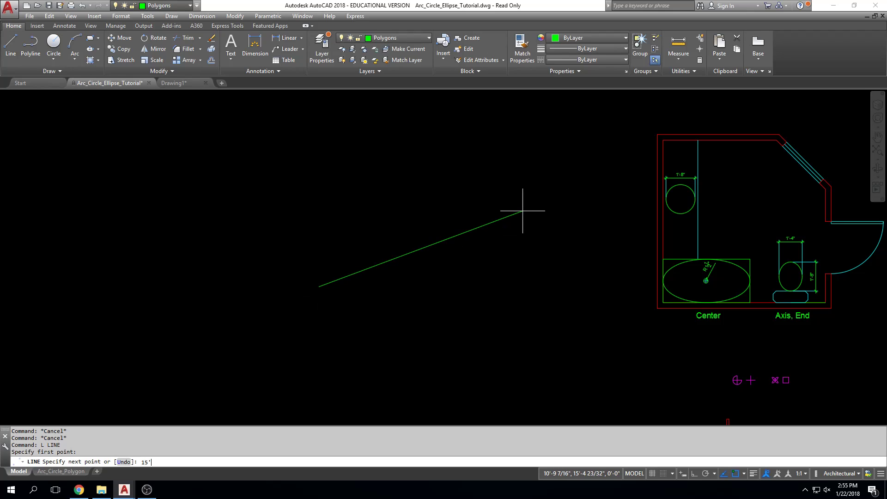
text(')
key(Return)
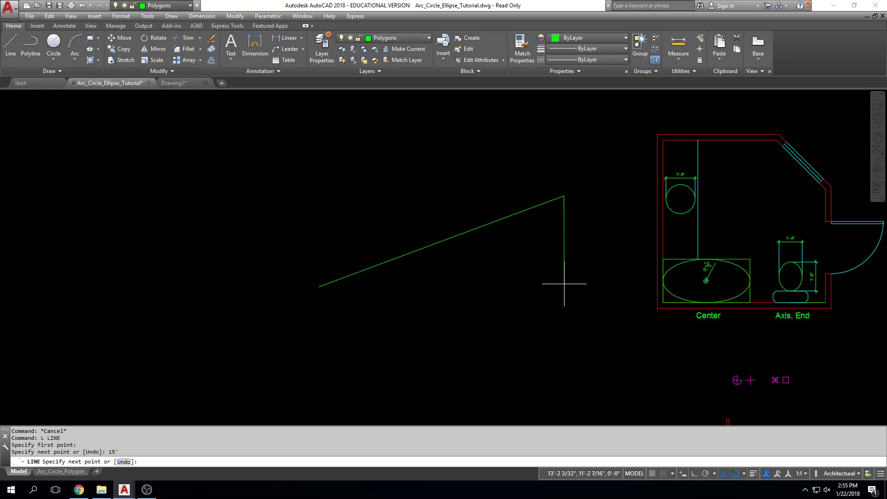
Continue the line with a 15'6 segment downward, a 6 inch segment to the left and an 18 inch segment down to the right
text(15)
key(Return)
scroll(560, 266, down, 2)
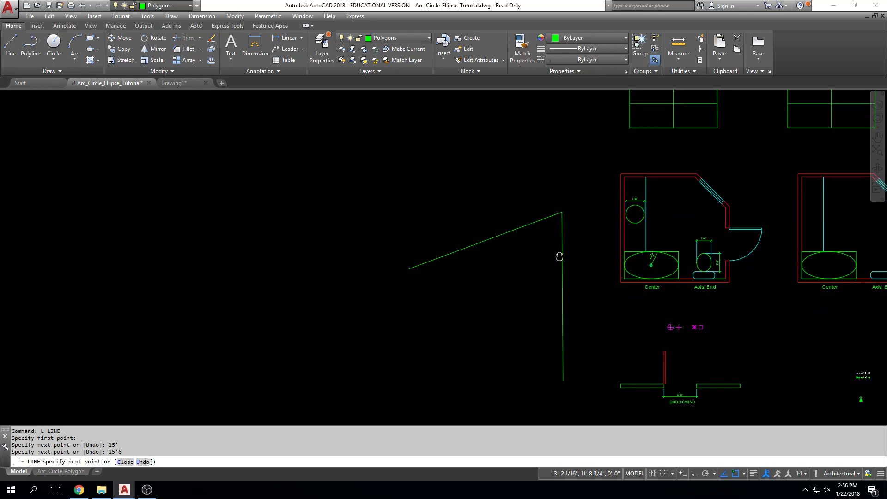
middle_drag(560, 267, 538, 170)
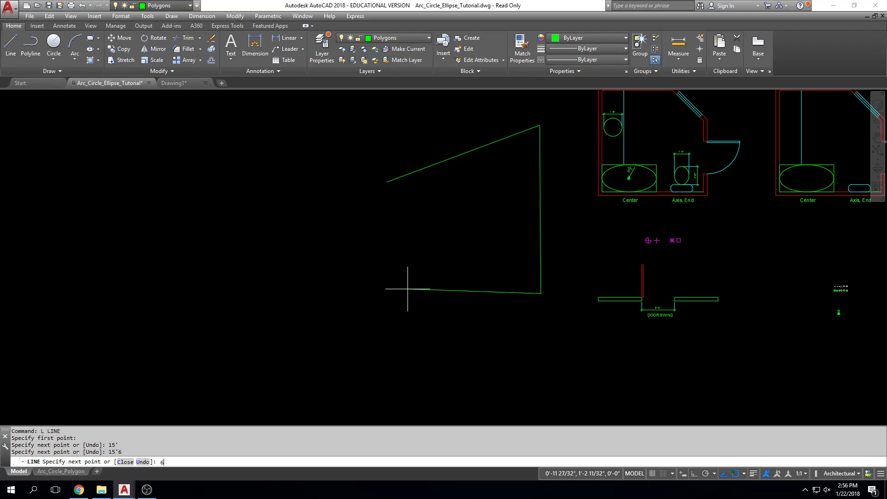
key(Return)
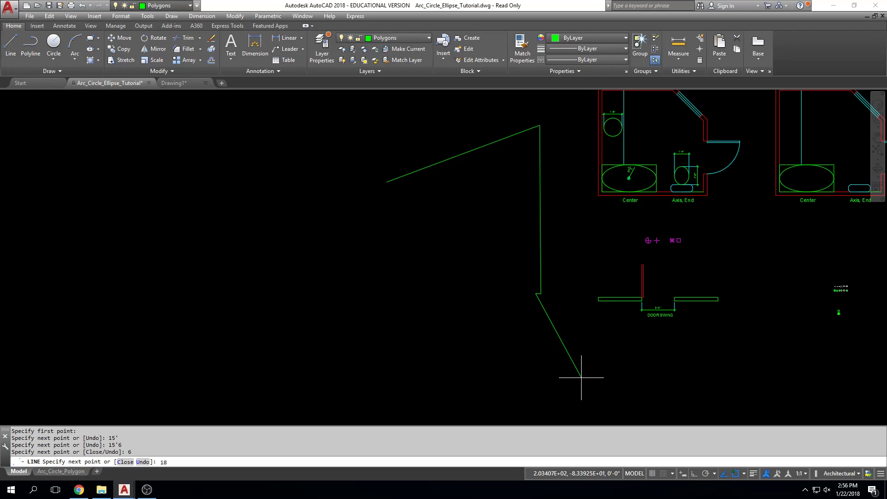
text(18)
key(Return)
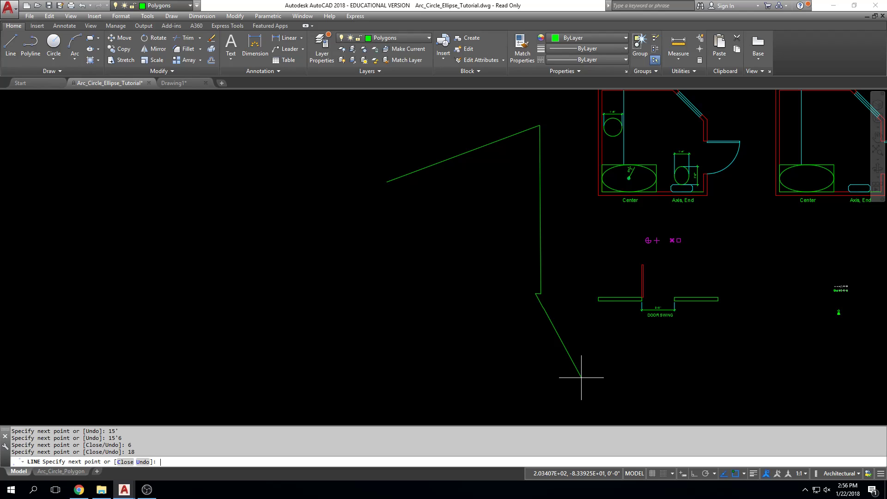
Add a 15'6-1/2 segment heading down from the end of the 18 inch segment and end the line
scroll(581, 378, up, 5)
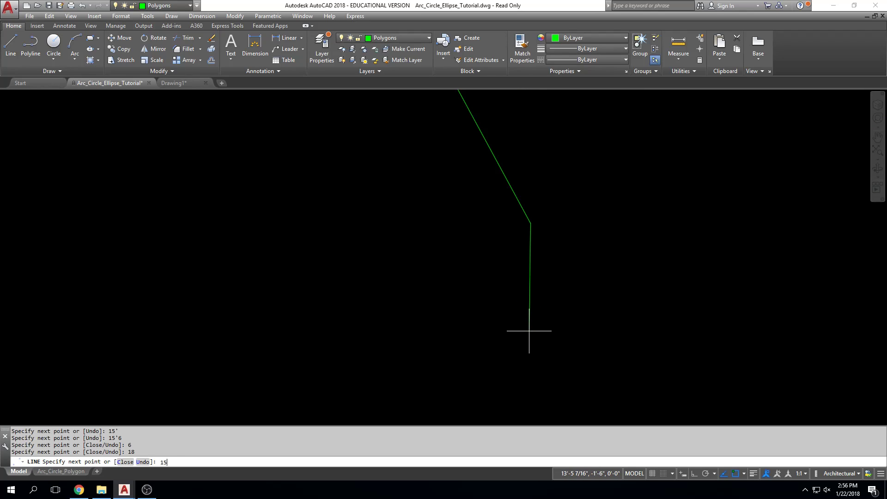
text(6)
text(-1/1)
text(2)
key(Return)
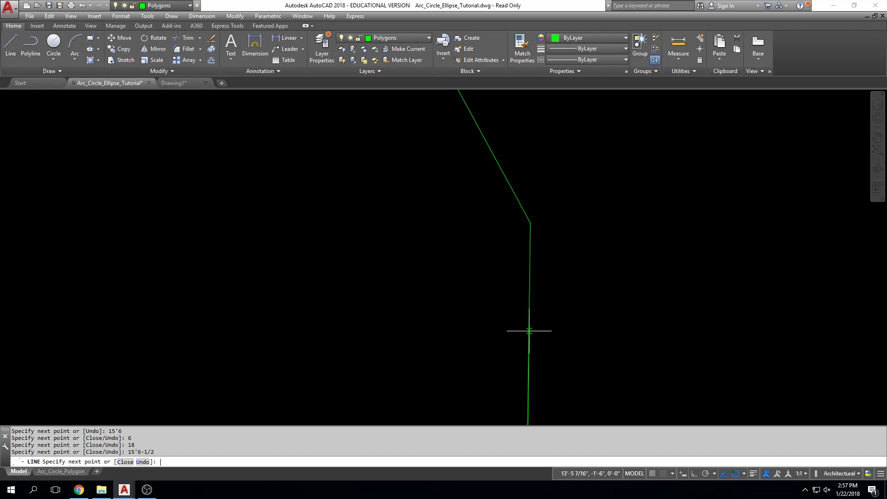
middle_drag(531, 333, 400, 281)
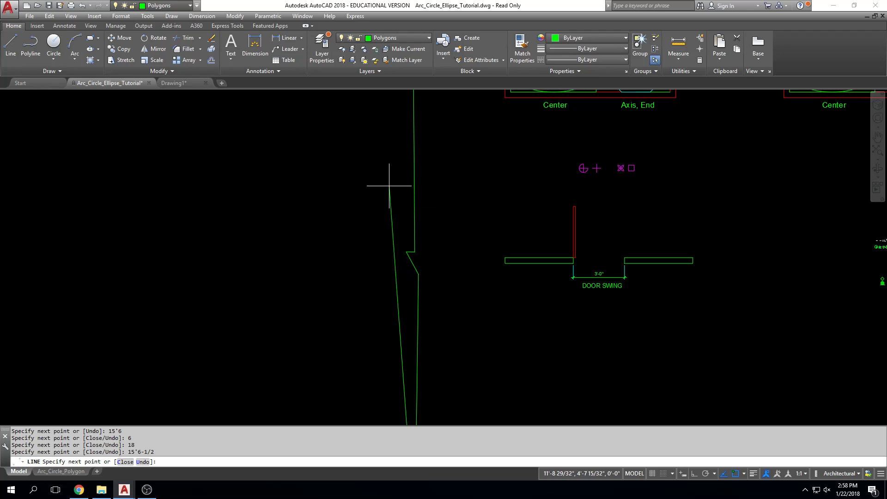
key(Escape)
key(Escape)
key(Escape)
key(Escape)
scroll(402, 176, down, 3)
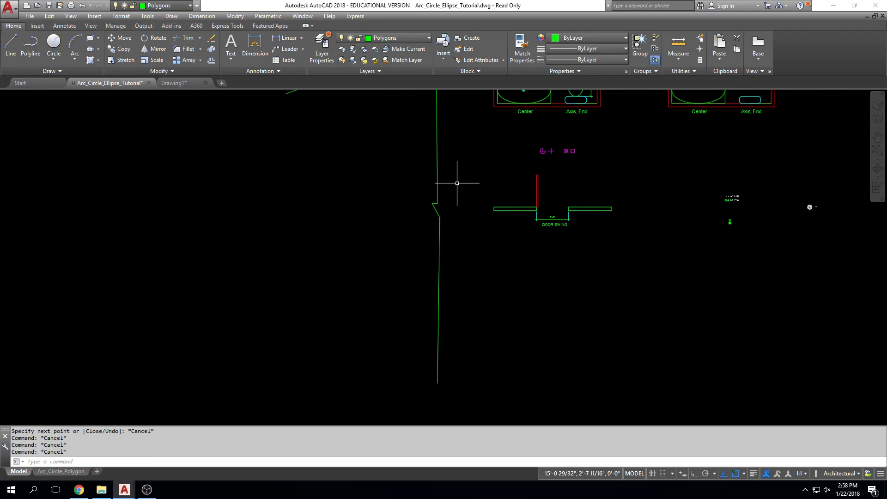
Draw a separate 15' line rising to the right in the empty area left of the connected line segments
click(10, 51)
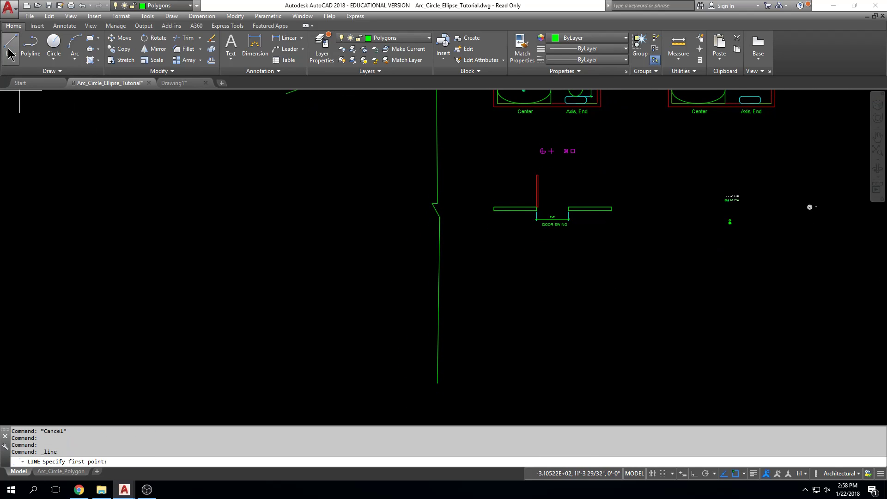
click(252, 253)
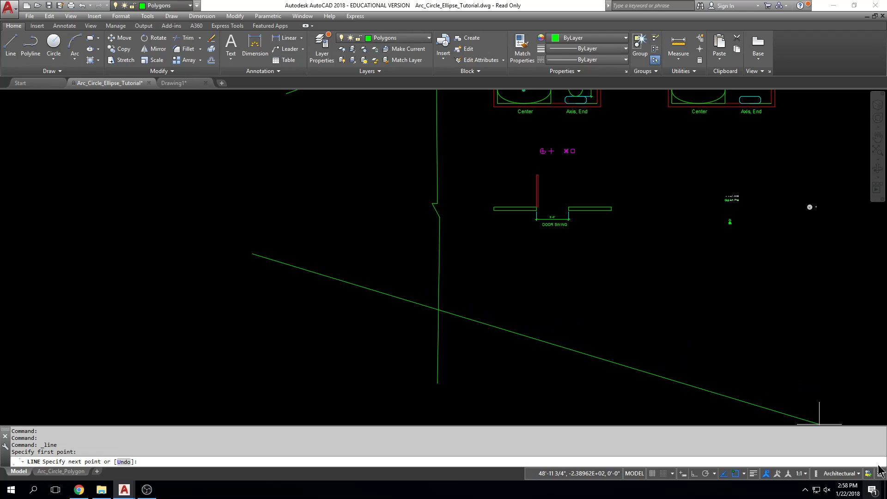
text(15')
key(Return)
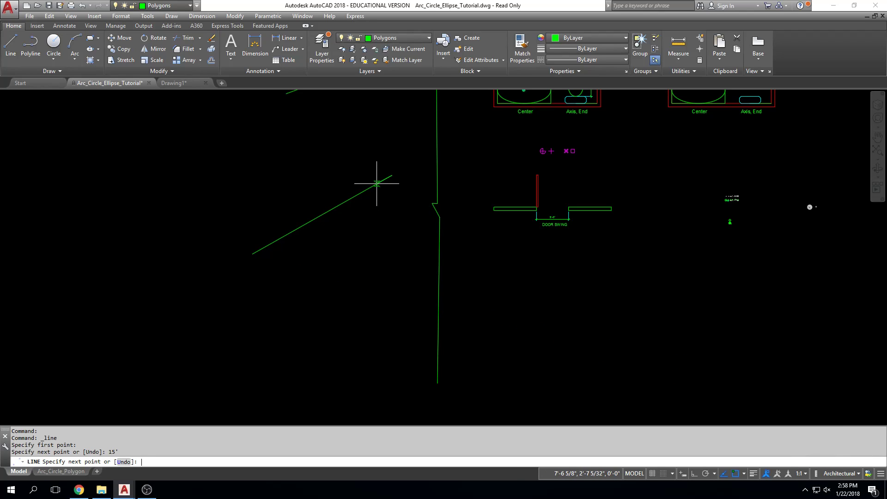
key(Escape)
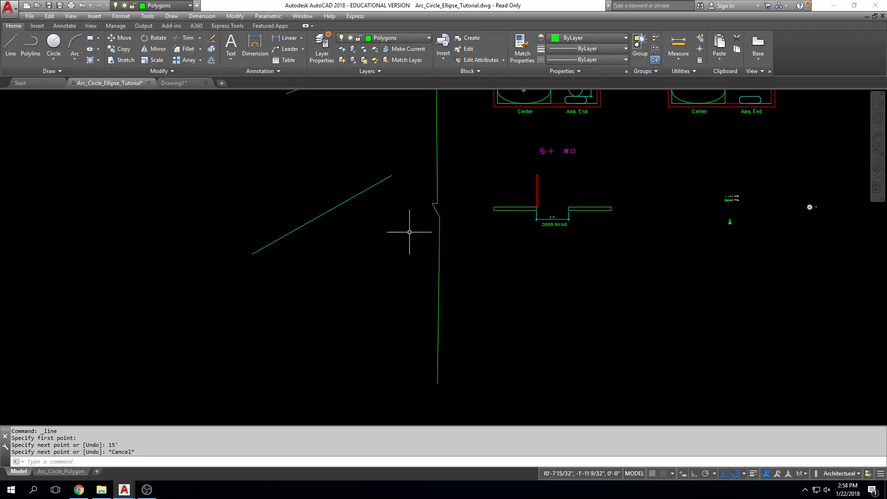
Measure the length of the left wall rectangle in the door swing detail along its lower edge
mouse_move(570, 237)
middle_down()
mouse_move(530, 257)
mouse_move(461, 243)
middle_up()
scroll(427, 223, up, 4)
scroll(427, 223, up, 3)
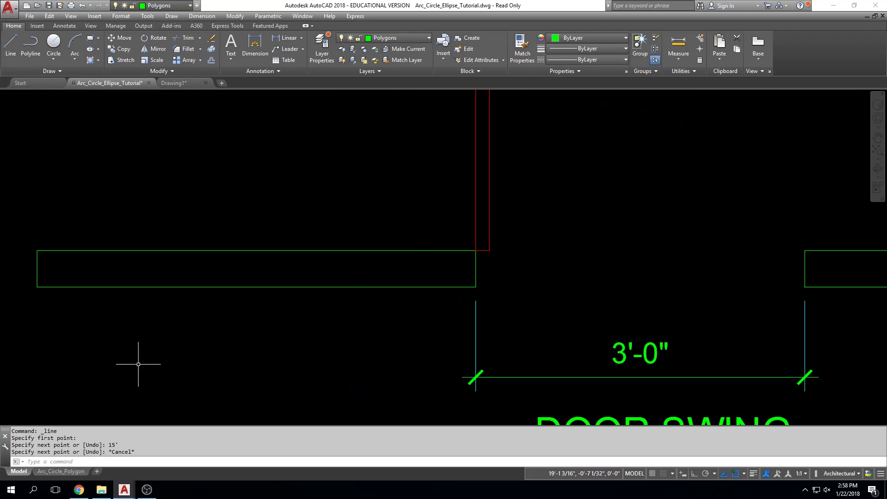
middle_drag(546, 300, 578, 280)
scroll(577, 280, down, 4)
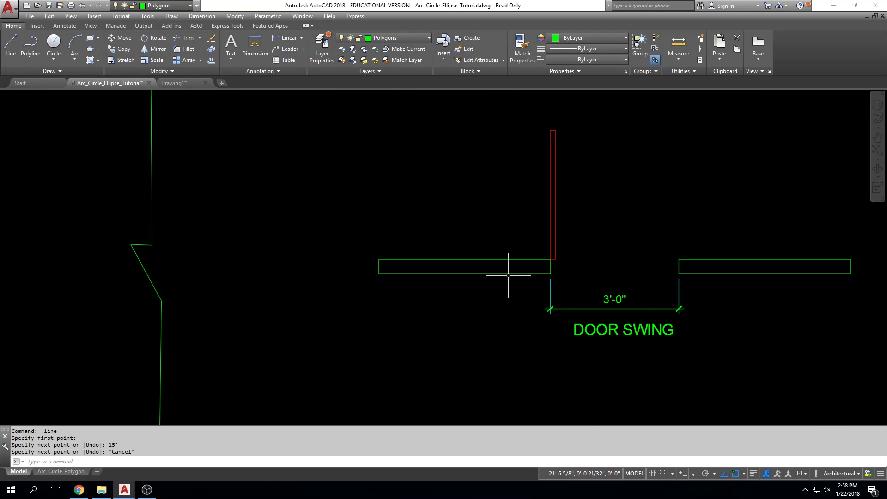
text(dis)
key(Return)
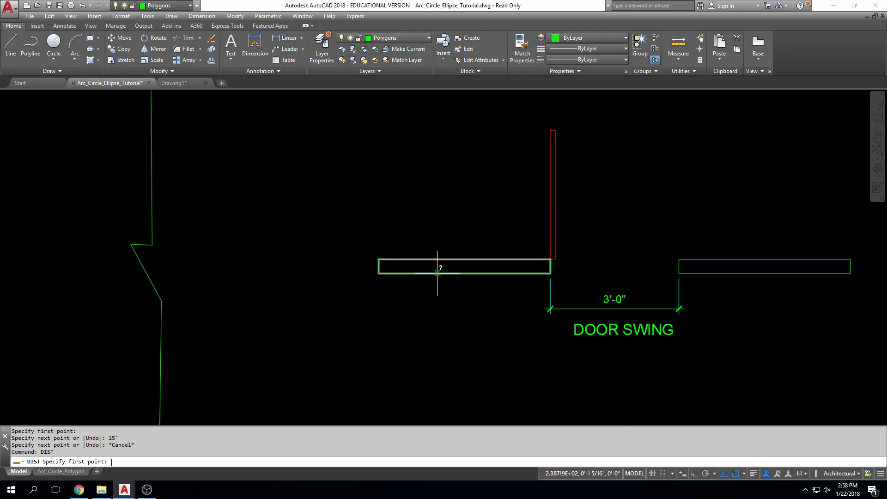
click(379, 273)
click(550, 273)
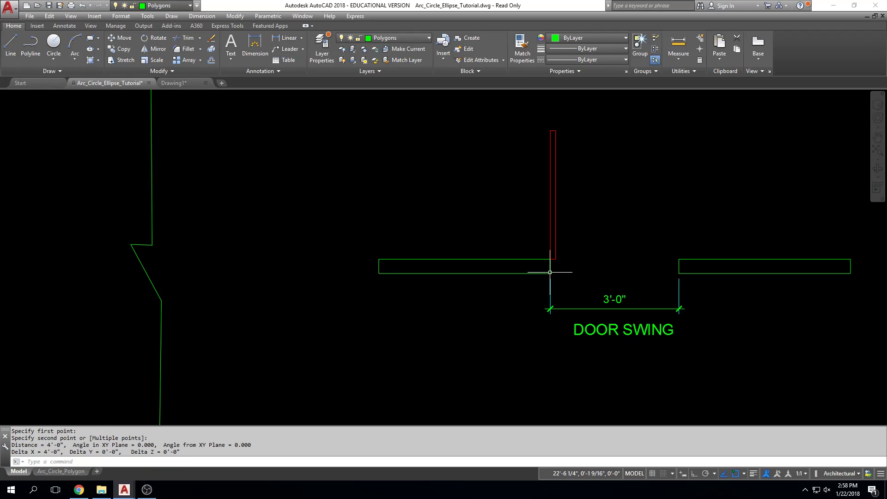
key(Escape)
key(Escape)
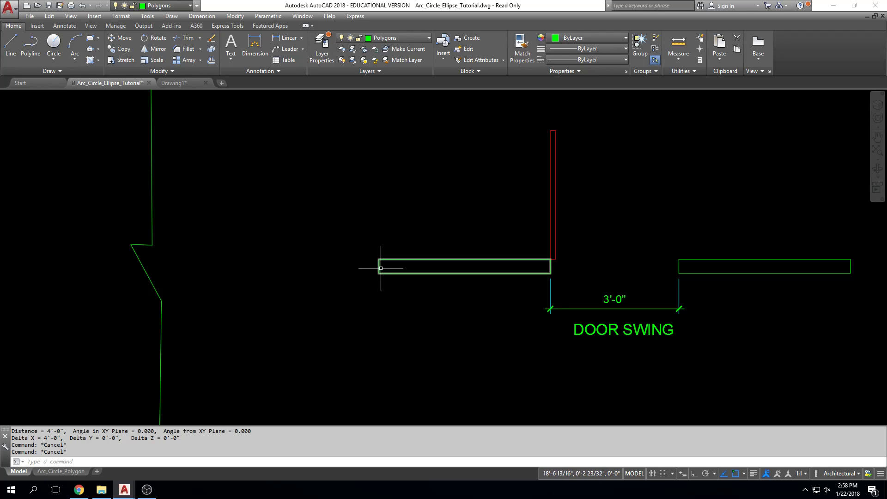
With Ortho mode turned on, draw a 4' horizontal line to the right below the door swing's left wall
middle_drag(379, 335, 364, 279)
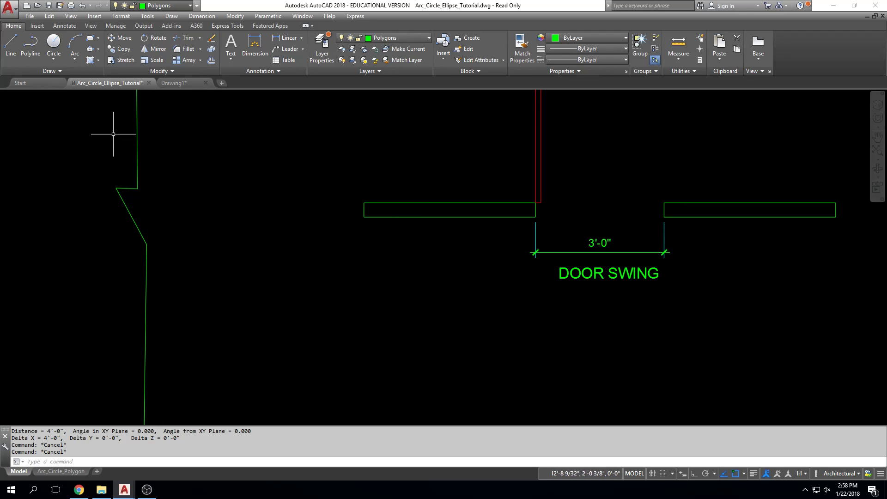
click(14, 50)
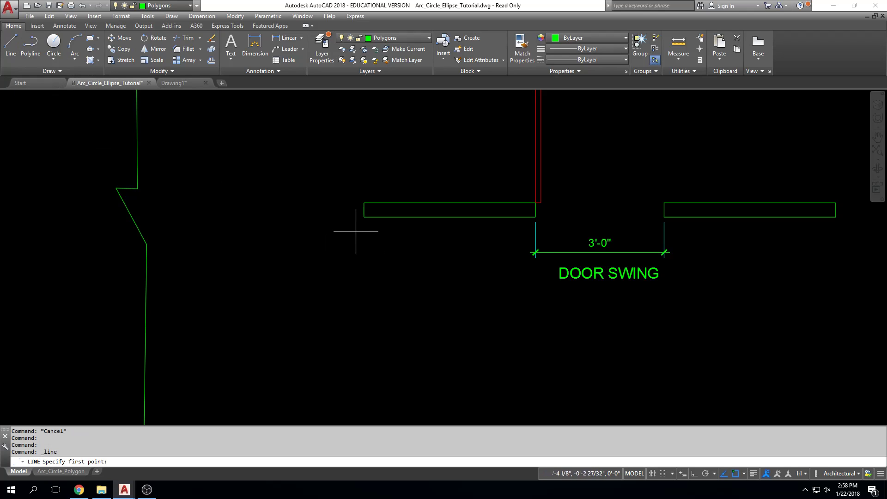
click(366, 287)
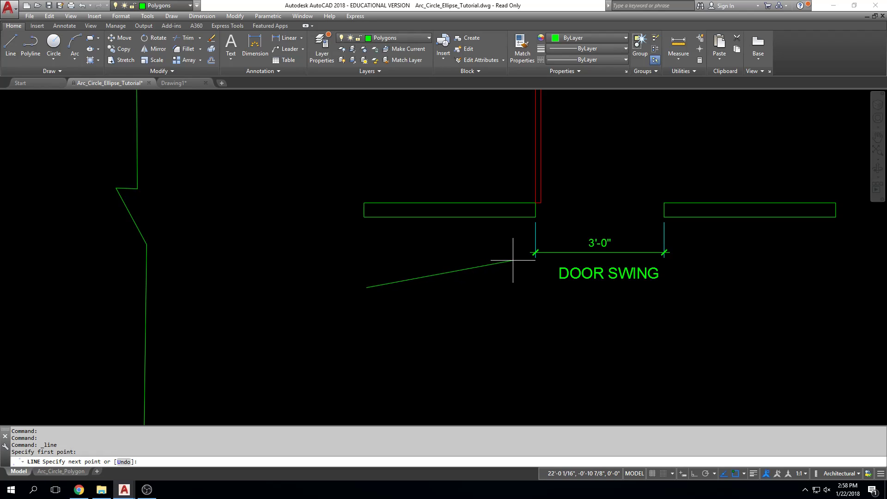
scroll(522, 287, up, 2)
scroll(526, 293, up, 2)
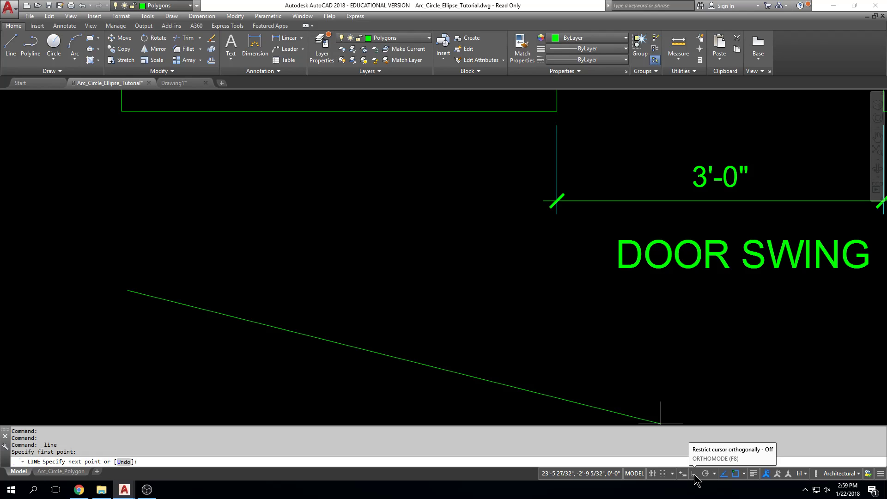
click(694, 475)
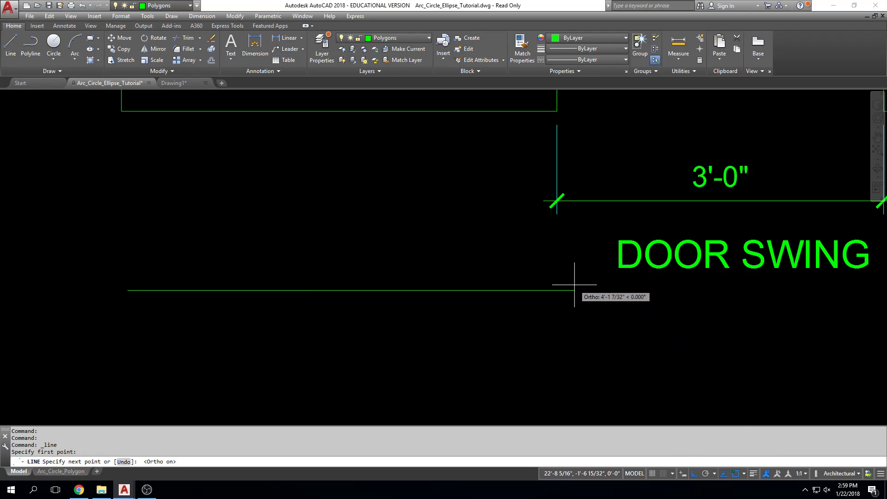
scroll(525, 301, down, 2)
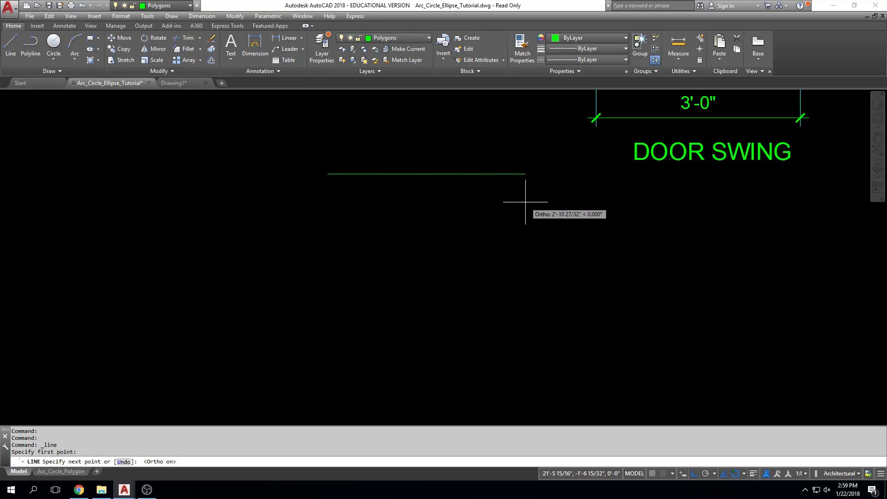
text(')
key(Return)
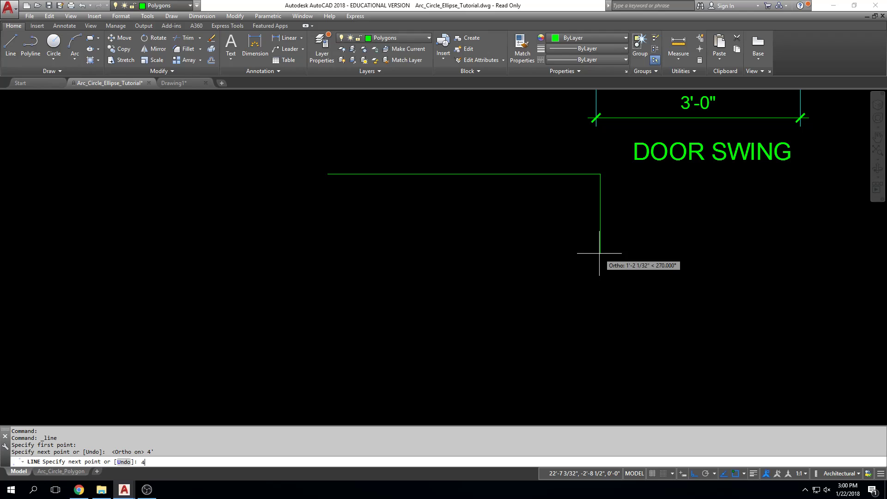
Complete the wall rectangle with a 4-1/2 segment down, a 48 inch segment left and a closing segment to the start point
text(1/2)
key(Return)
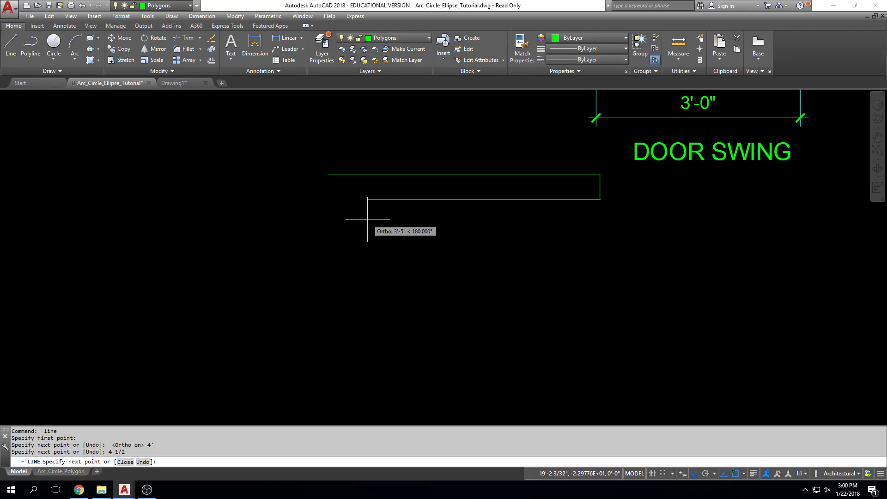
text(48)
key(Return)
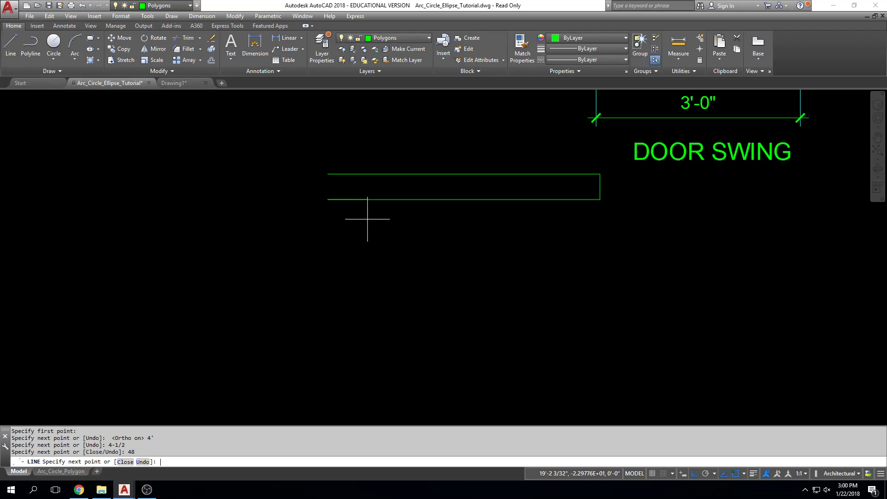
scroll(307, 193, up, 2)
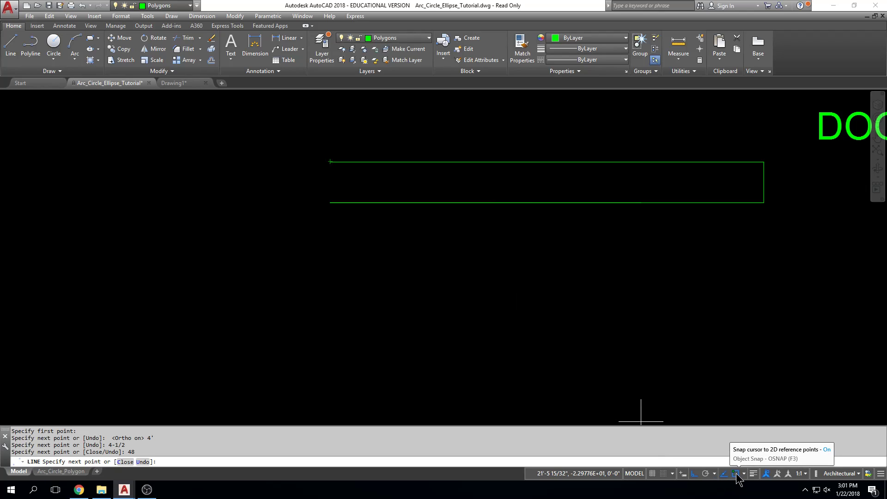
click(330, 162)
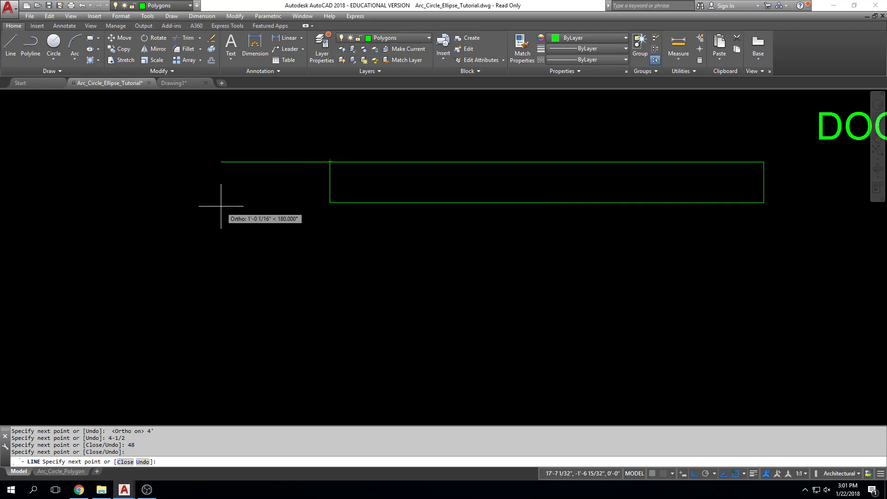
key(Escape)
key(Escape)
scroll(418, 279, down, 4)
middle_drag(419, 279, 350, 279)
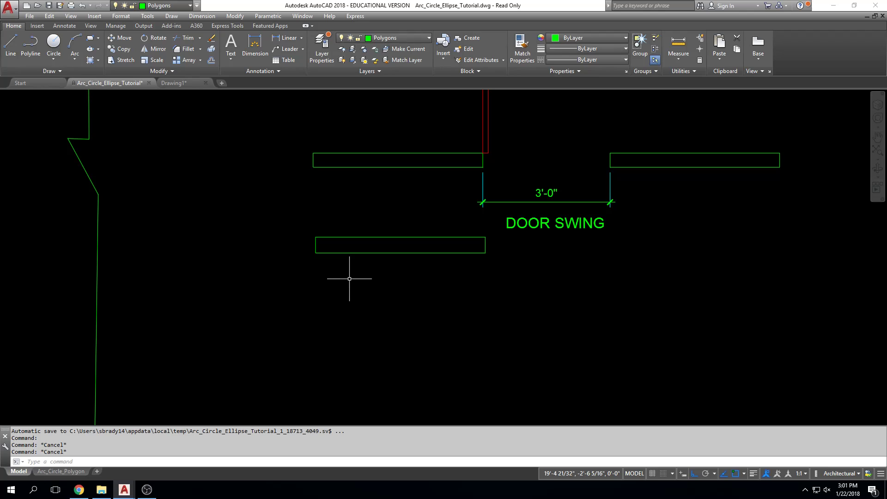
key(Escape)
key(Escape)
middle_drag(513, 281, 465, 314)
middle_drag(563, 278, 530, 275)
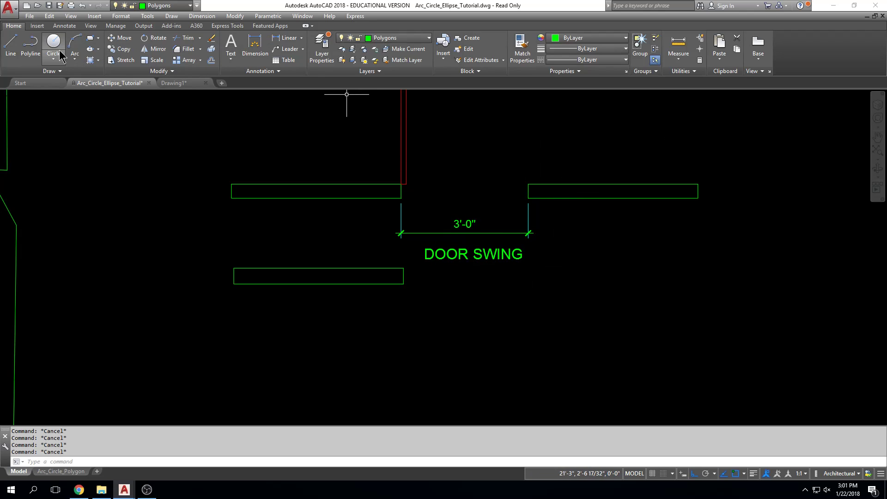
click(16, 58)
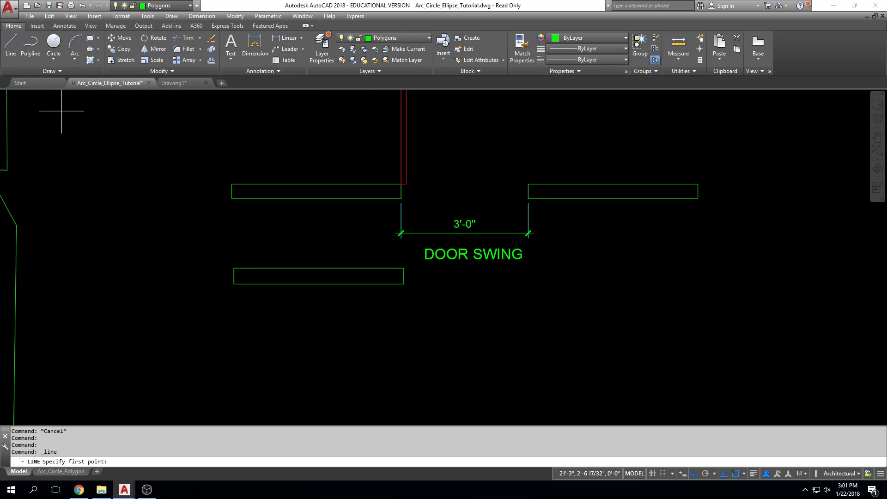
key(Escape)
key(Escape)
key(Escape)
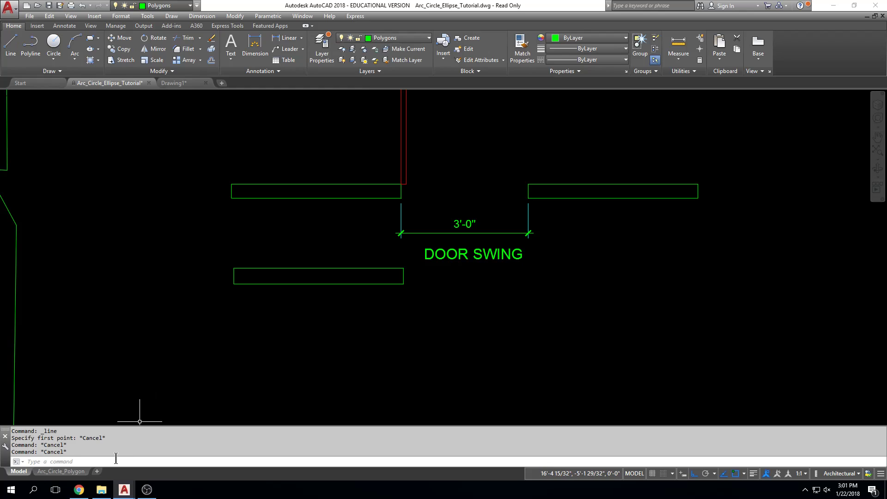
Draw a 4' horizontal line to the right below the door swing's right wall and turn Ortho mode off
text(L)
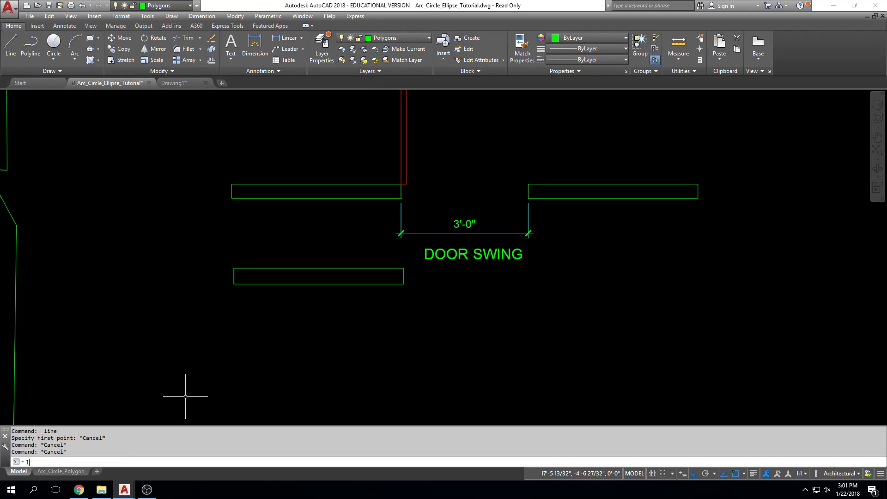
text(INE)
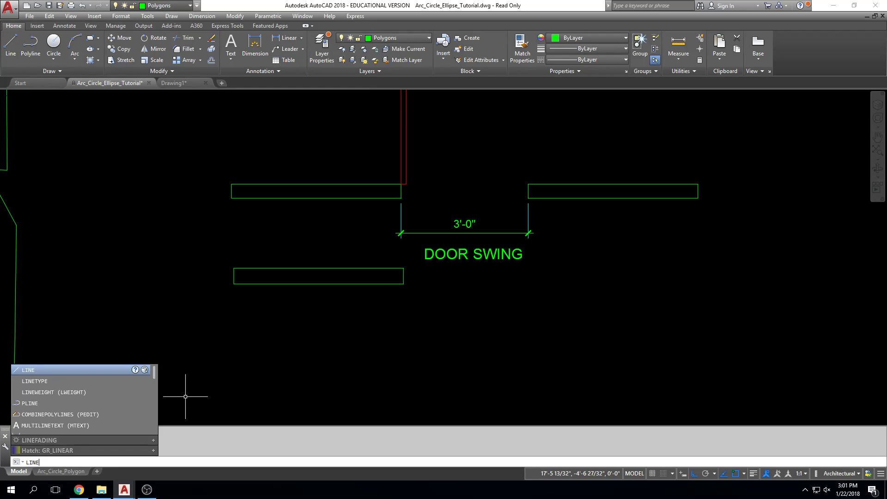
key(Return)
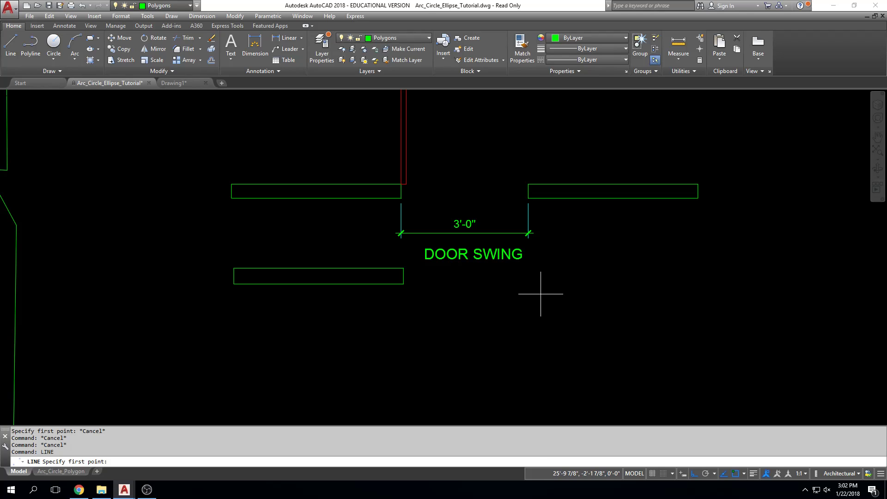
scroll(487, 294, up, 2)
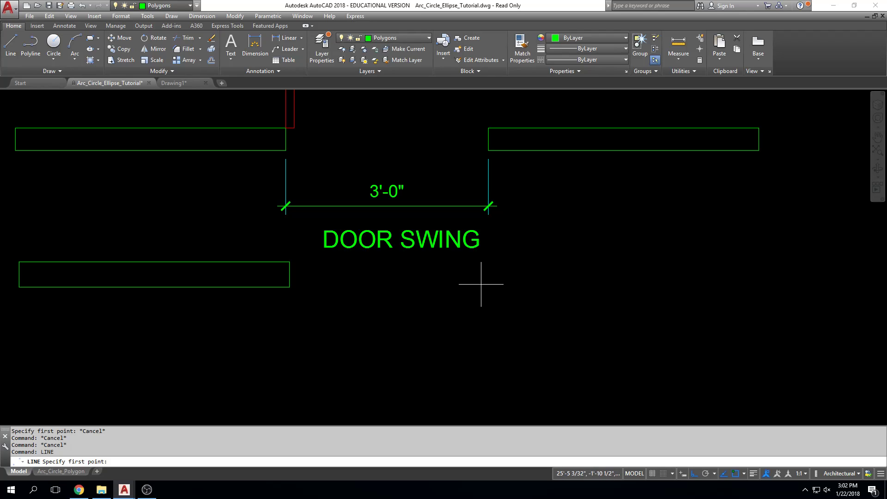
click(489, 261)
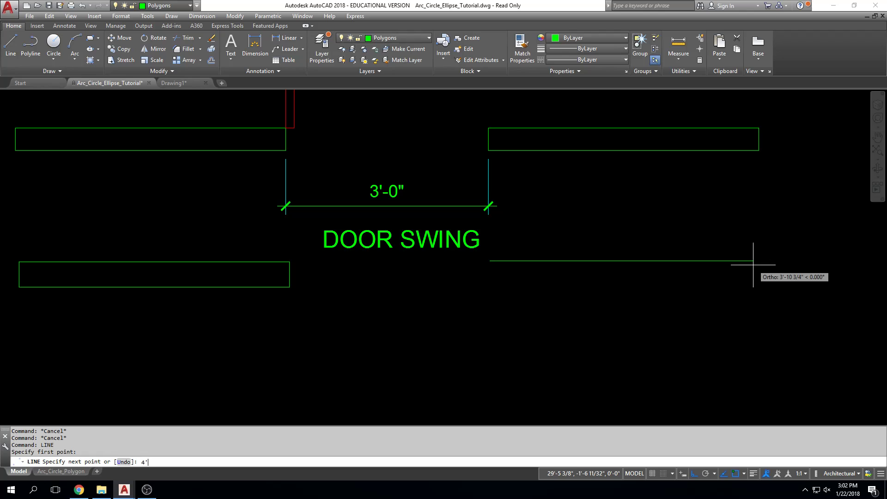
text(4')
key(Return)
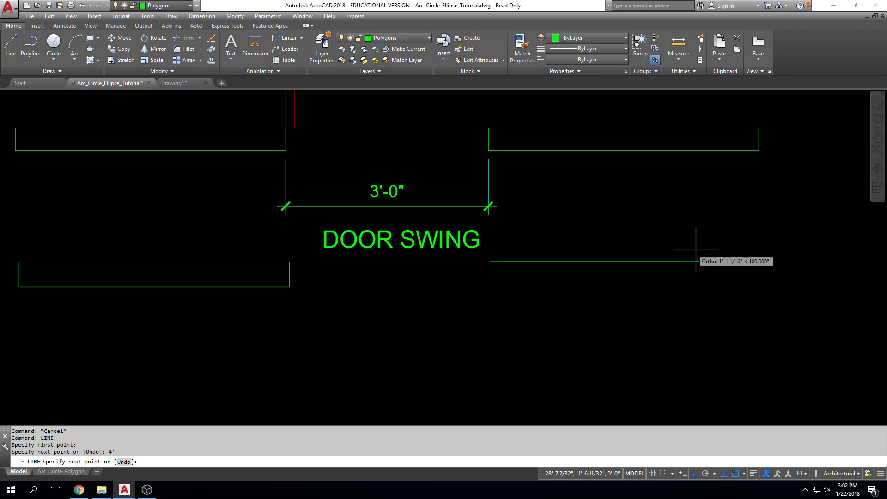
click(694, 474)
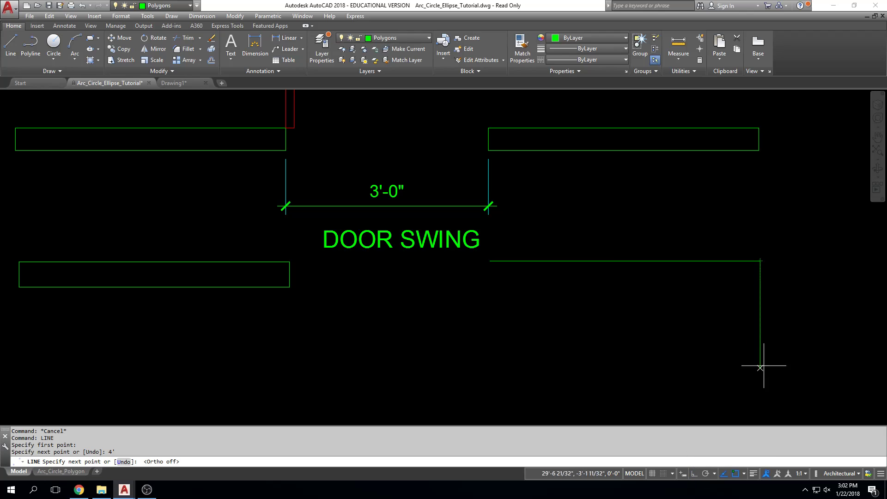
With Ortho mode back on, complete the right wall rectangle with a 4-1/2 segment down, a 48 inch segment left and a closing segment
click(695, 474)
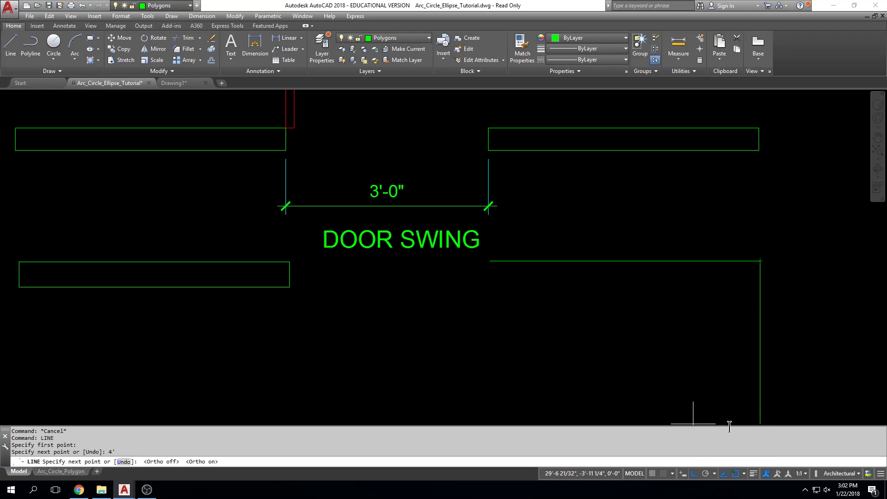
click(744, 474)
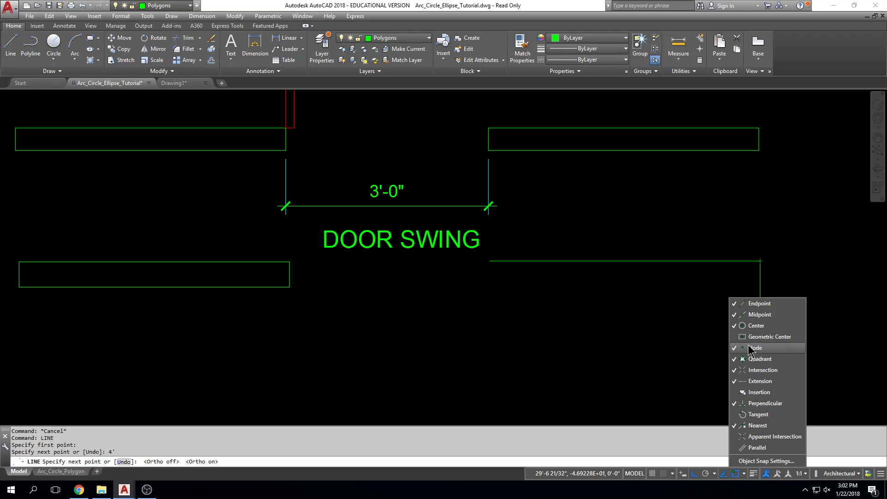
click(619, 341)
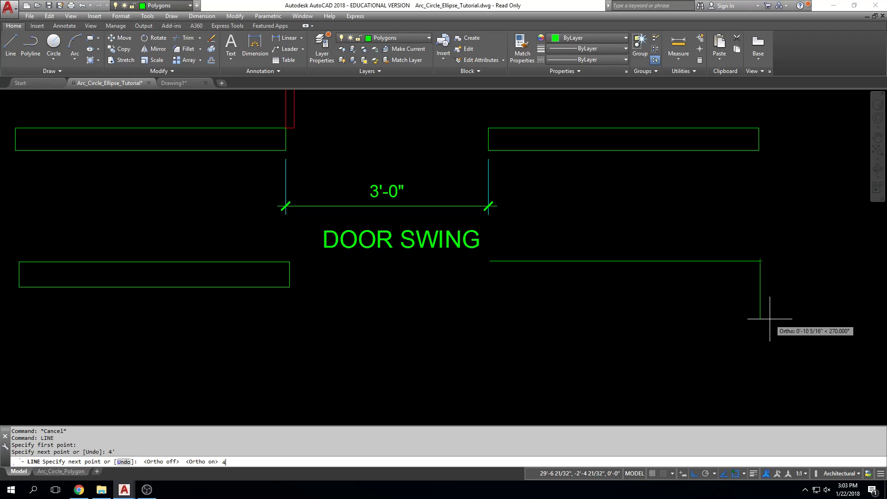
text(1/2)
key(Return)
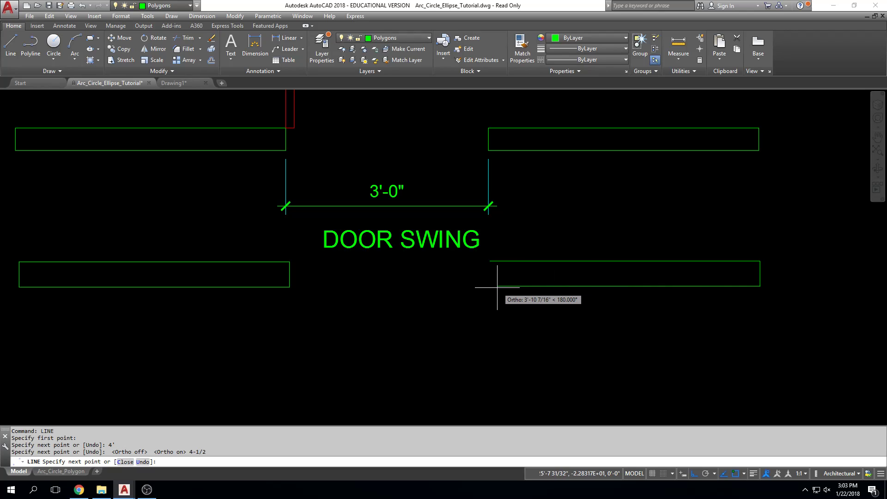
text(48)
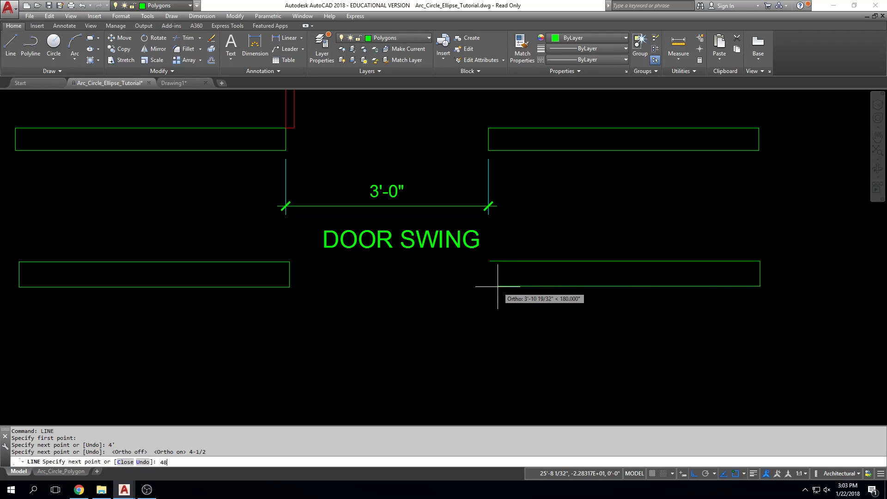
key(Return)
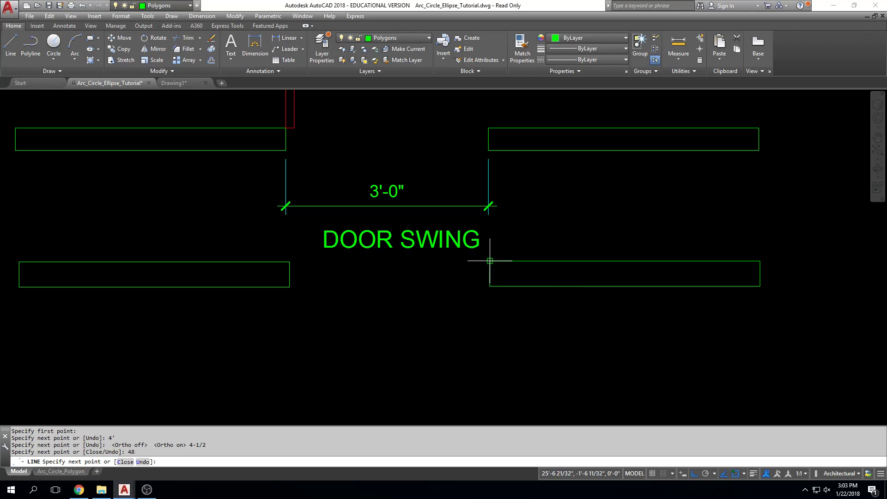
key(Escape)
key(Escape)
key(Escape)
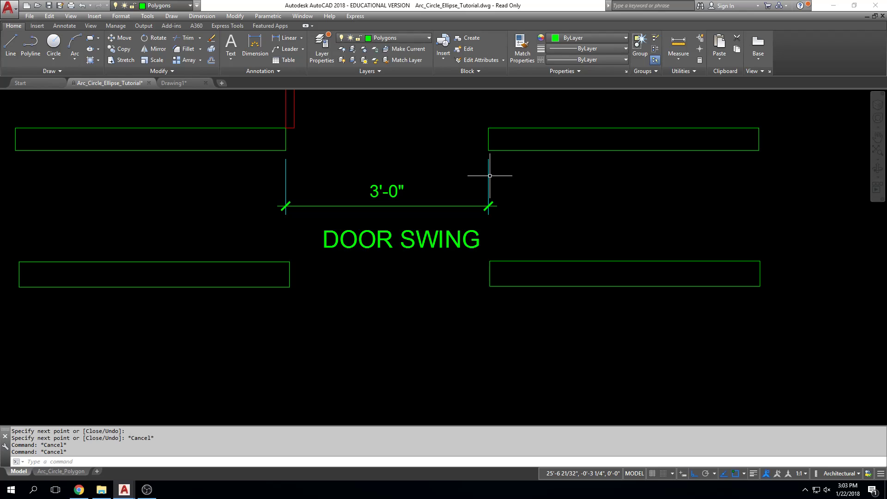
Below the new right wall rectangle, draw a 48 inch line to the right followed by a 4.5 inch segment down
click(10, 47)
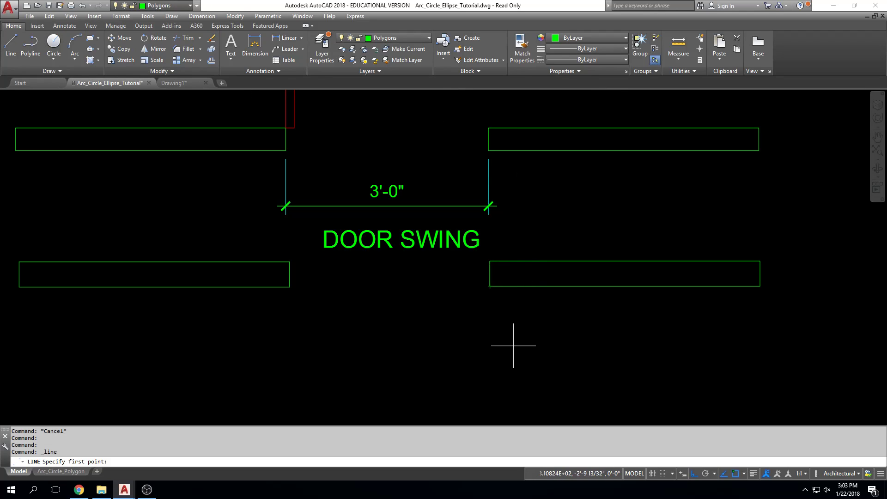
click(490, 335)
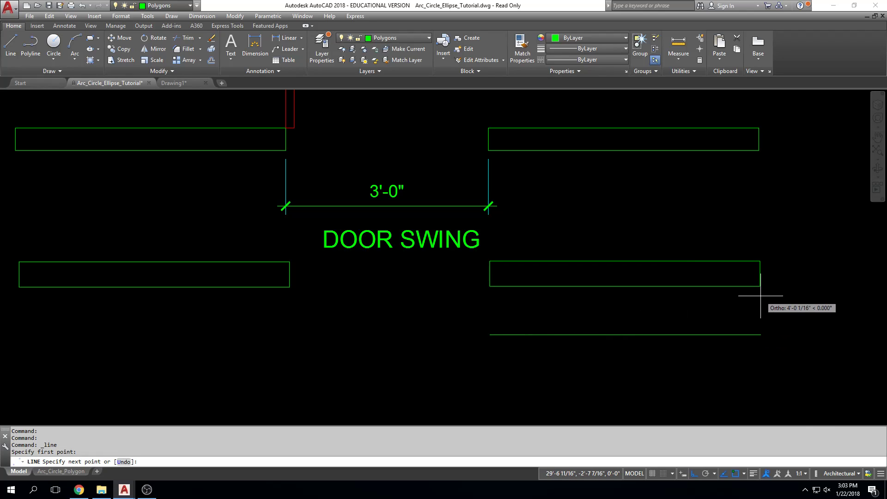
text(48)
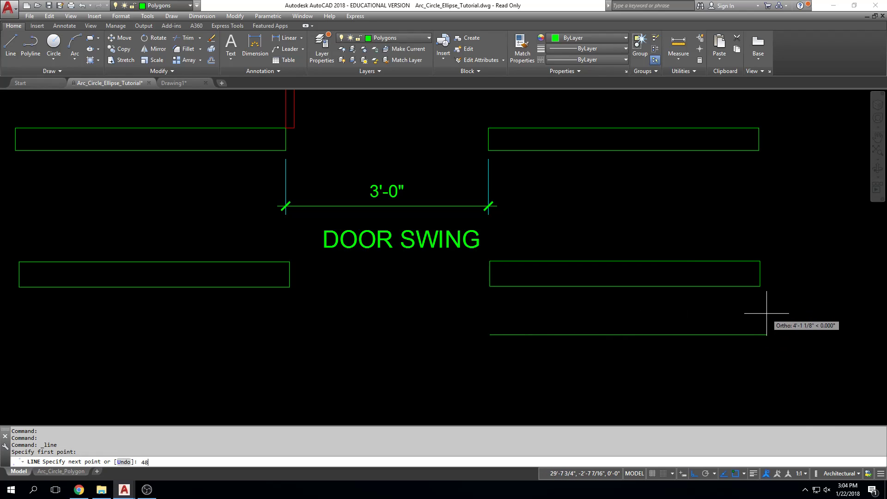
key(Return)
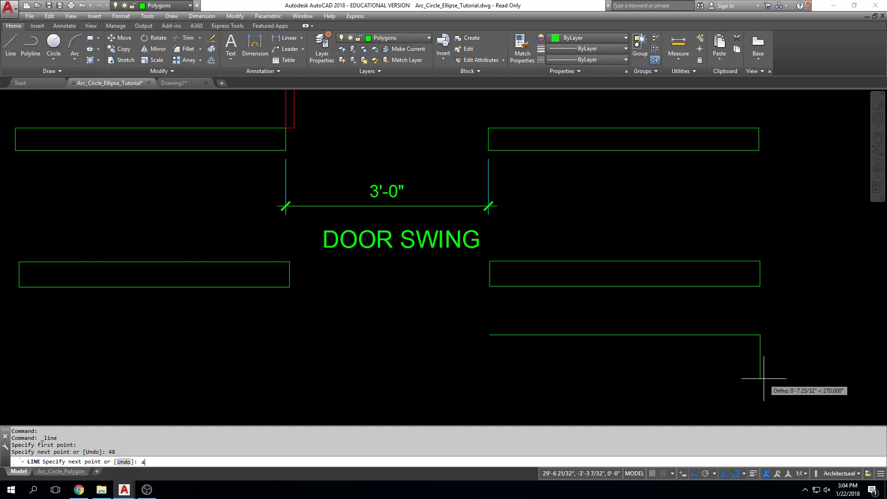
text(5)
key(Return)
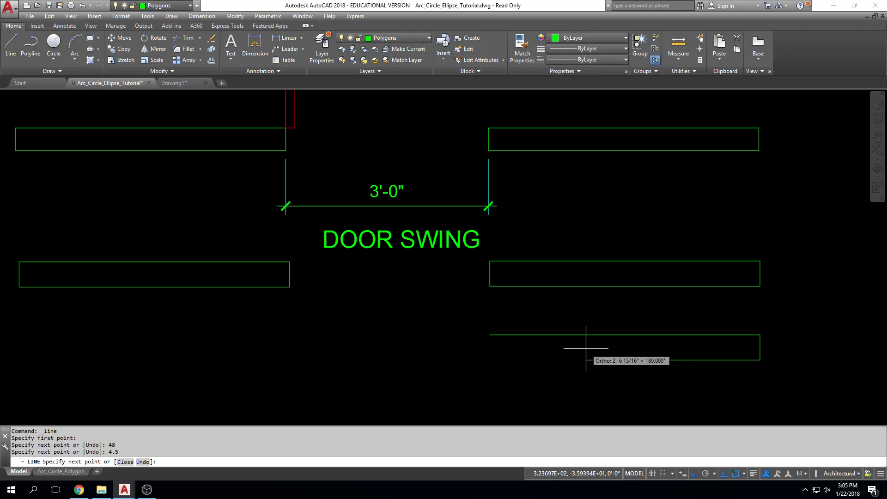
text(4.5)
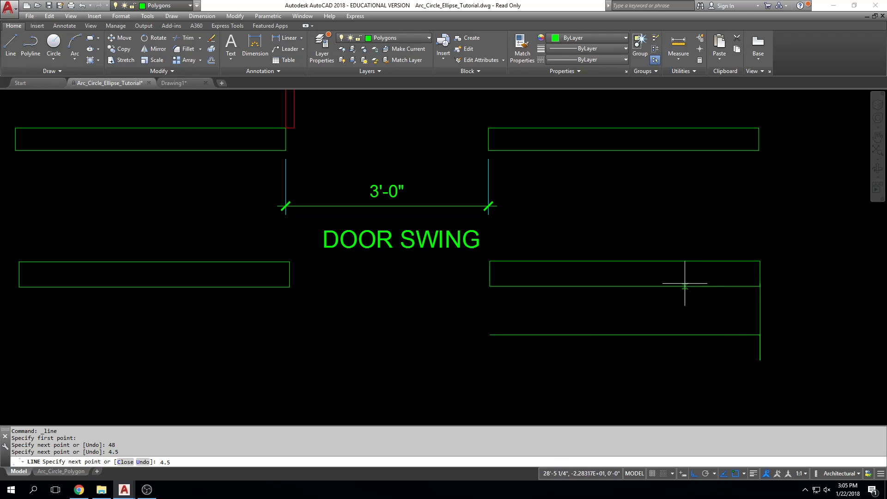
key(Escape)
key(Escape)
key(Escape)
middle_drag(766, 330, 762, 330)
scroll(725, 307, down, 4)
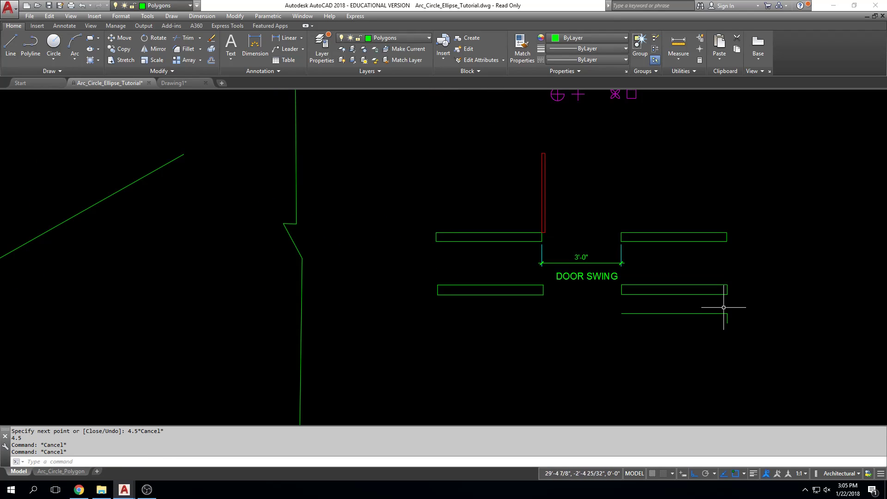
middle_drag(733, 254, 711, 254)
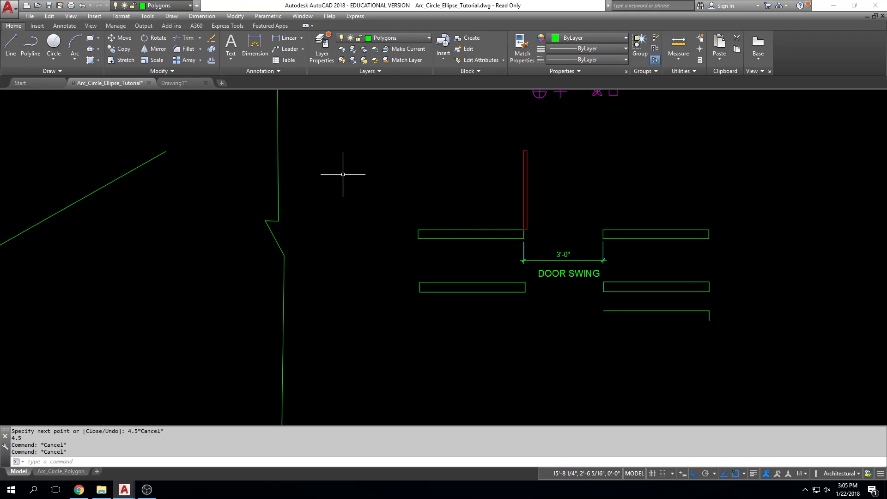
middle_drag(482, 181, 417, 188)
scroll(569, 252, up, 2)
scroll(569, 252, down, 2)
scroll(569, 252, down, 10)
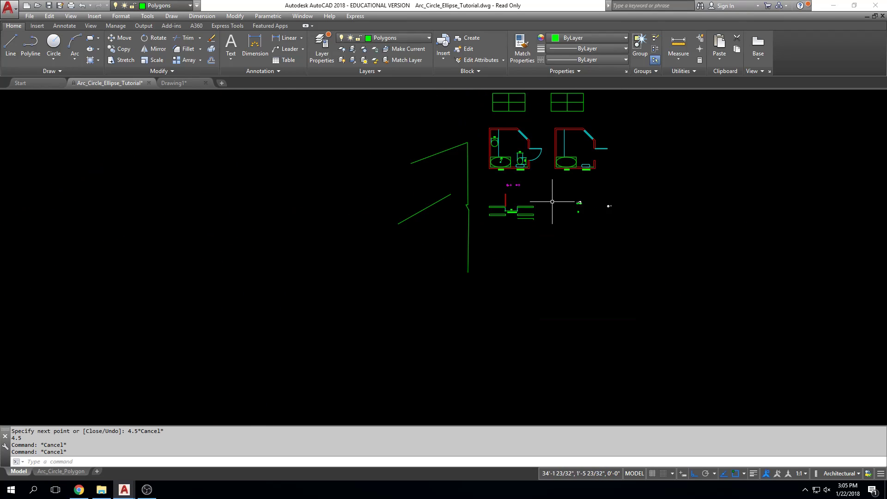
middle_click(575, 179)
middle_click(576, 179)
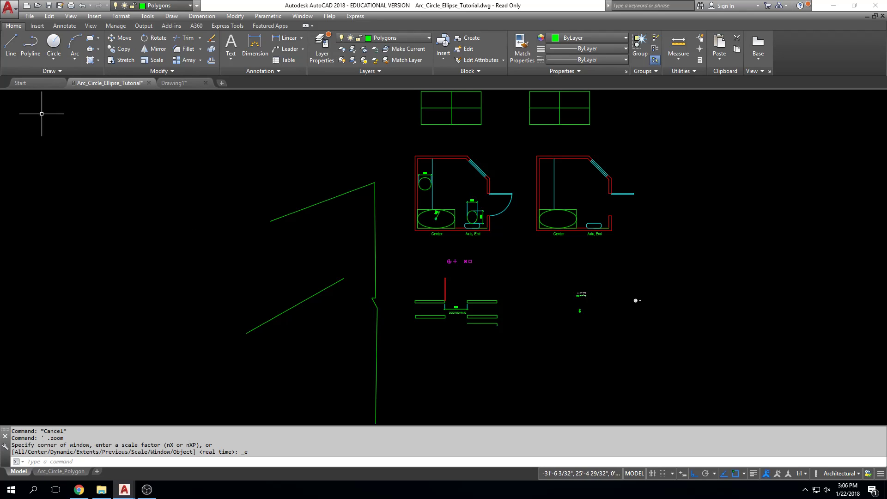
click(54, 59)
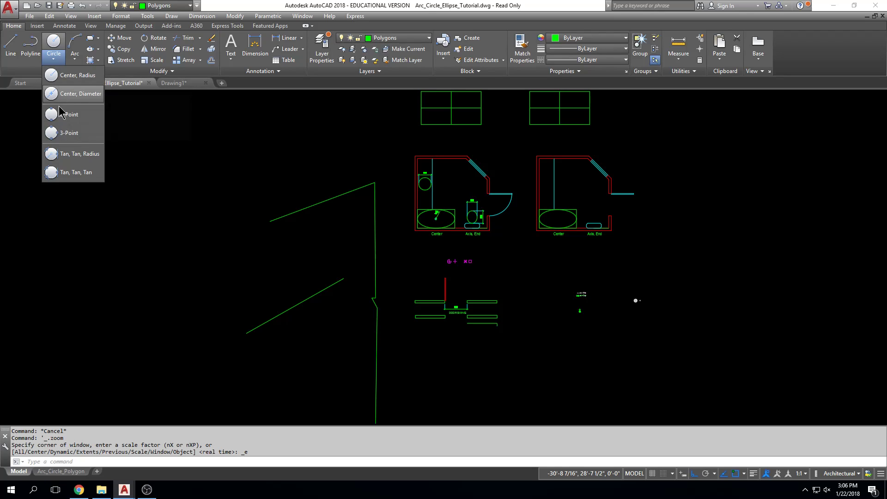
key(Escape)
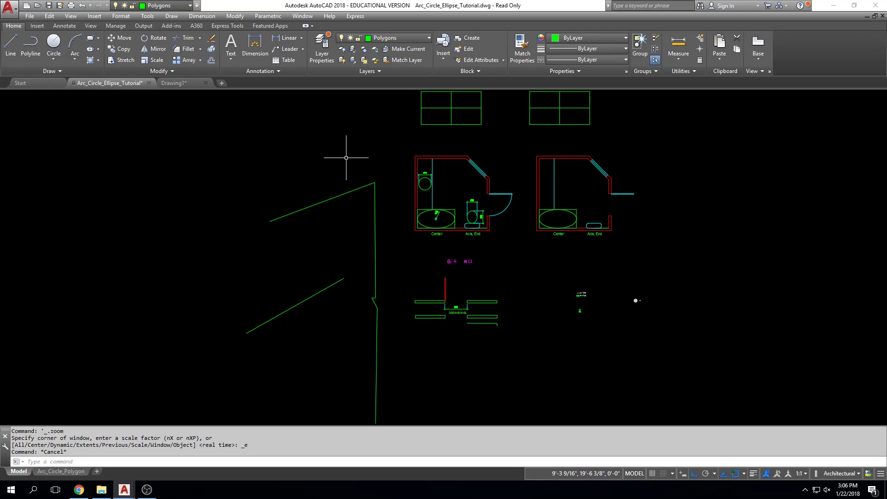
scroll(352, 168, down, 2)
middle_drag(392, 161, 384, 159)
middle_drag(290, 158, 337, 178)
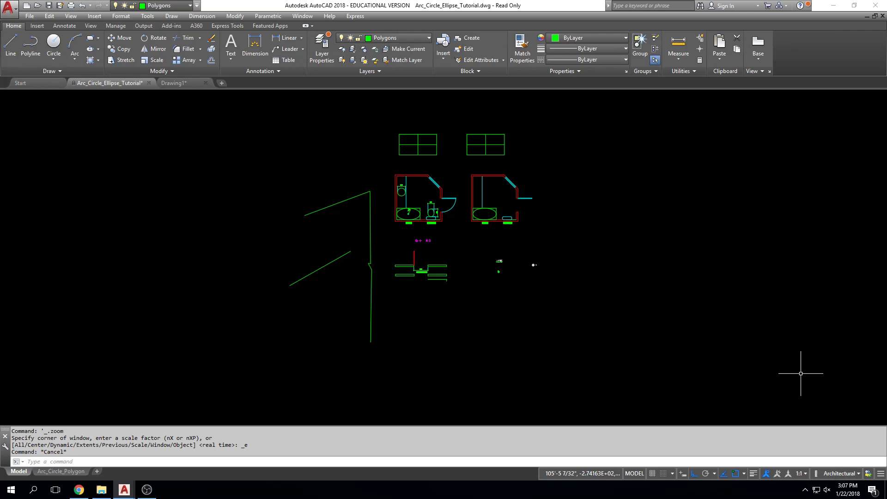
Erase all the green practice lines to the left of the bathroom plans and door swing detail using a crossing selection
scroll(375, 252, up, 2)
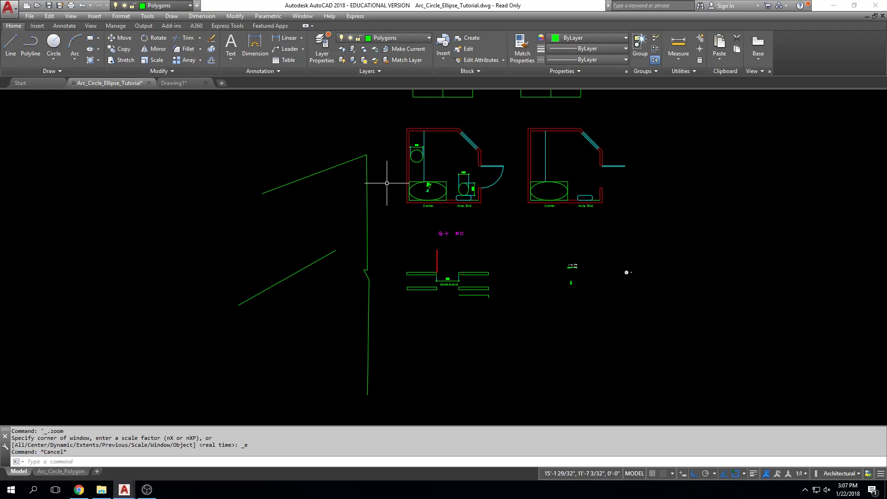
click(379, 118)
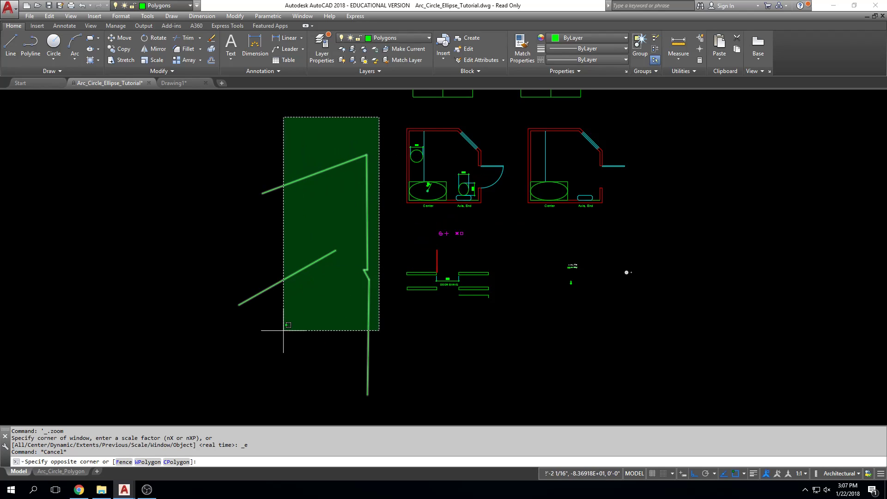
click(210, 353)
key(Delete)
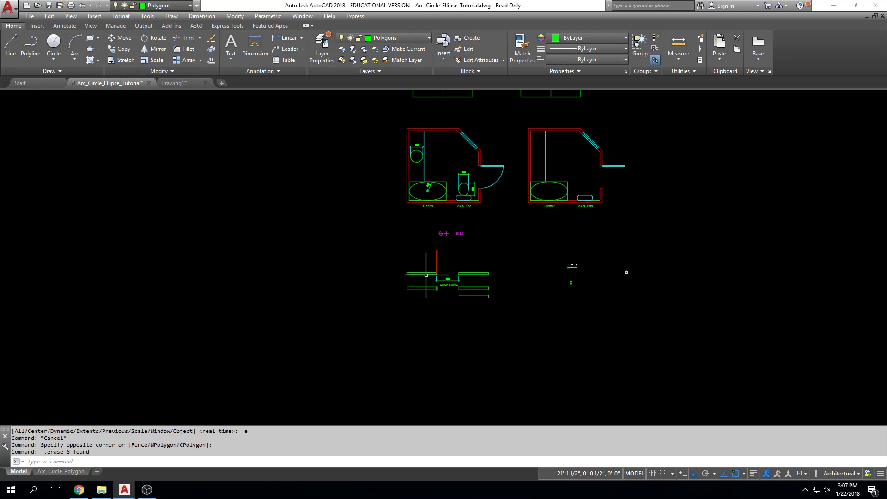
click(374, 188)
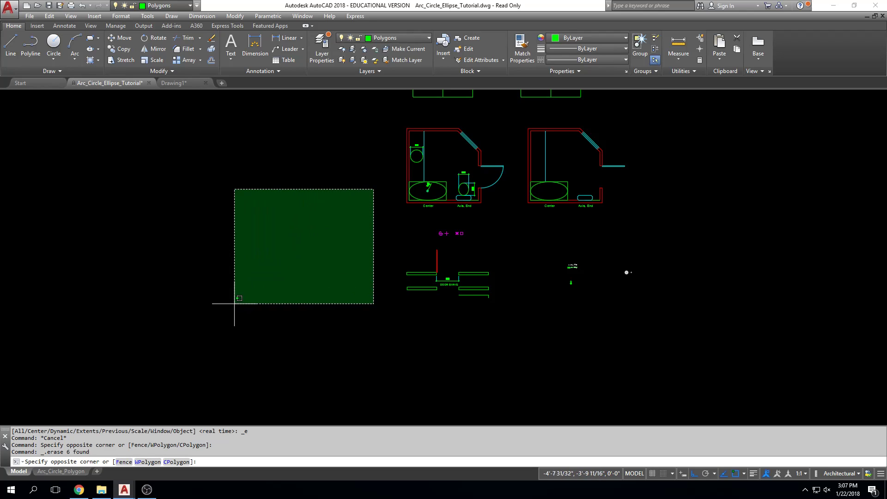
click(134, 360)
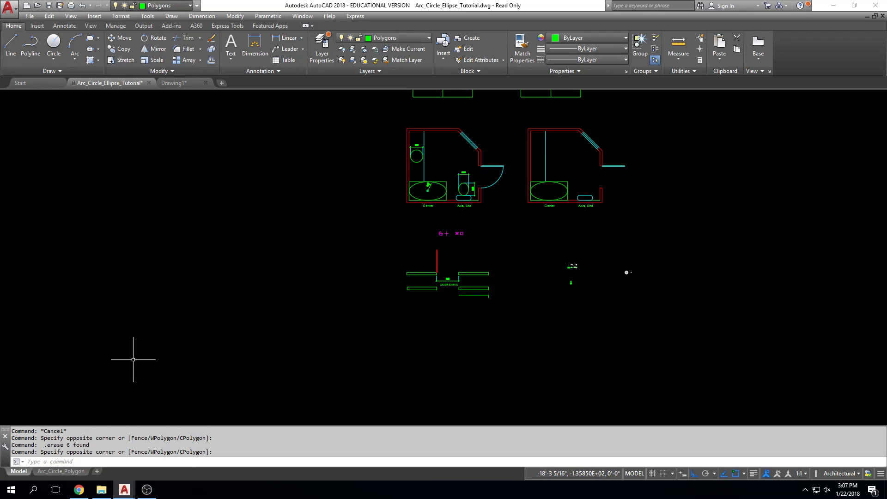
click(370, 143)
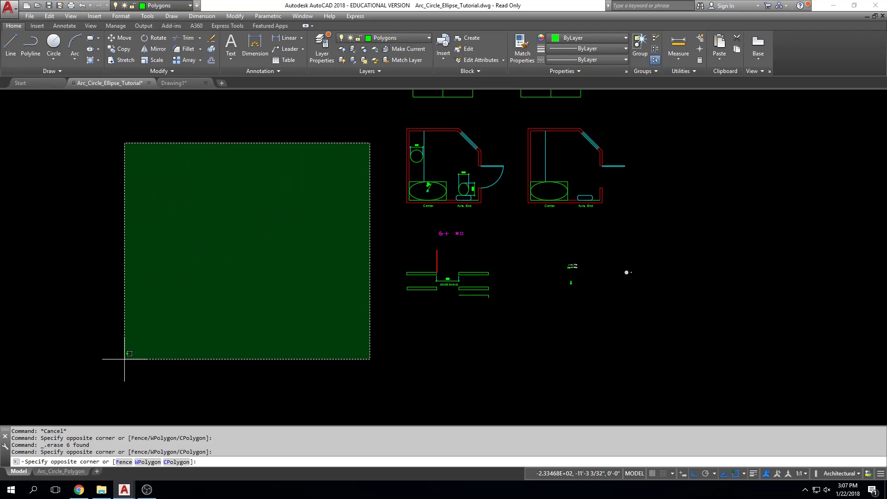
click(124, 357)
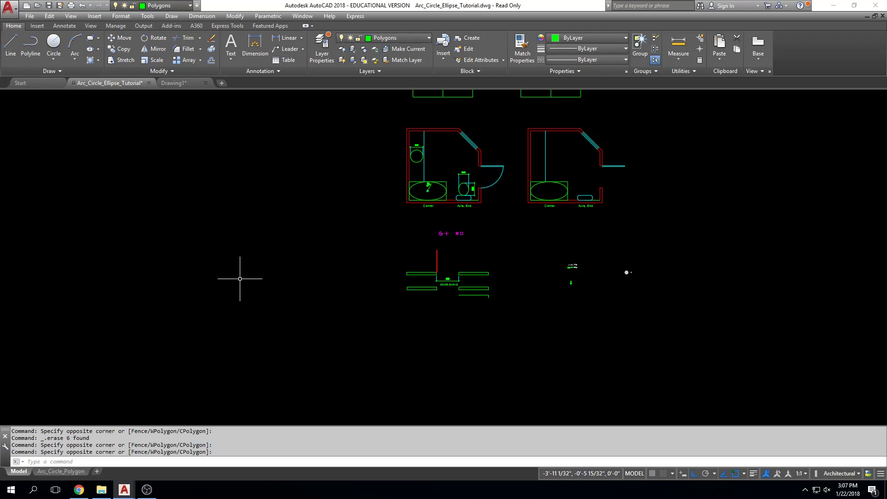
click(220, 325)
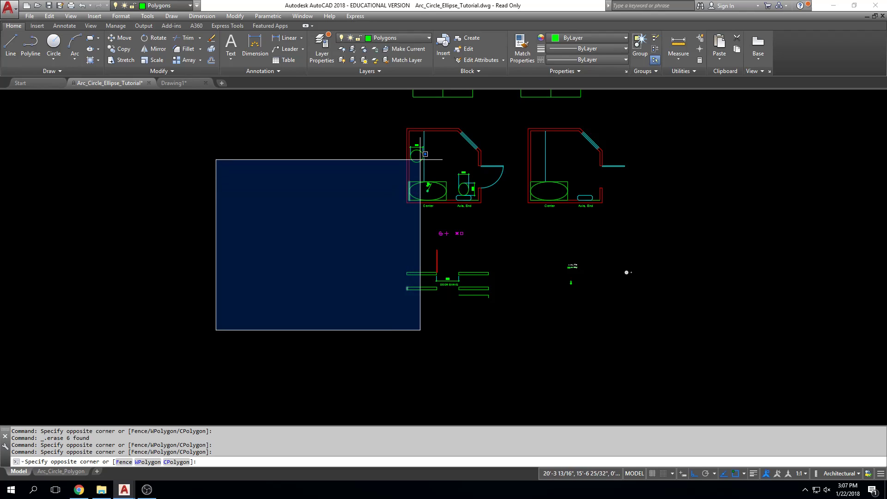
scroll(412, 179, up, 4)
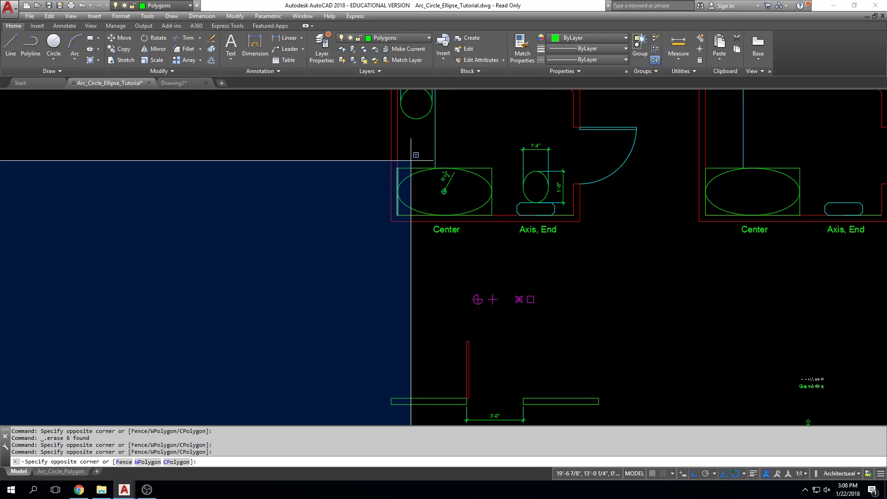
key(Escape)
key(Escape)
key(Escape)
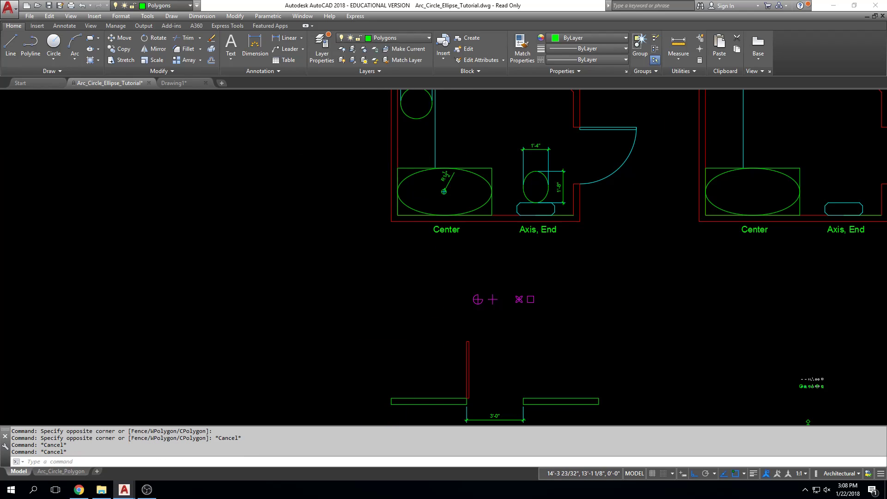
scroll(309, 160, down, 4)
middle_drag(324, 171, 328, 185)
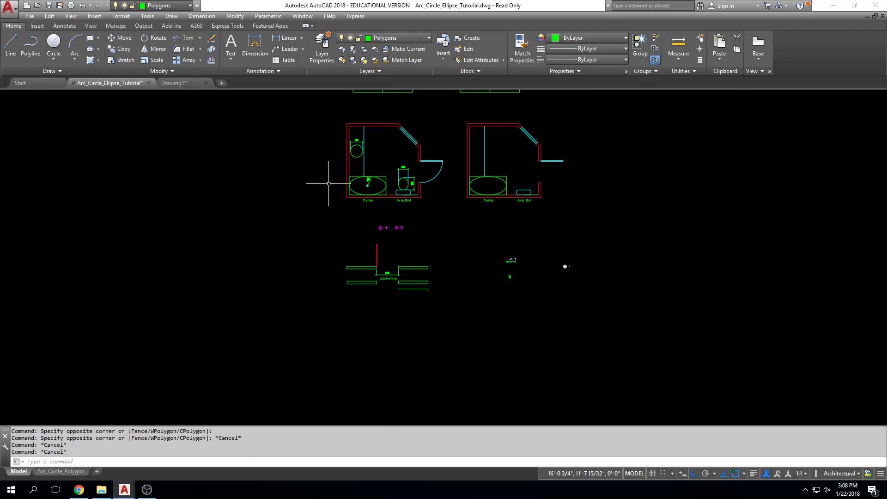
Start the Circle command and examine the available circle creation methods, including Center, Radius
click(53, 59)
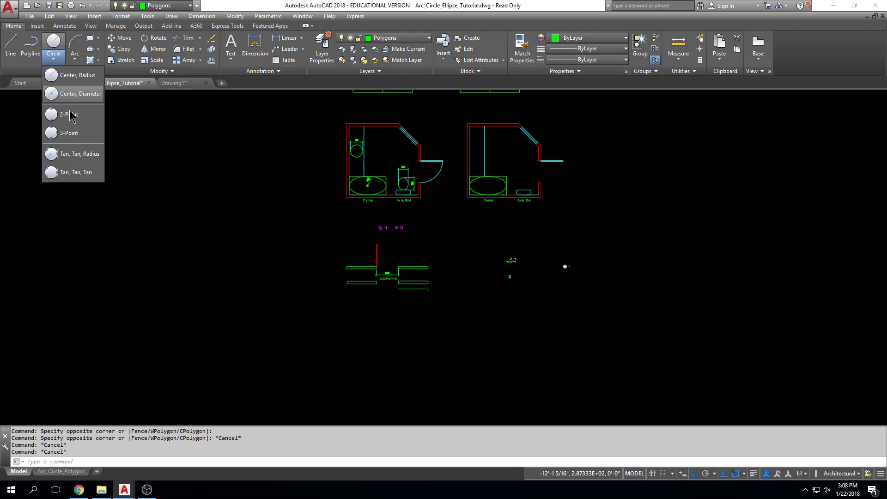
click(69, 75)
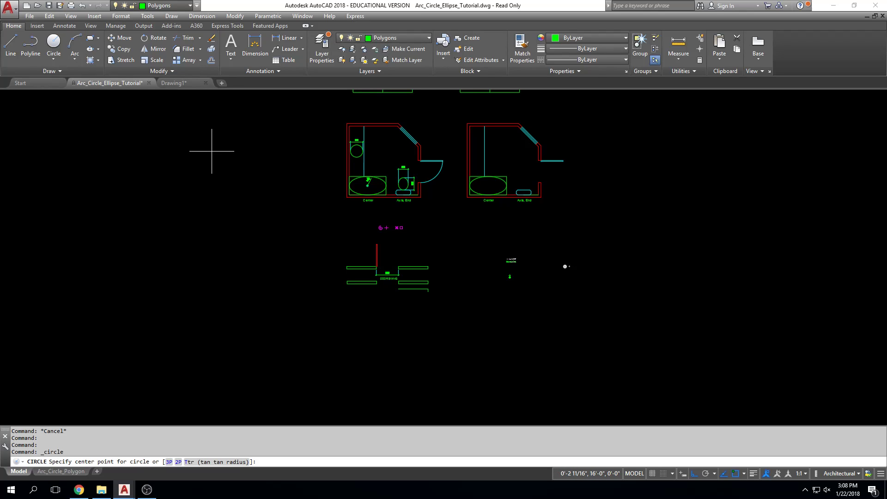
key(Escape)
text(c)
key(Return)
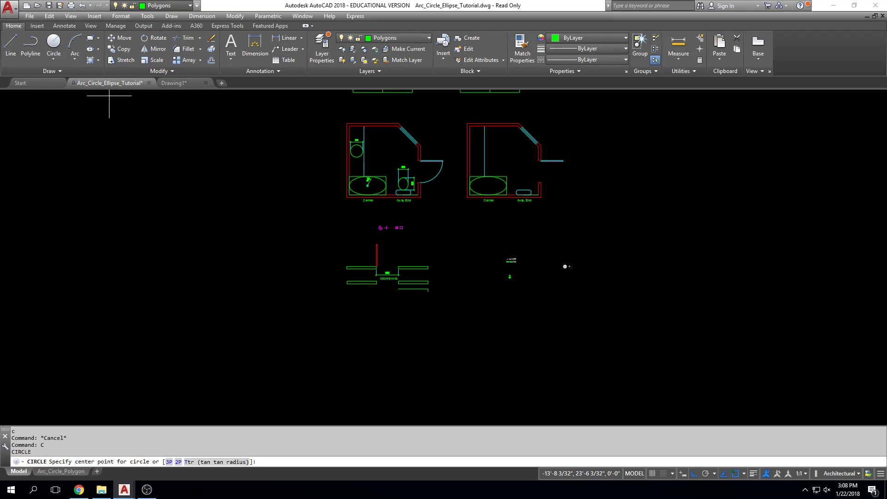
click(171, 16)
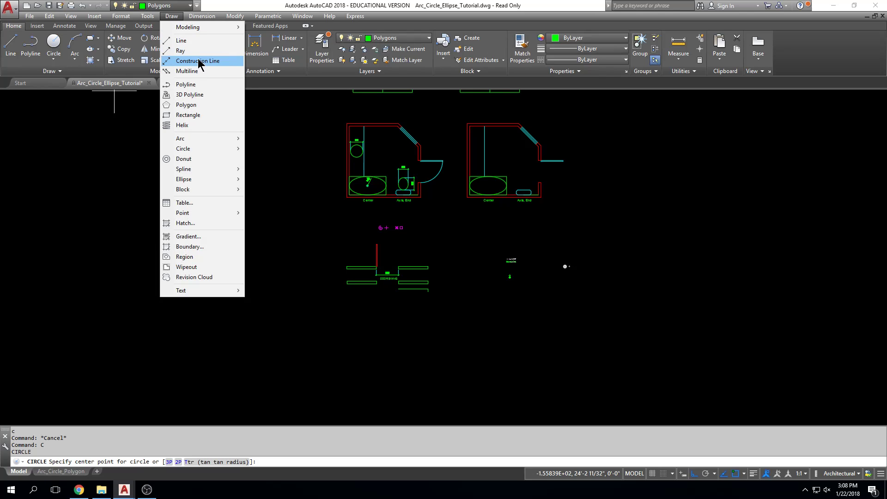
mouse_move(194, 148)
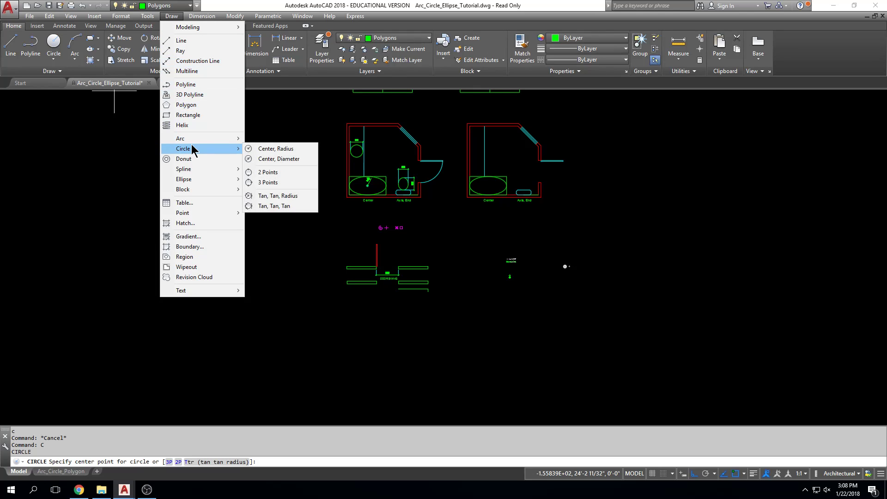
click(187, 14)
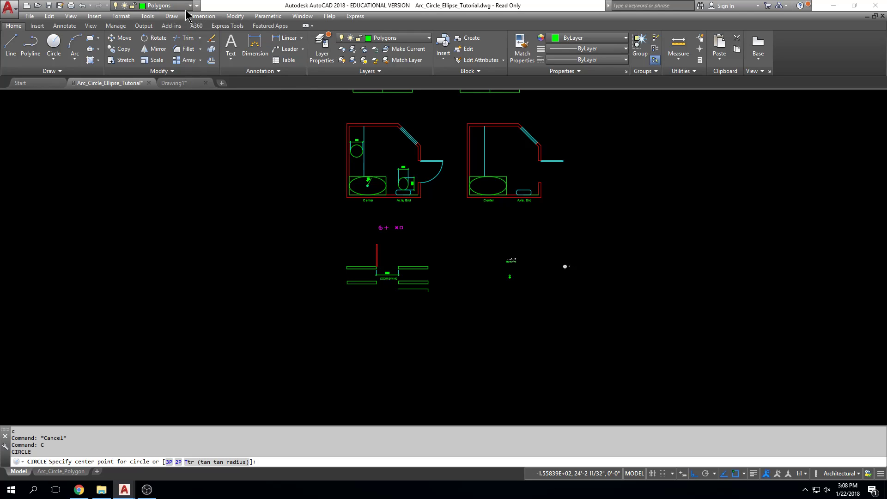
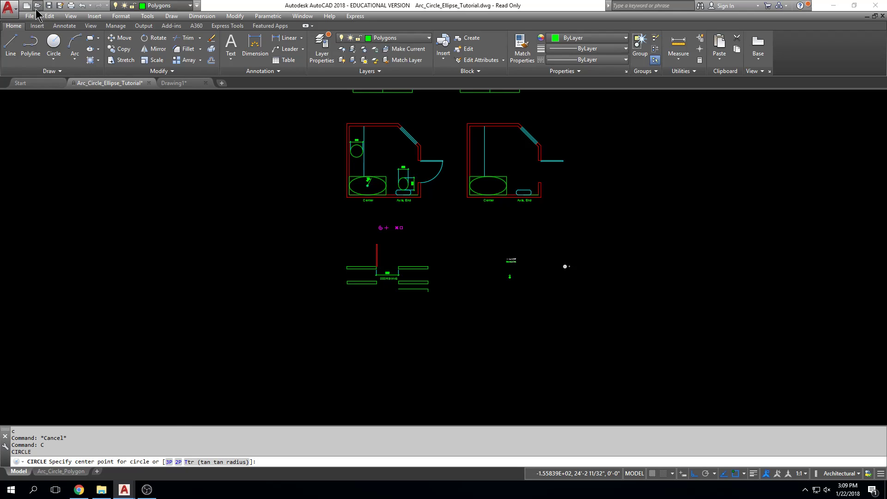
Draw a circle with a 48 inch diameter to the left of the door swing detail, using the Circle command's Diameter option
click(56, 57)
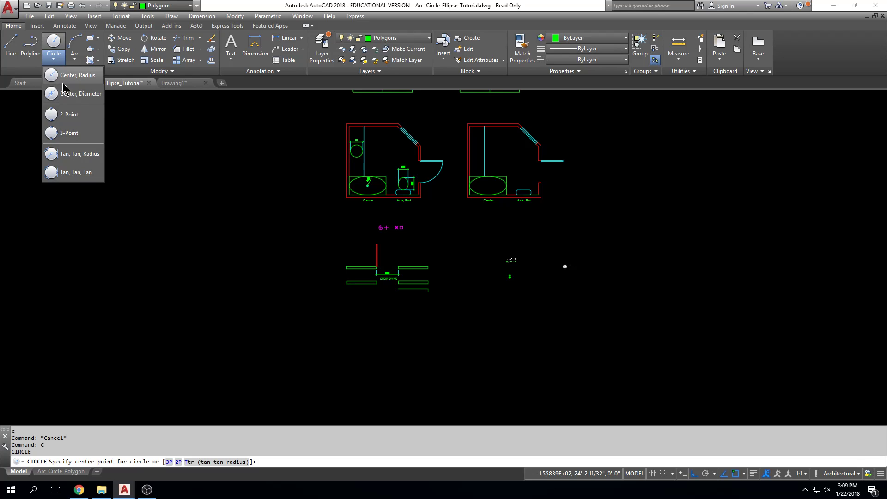
click(65, 77)
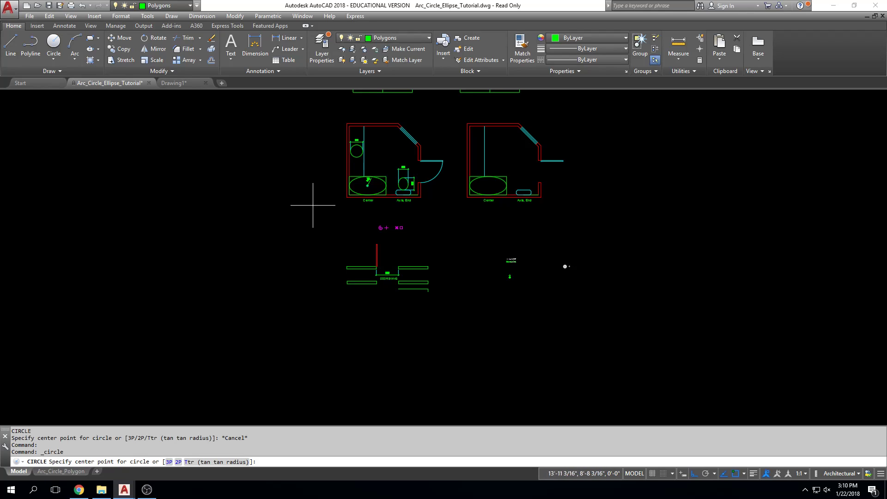
scroll(319, 211, up, 4)
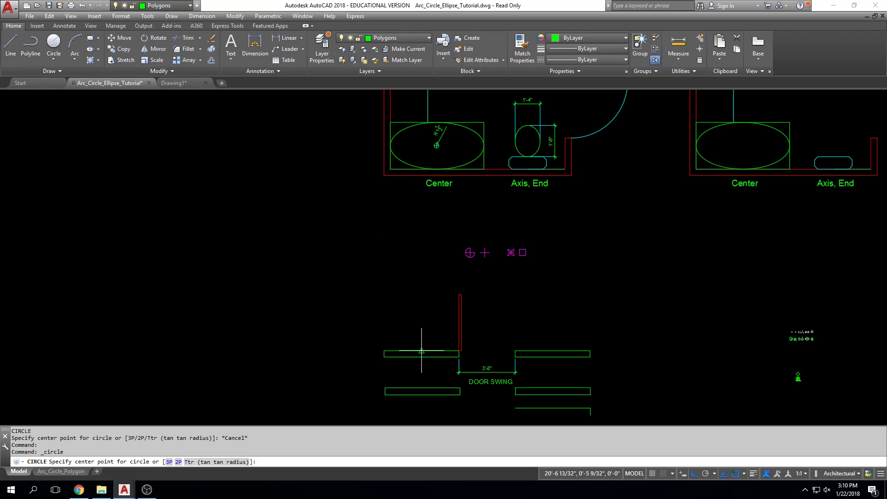
middle_drag(578, 306, 496, 283)
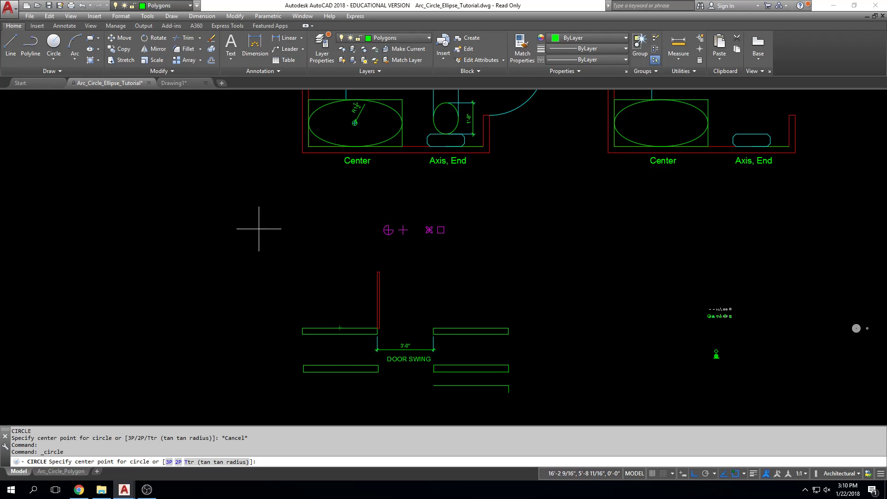
scroll(259, 240, up, 2)
click(188, 208)
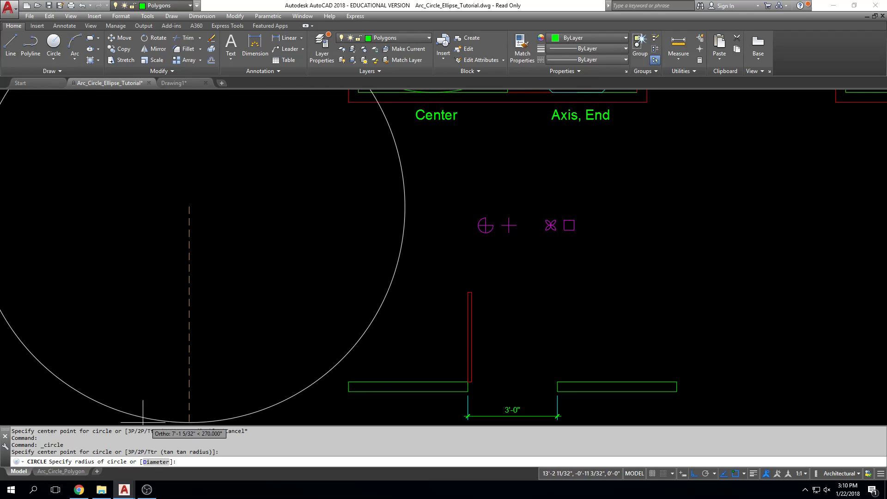
click(156, 462)
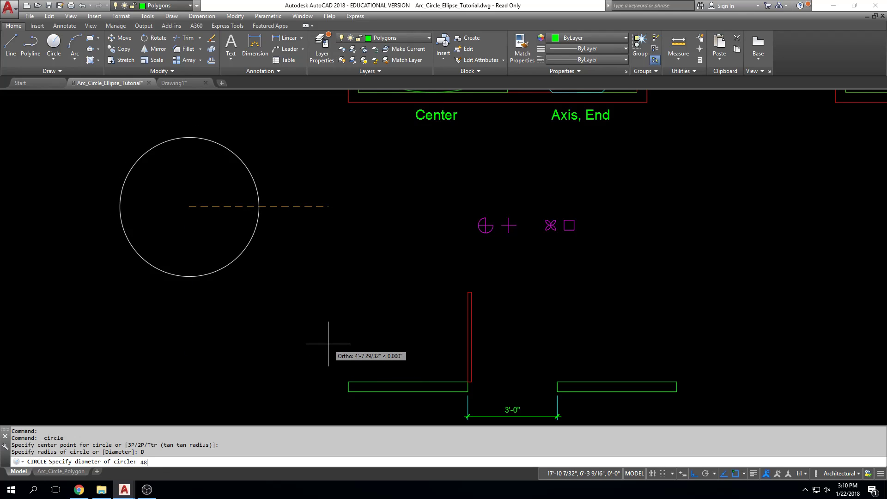
key(Return)
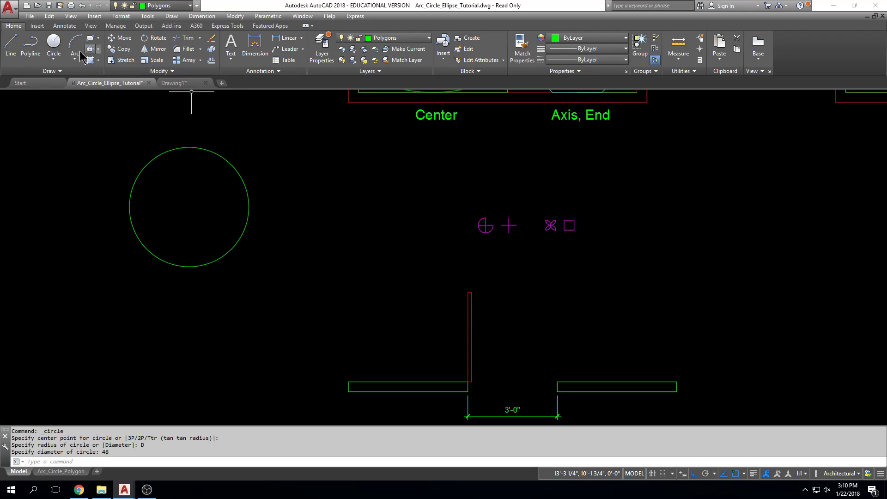
Draw a Center, Radius circle with a 2' radius directly below the 48 inch diameter circle
click(53, 58)
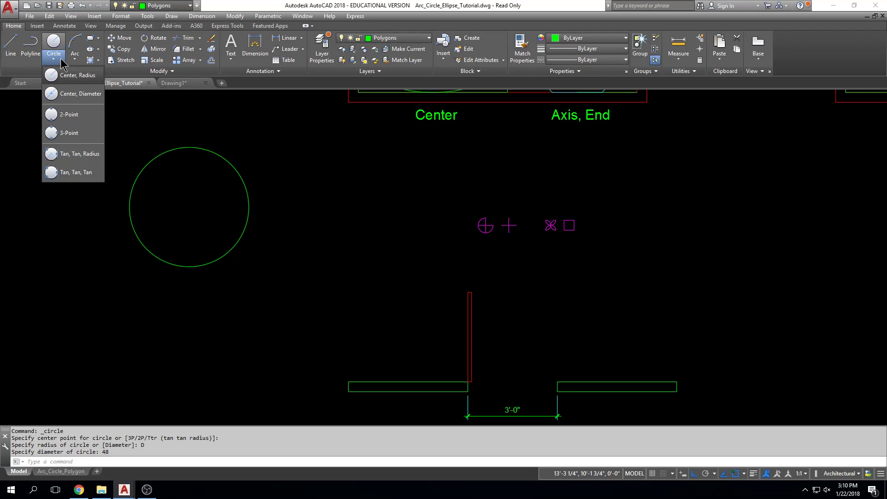
click(86, 80)
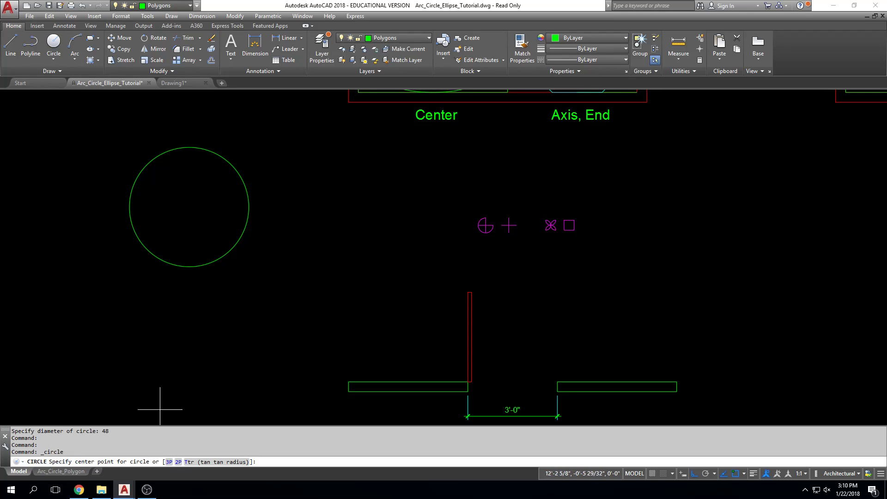
click(188, 336)
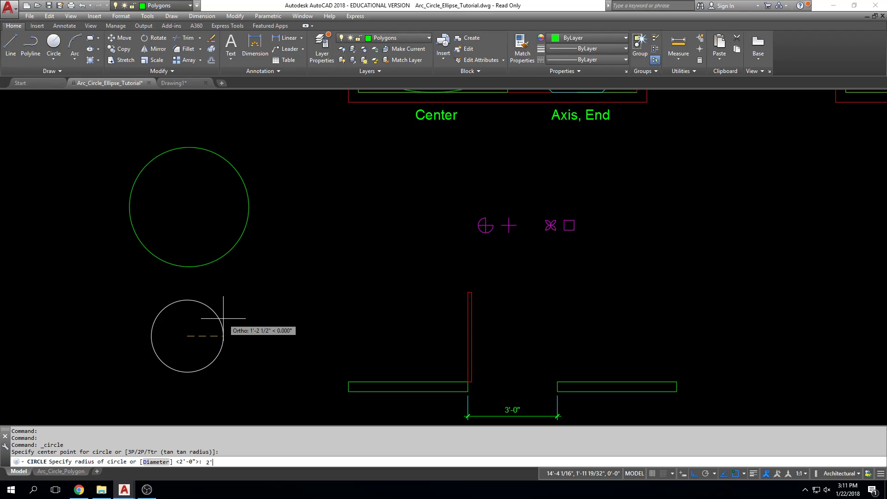
key(Return)
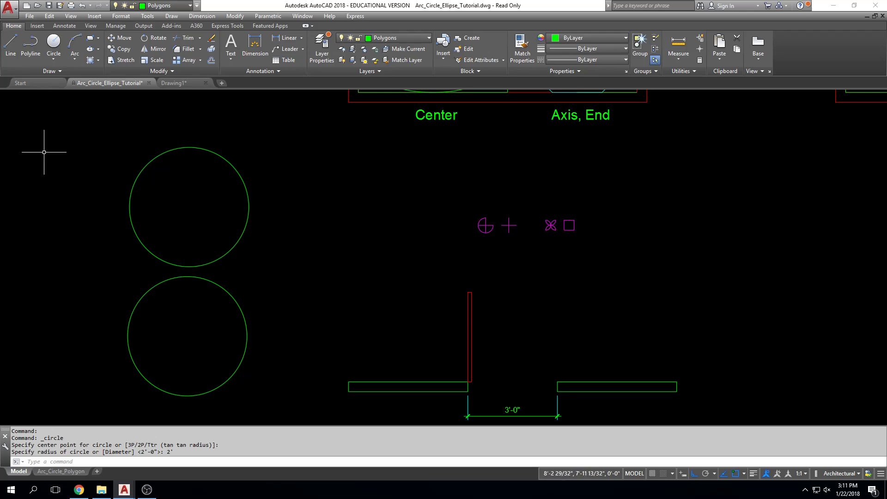
Draw a Center, Radius circle with a 12 inch radius just right of the two large stacked circles
click(53, 55)
click(79, 76)
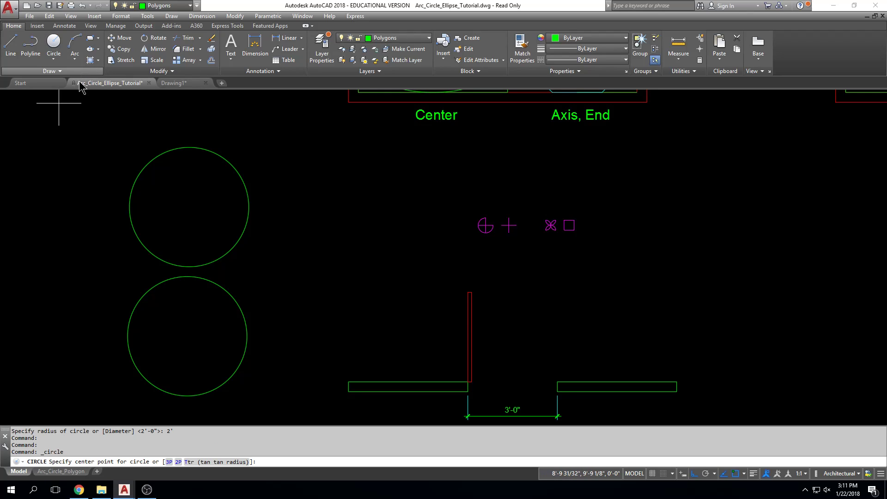
click(277, 258)
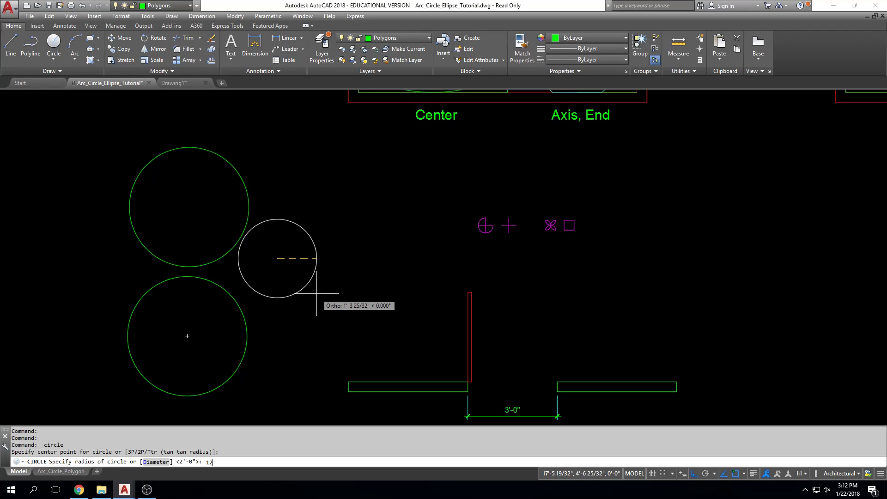
key(Return)
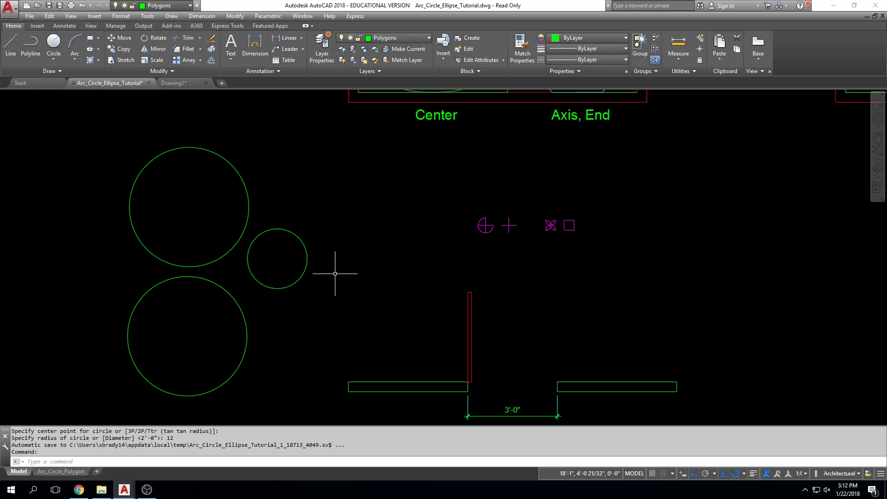
In the circle exercise's upper row, draw a Center, Radius circle with a 1 inch radius centered on the left end of the first line
scroll(288, 272, up, 4)
scroll(286, 272, down, 4)
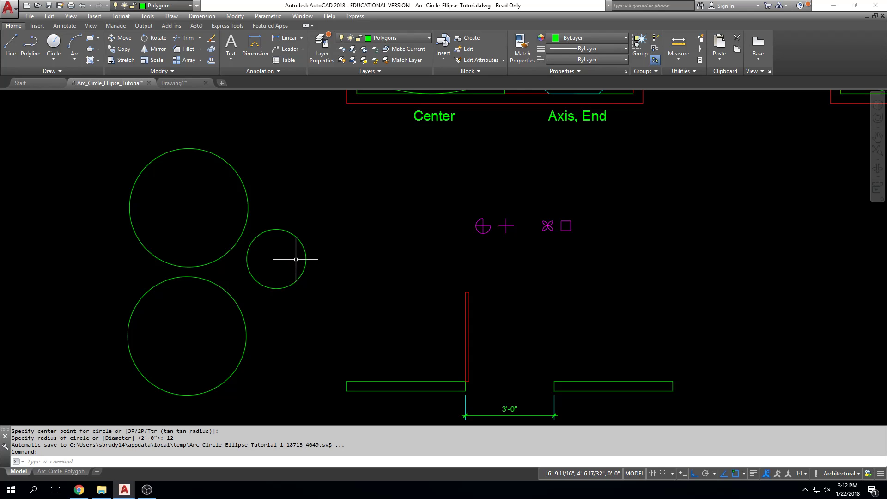
scroll(295, 259, down, 8)
scroll(301, 251, up, 4)
scroll(288, 252, up, 8)
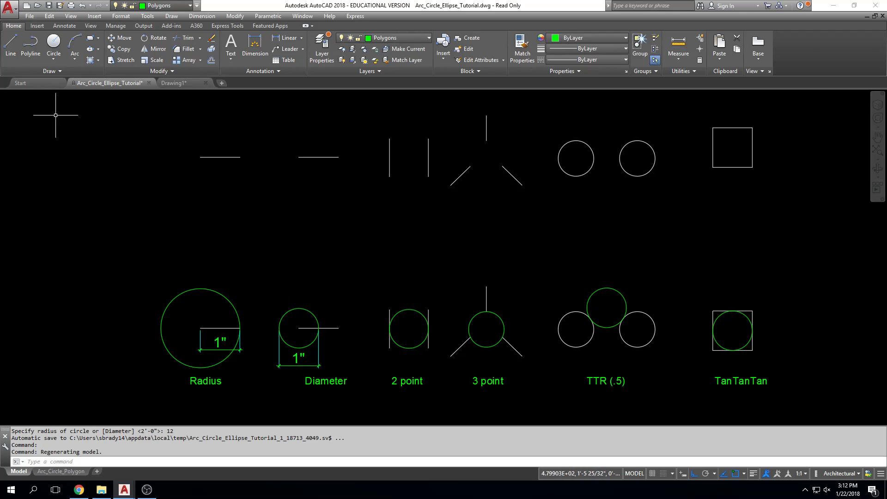
click(55, 59)
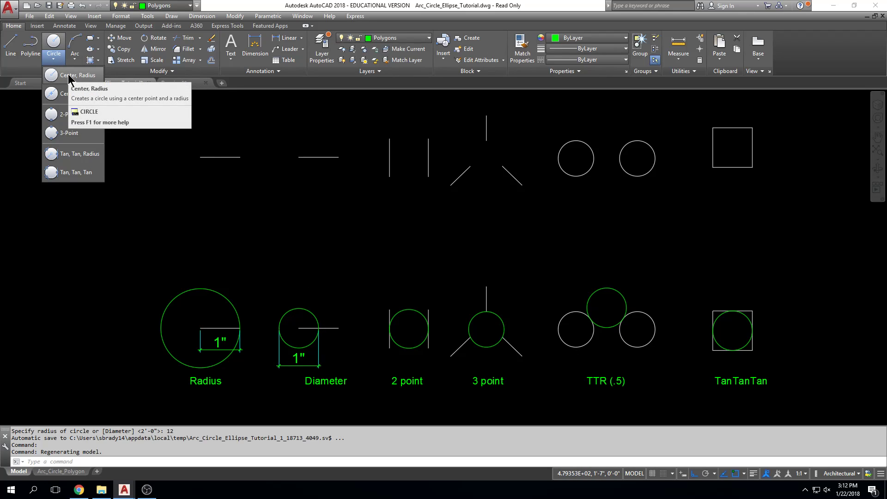
click(70, 77)
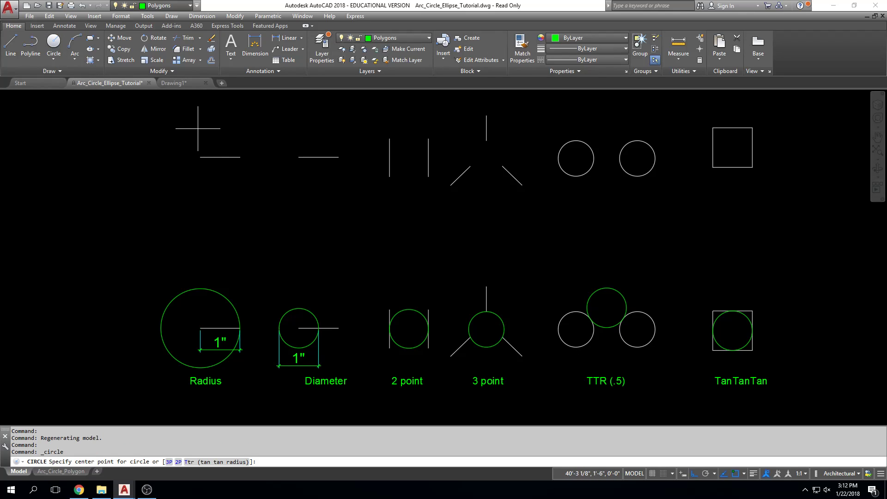
scroll(199, 204, down, 2)
scroll(199, 205, down, 6)
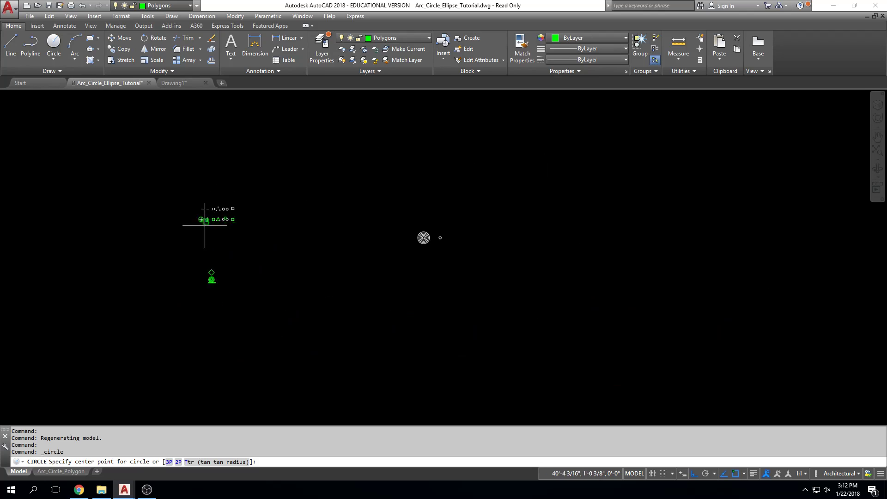
middle_drag(242, 262, 370, 306)
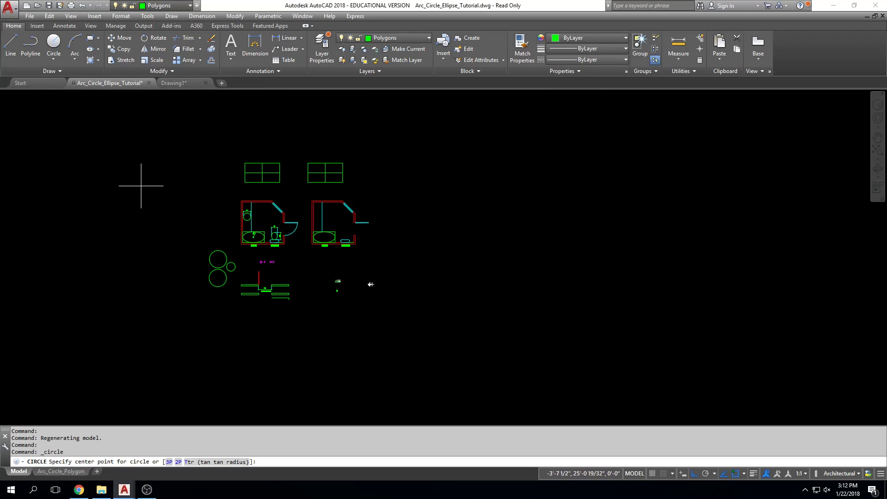
scroll(341, 281, up, 4)
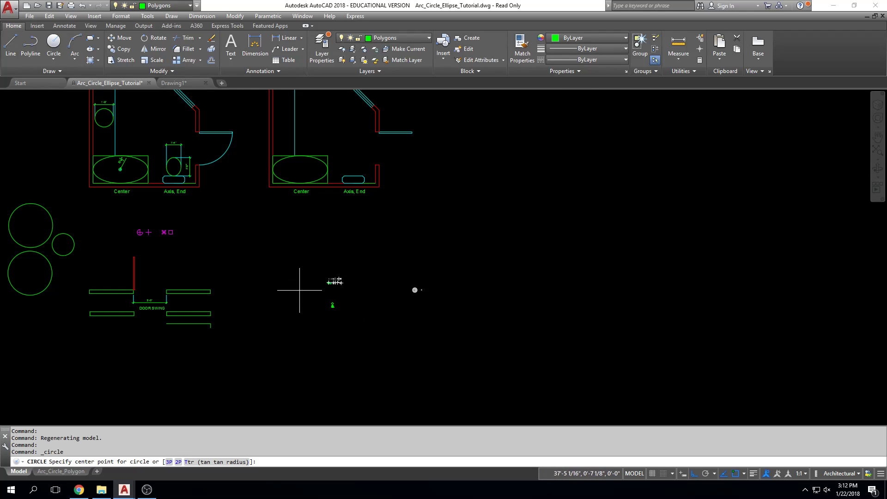
scroll(345, 292, up, 12)
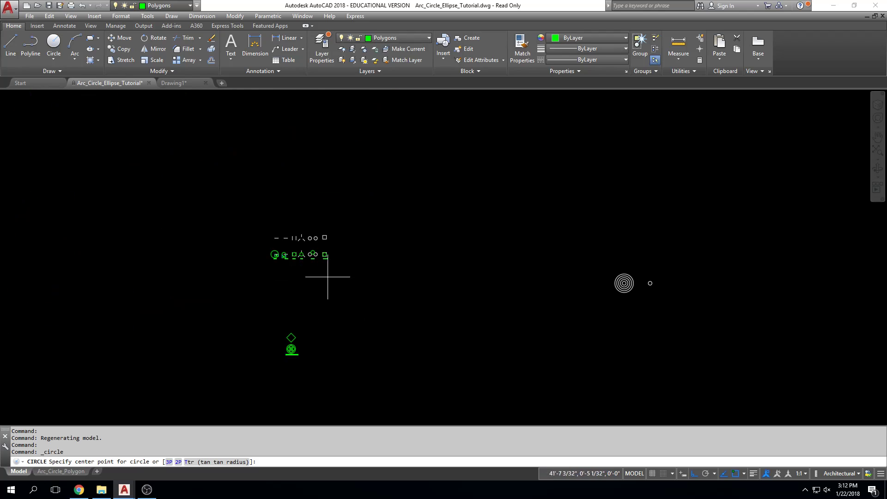
mouse_move(246, 264)
middle_down()
mouse_move(251, 320)
mouse_move(237, 328)
middle_up()
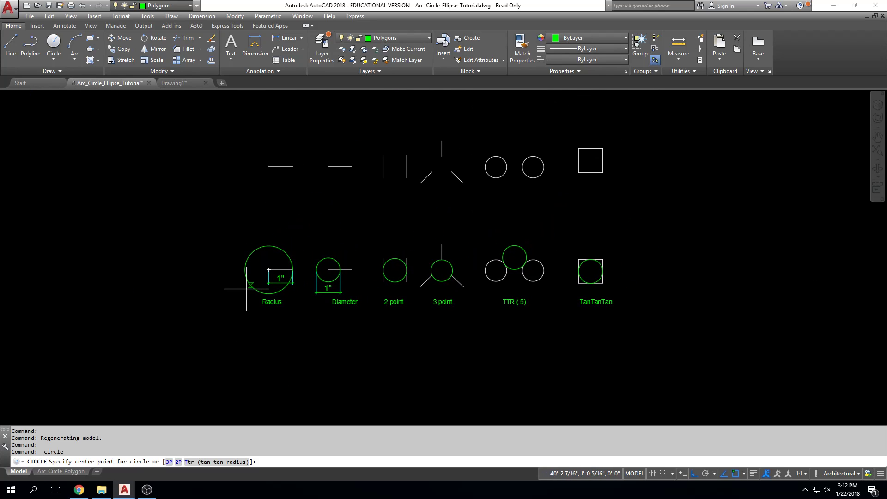
middle_drag(238, 212, 236, 242)
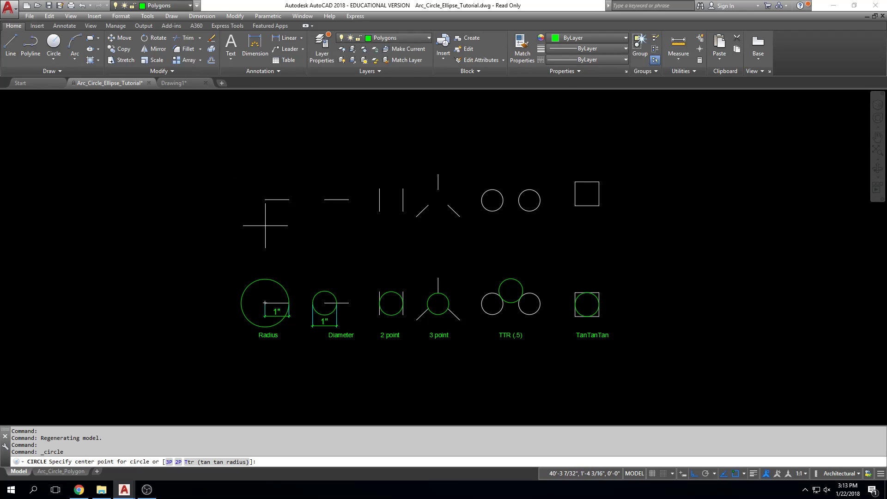
click(265, 199)
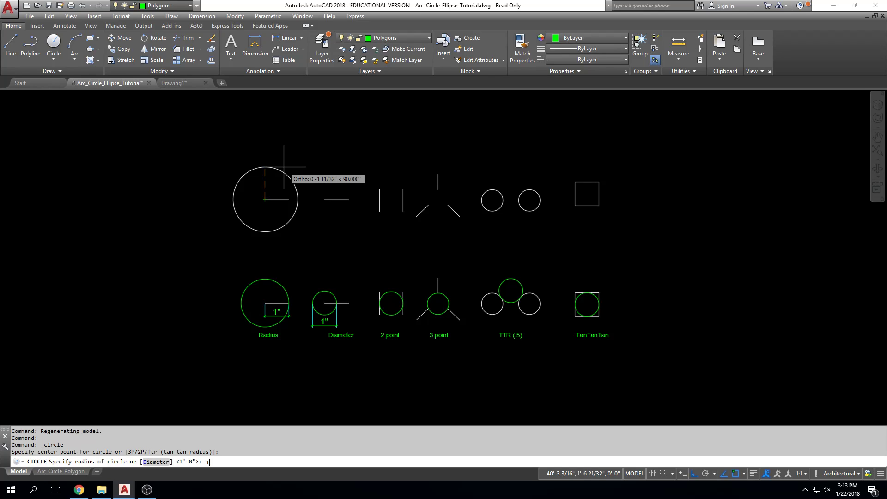
text(1)
key(Return)
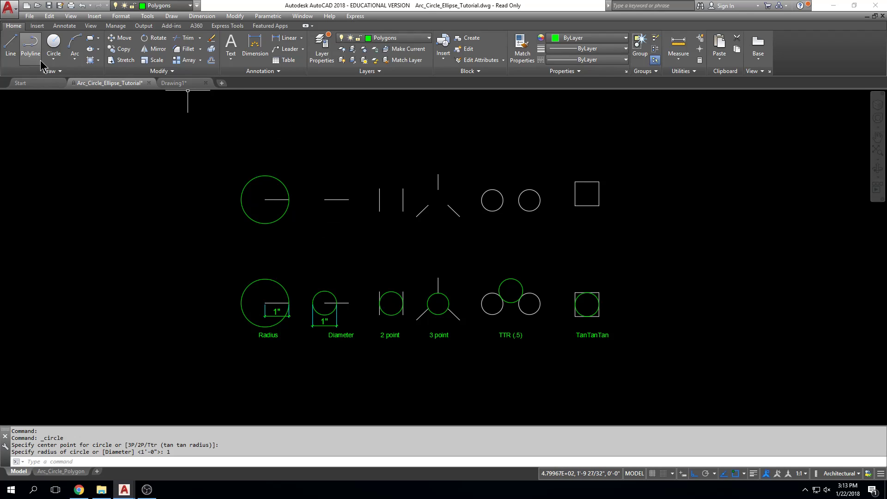
Draw a Center, Diameter circle with a 1 inch diameter centered on the left end of the upper row's second line
click(60, 60)
click(83, 92)
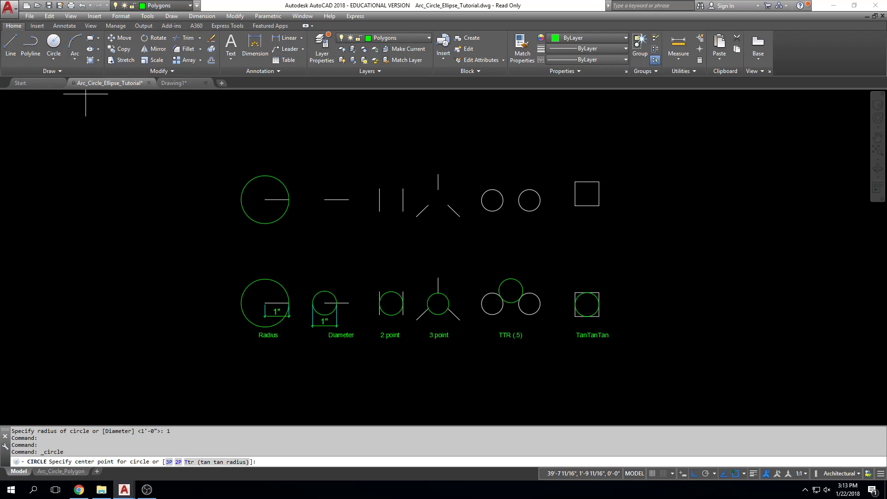
click(325, 199)
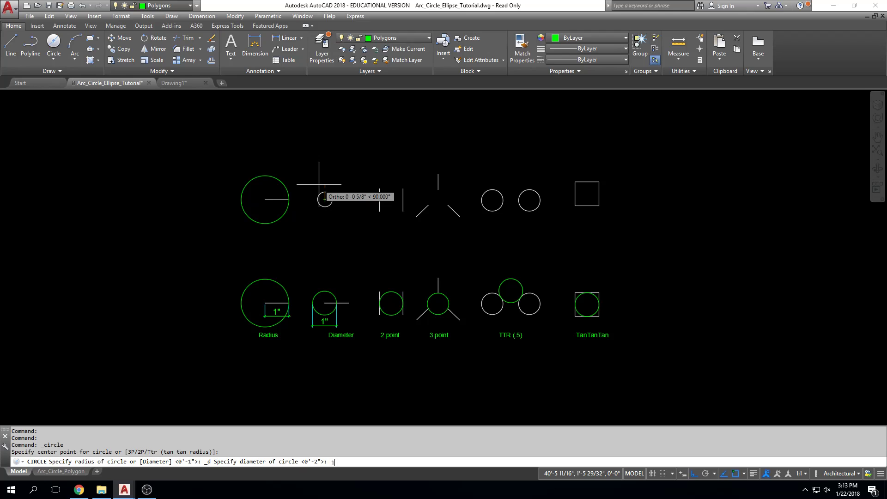
text(1)
key(Return)
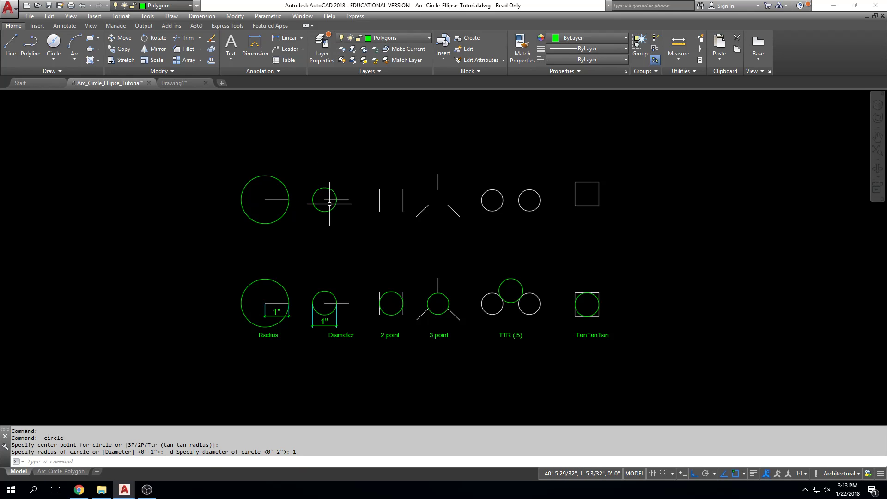
Draw a 2-Point circle spanning the midpoints of the two vertical lines in the upper row, matching the 2 point example
scroll(454, 290, up, 2)
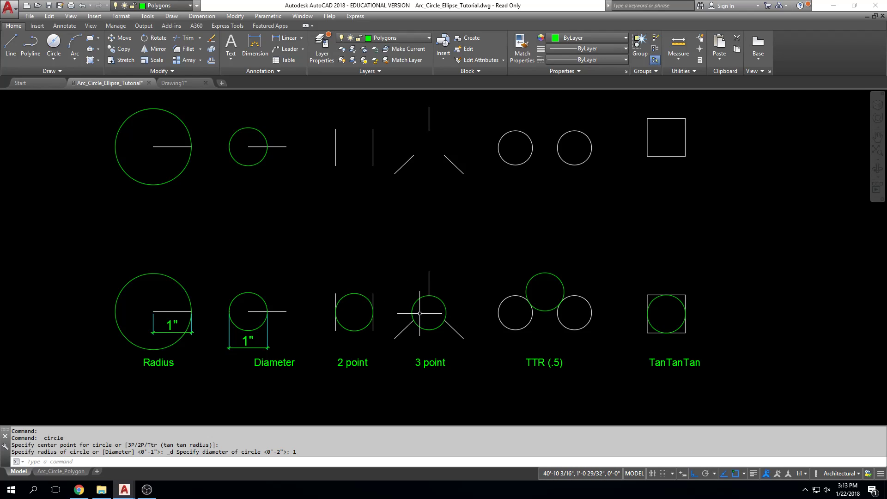
mouse_move(392, 263)
middle_down()
mouse_move(467, 264)
mouse_move(440, 293)
middle_up()
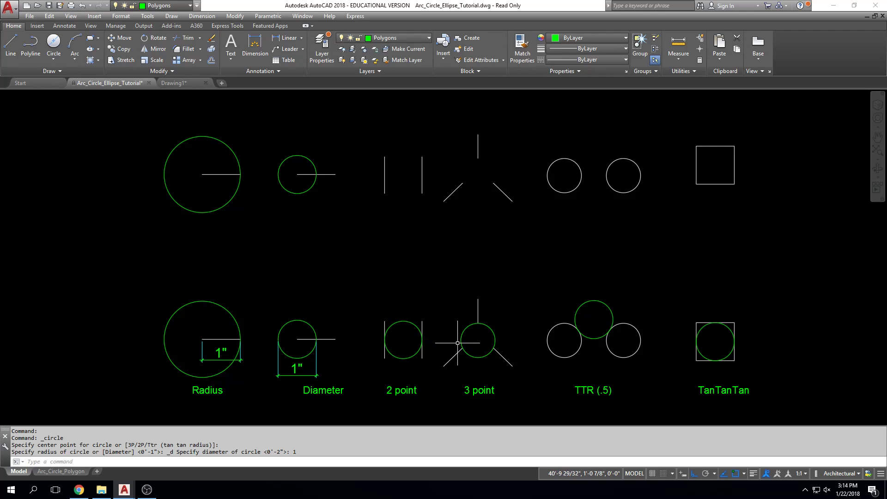
middle_drag(436, 251, 436, 259)
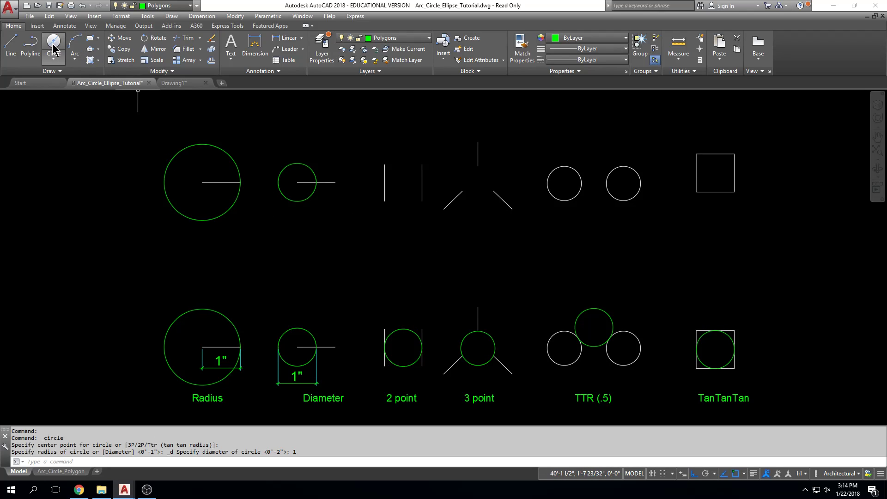
click(60, 64)
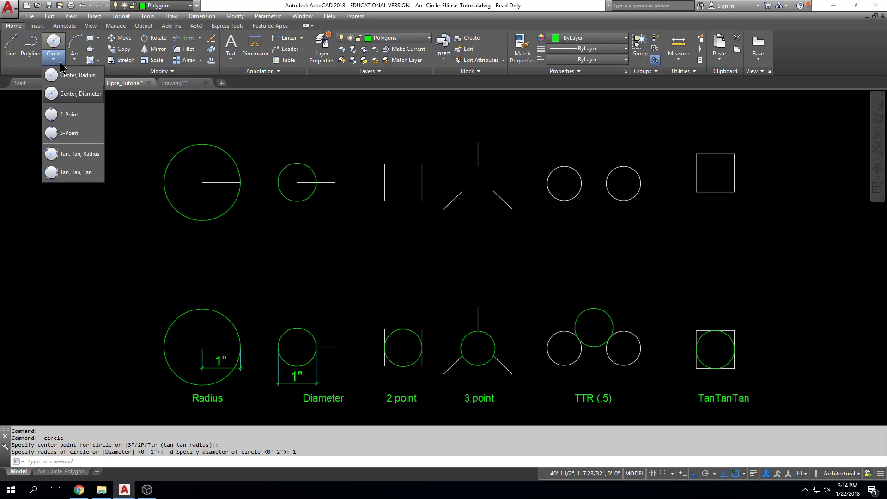
click(69, 114)
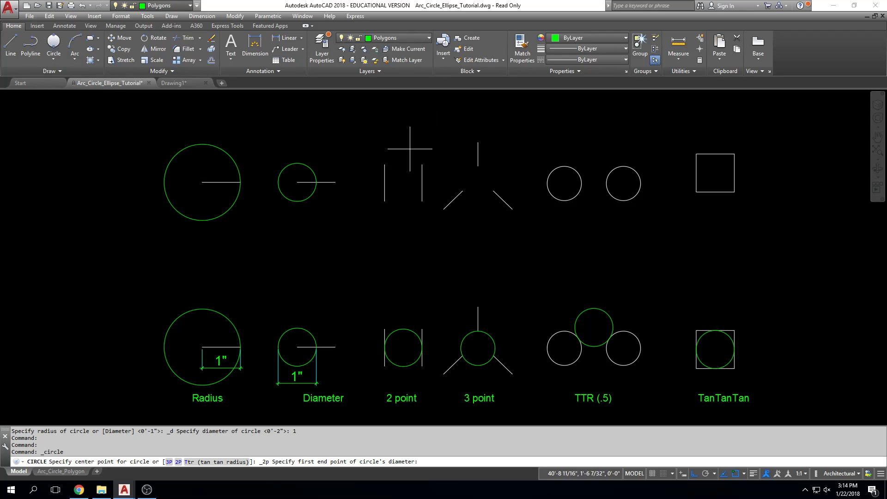
click(388, 182)
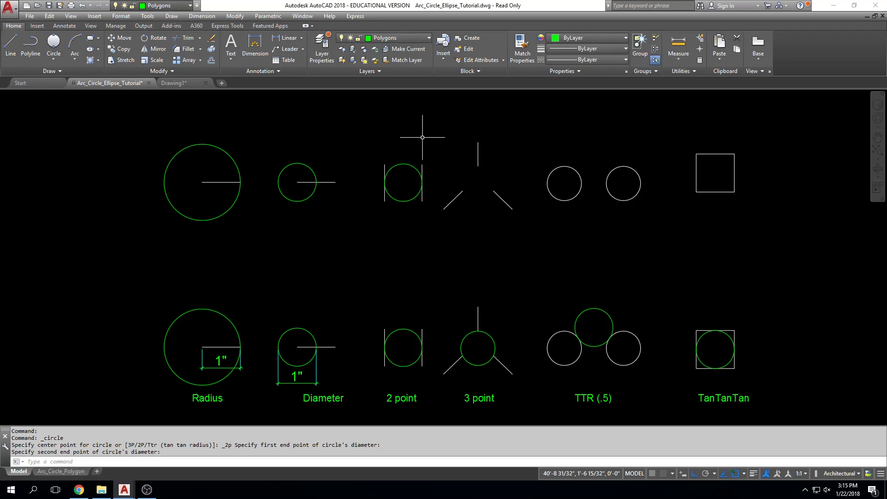
Undo the last 2-Point circle and redraw it between the midpoints of the upper row's two vertical lines
text(u)
key(Return)
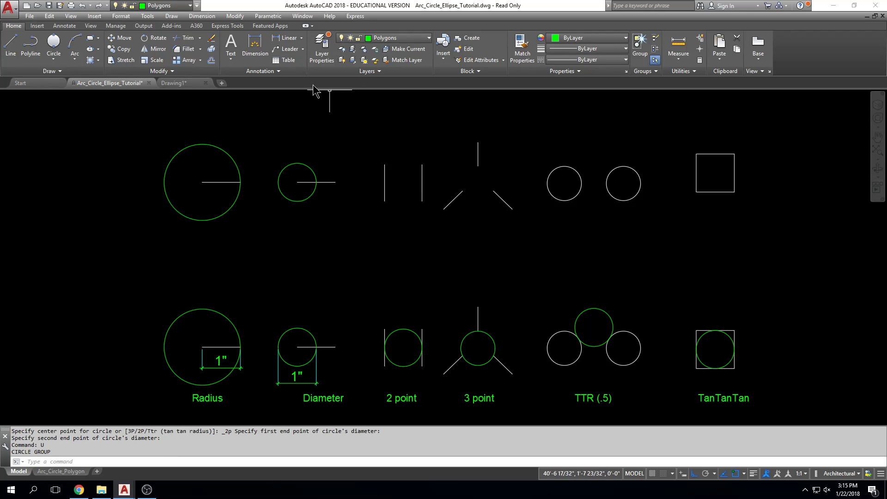
click(62, 45)
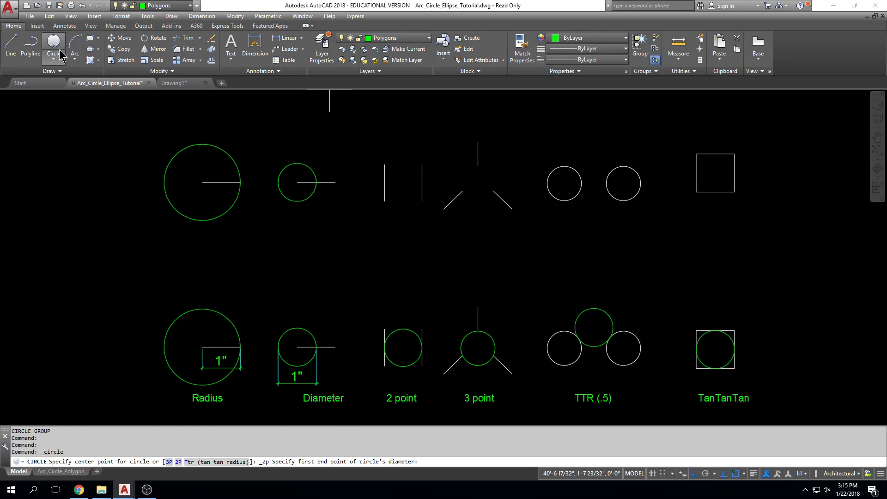
click(53, 59)
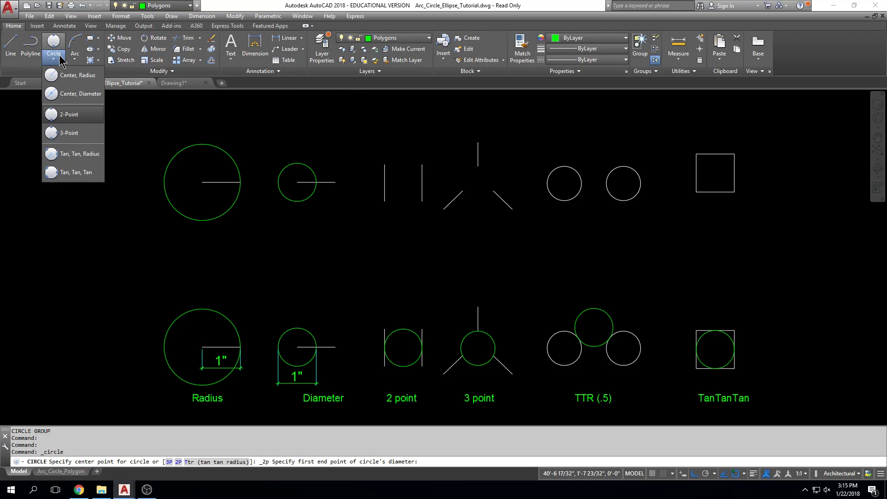
click(68, 119)
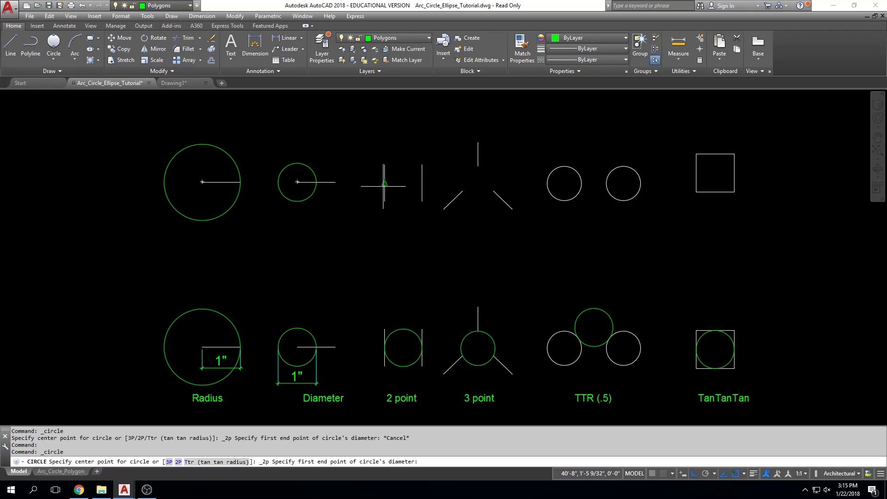
click(384, 183)
click(422, 183)
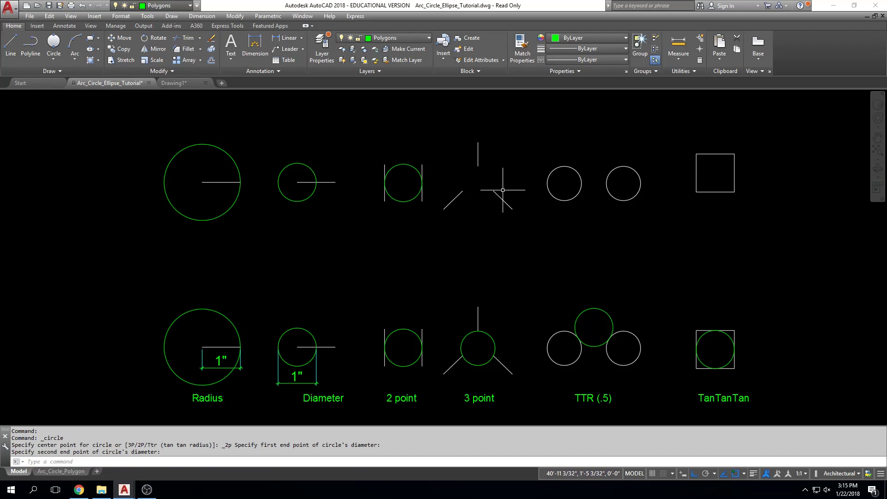
Draw a 3-Point circle through the inner endpoints of the three radiating lines in the upper row, matching the 3 point example
key(Escape)
middle_drag(325, 152, 266, 155)
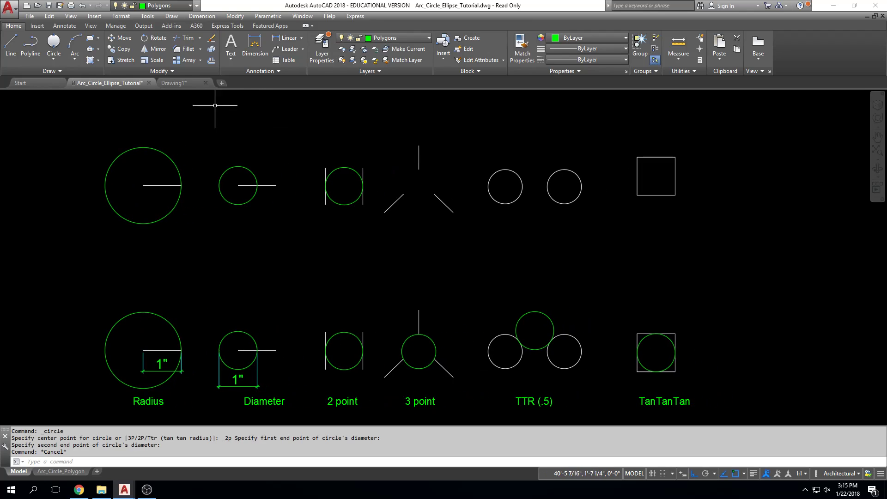
click(53, 58)
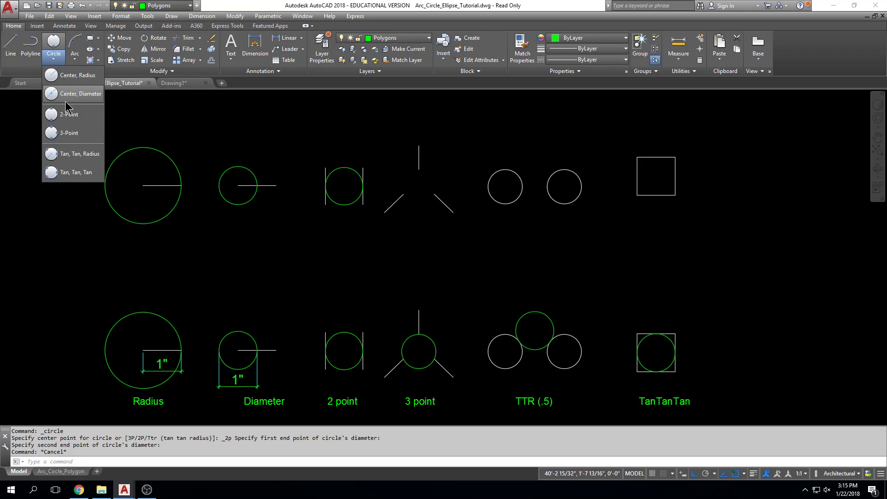
click(76, 134)
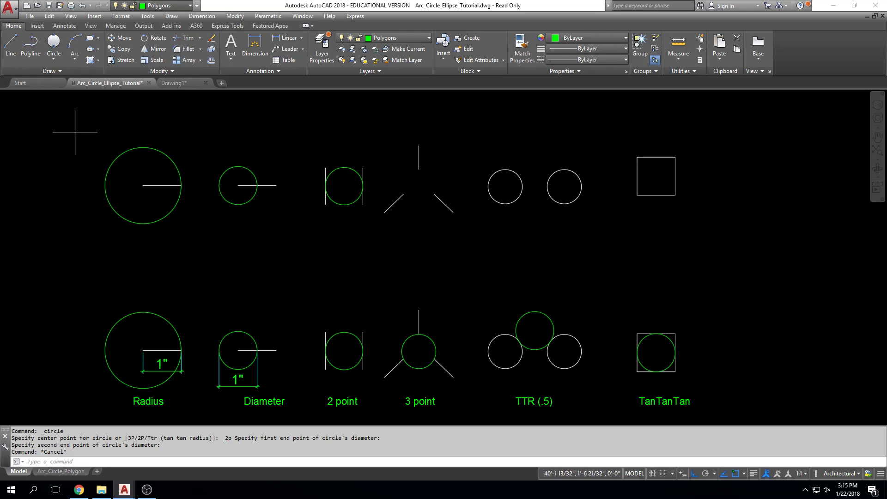
click(403, 194)
click(420, 170)
click(434, 195)
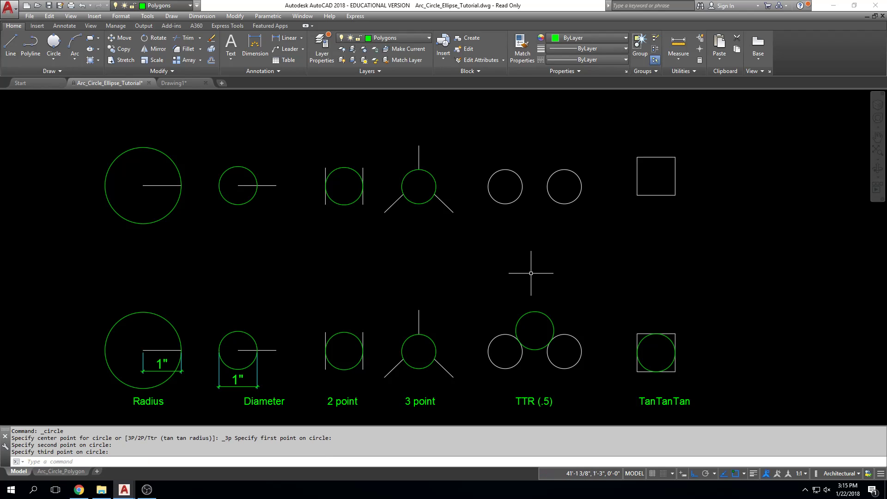
middle_drag(501, 262, 539, 265)
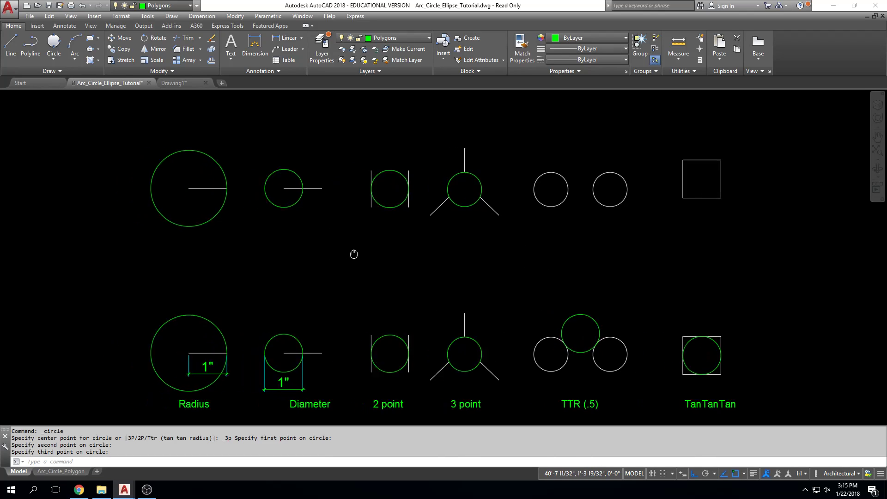
middle_drag(294, 253, 366, 240)
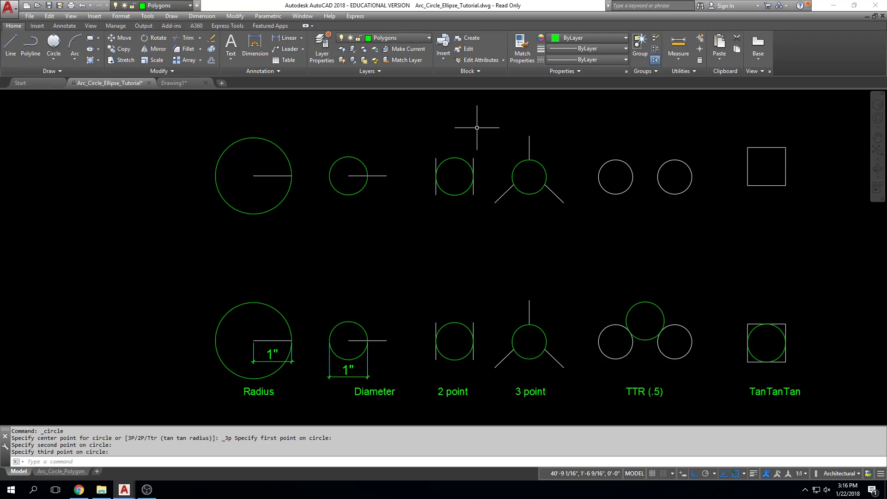
text(dis)
key(Return)
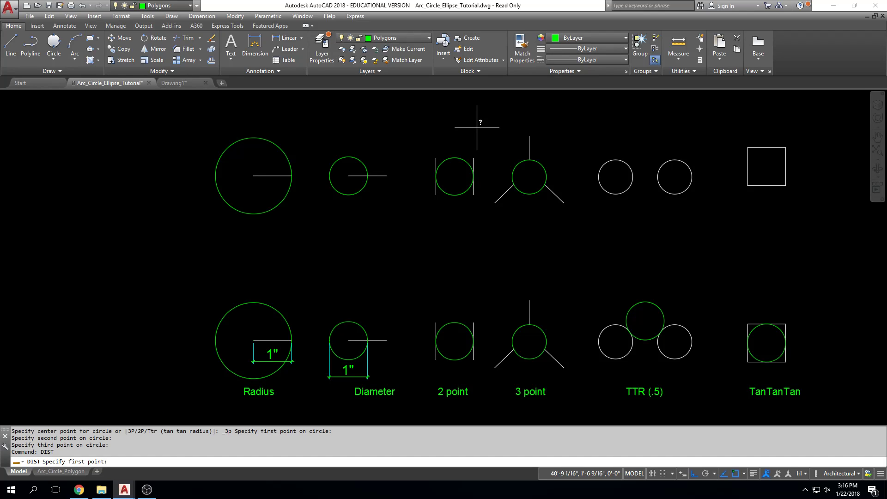
key(Escape)
key(Escape)
text(di)
key(Return)
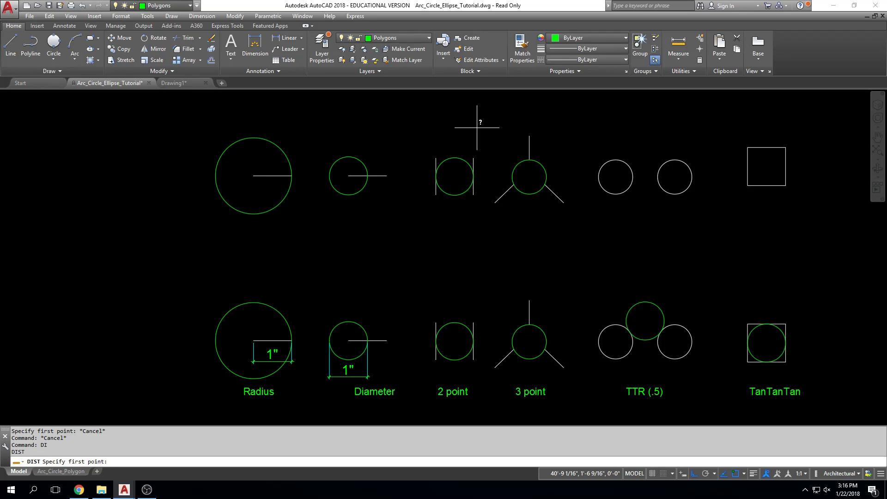
key(Escape)
key(Escape)
Erase the circle between the upper row's two vertical lines and draw it again as a 2-Point circle from midpoint to midpoint
click(455, 158)
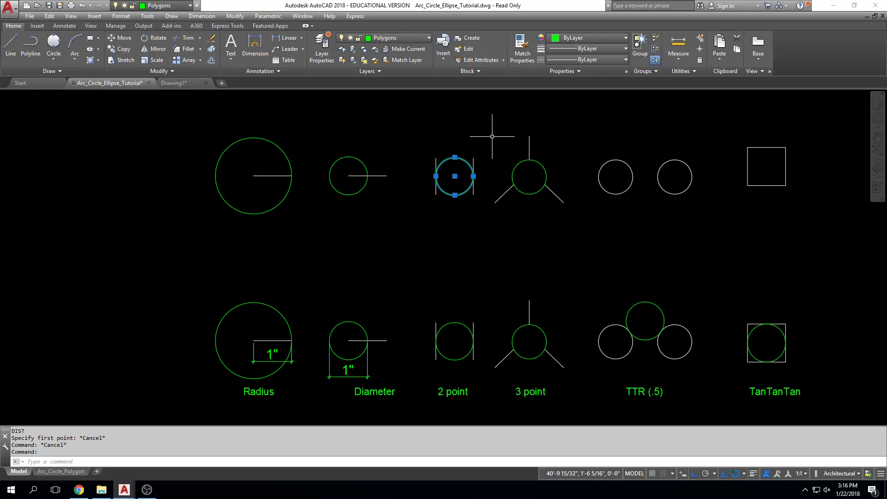
key(Delete)
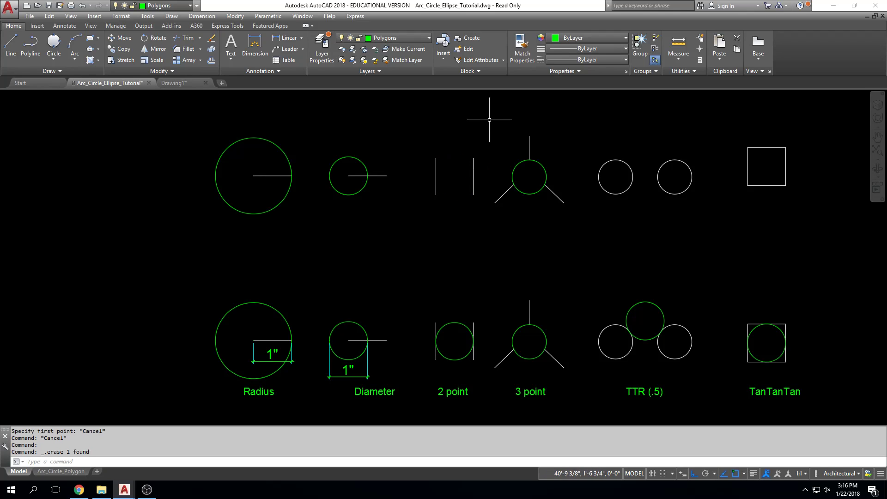
click(54, 58)
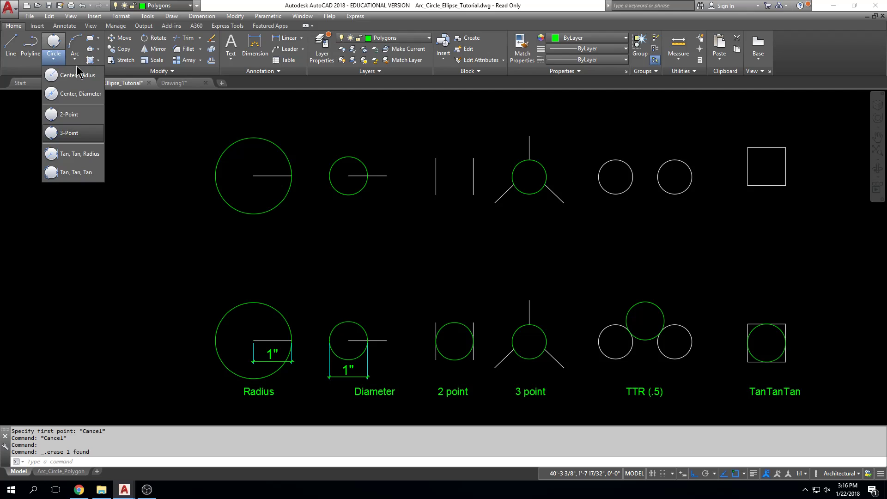
click(95, 115)
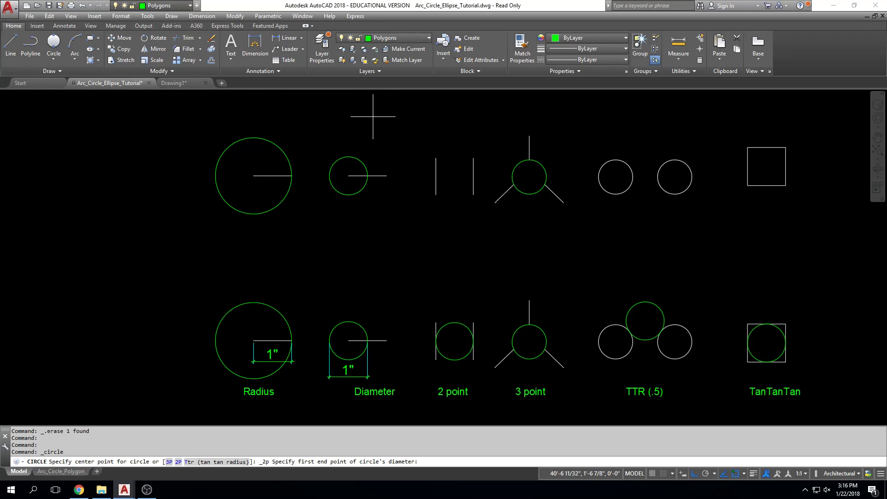
click(436, 176)
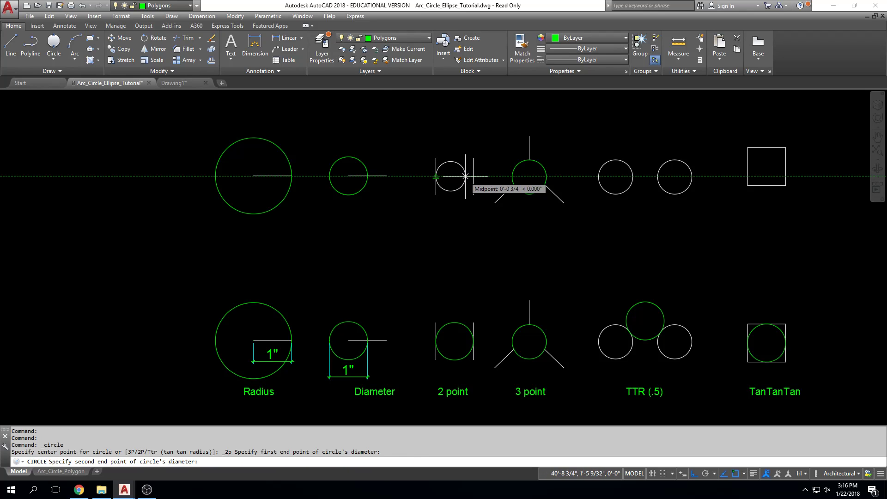
click(473, 176)
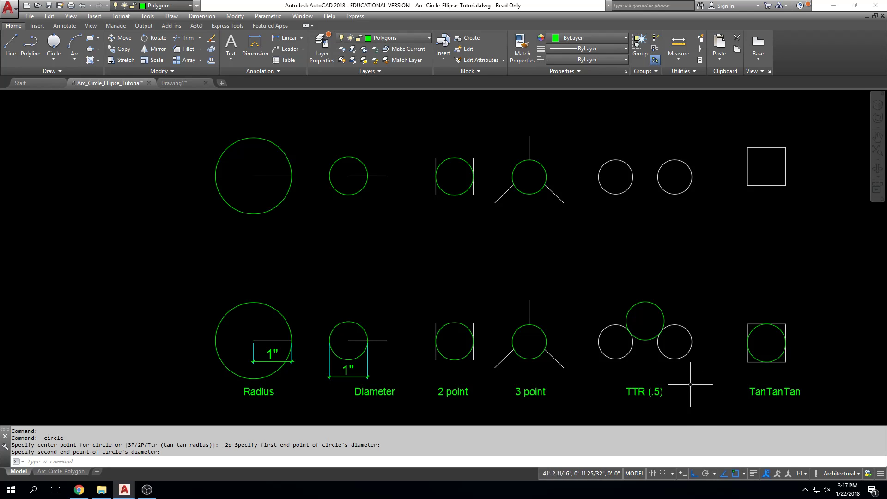
Replace the circle between the upper row's vertical lines with a 2-Point circle spanning the lines' upper endpoints
click(461, 193)
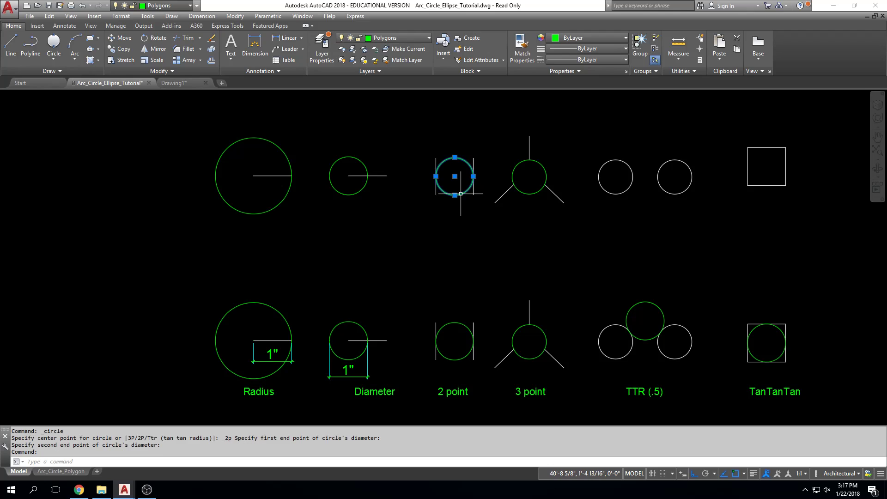
key(Delete)
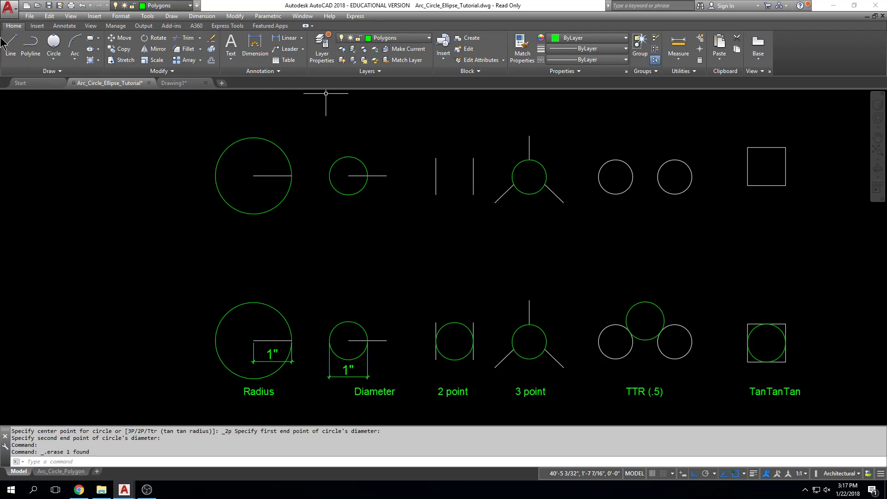
click(63, 59)
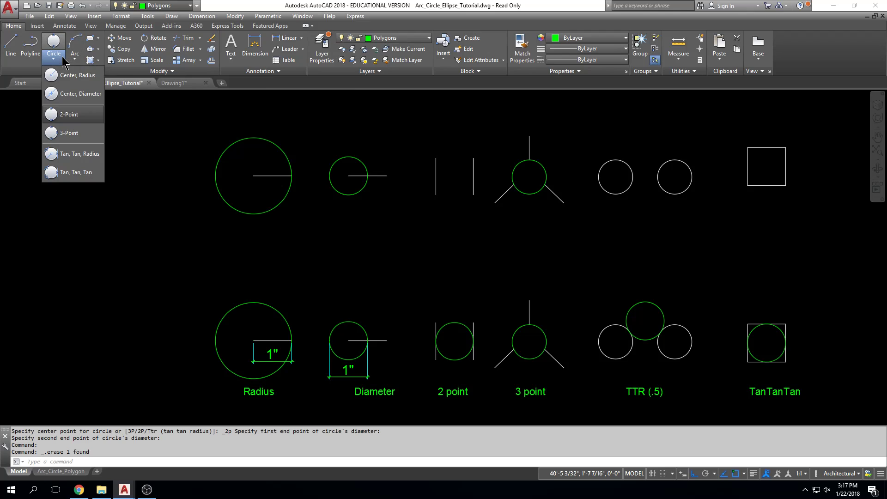
click(73, 115)
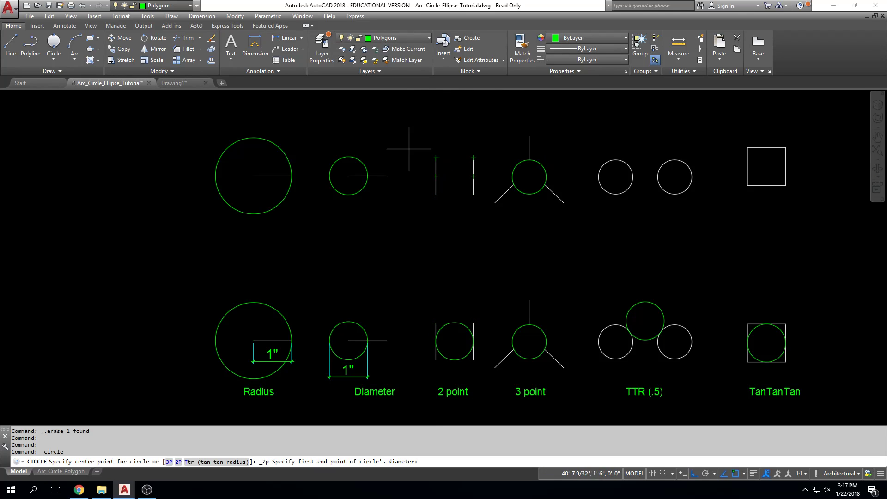
click(436, 157)
click(473, 158)
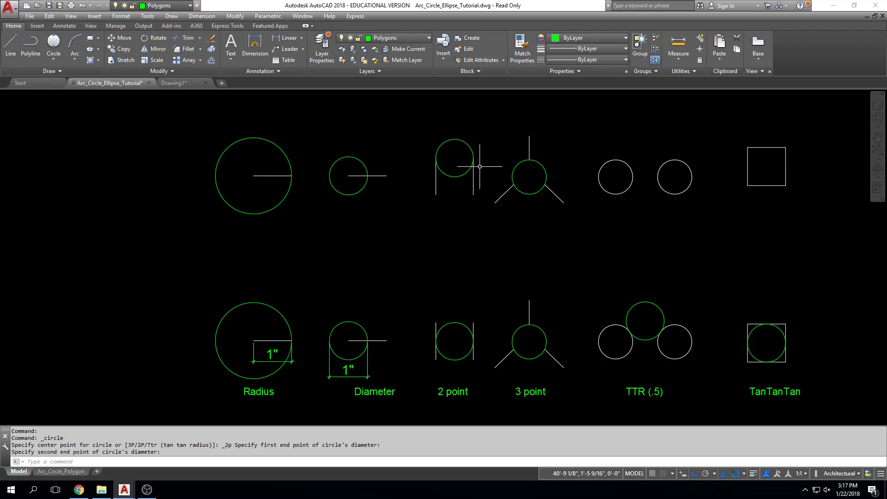
Review which object snap modes are enabled in the Drafting Settings
click(744, 476)
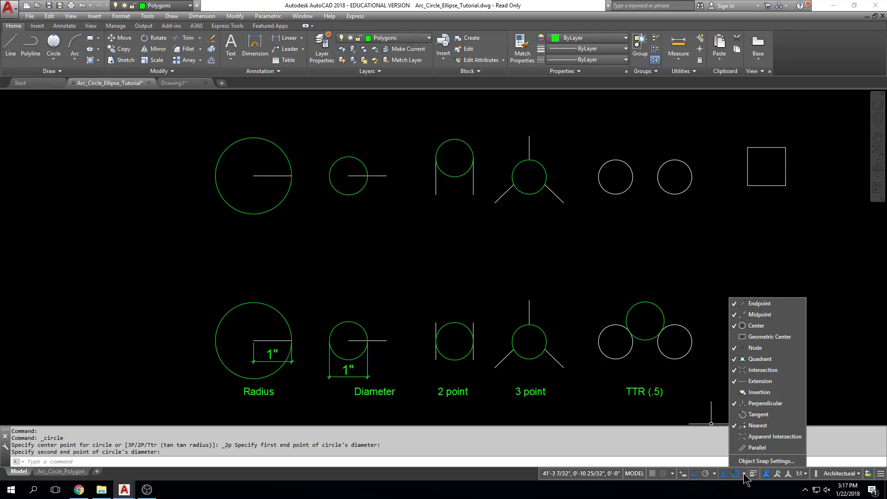
click(776, 462)
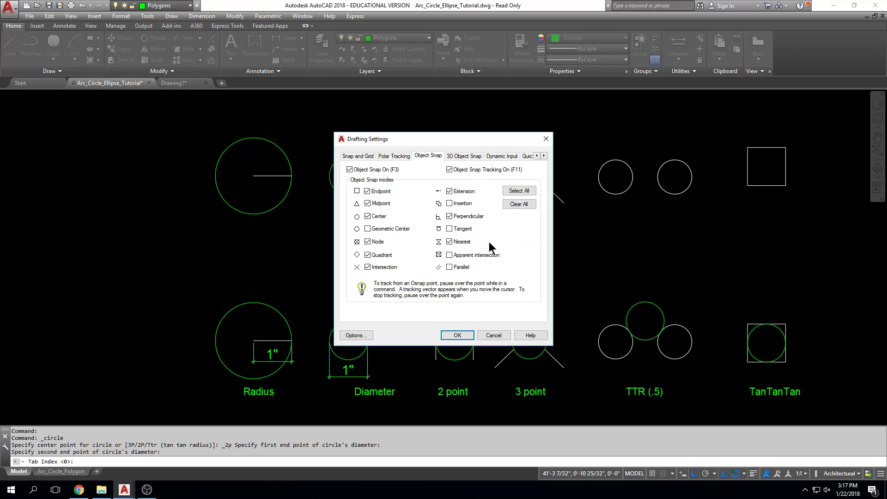
click(457, 337)
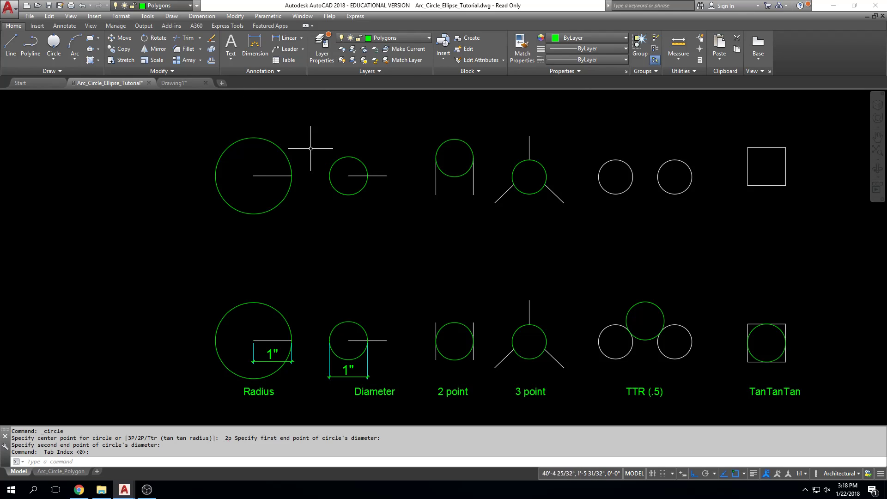
Measure the distance from the center of the upper row's large circle to the outer end of its radius line
scroll(360, 139, down, 2)
middle_drag(360, 139, 354, 163)
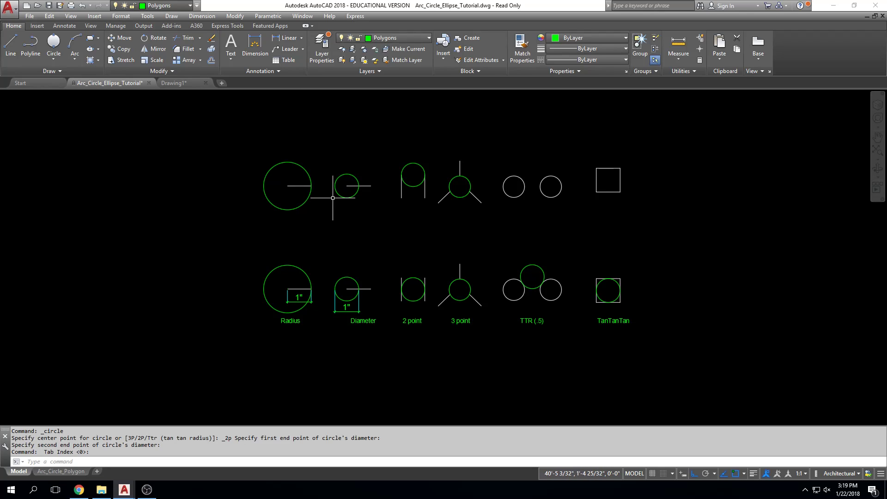
middle_drag(332, 198, 362, 245)
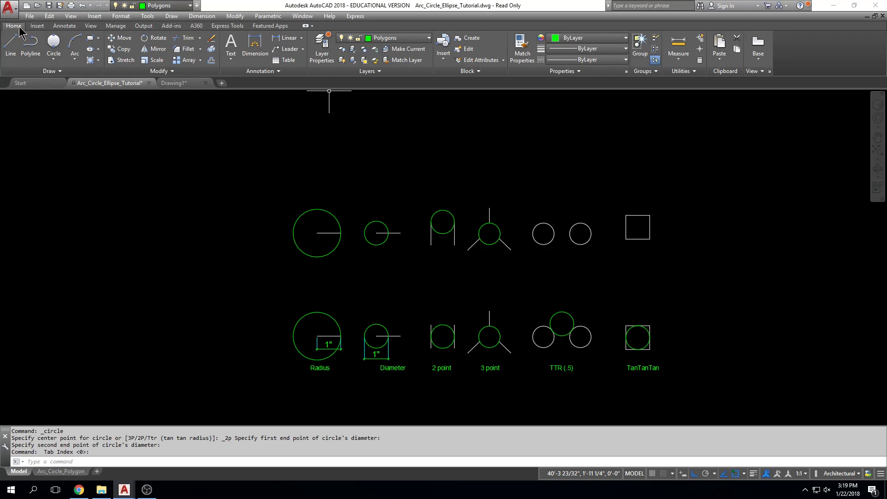
click(679, 46)
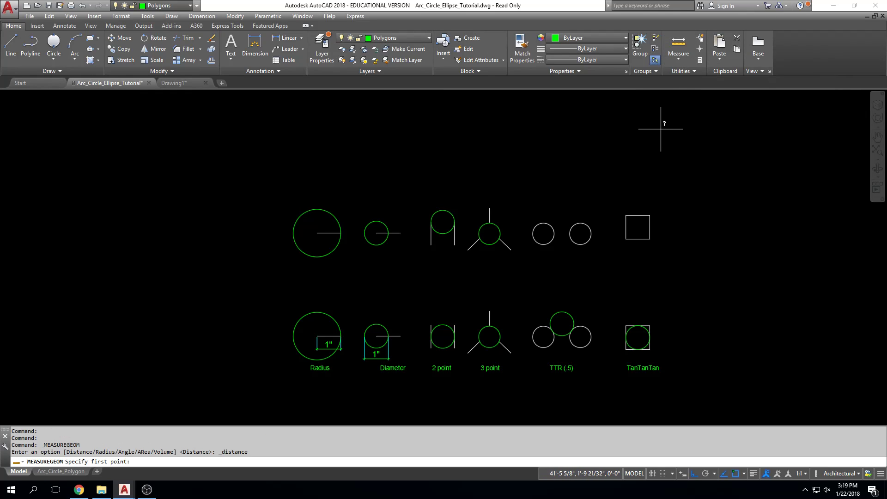
scroll(336, 245, up, 2)
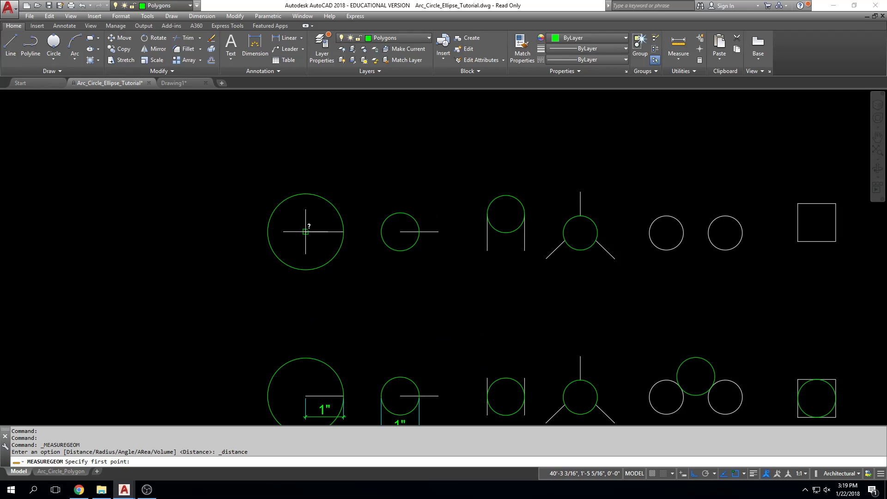
click(306, 231)
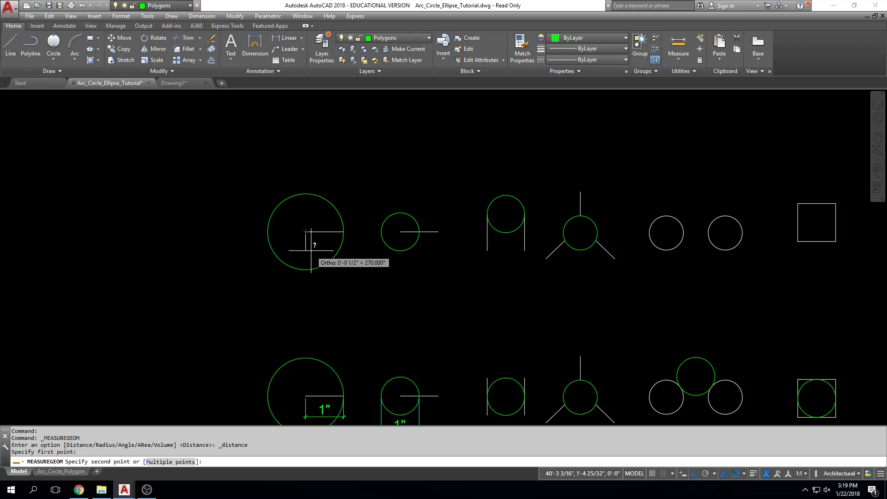
click(344, 231)
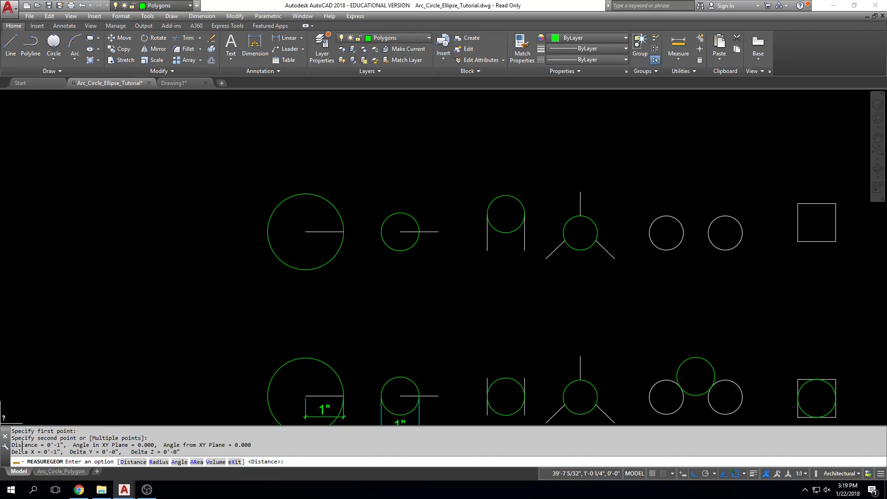
drag(12, 445, 68, 445)
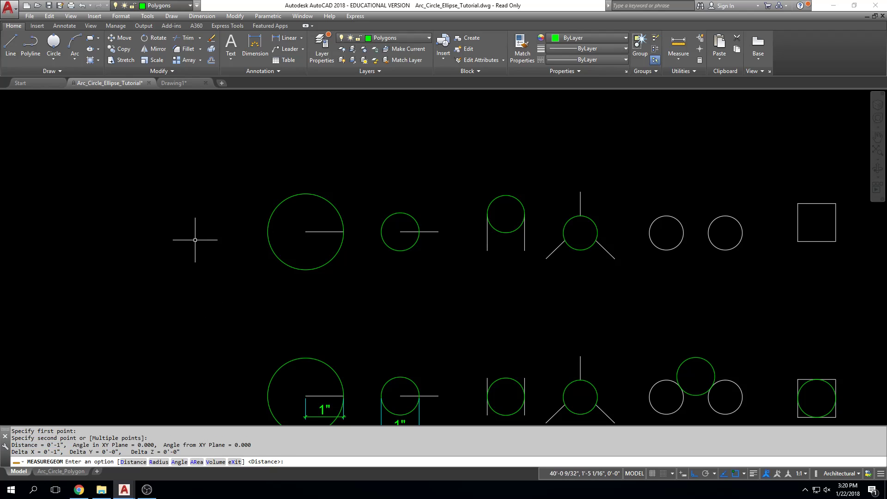
key(Escape)
scroll(212, 227, down, 10)
scroll(213, 227, down, 8)
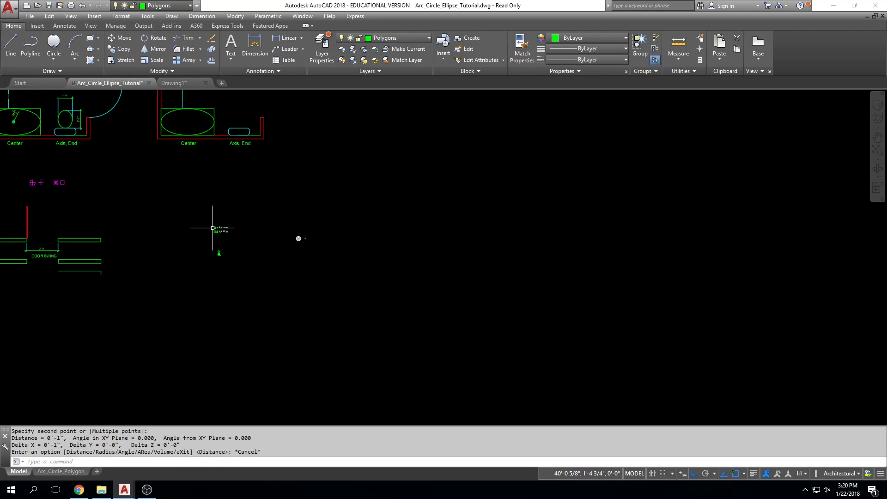
Measure the length of the upper-left wall's top edge in the Door Swing drawing, from end to end
mouse_move(205, 221)
middle_down()
mouse_move(377, 231)
mouse_move(343, 263)
middle_up()
scroll(262, 245, up, 6)
scroll(356, 254, up, 1)
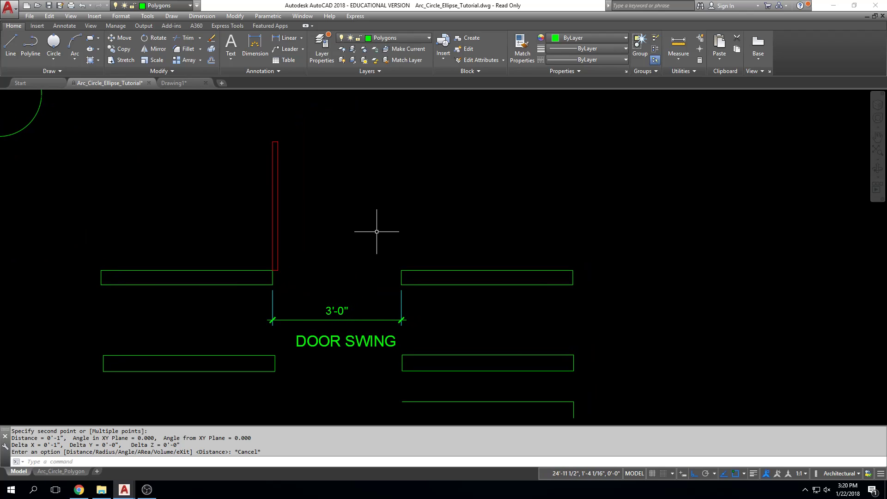
text(DI)
key(Return)
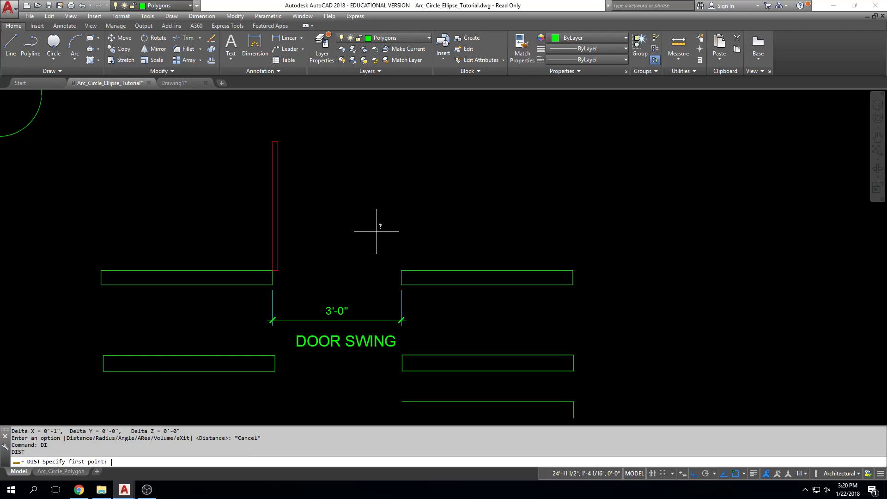
click(101, 270)
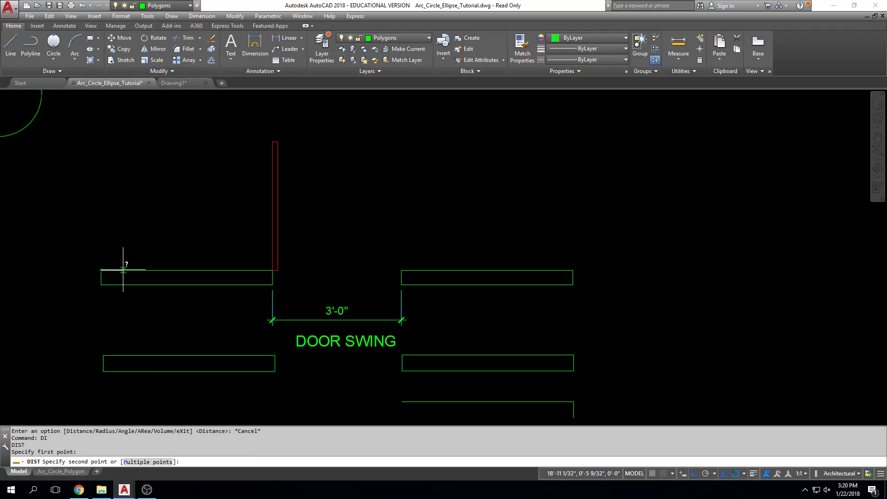
scroll(248, 263, up, 10)
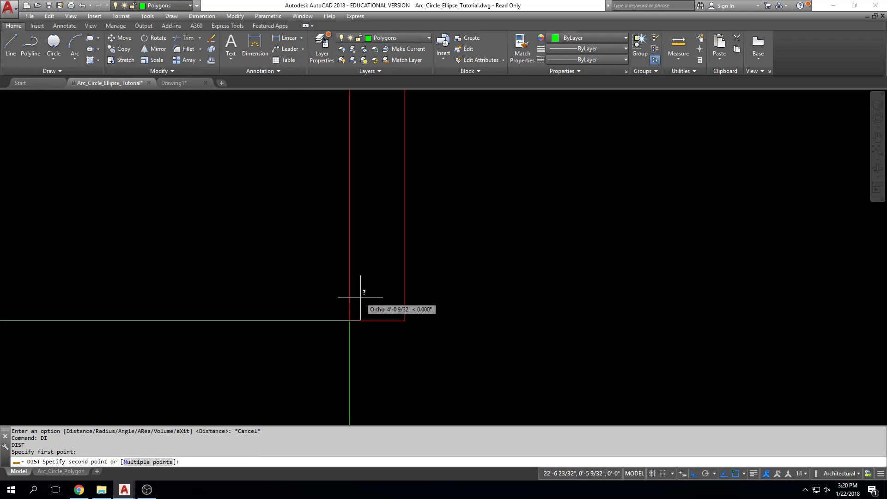
click(350, 321)
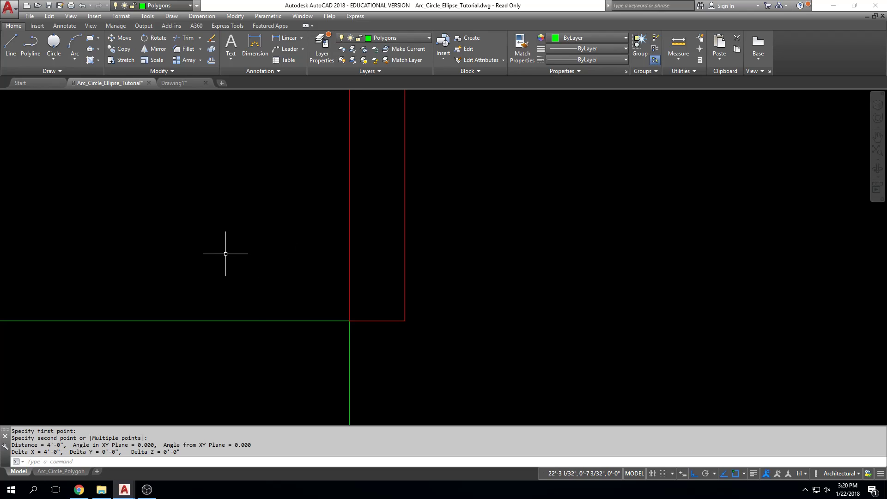
Repeat the measurement of the upper-left wall's top edge, starting the command by its full name DIST
middle_drag(306, 316, 302, 226)
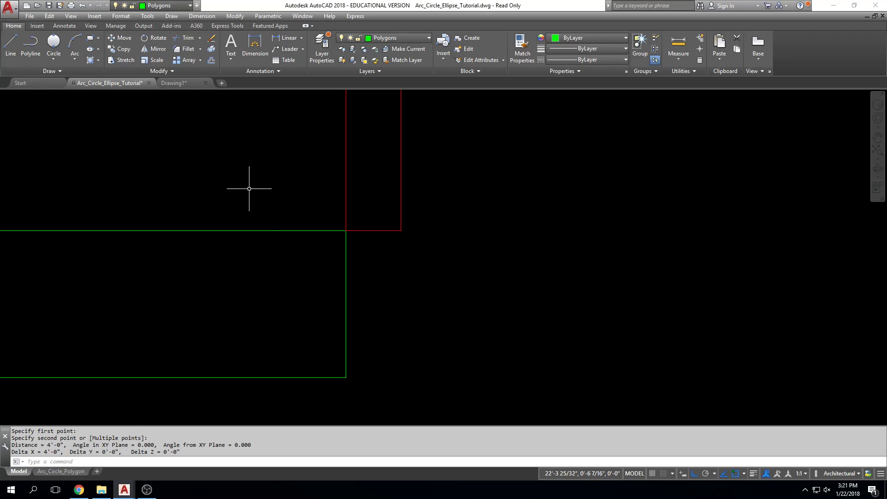
scroll(321, 198, down, 3)
middle_drag(291, 199, 397, 208)
key(Escape)
key(Escape)
text(dist)
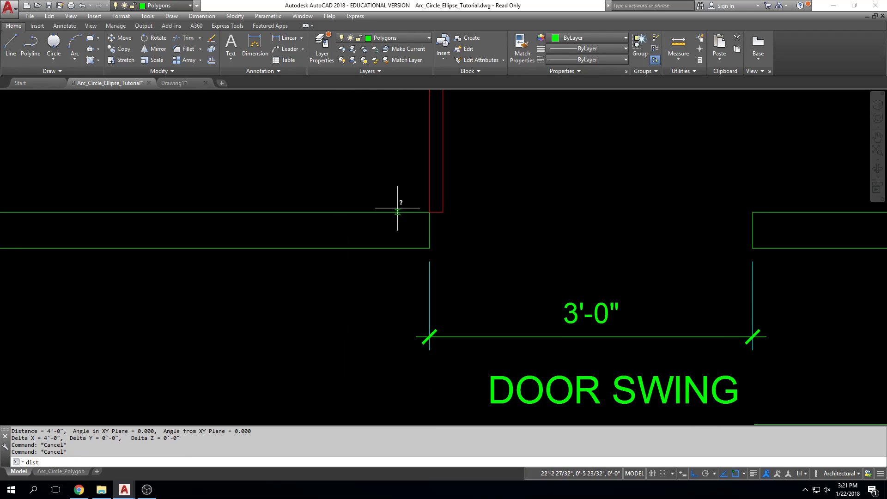
key(Return)
scroll(484, 161, down, 1)
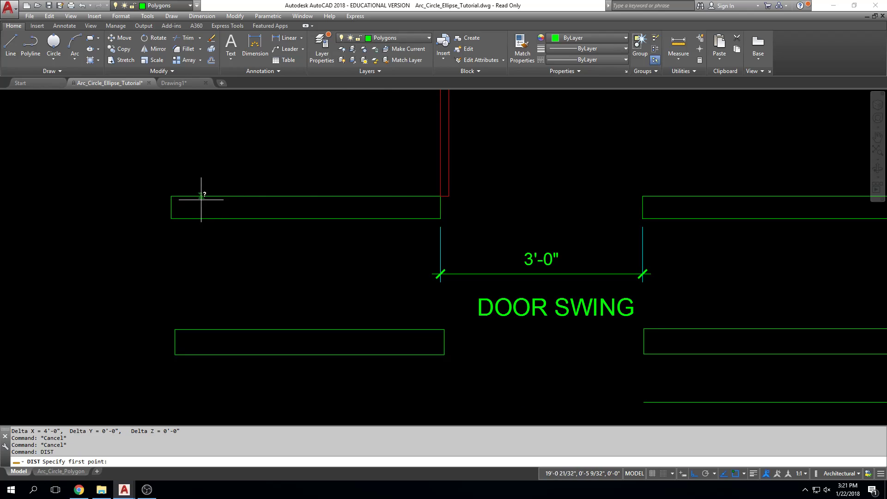
click(172, 196)
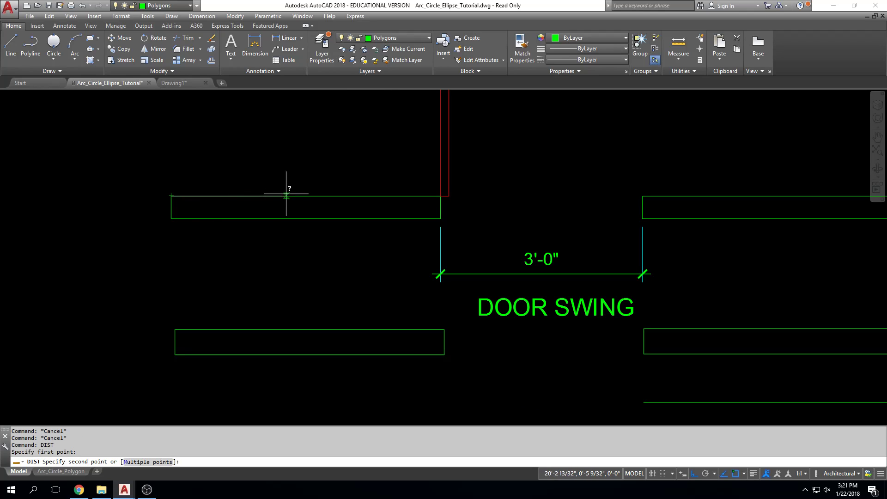
click(440, 196)
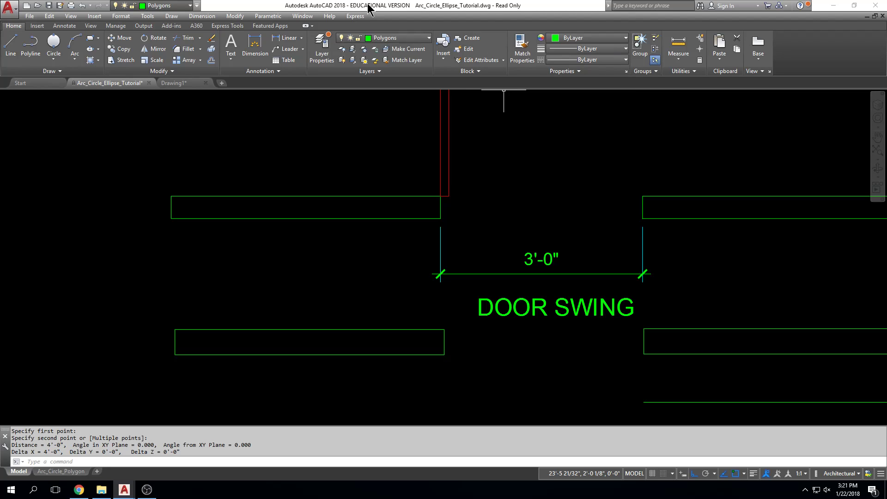
Measure the thickness of the upper-left wall at its outer end
key(Return)
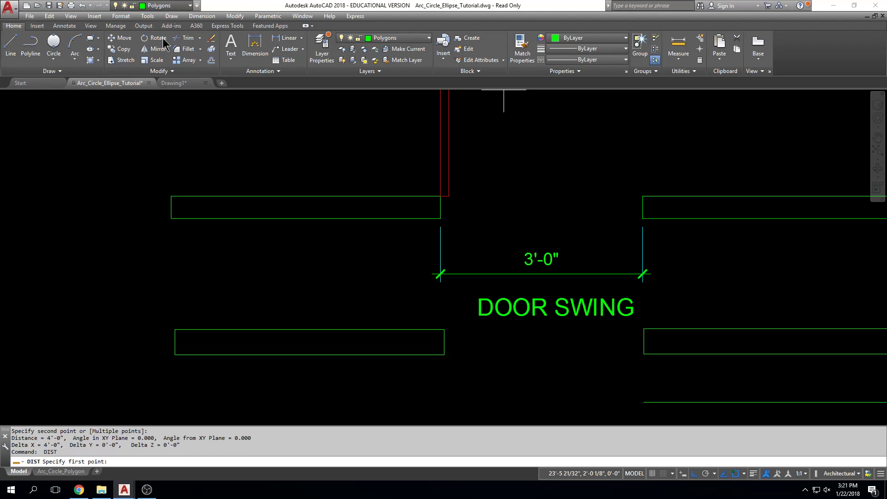
click(172, 210)
click(173, 220)
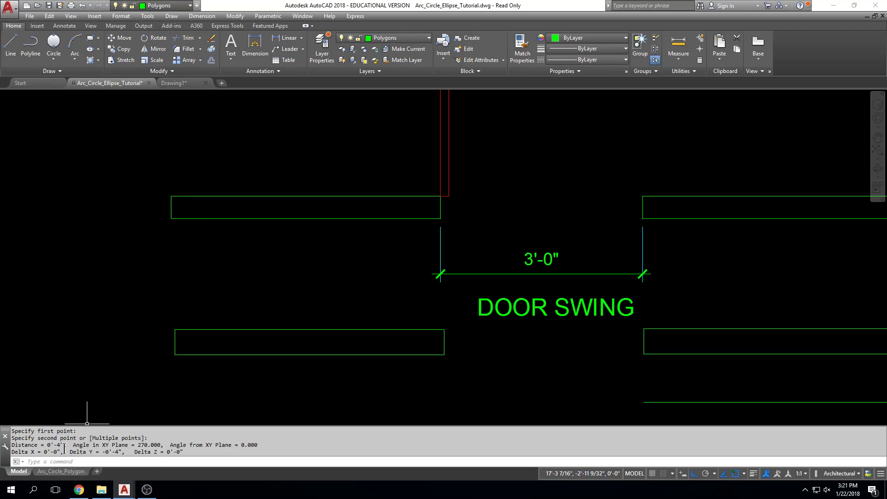
Measure the lower-left wall's thickness at its outer end and its length along the bottom edge
key(Return)
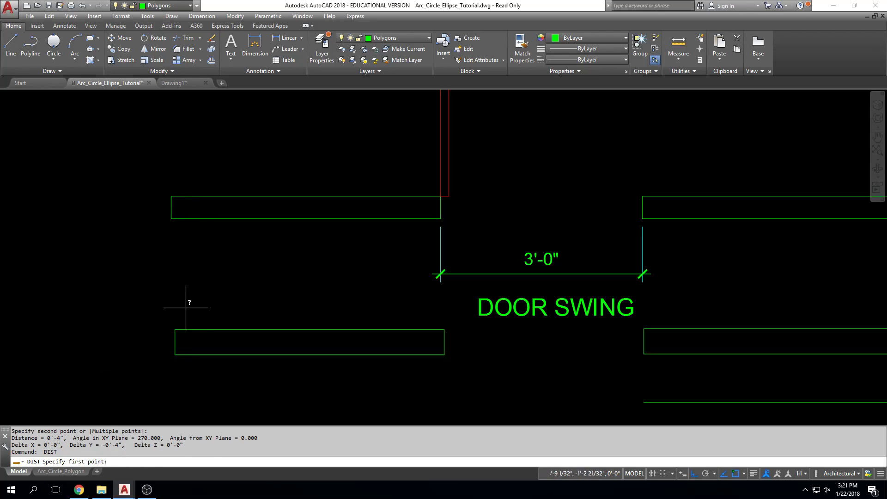
click(175, 329)
click(174, 356)
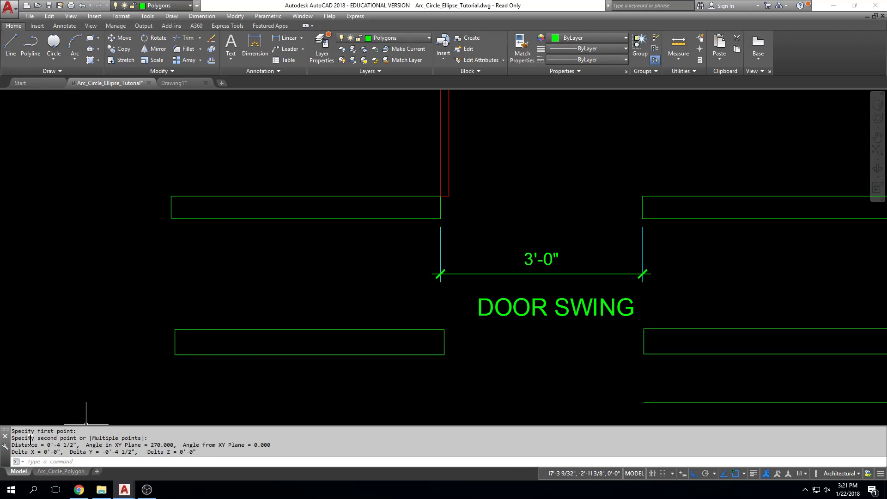
key(Return)
click(174, 355)
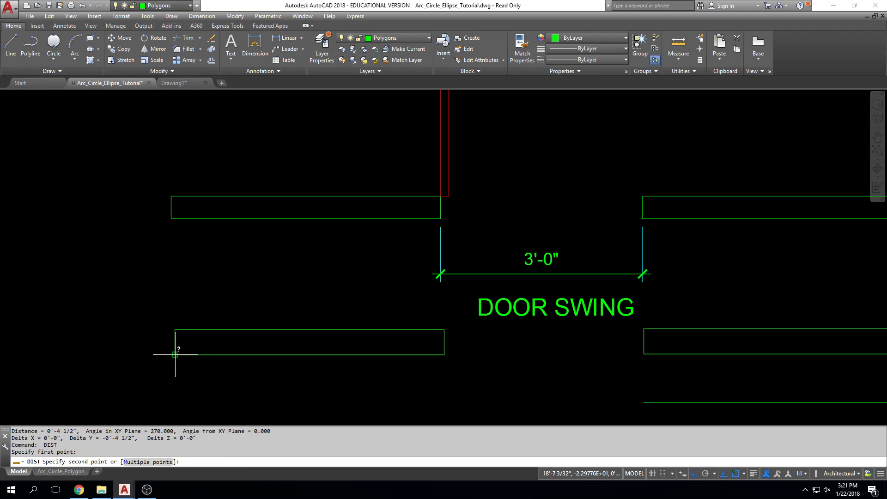
click(445, 355)
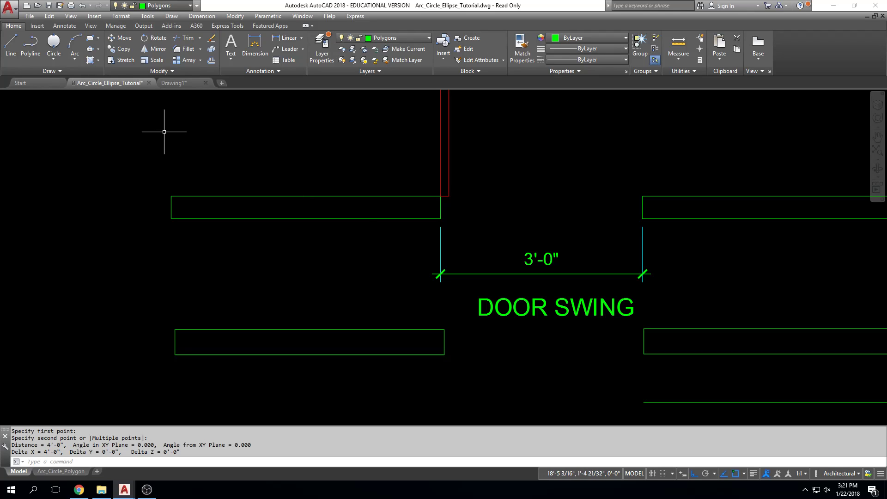
Draw a tall vertical line and a horizontal line from its lower end, framing the three circles left of the door swing
scroll(143, 141, down, 8)
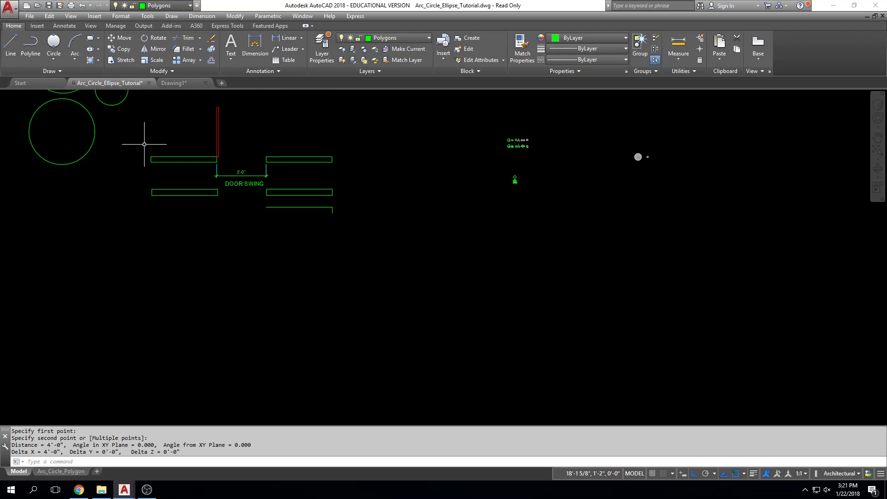
mouse_move(144, 143)
middle_down()
mouse_move(168, 228)
mouse_move(187, 238)
middle_up()
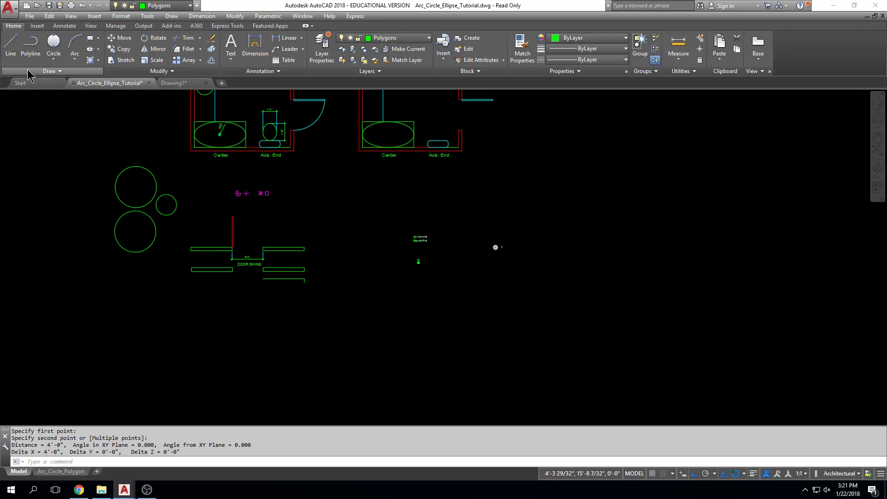
click(13, 51)
click(53, 118)
click(53, 265)
click(167, 320)
key(Escape)
Repeat the Line command to draw a vertical line and a horizontal line running left from its lower end, in the far-left empty area
middle_drag(168, 311, 574, 344)
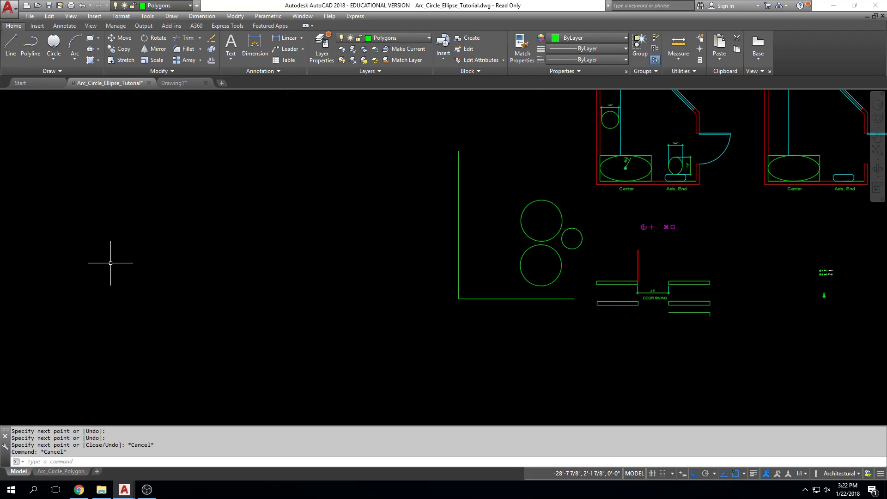
key(Return)
click(223, 217)
click(143, 320)
click(106, 321)
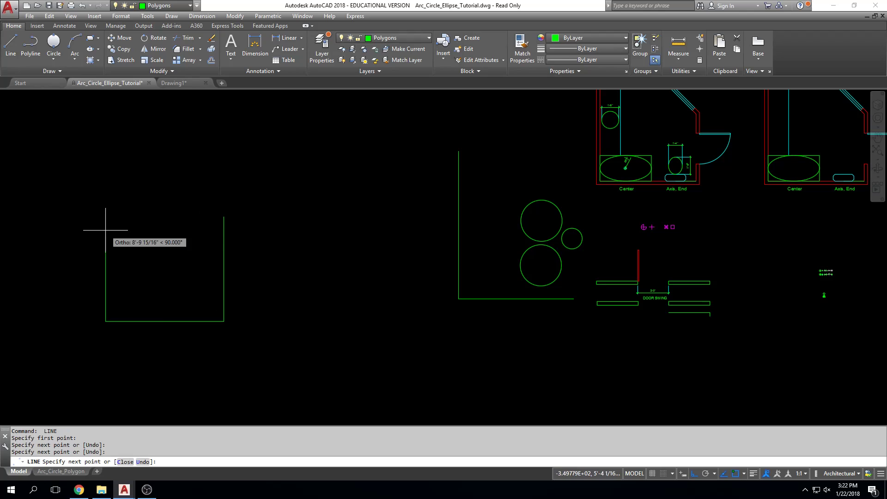
key(Escape)
Repeat the Line command to draw a horizontal line and a vertical line down from its right end, left of the window grids
middle_drag(331, 199, 181, 355)
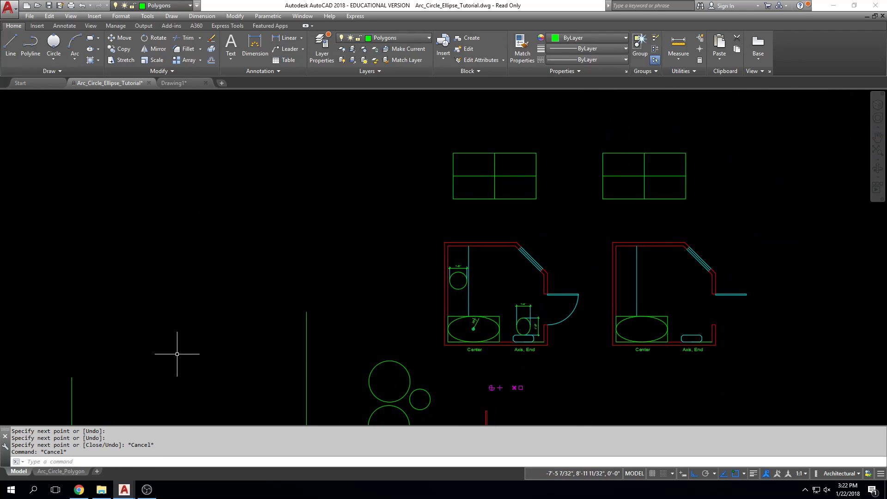
key(Return)
click(142, 126)
click(320, 126)
click(321, 272)
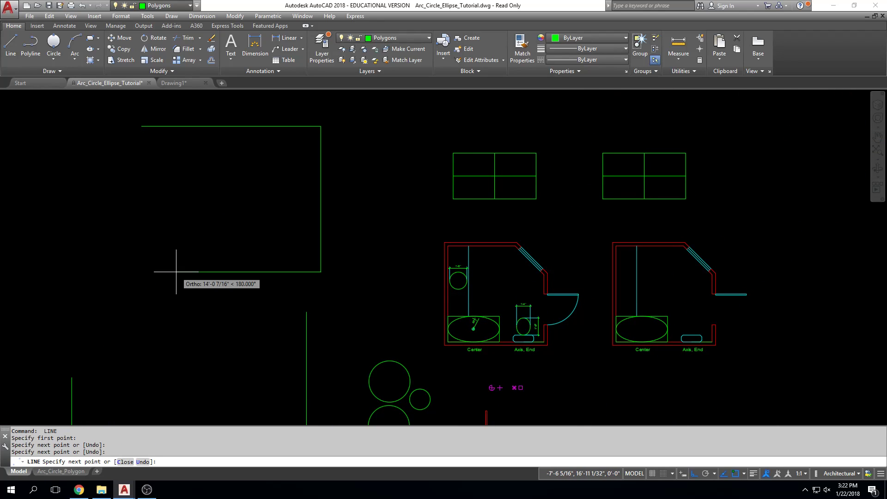
key(Escape)
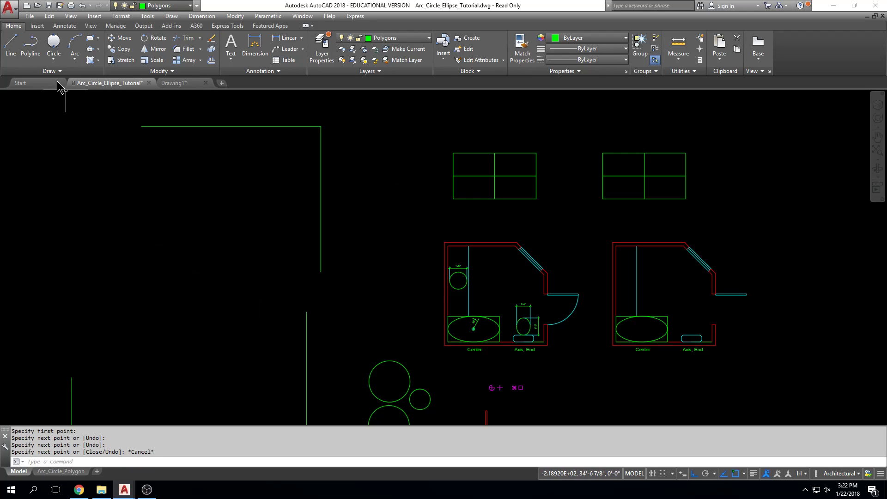
Draw a diagonal line up from near the tall vertical line's upper end, and a horizontal line running left from its tip
click(15, 60)
click(306, 321)
click(385, 205)
click(278, 205)
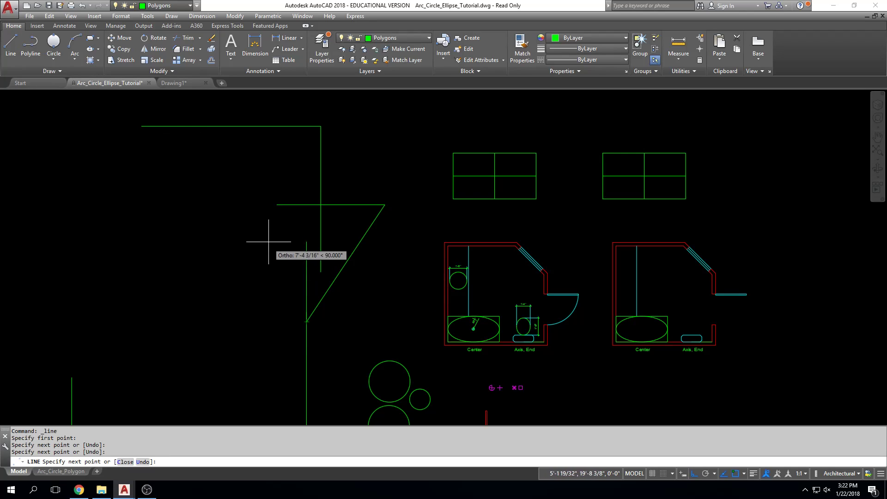
Draw a vertical line and a horizontal line running right from its lower end, beneath the upper-left practice lines
click(10, 47)
click(145, 200)
click(145, 317)
click(294, 318)
key(Escape)
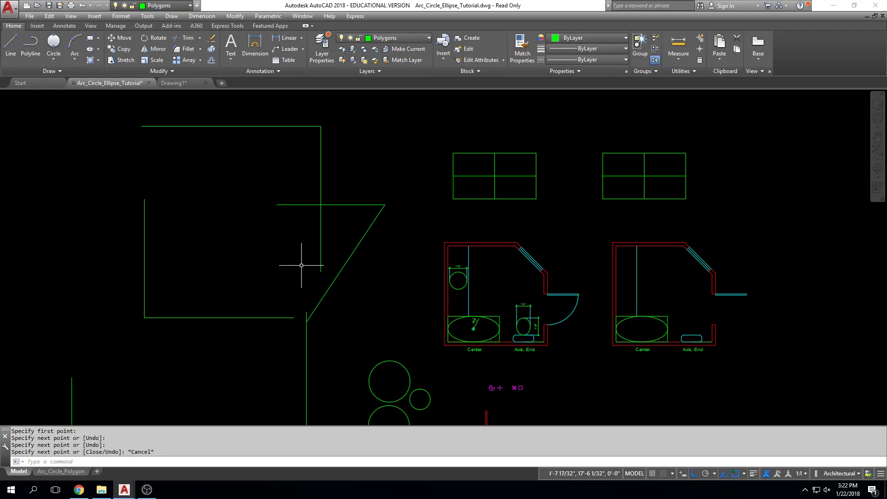
Draw a short horizontal line and a short vertical line down from its right end, near the upper-left practice corner
click(10, 46)
click(127, 141)
click(177, 141)
click(177, 205)
key(Escape)
Repeat the Line command to draw a horizontal line and a short vertical line up from its right end, right of the floor plans
middle_drag(649, 243, 308, 233)
key(Return)
click(480, 214)
click(627, 214)
click(628, 166)
key(Escape)
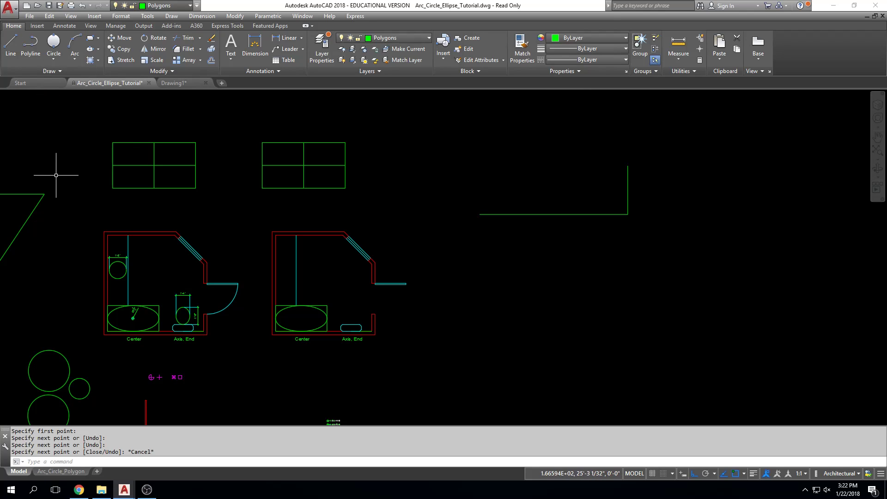
Erase all the practice lines left of the floor plans with one crossing selection, keeping the three circles
middle_drag(673, 190, 137, 195)
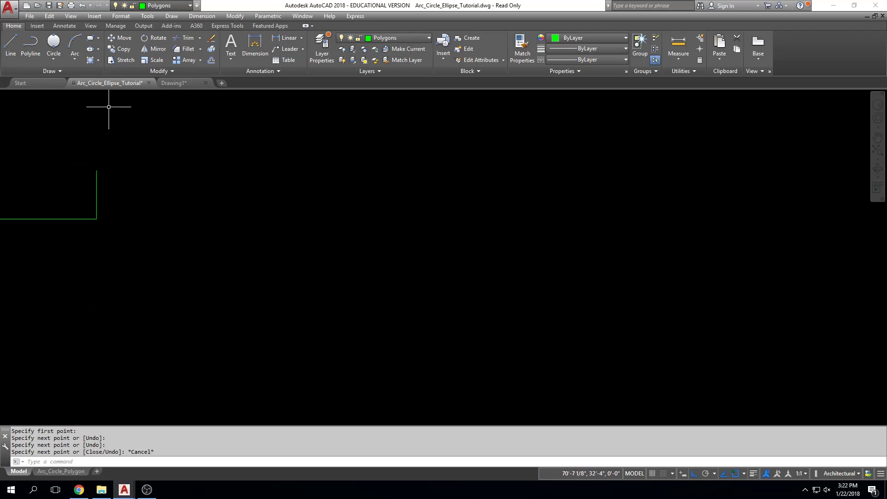
mouse_move(374, 260)
middle_down()
mouse_move(218, 249)
mouse_move(2, 256)
mouse_move(676, 239)
middle_up()
middle_drag(212, 292, 551, 290)
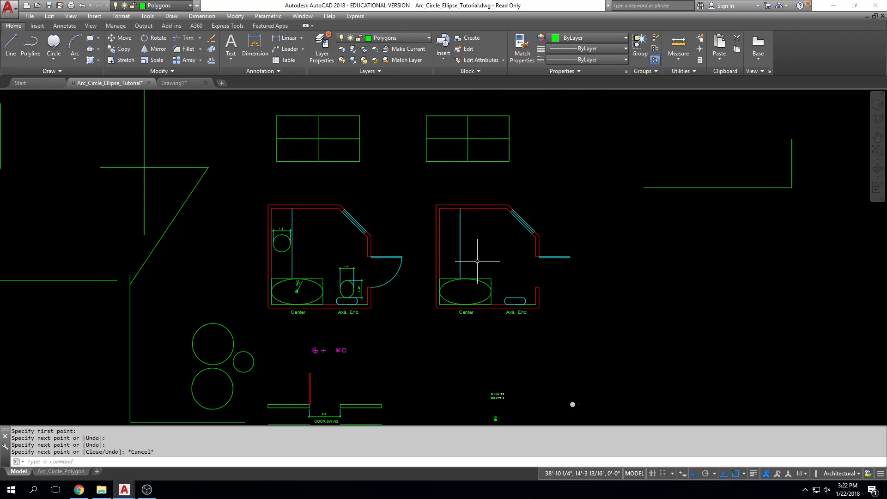
middle_drag(410, 275, 489, 270)
scroll(560, 278, down, 2)
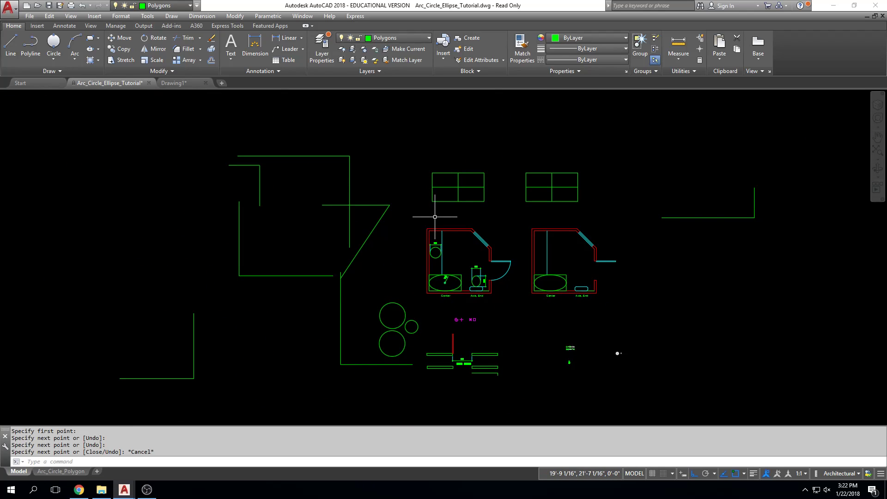
click(361, 124)
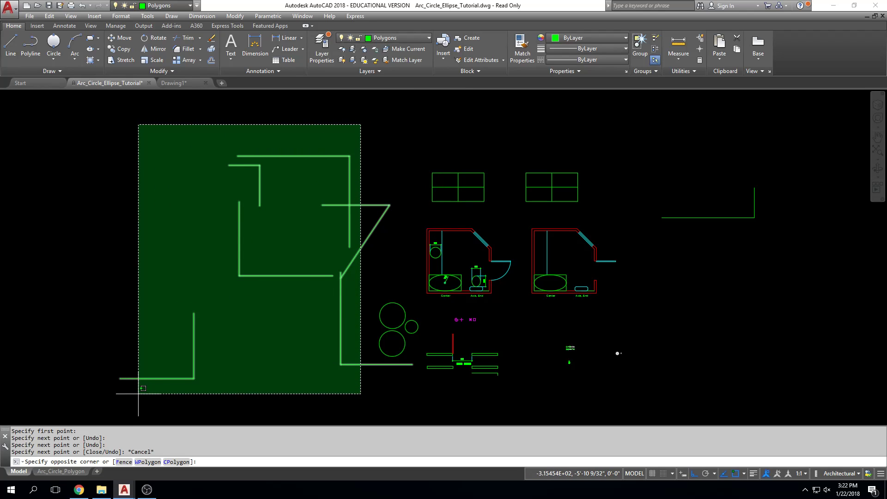
click(138, 394)
key(Delete)
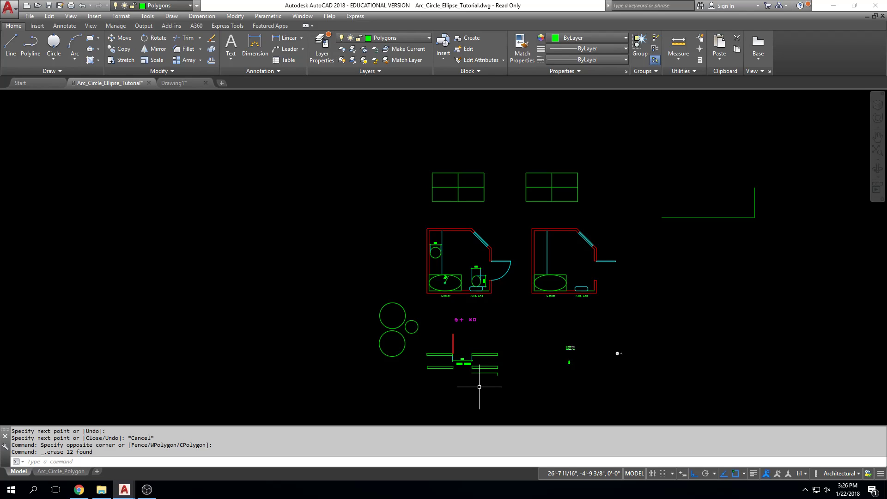
Look through the object snap mode list and open the Object Snap settings in Drafting Settings
click(745, 473)
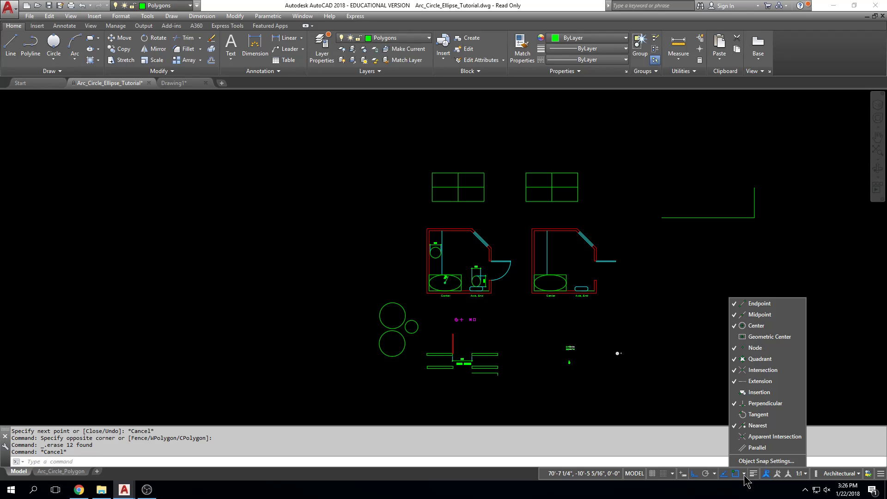
key(Escape)
key(Escape)
key(Escape)
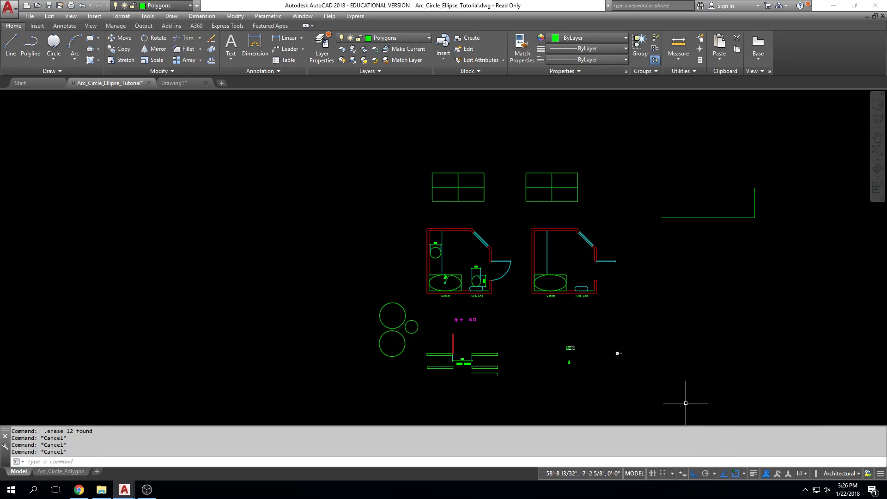
click(744, 474)
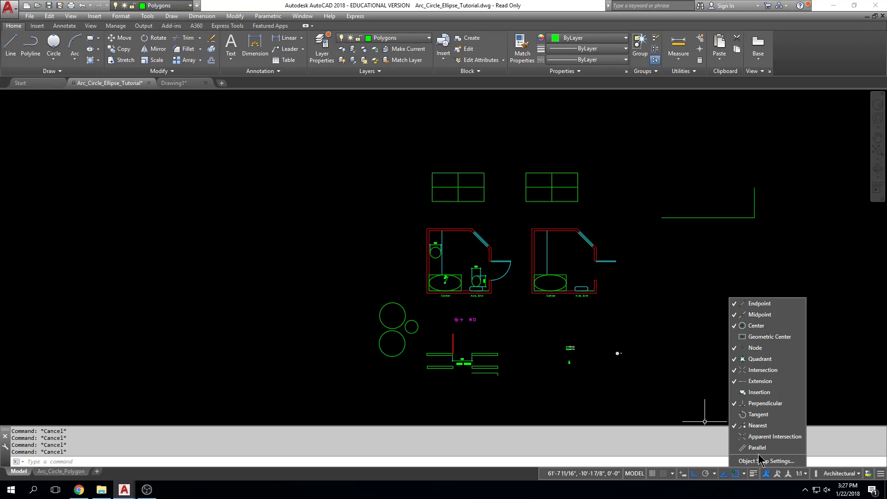
click(760, 462)
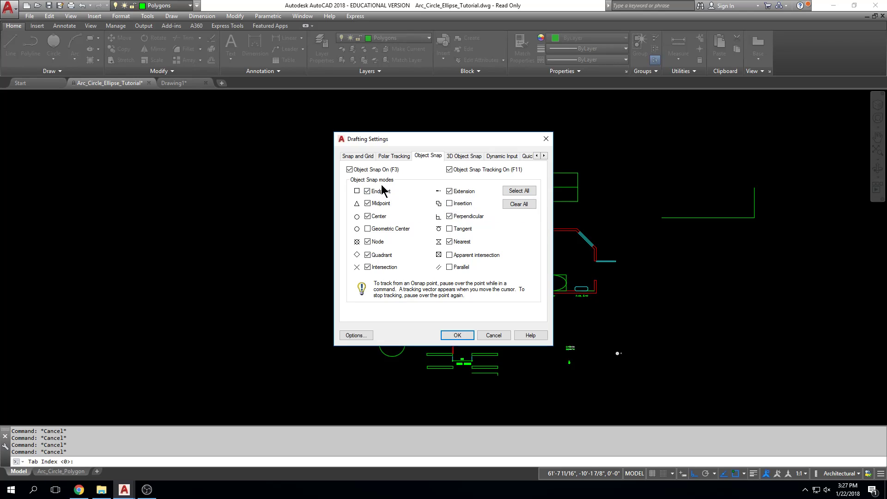
Turn on the Center object snap mode and test it on the upper large circle with the Line command
click(368, 216)
click(453, 334)
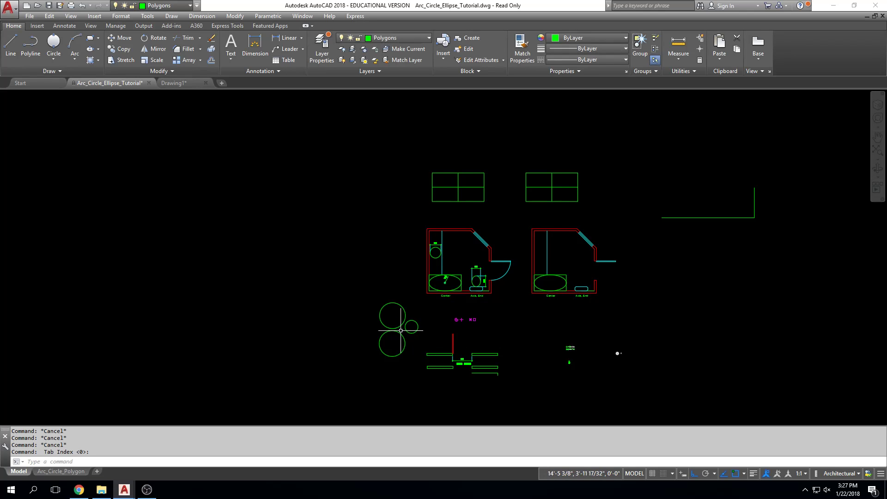
scroll(401, 330, up, 8)
text(l)
key(Return)
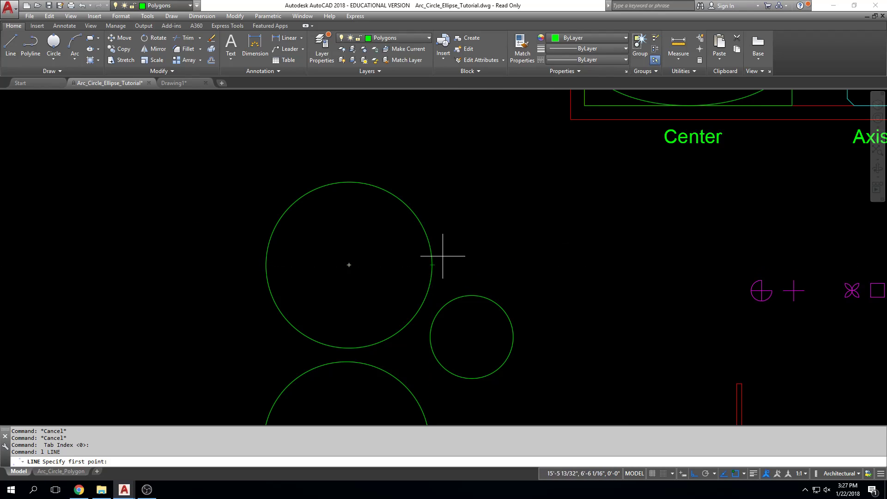
middle_drag(442, 263, 446, 268)
scroll(446, 268, down, 2)
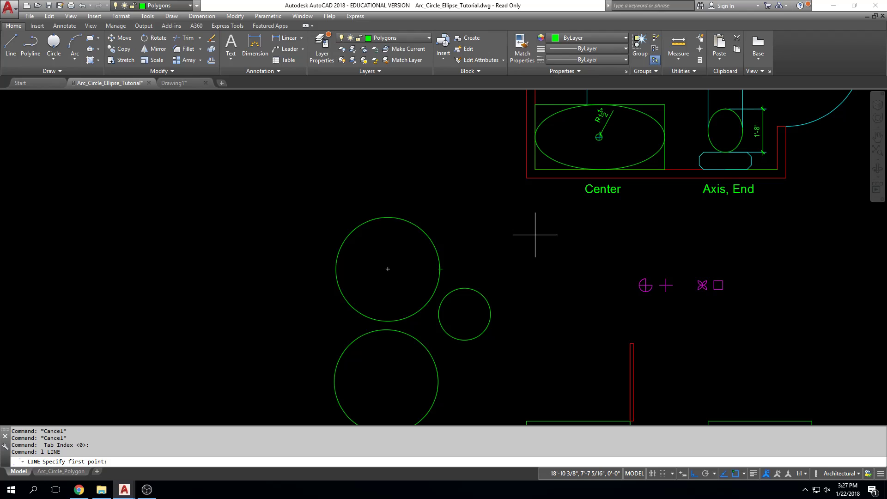
Review the Object Snap modes again and examine the snap points on the magenta symbols with the Line command
click(744, 473)
click(767, 461)
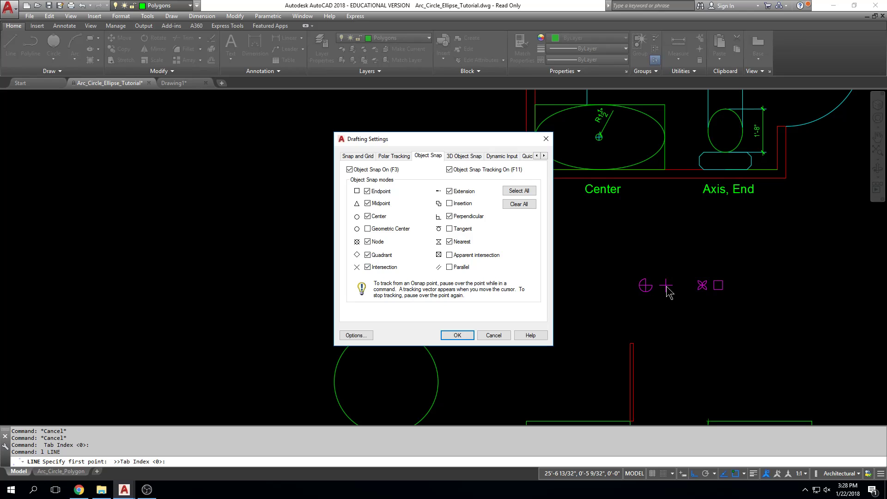
key(Escape)
key(Escape)
scroll(666, 289, up, 5)
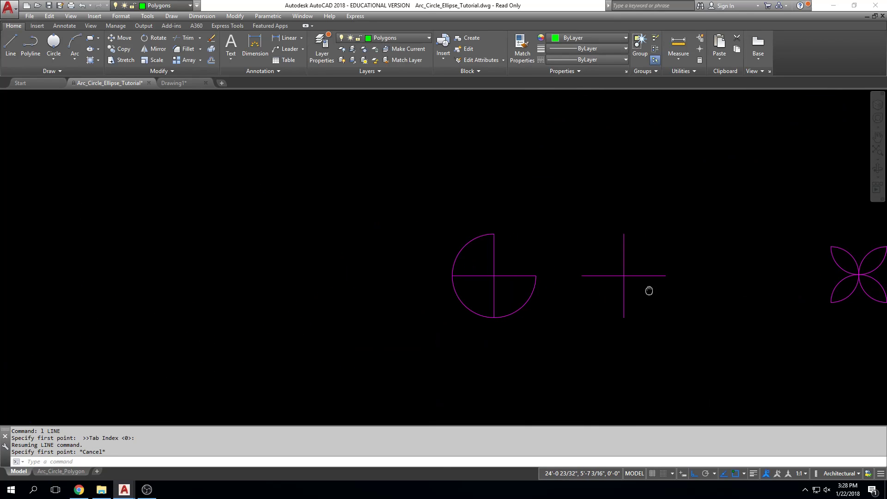
key(Escape)
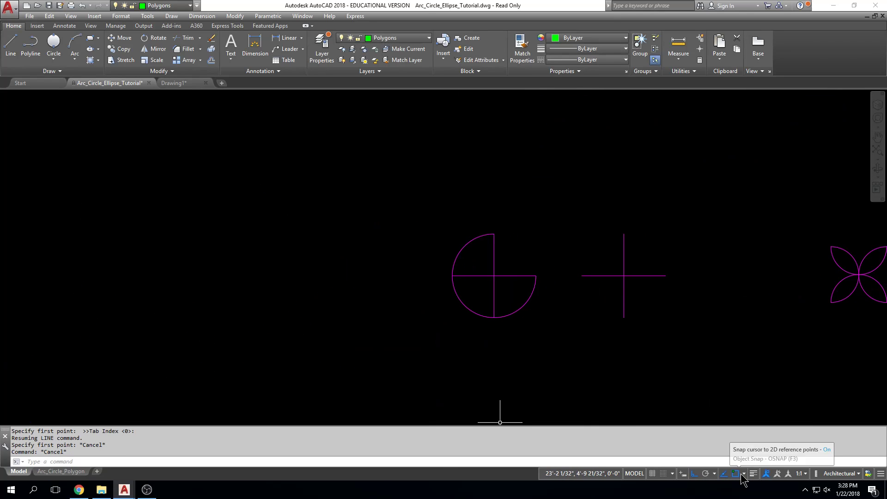
text(l)
key(Return)
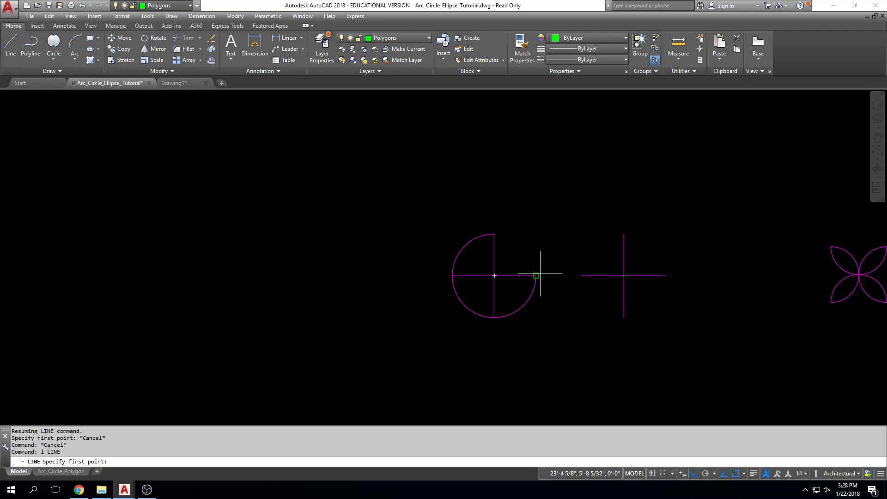
middle_drag(800, 265, 724, 272)
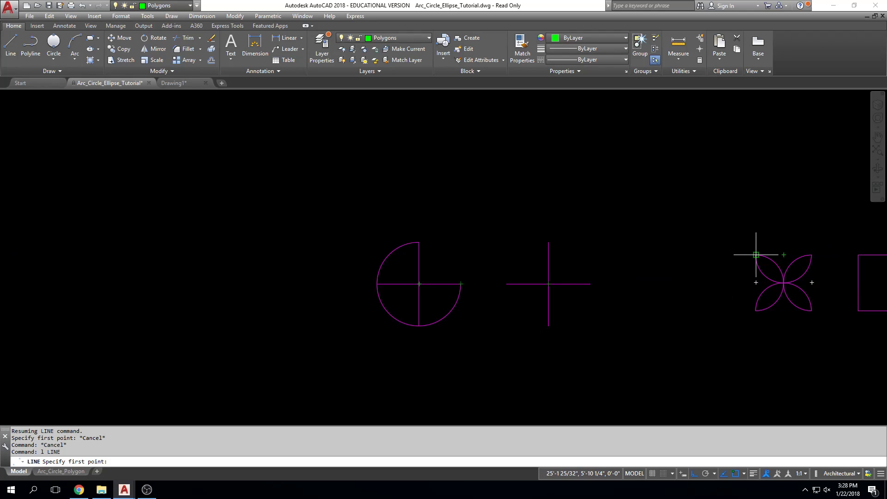
key(Escape)
Draw a vertical line and a horizontal line crossing it, between the magenta plus and the petal symbol
key(Escape)
text(l)
key(Return)
click(687, 281)
click(714, 357)
key(Escape)
key(Return)
click(666, 305)
click(719, 305)
key(Escape)
key(Escape)
Start a line near the green crossing lines and review the Perpendicular mode in the Object Snap settings
scroll(705, 307, up, 4)
text(l)
key(Return)
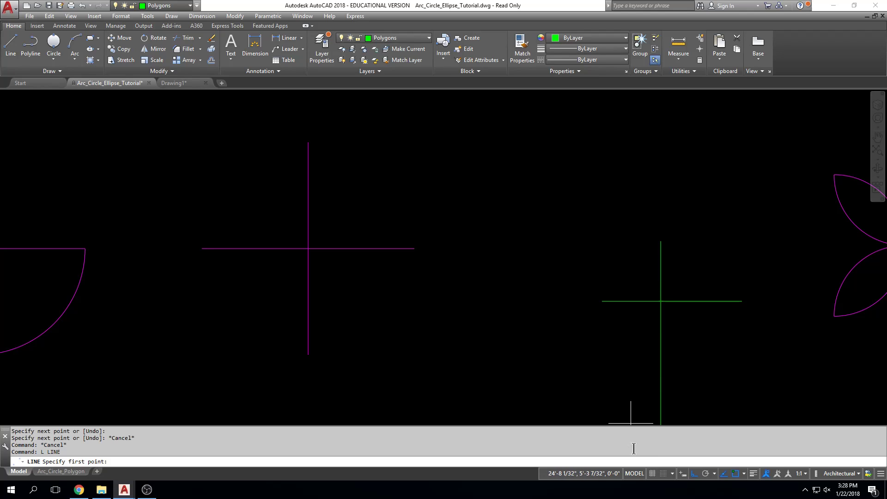
click(745, 474)
click(753, 461)
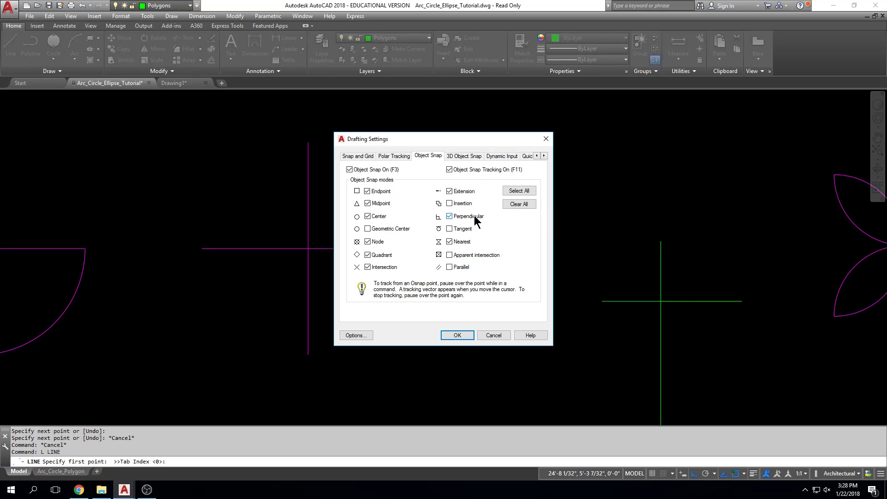
click(462, 335)
Draw a vertical line from the upper wall's bottom edge perpendicular to the lower wall's top edge, left of the door swing opening
text(1)
key(Return)
scroll(440, 256, down, 4)
mouse_move(416, 256)
middle_down()
mouse_move(499, 301)
mouse_move(639, 257)
middle_up()
scroll(296, 280, down, 2)
middle_drag(328, 257, 341, 209)
middle_drag(382, 361, 383, 313)
scroll(376, 333, up, 3)
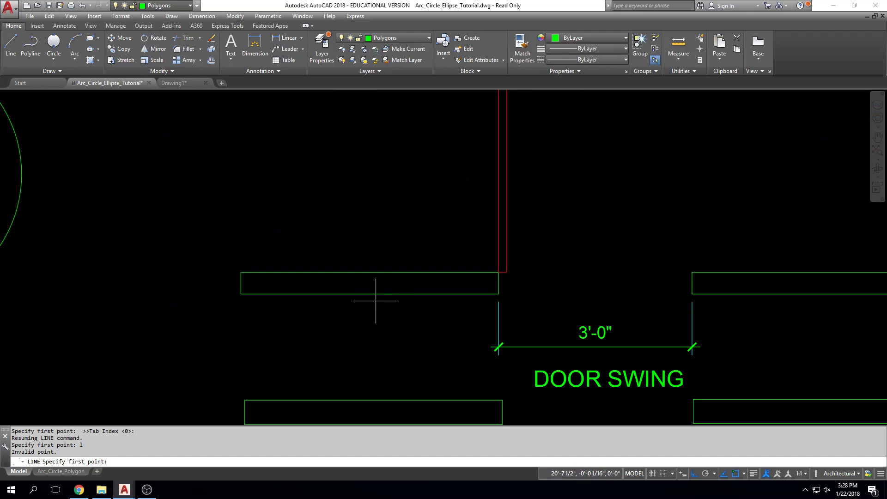
click(375, 294)
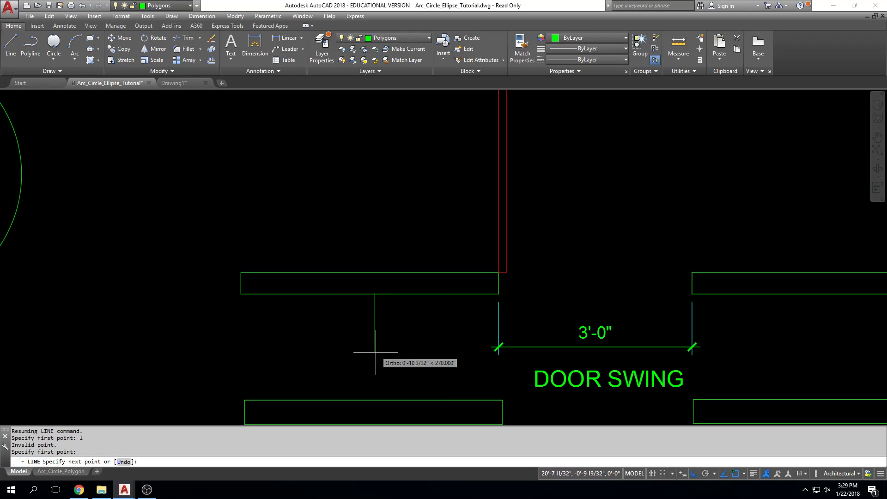
click(374, 400)
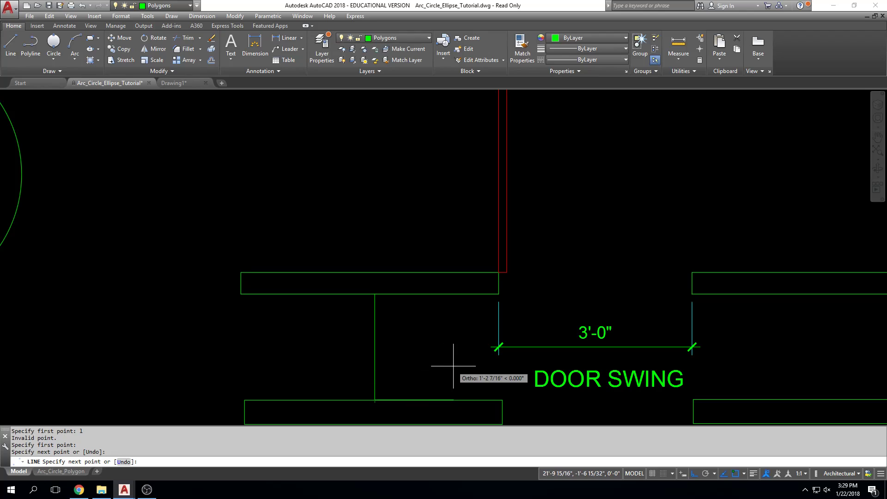
key(Escape)
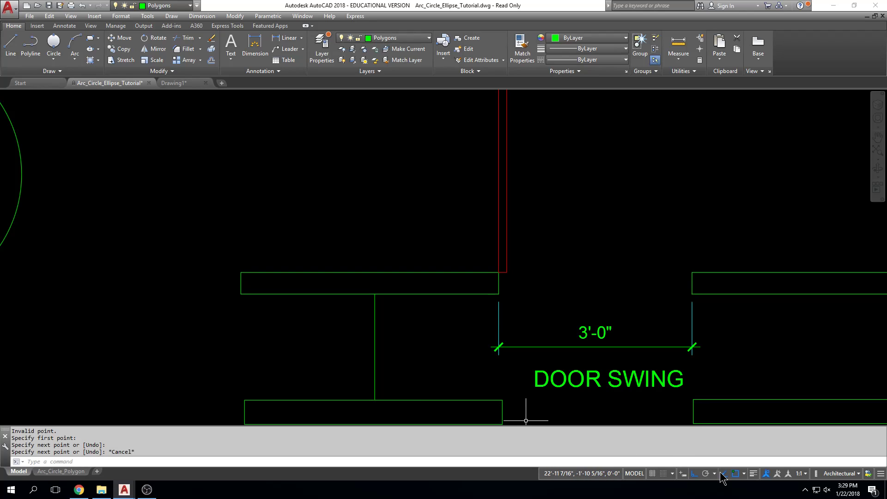
Turn on the Apparent intersection mode in the Object Snap settings
click(743, 475)
click(768, 461)
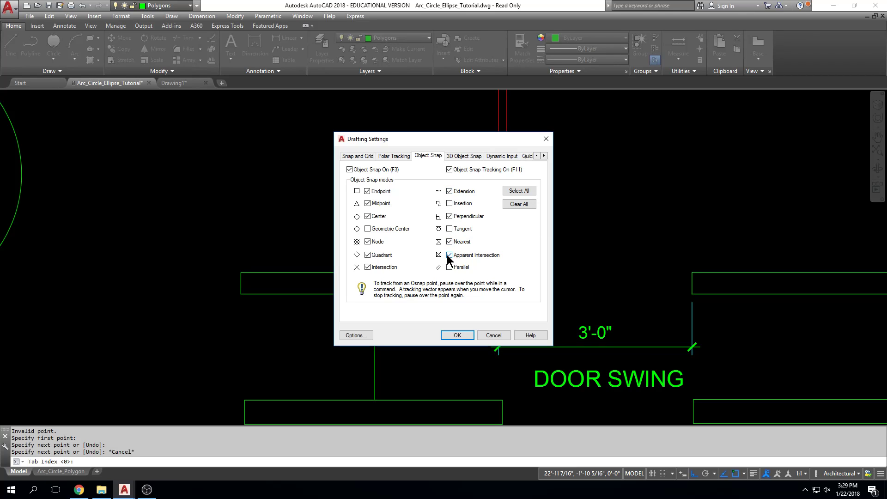
click(457, 335)
scroll(391, 135, down, 4)
middle_drag(386, 154, 466, 207)
middle_drag(448, 248, 454, 312)
middle_drag(657, 327, 606, 329)
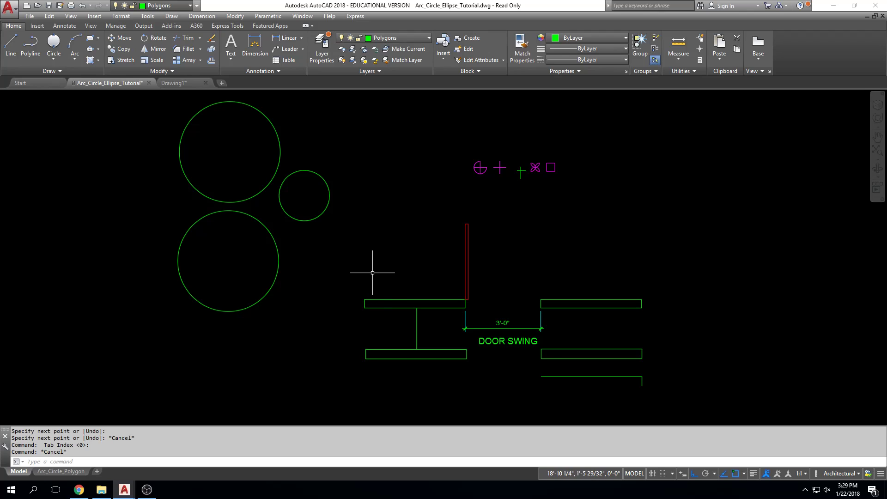
text(l)
key(Return)
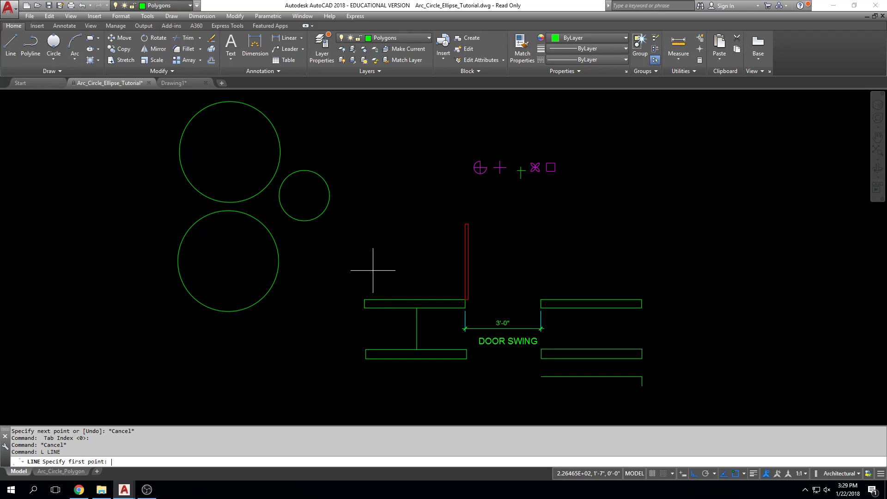
scroll(395, 324, up, 4)
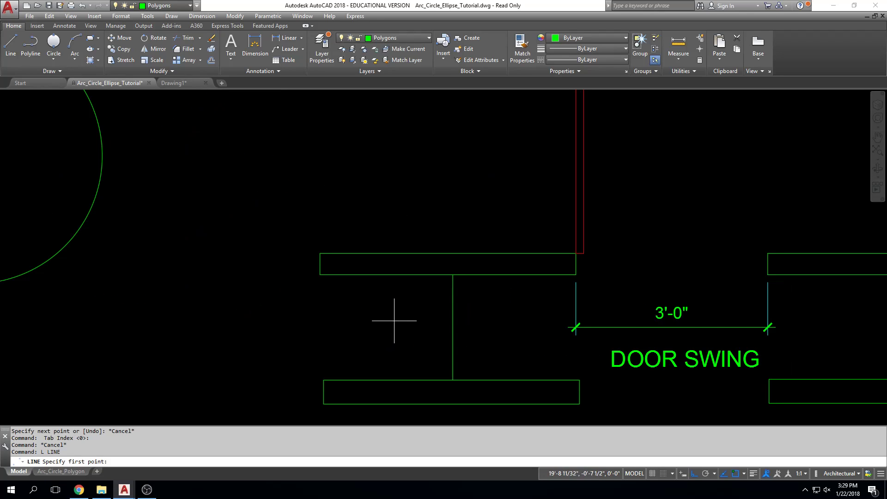
click(394, 320)
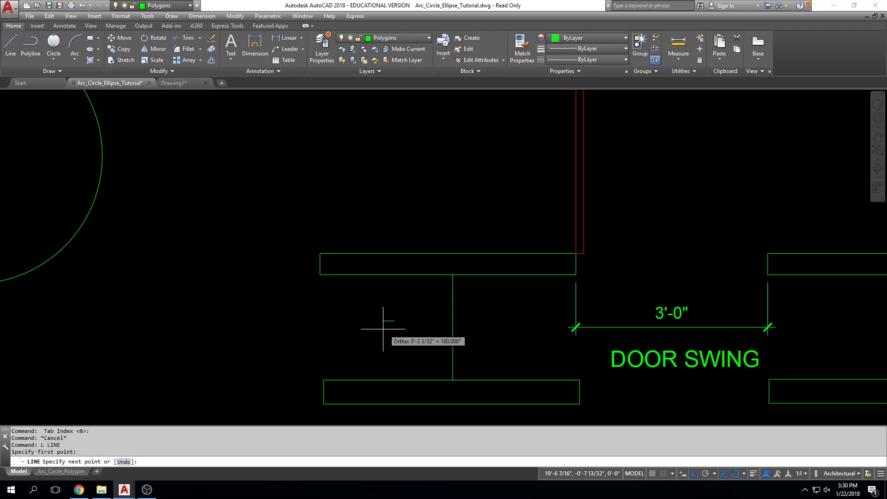
middle_drag(332, 336, 327, 311)
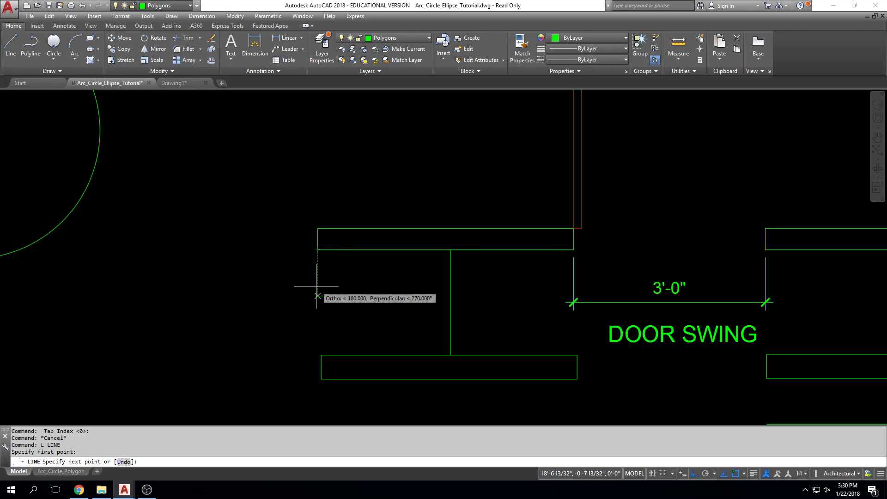
key(Escape)
key(Escape)
Draw a horizontal line between the two left walls, ending in line with the lower wall's left end
text(l)
key(Return)
click(397, 324)
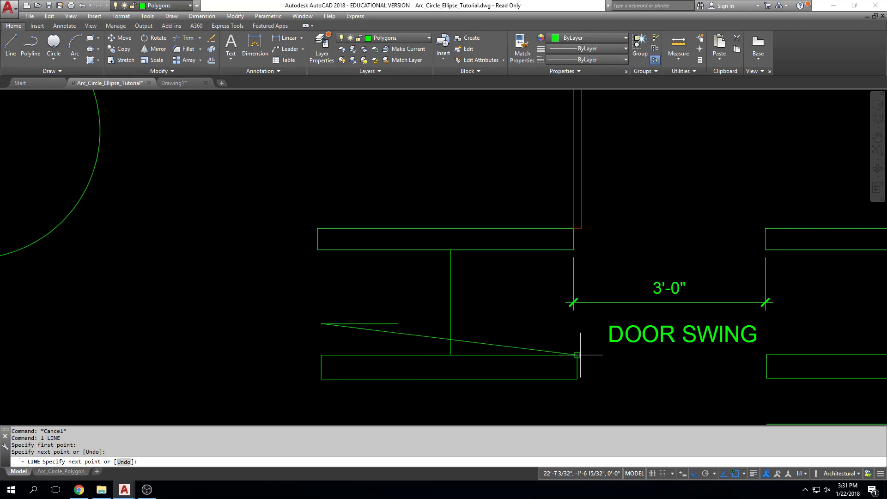
click(262, 324)
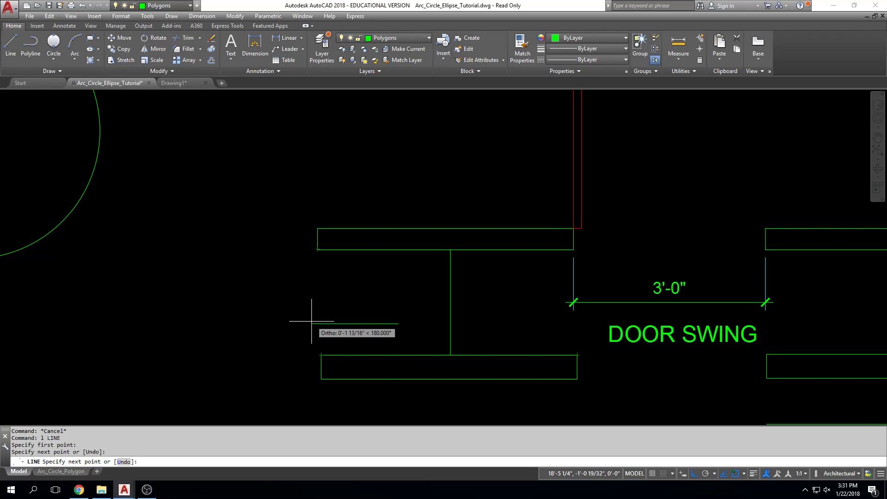
scroll(316, 315, up, 4)
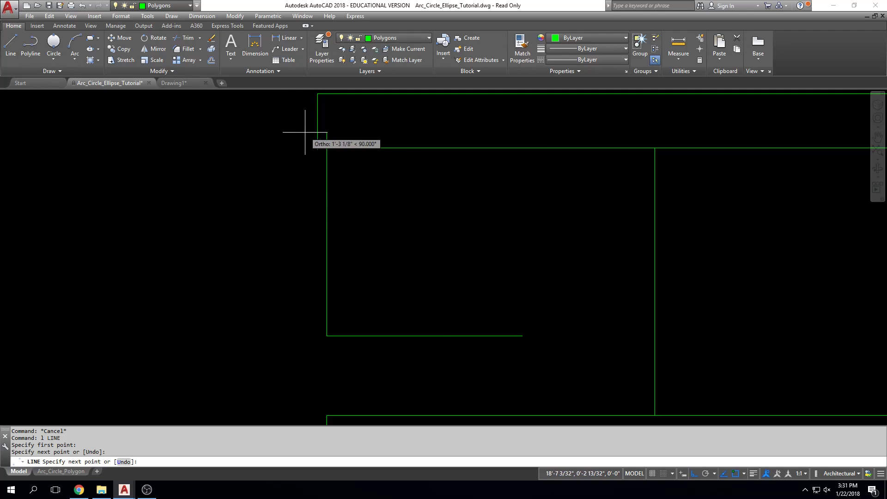
key(F8)
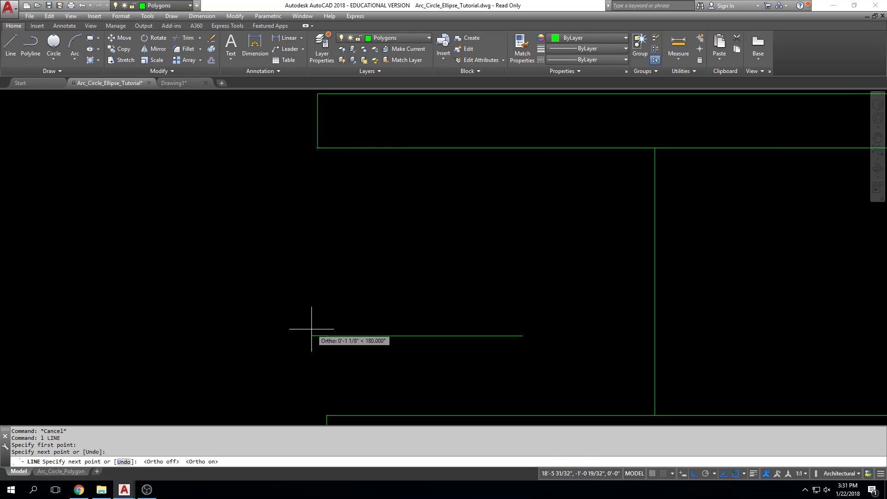
scroll(387, 315, down, 5)
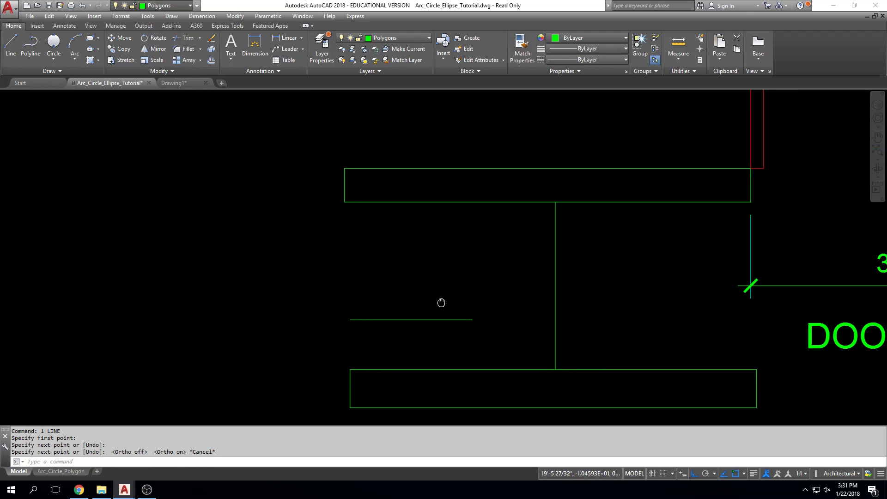
key(Escape)
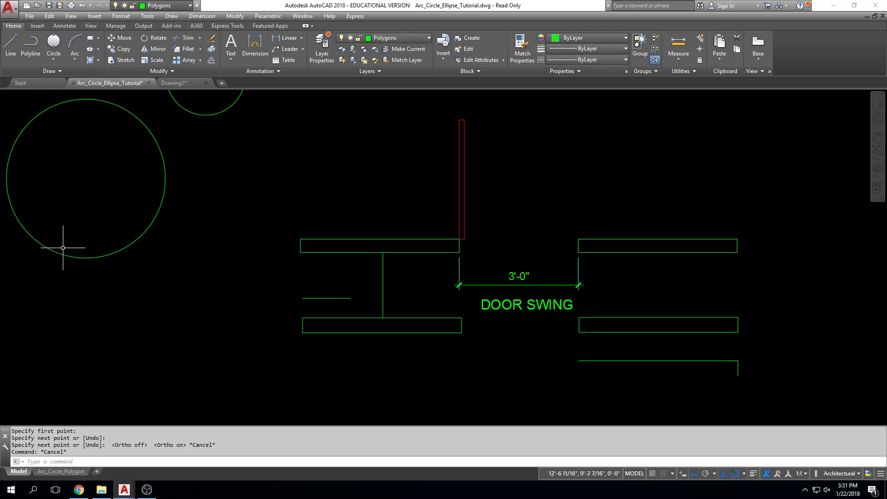
Draw a closed rectangle from four lines below the lower large circle, tracking its last corner from the starting point
middle_drag(73, 249, 173, 245)
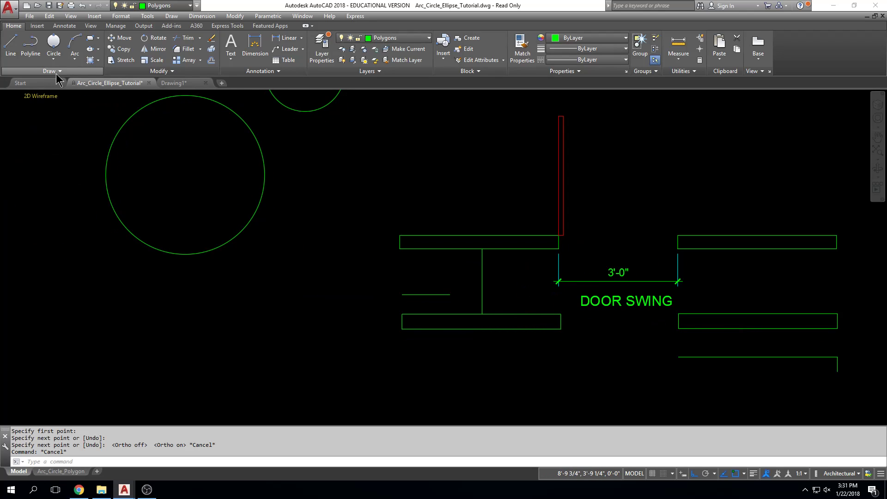
click(10, 47)
click(245, 361)
click(245, 294)
click(340, 296)
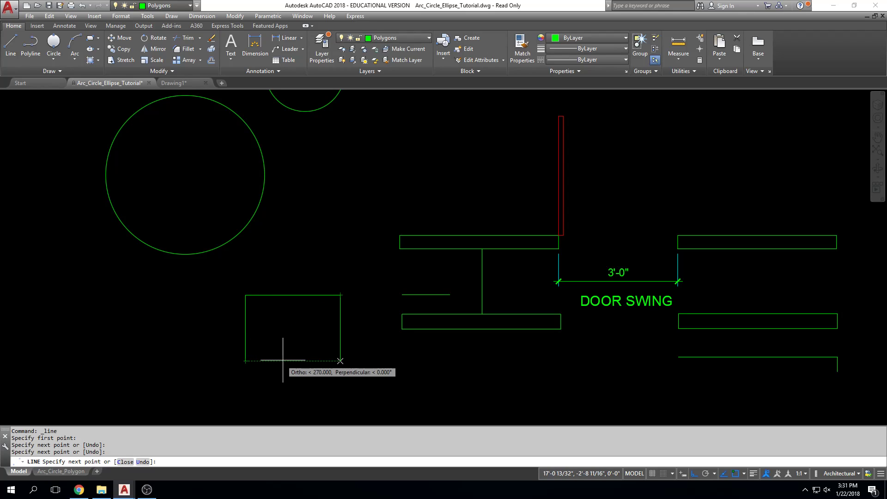
click(319, 360)
click(245, 360)
key(Escape)
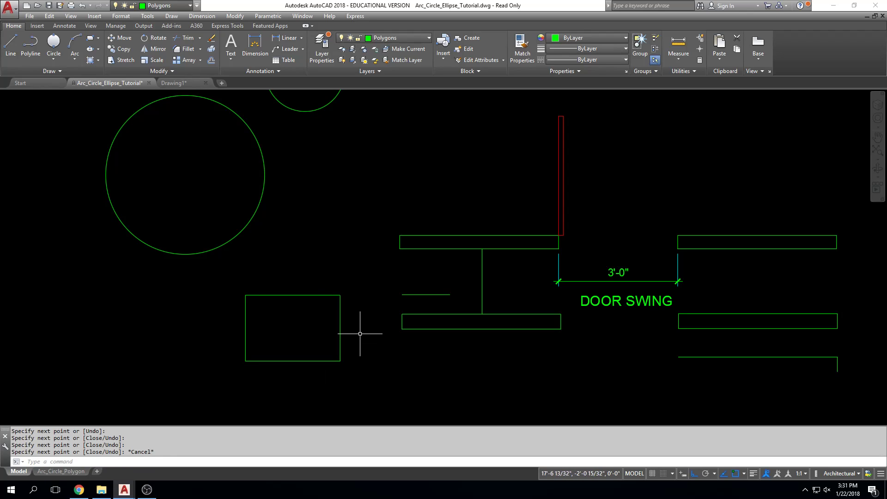
Draw a 2-Point circle from the rectangle's center to its right side and undo it
click(59, 51)
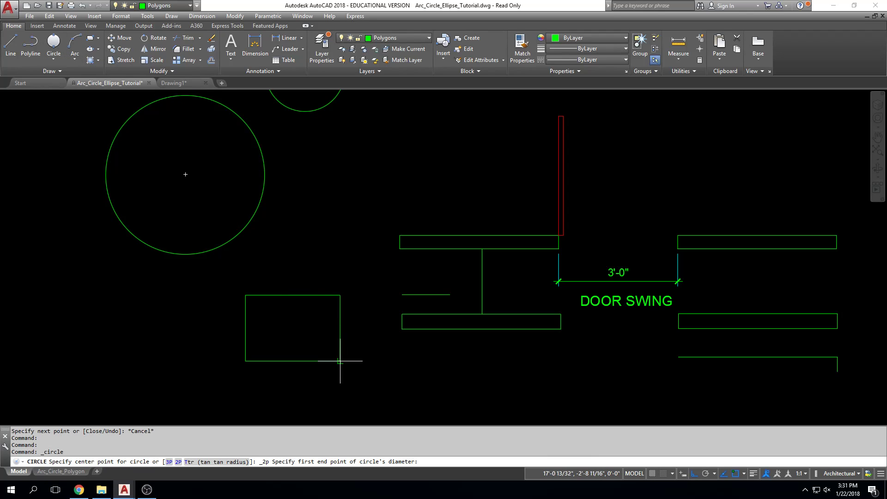
scroll(335, 354, up, 4)
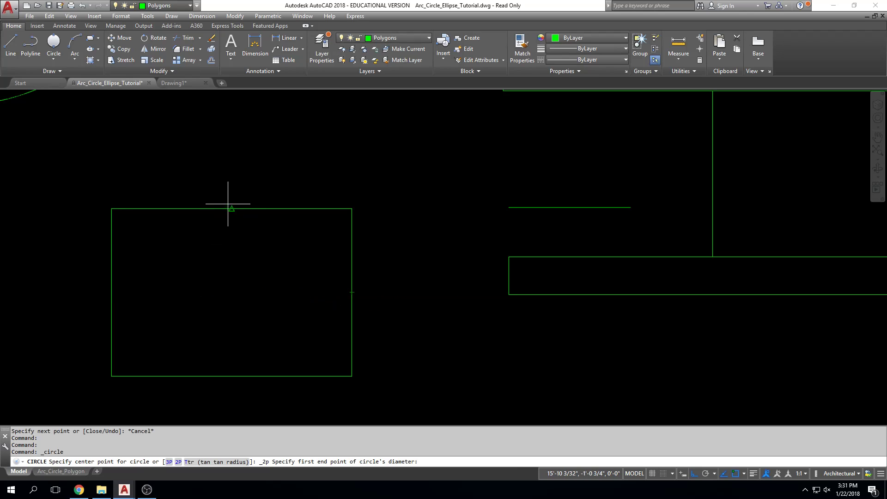
click(232, 292)
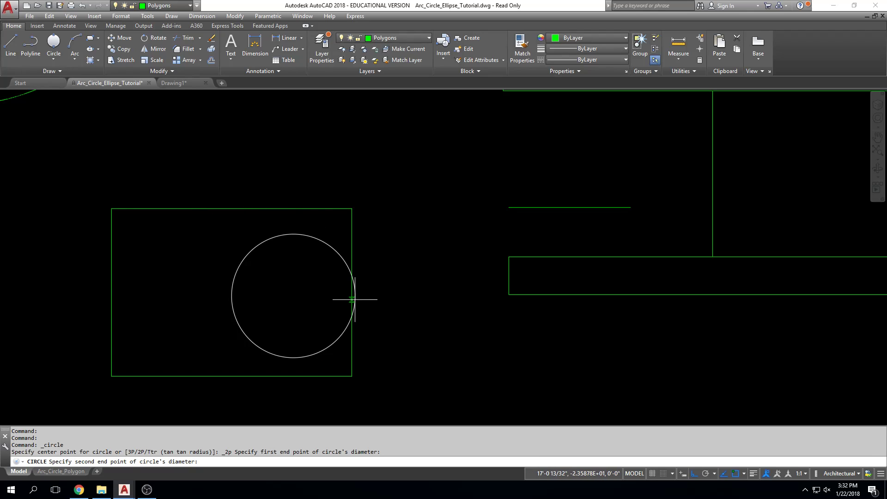
click(352, 295)
key(Escape)
key(Escape)
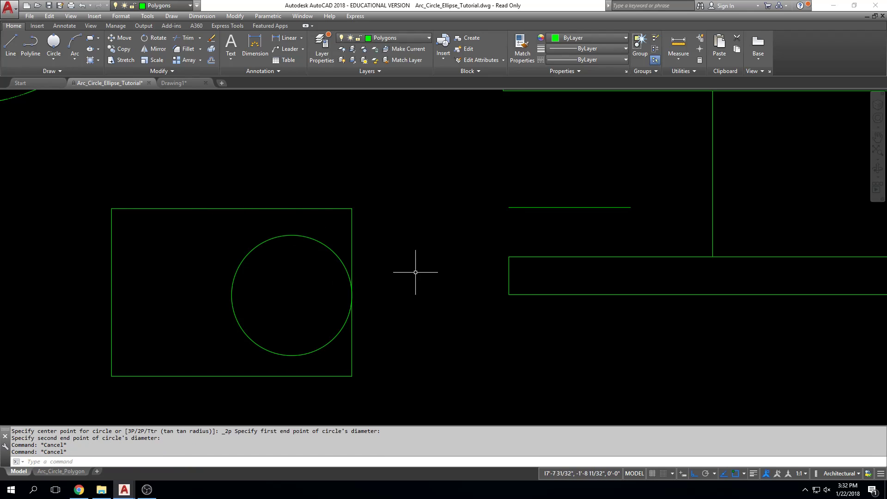
text(u)
key(Return)
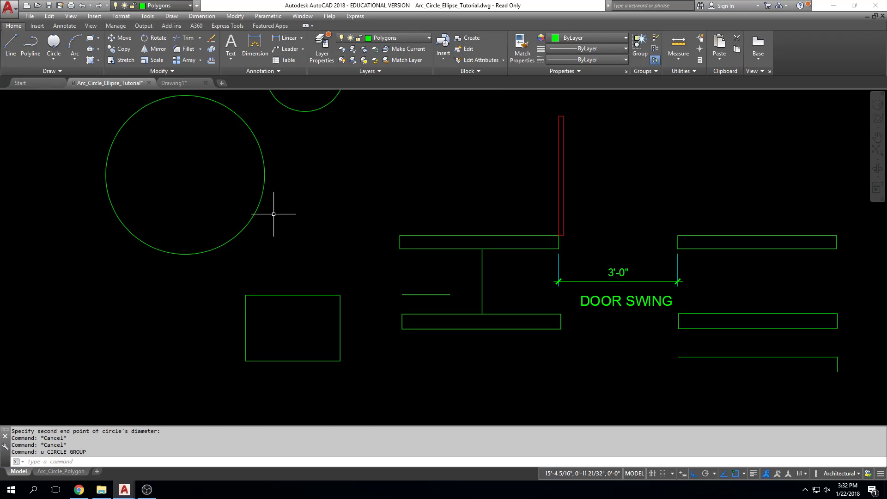
Draw a Center, Radius circle at the rectangle's center, tracked from the midpoints of its upper and right sides
click(54, 59)
click(74, 75)
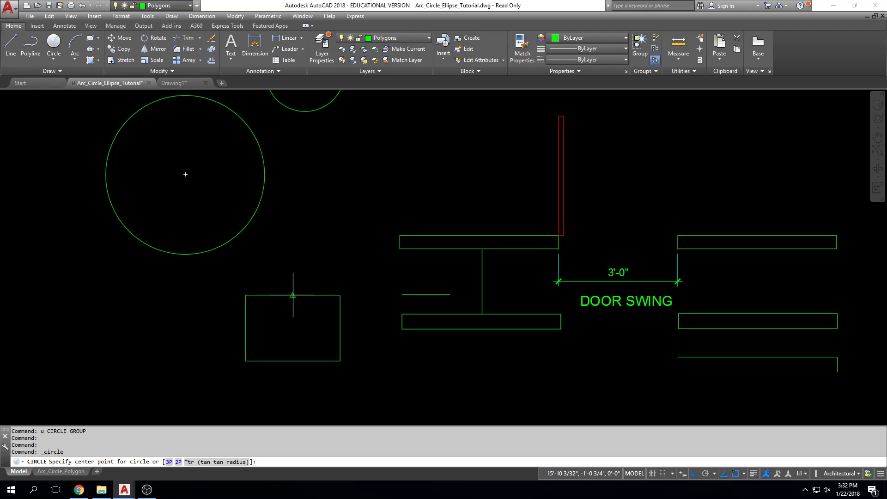
scroll(294, 322, up, 4)
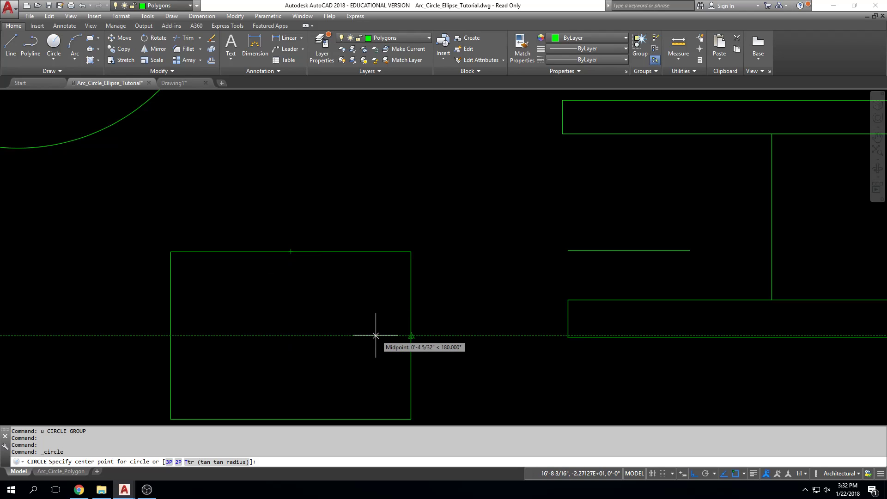
click(291, 336)
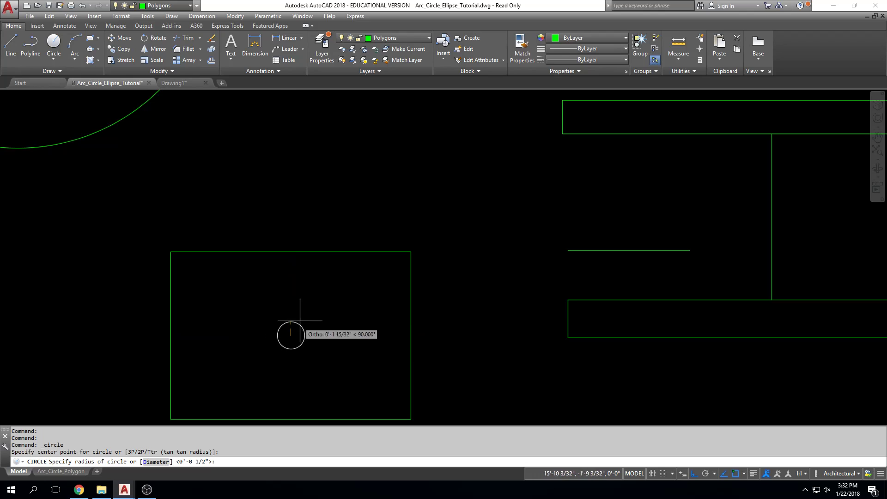
click(323, 318)
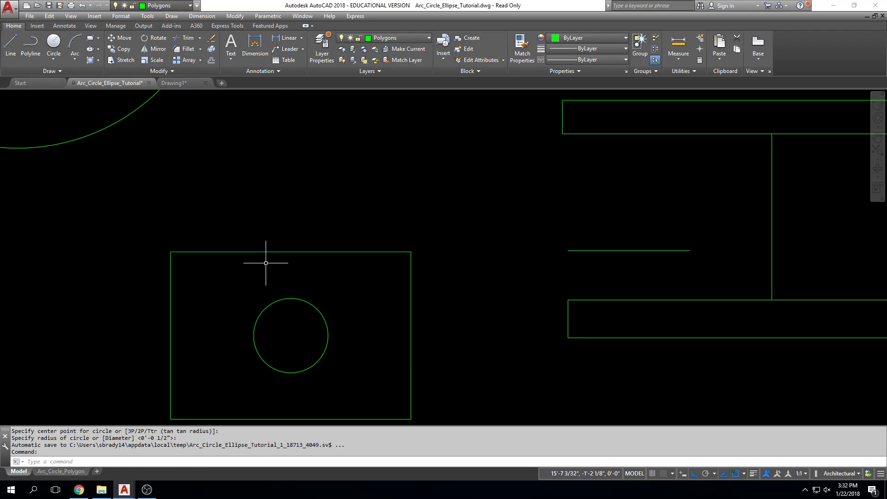
Draw a diagonal line from the rectangle's upper left corner to its lower right corner and erase it
click(10, 44)
click(172, 253)
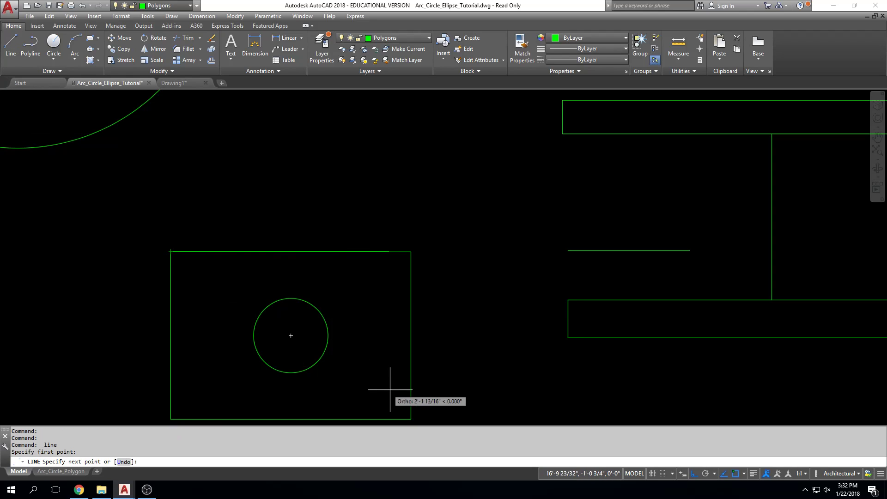
click(411, 418)
key(Escape)
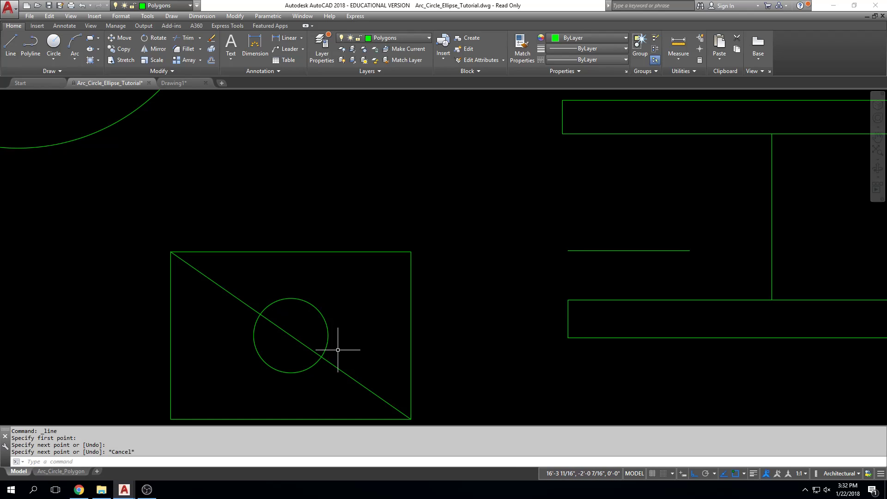
click(349, 376)
key(Delete)
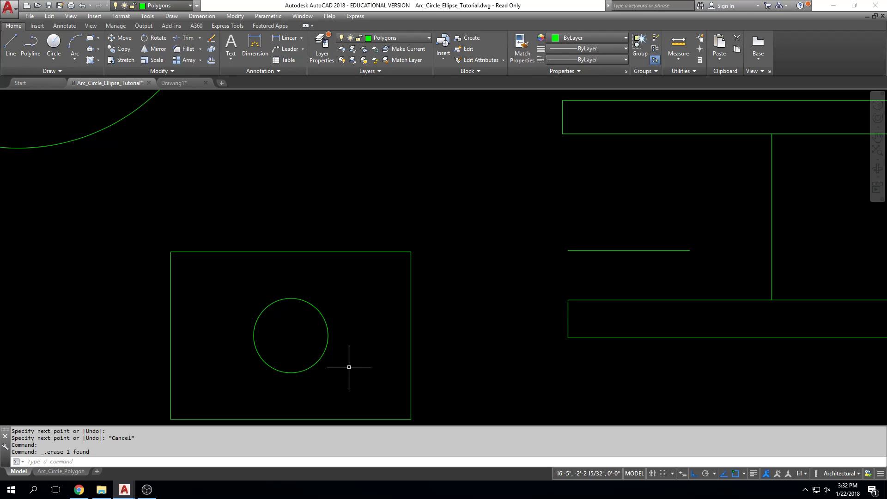
Draw a horizontal line above the rectangle, tracking the upper wall's lower edge and both upper rectangle corners so it matches the rectangle's width
click(10, 44)
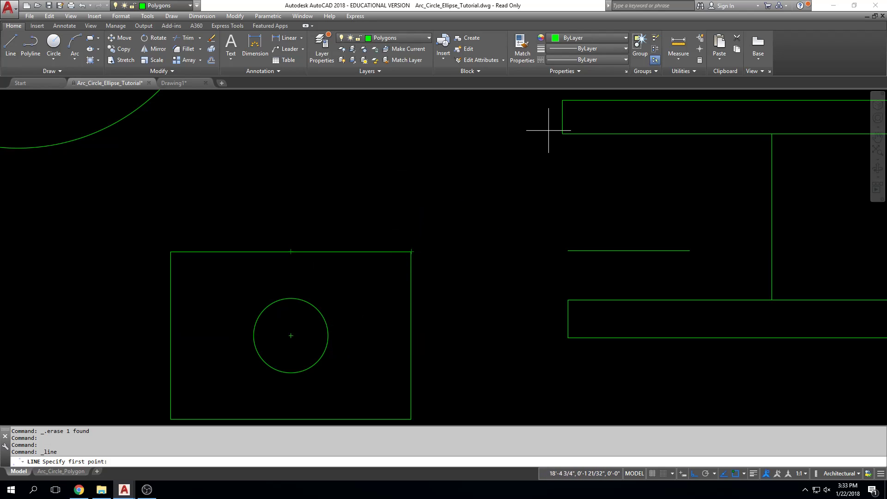
click(411, 133)
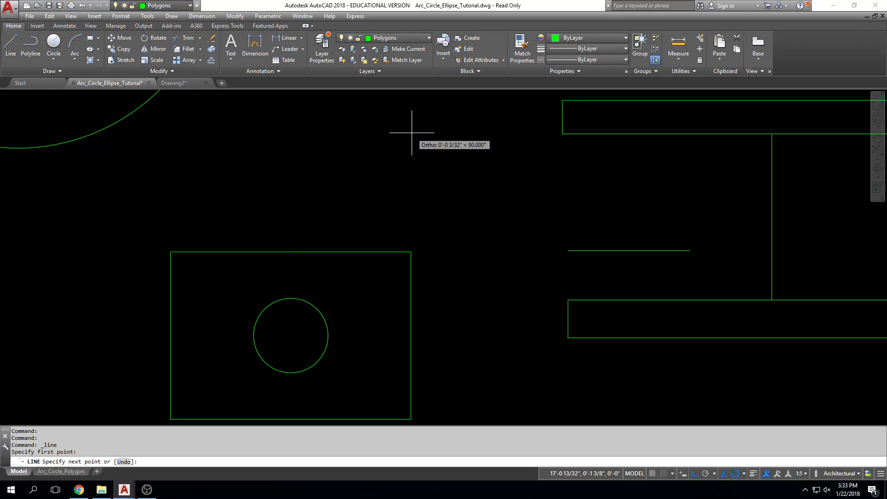
middle_drag(198, 135, 199, 208)
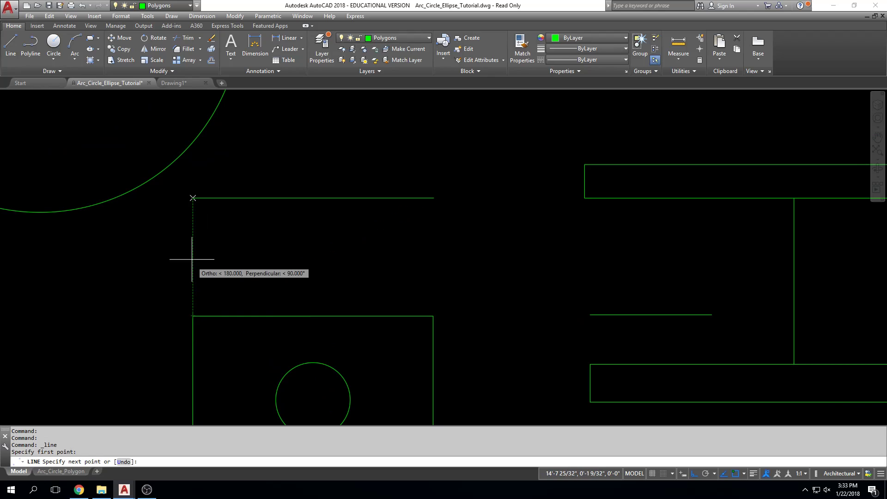
click(193, 198)
key(Escape)
key(Escape)
key(Escape)
scroll(588, 253, down, 1)
scroll(591, 250, down, 4)
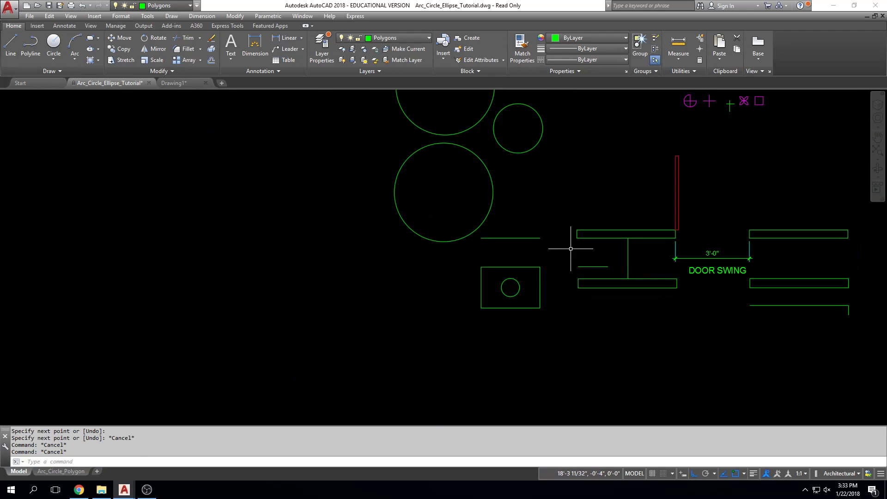
key(Escape)
key(Escape)
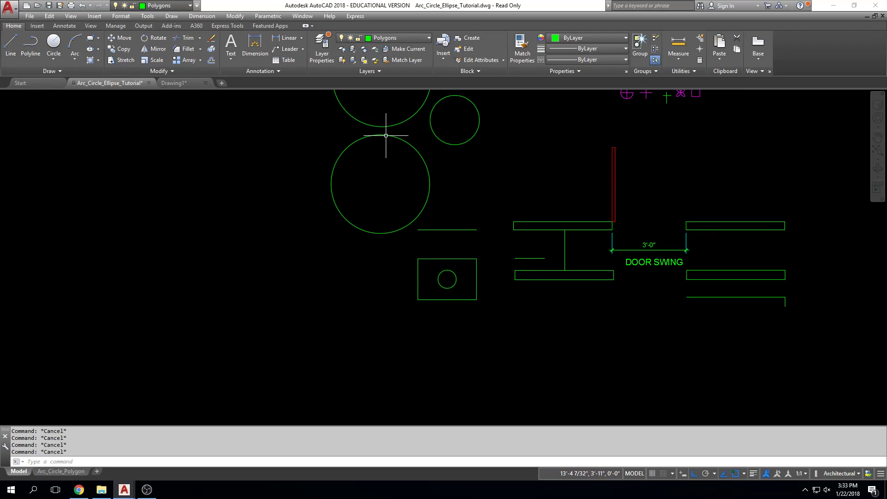
Erase the three circles, the horizontal line and the whole rectangle with its inner circle to the left of the walls
middle_drag(515, 147, 514, 149)
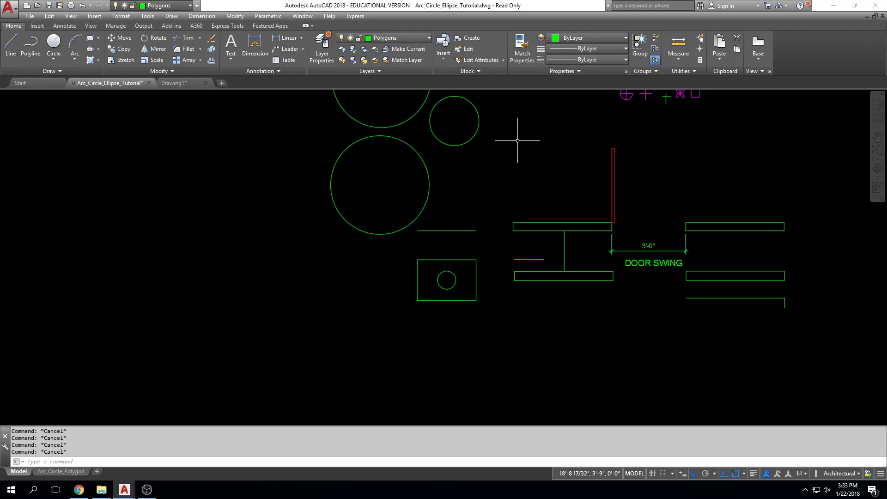
mouse_move(708, 209)
middle_down()
mouse_move(604, 229)
mouse_move(533, 283)
middle_up()
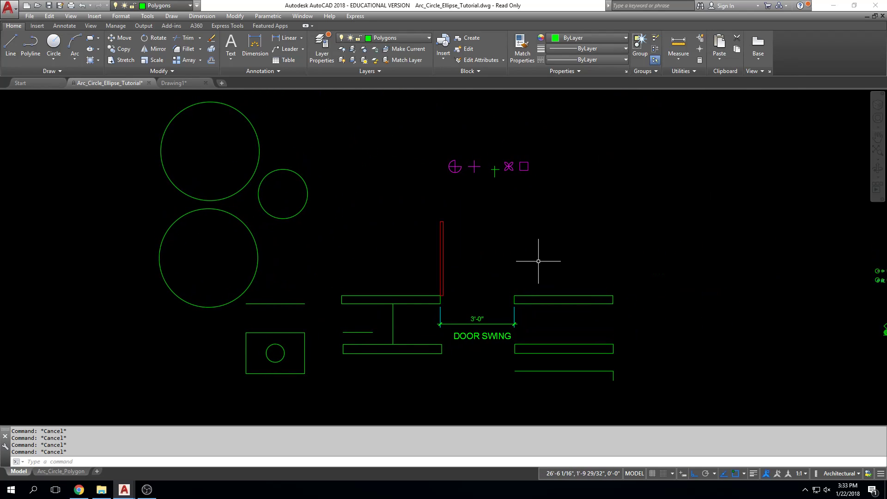
scroll(539, 259, down, 2)
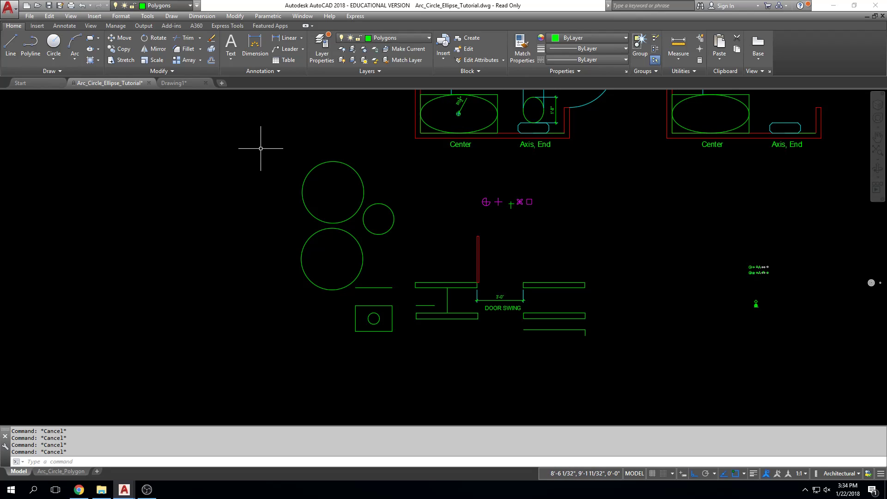
click(390, 155)
click(341, 287)
key(Delete)
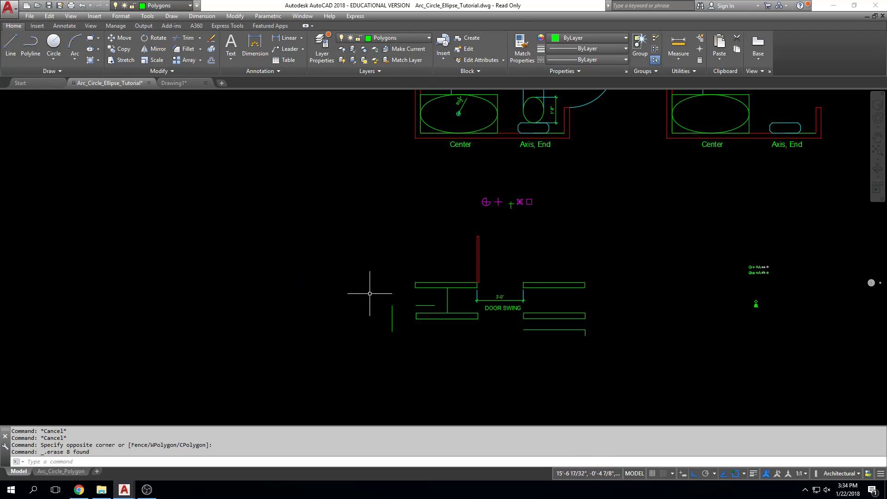
click(370, 323)
key(Delete)
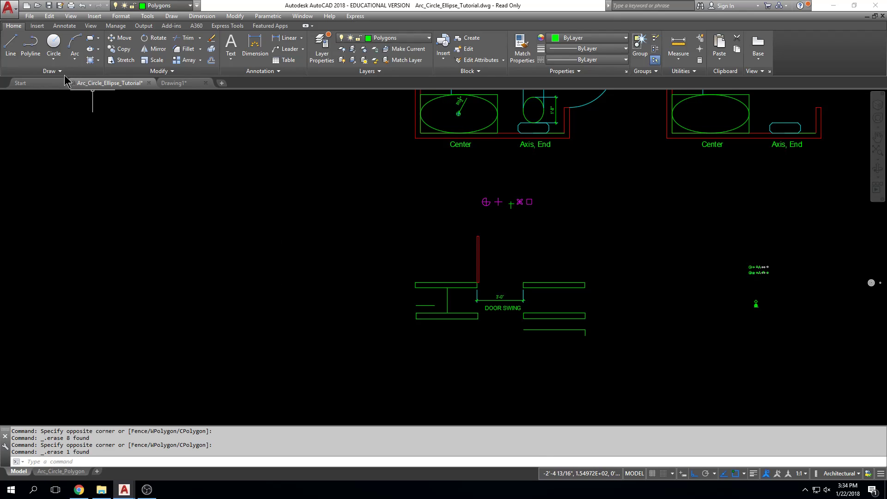
Draw a closed 4" square from four lines in the empty area left of the walls
click(13, 56)
click(189, 224)
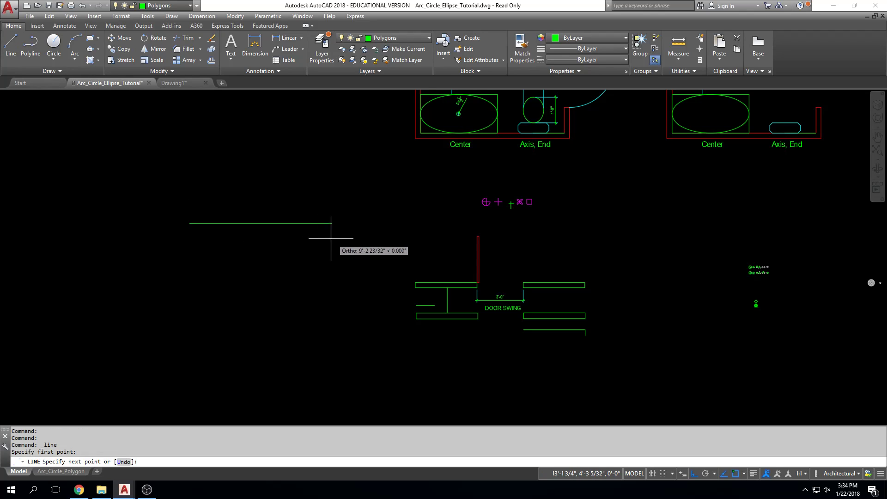
text(4)
key(Return)
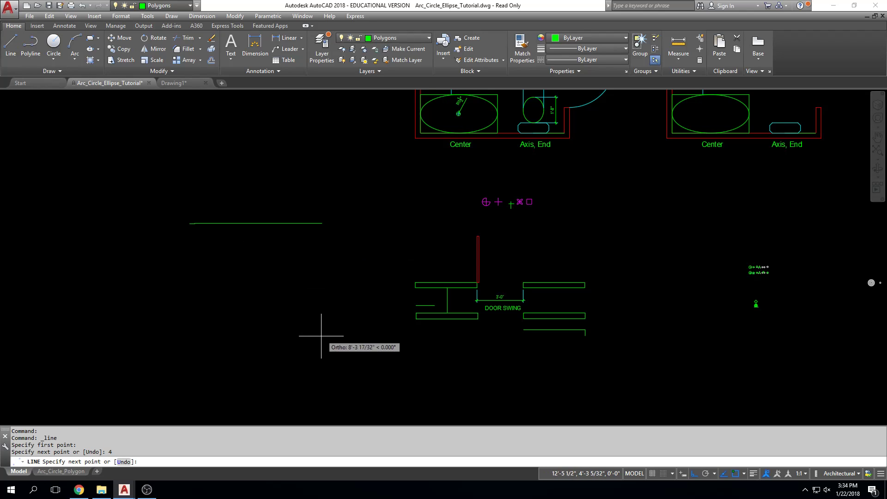
scroll(189, 263, up, 4)
scroll(194, 222, up, 3)
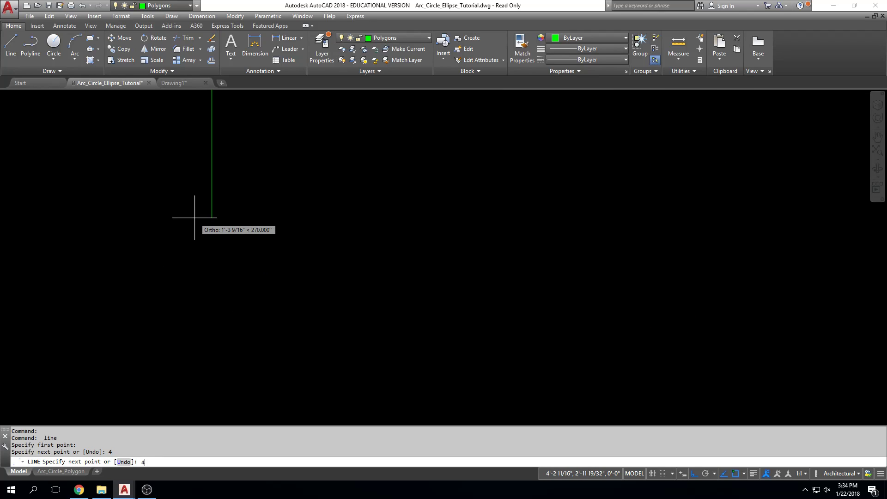
text(4)
key(Return)
scroll(203, 259, down, 3)
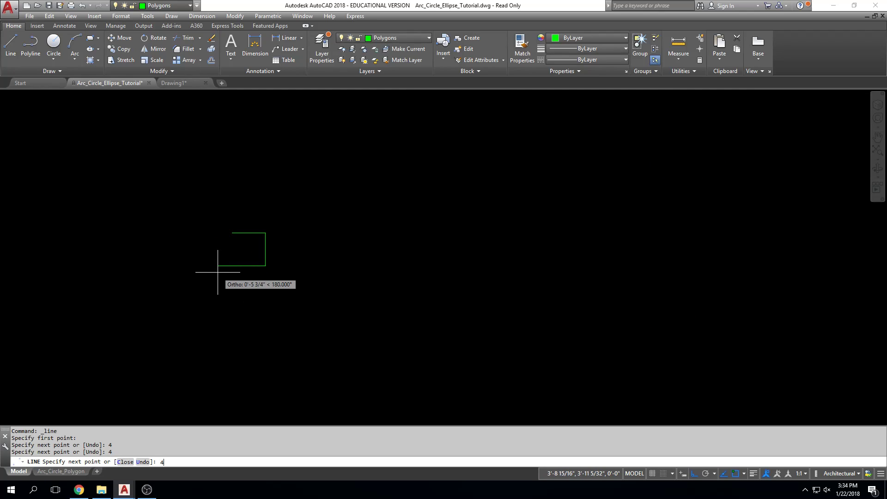
text(4)
key(Return)
click(232, 233)
key(Escape)
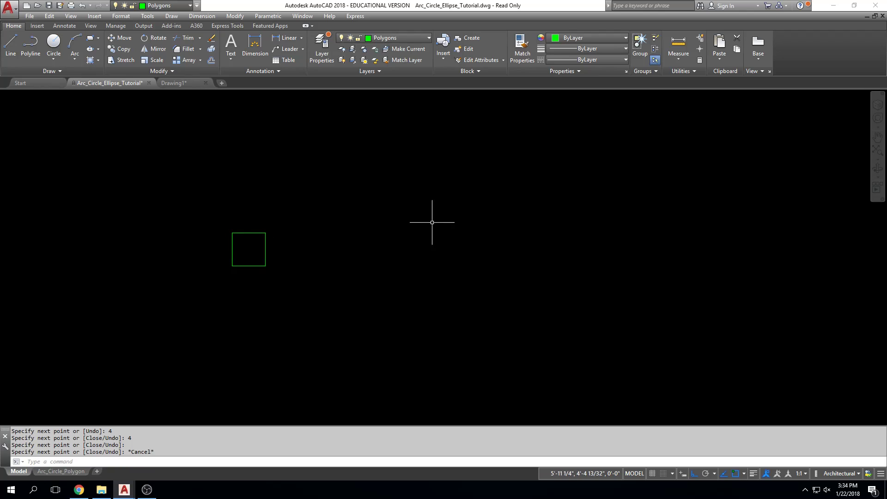
Measure the square's upper and left sides with the DIST command
scroll(258, 224, up, 2)
middle_drag(295, 218, 443, 181)
scroll(443, 180, up, 2)
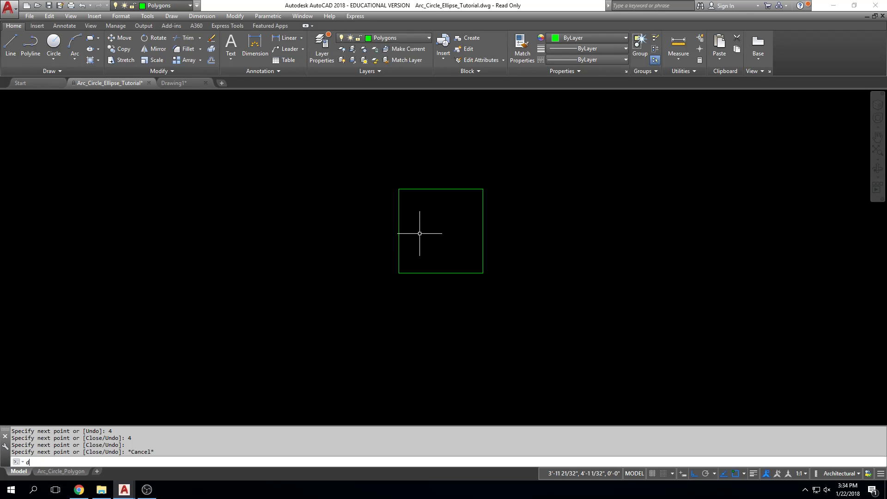
text(dist)
key(Return)
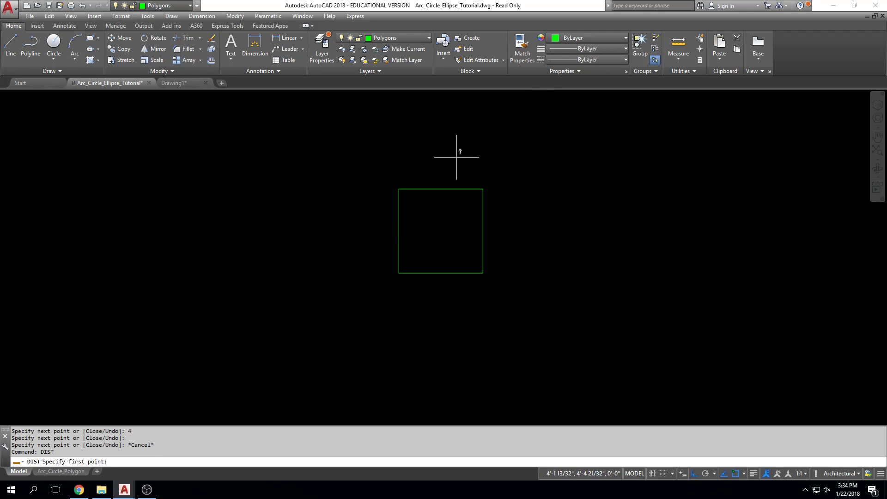
click(395, 187)
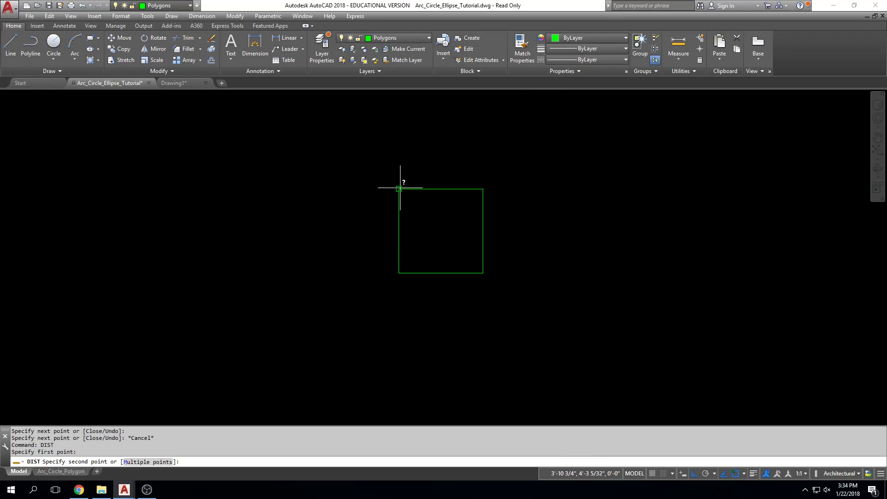
click(480, 187)
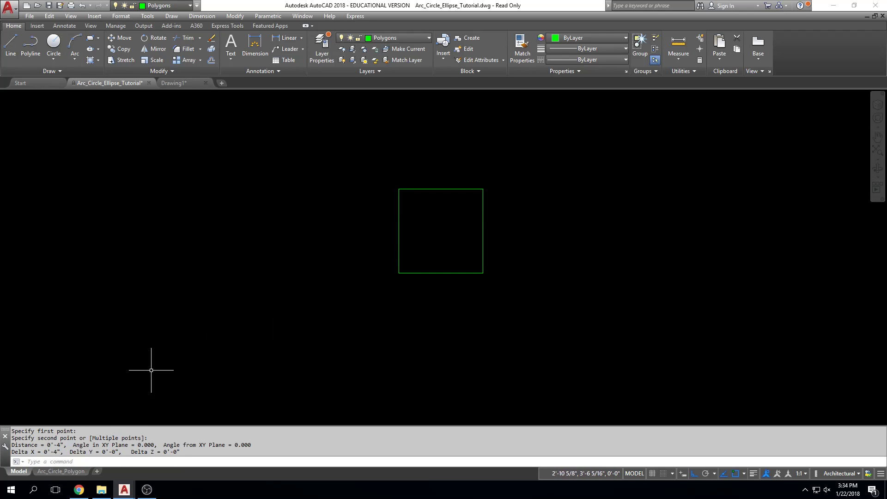
key(Return)
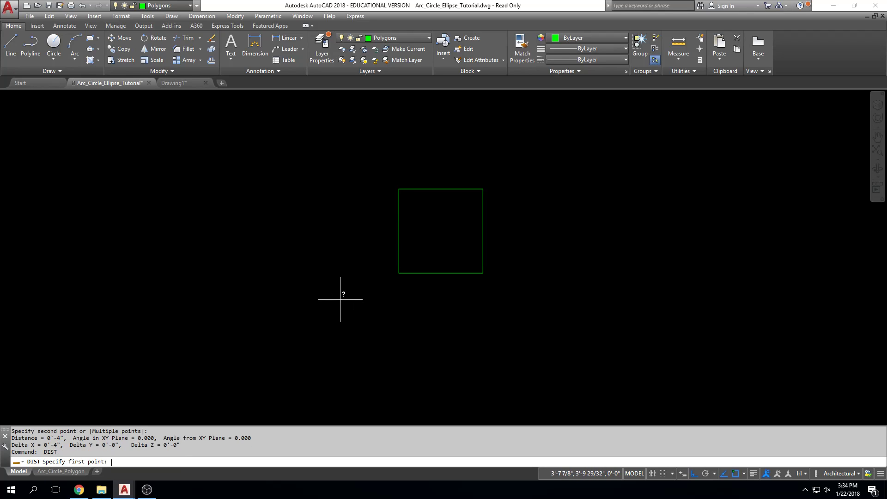
click(399, 189)
click(399, 273)
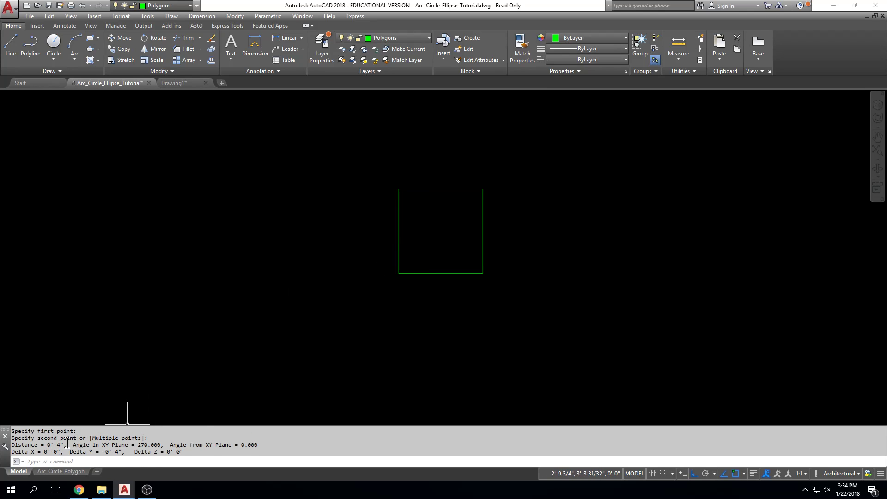
key(Escape)
key(Escape)
key(Escape)
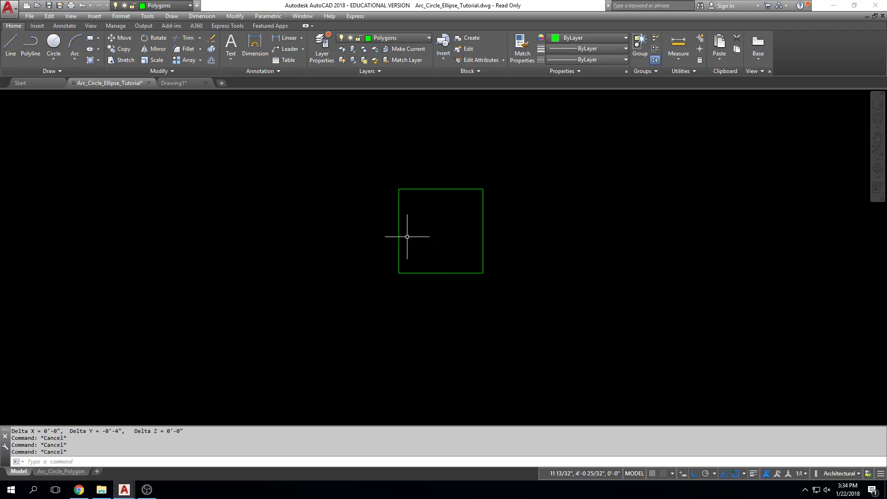
Draw a 2-Point circle inside the square from the midpoint of its left side to the midpoint of its right side
click(54, 58)
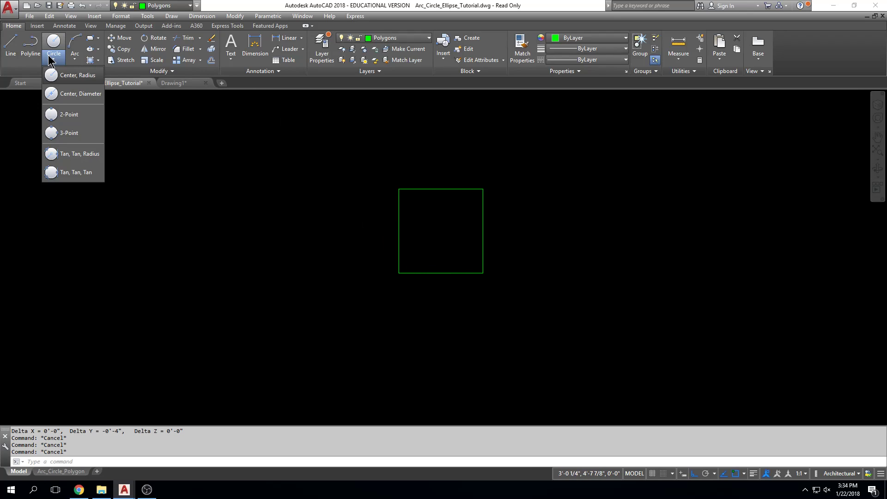
click(83, 116)
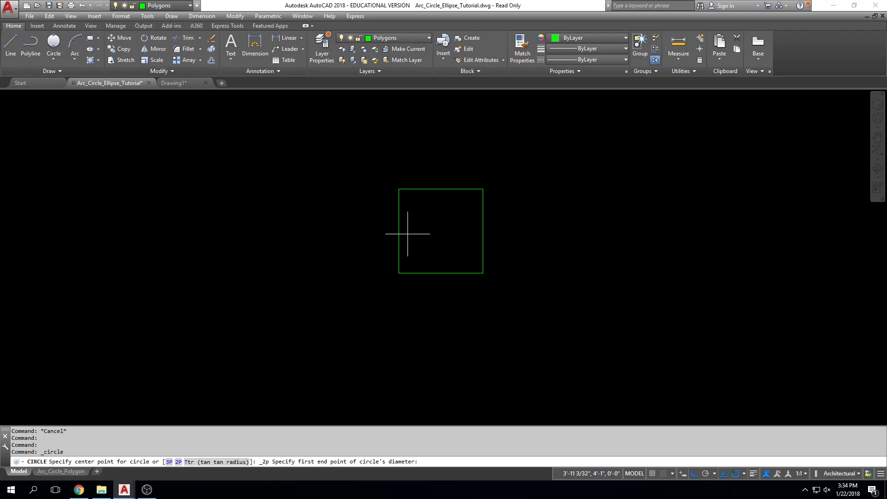
click(399, 231)
click(473, 231)
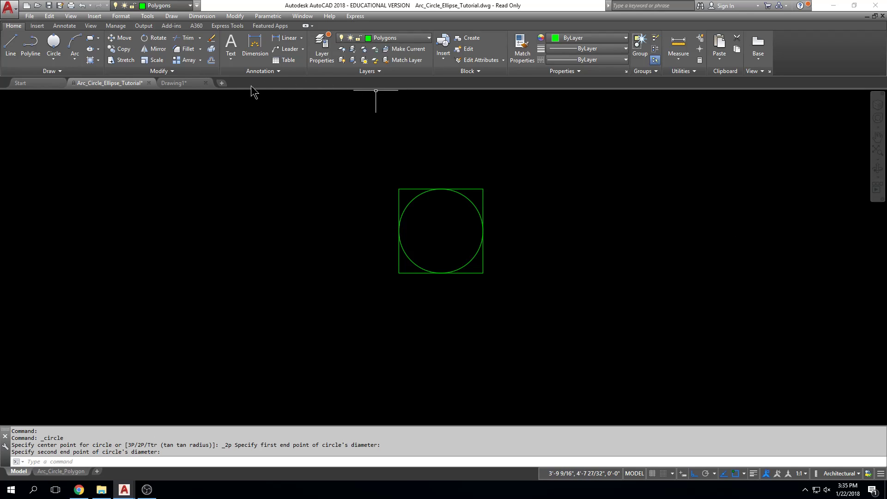
Draw a closed diamond inside the circle from four lines joining the midpoints of the square's sides
click(10, 44)
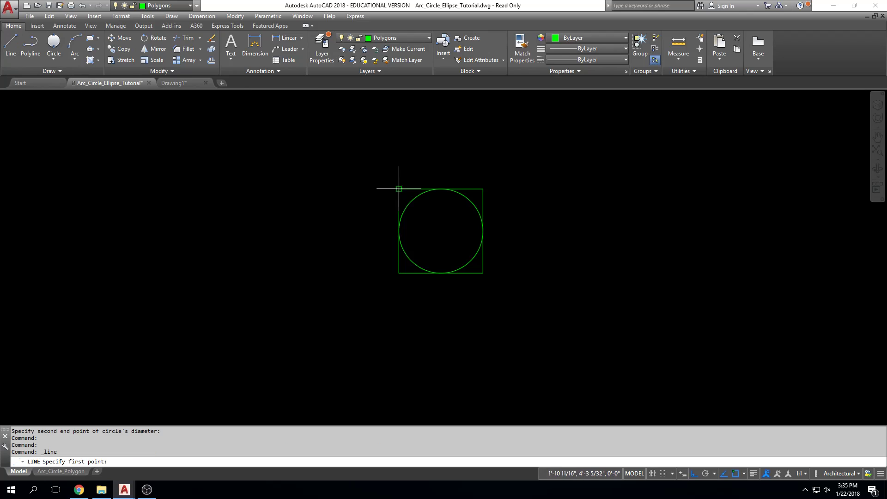
click(441, 189)
click(483, 230)
click(441, 273)
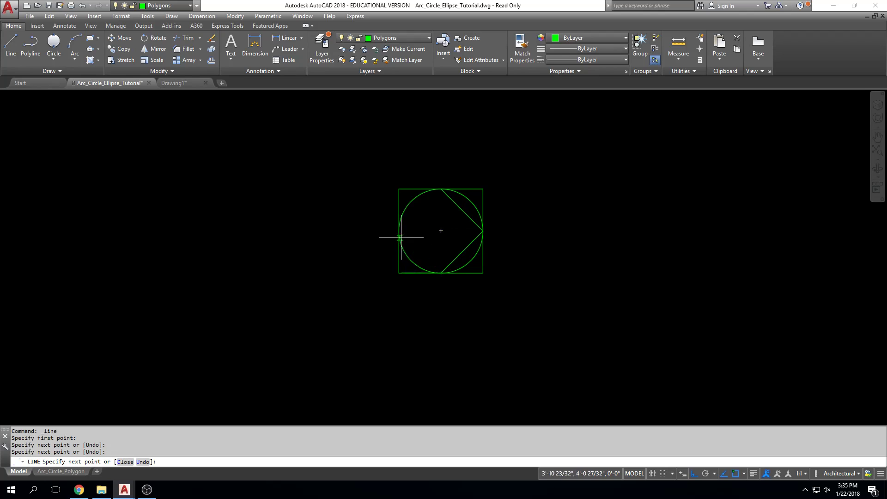
click(399, 231)
click(441, 188)
key(Escape)
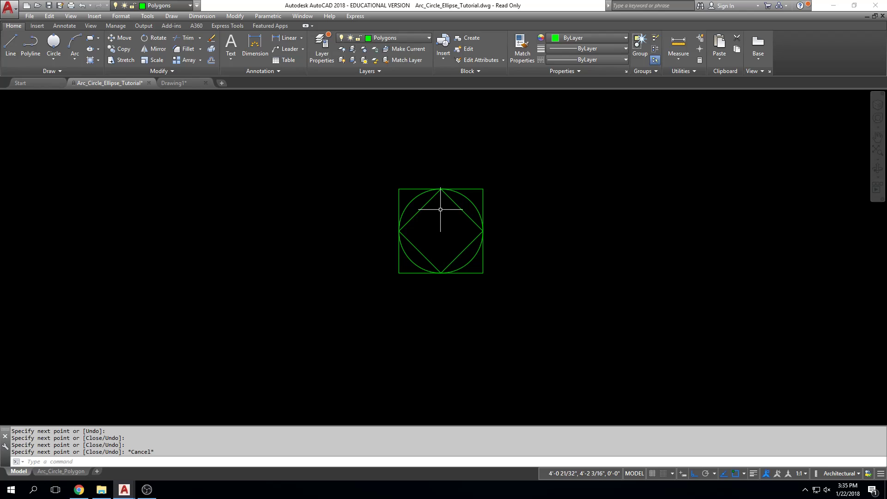
Draw two connected lines from the diamond's top vertex down to its center and across to its right vertex
click(10, 45)
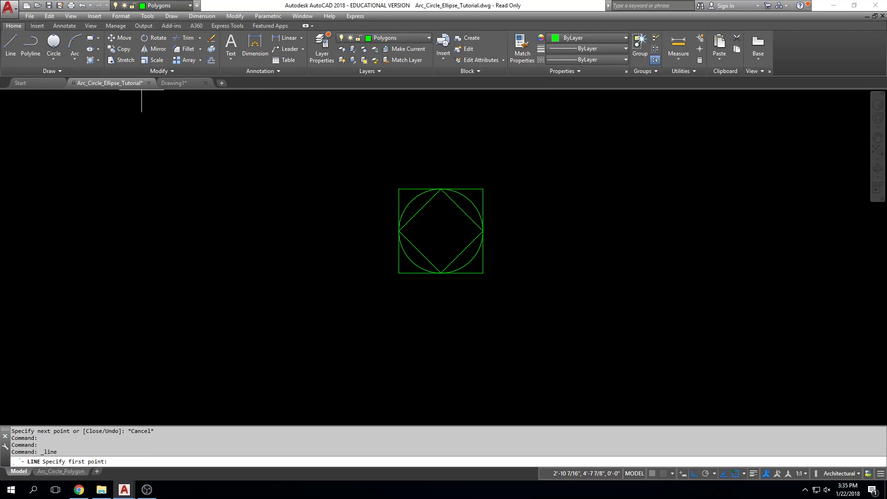
scroll(451, 183, up, 2)
click(435, 192)
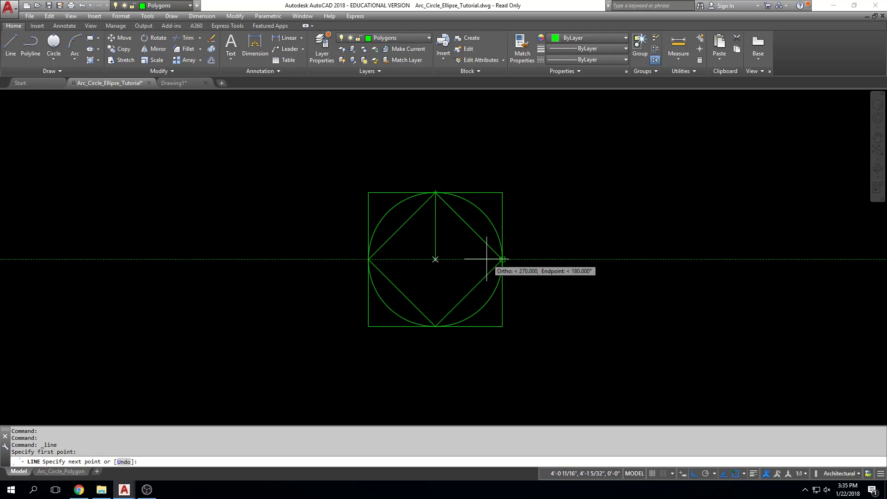
click(447, 260)
click(503, 259)
key(Escape)
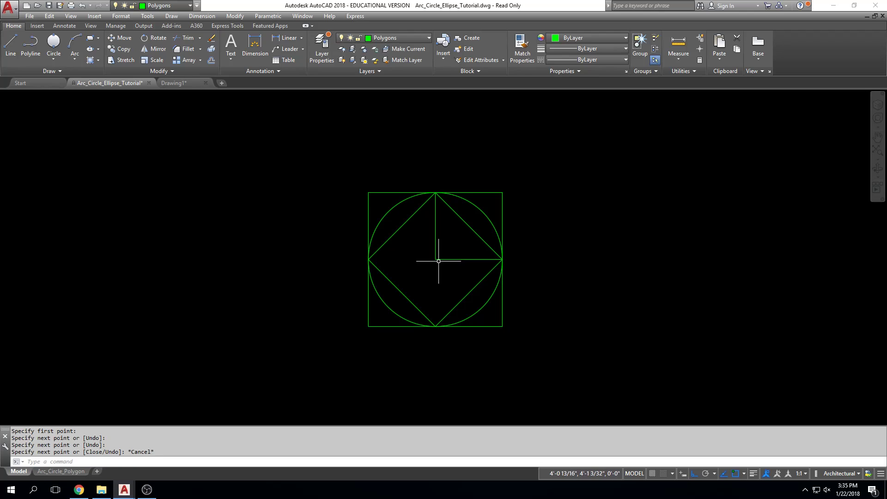
Draw two separate lines from the diamond's center to its bottom vertex and to its left vertex
key(Return)
click(435, 259)
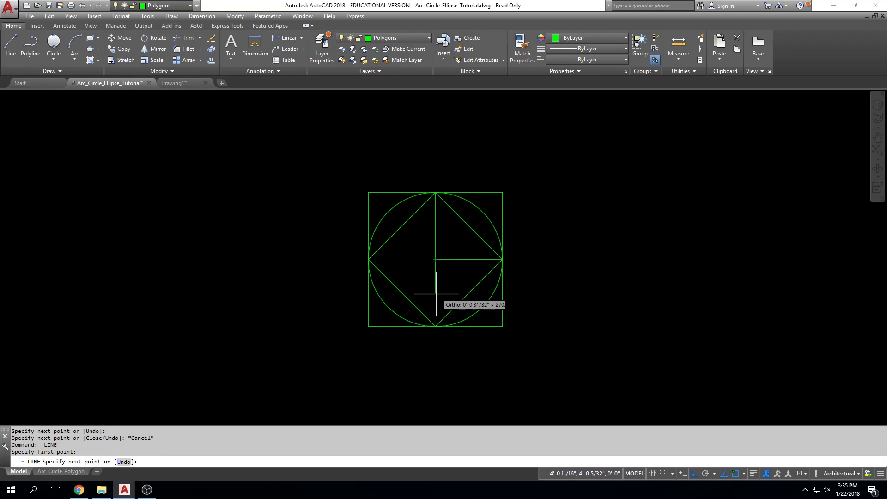
click(435, 326)
key(Return)
key(Return)
click(436, 260)
click(368, 259)
key(Escape)
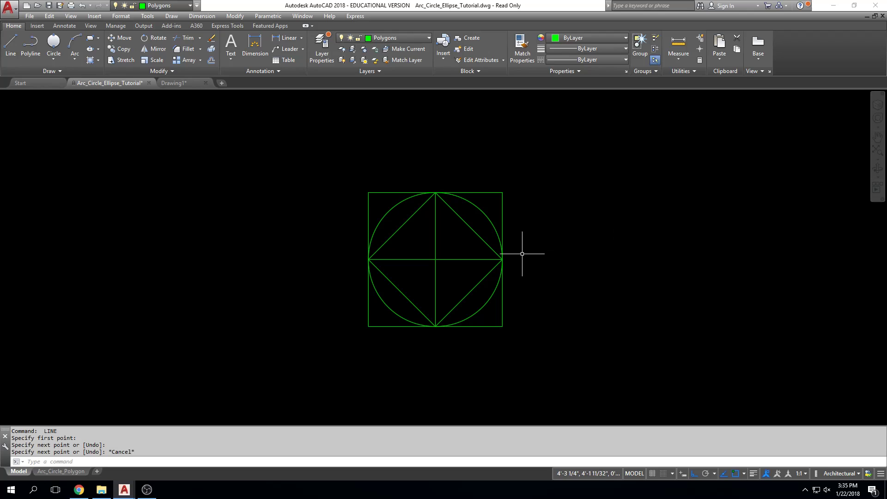
Draw a 2-Point circle inside the diamond from the midpoint of the upper vertical line to the midpoint of the lower one
click(55, 61)
click(71, 119)
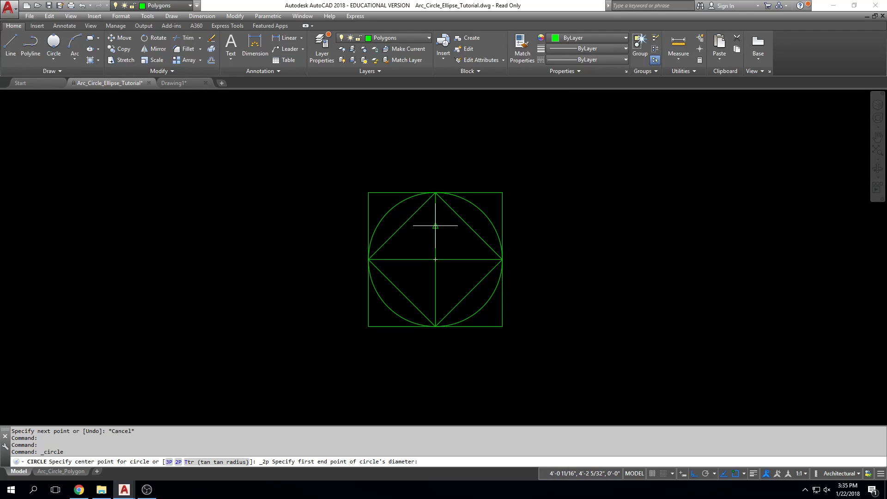
click(436, 226)
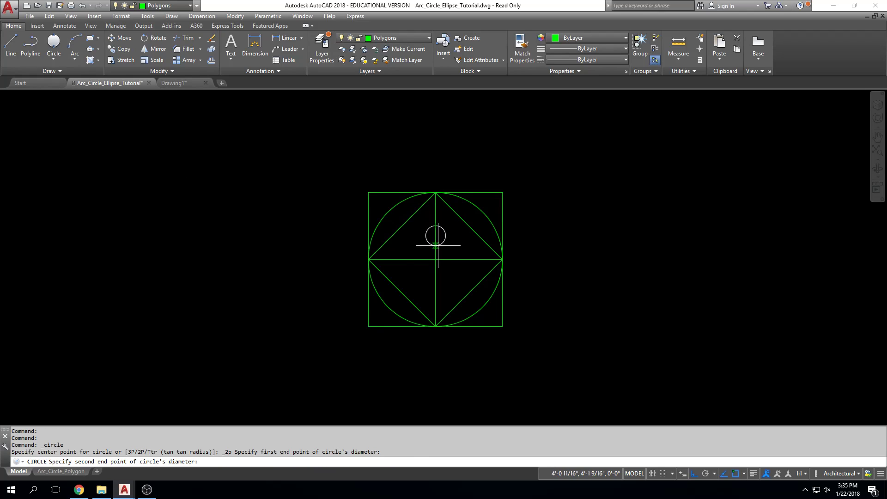
click(435, 293)
key(Escape)
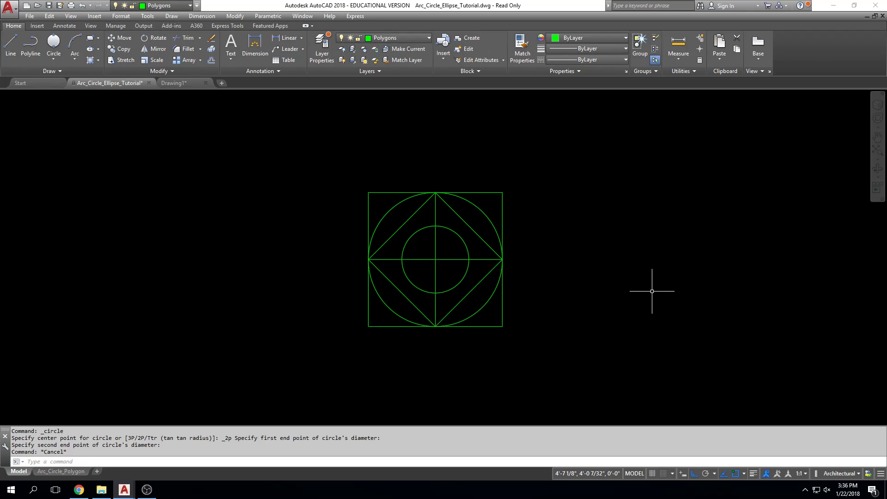
key(Escape)
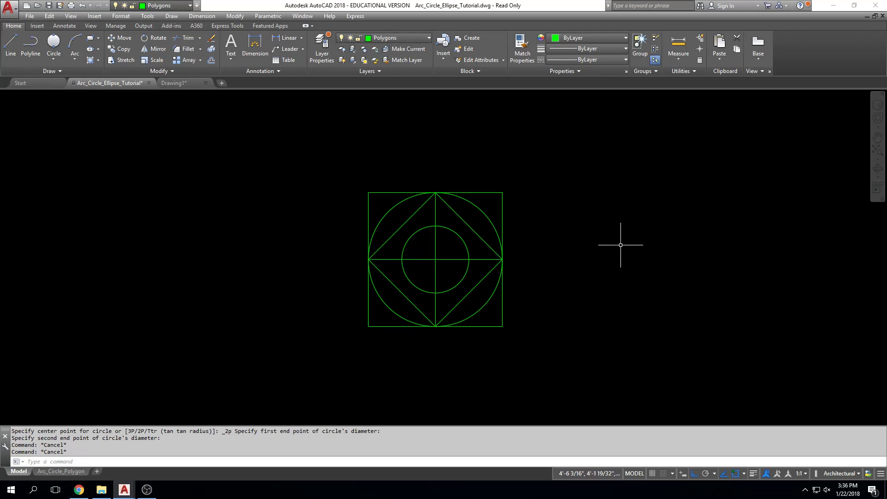
Erase the whole practice figure of square, circles, diamond and center lines
click(574, 140)
click(333, 372)
key(Delete)
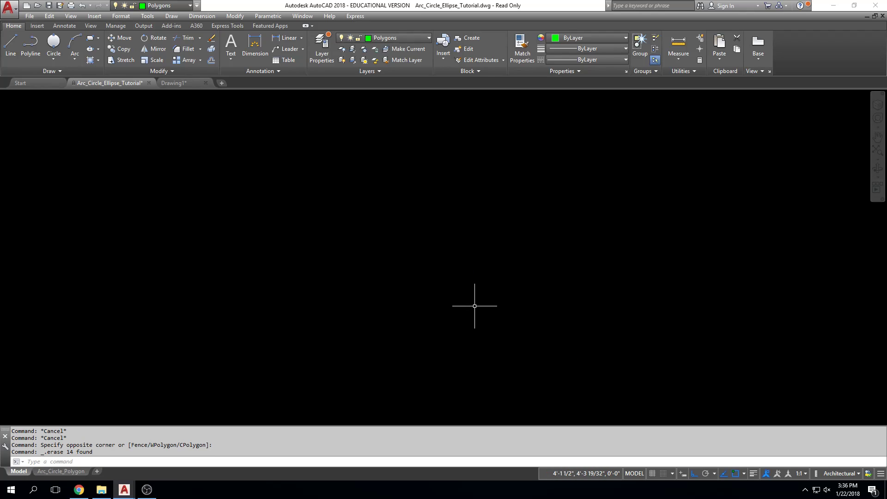
Zoom to the drawing's extents and display the choice between the Rectangle and Polygon tools
middle_drag(201, 219, 451, 136)
middle_drag(199, 295, 537, 146)
middle_drag(200, 268, 502, 254)
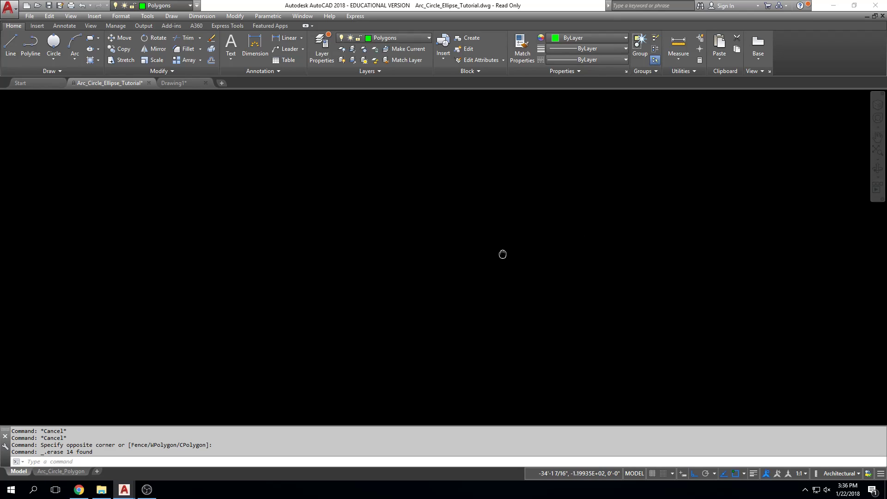
middle_click(459, 244)
middle_click(459, 243)
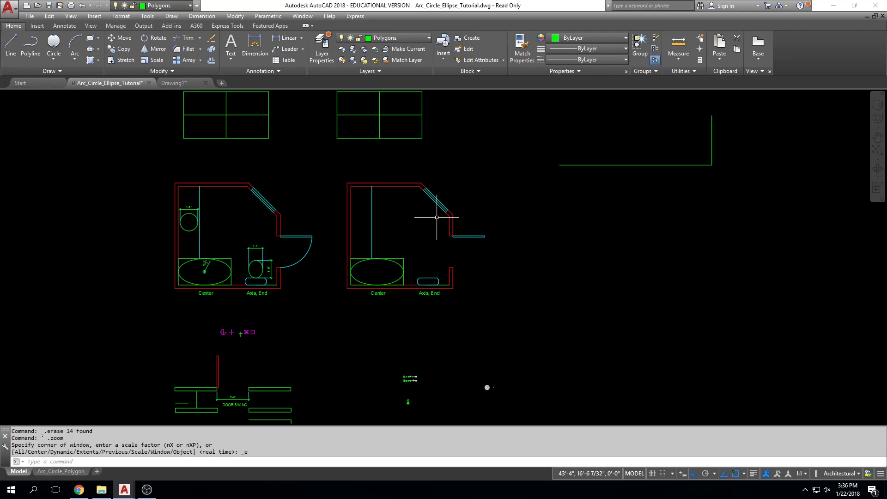
click(98, 41)
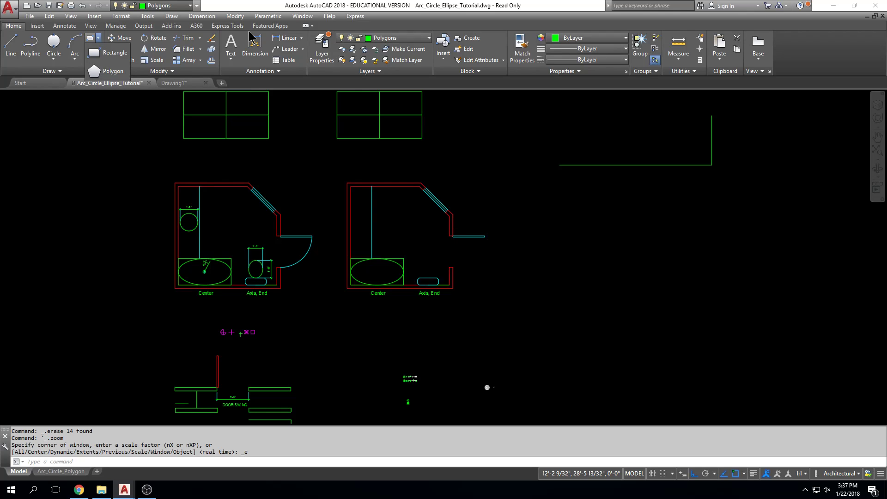
Draw a freehand rectangle with the Rectangle tool in the empty space right of the second bathroom plan
key(Escape)
key(Escape)
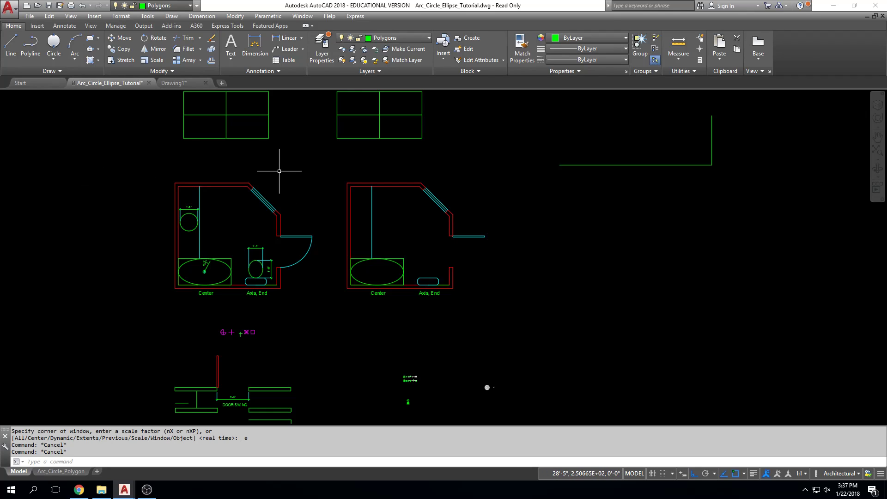
click(98, 39)
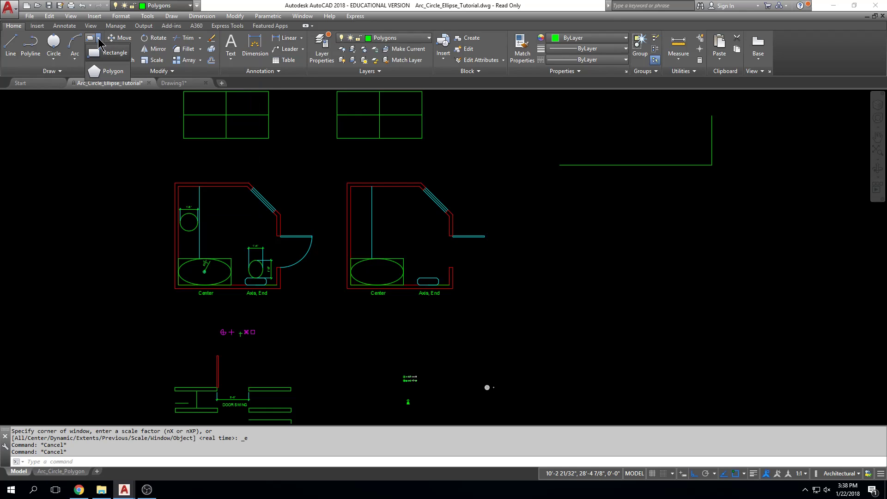
click(116, 54)
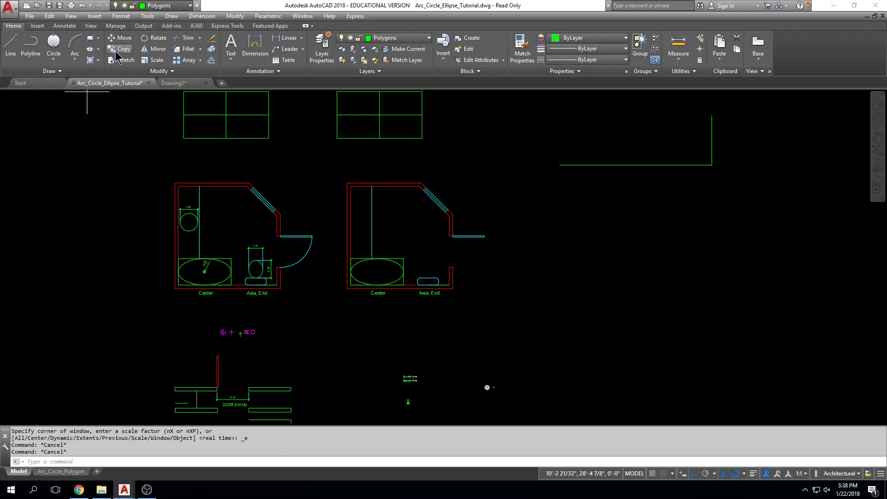
mouse_move(575, 321)
middle_down()
mouse_move(553, 319)
mouse_move(559, 260)
middle_up()
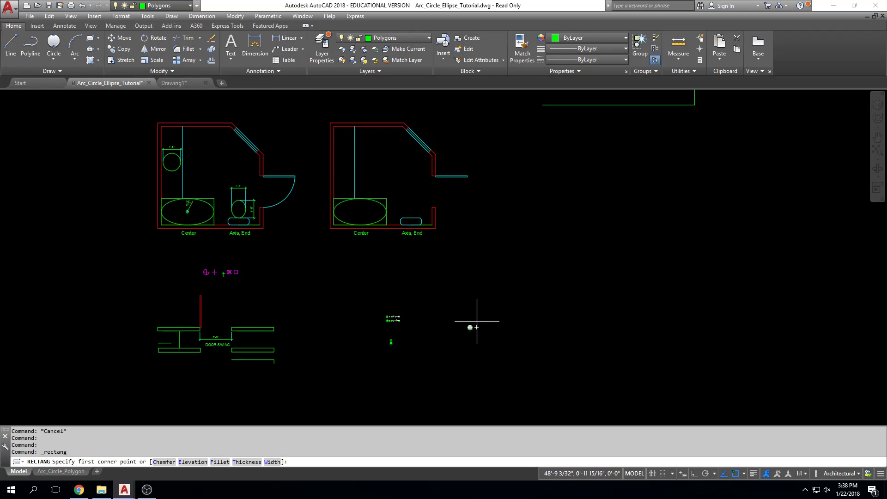
click(489, 277)
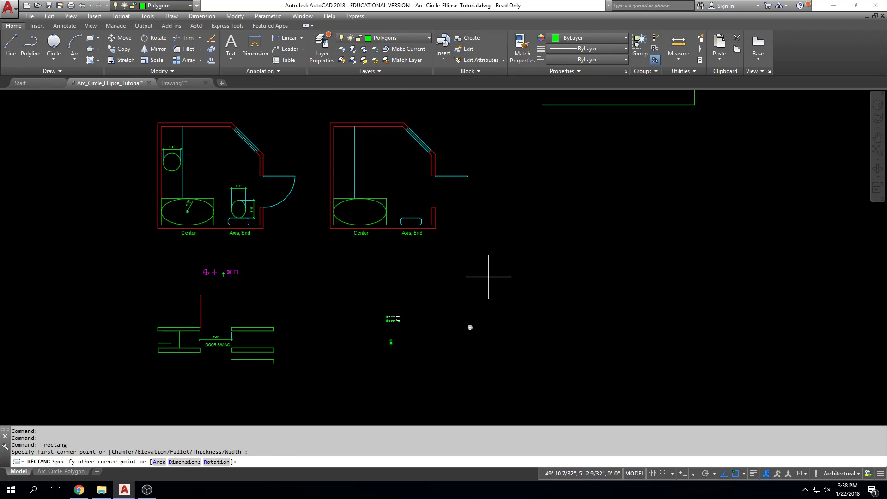
click(557, 228)
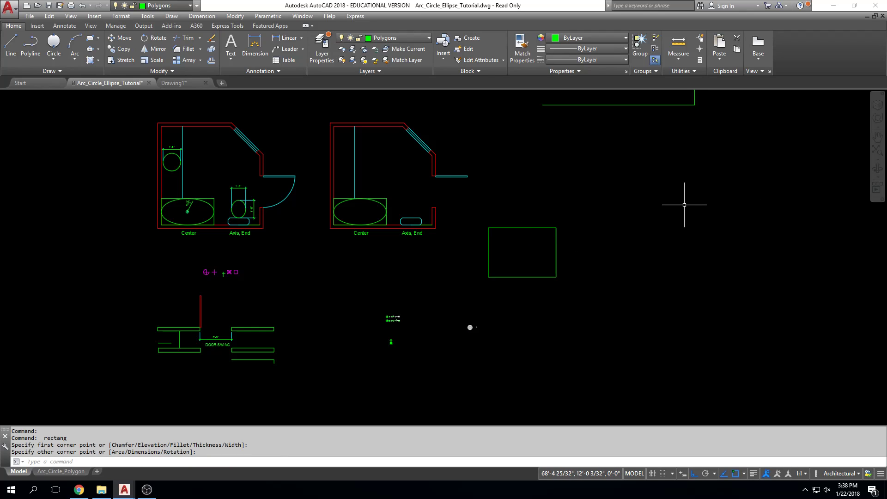
Draw two more freehand rectangles right of the first one, a tall narrow one and a nearly square one beside it
key(Return)
click(584, 254)
click(605, 202)
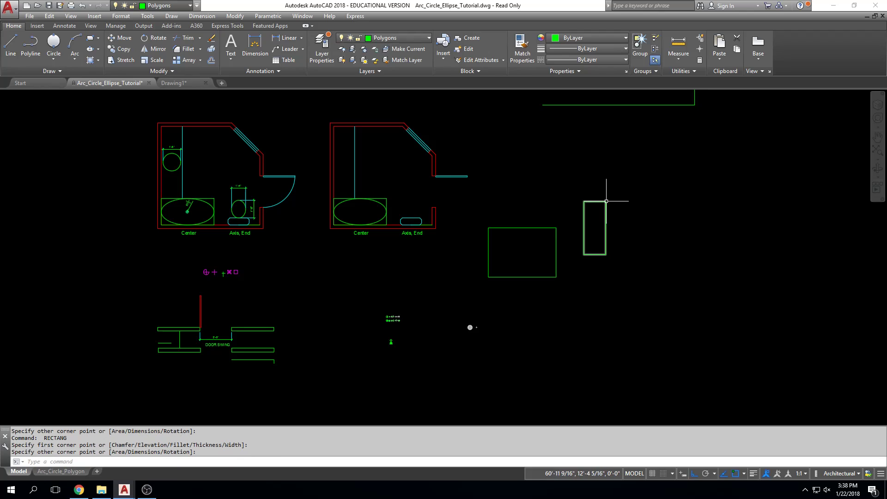
key(Return)
click(605, 278)
click(661, 230)
key(Return)
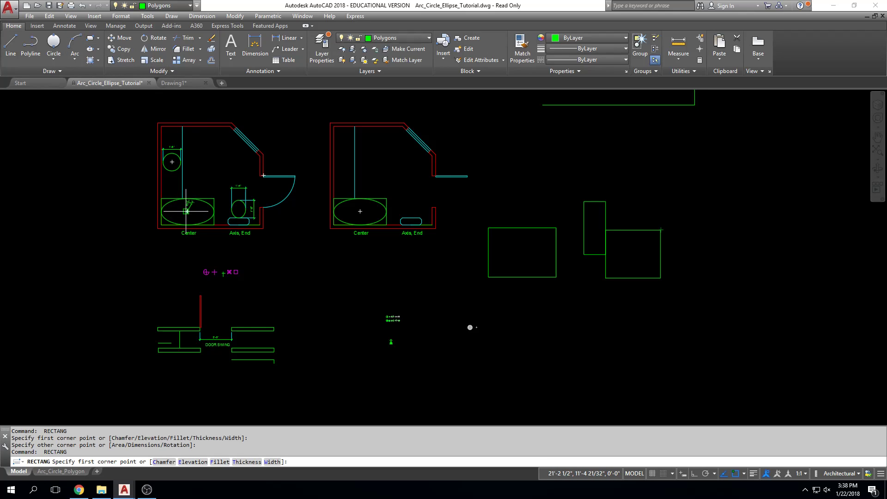
key(Escape)
text(rect)
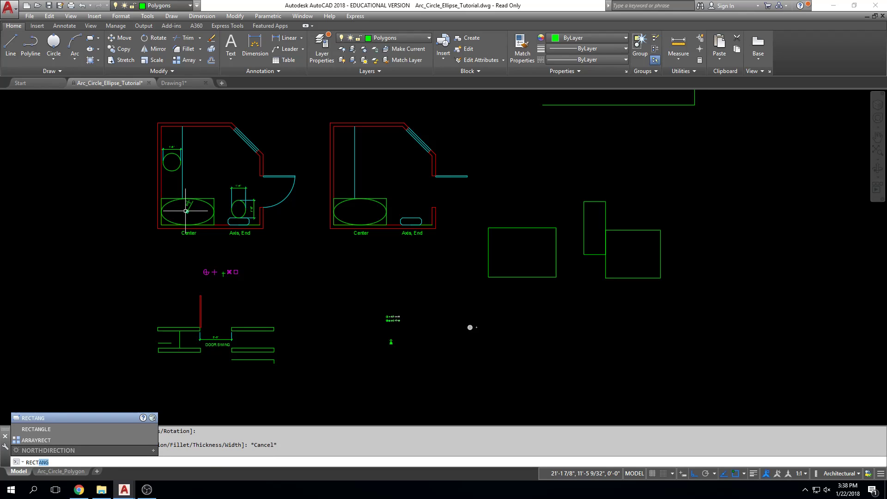
key(Return)
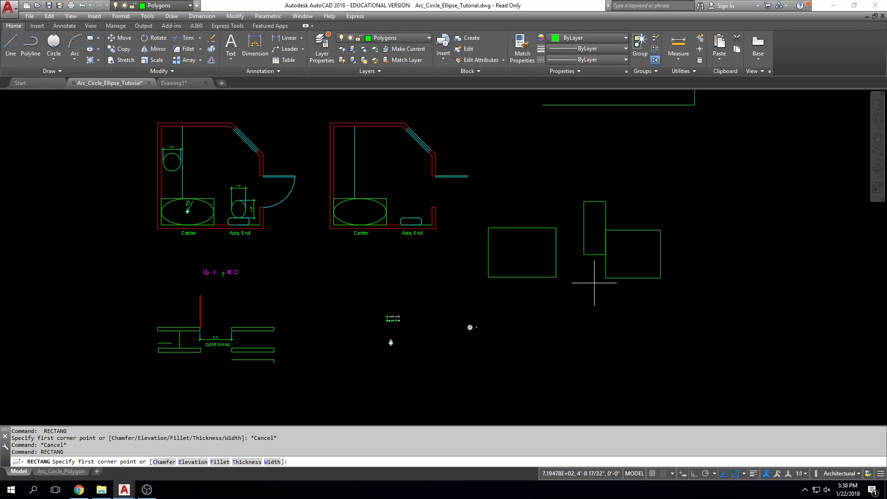
key(Escape)
key(Escape)
key(Escape)
key(Escape)
key(Escape)
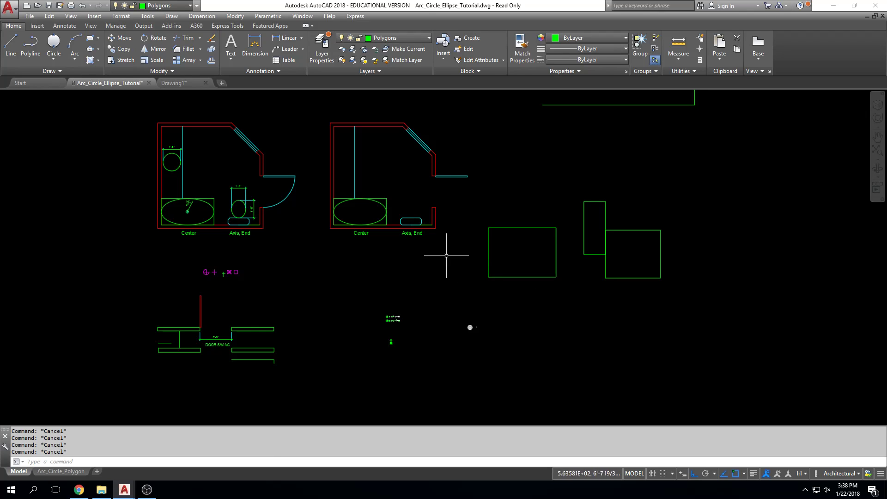
Draw a 10' by 10' rectangle with the Dimensions option, extending down and left from a corner right of the door swing detail
click(92, 40)
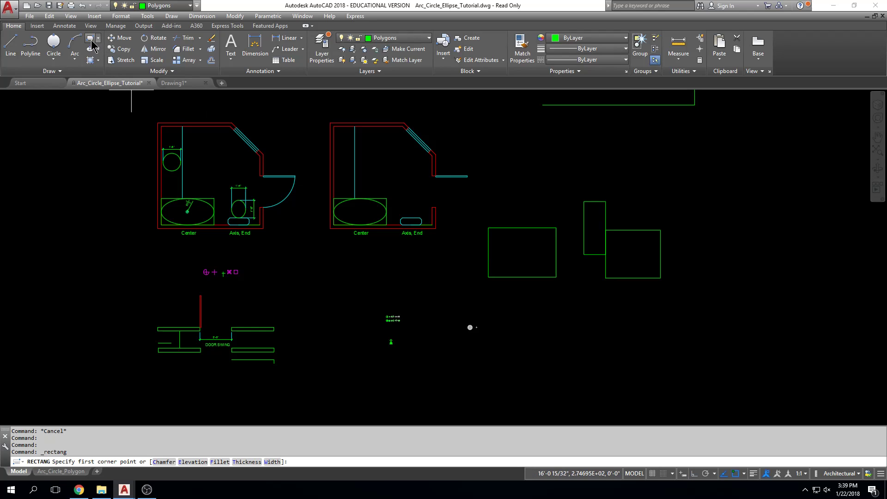
scroll(266, 381, up, 4)
scroll(299, 348, up, 4)
middle_drag(410, 317, 343, 301)
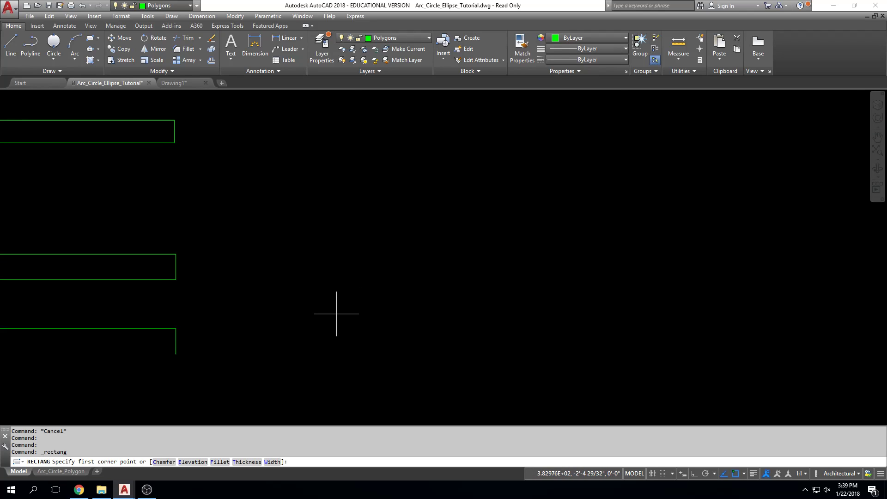
click(336, 314)
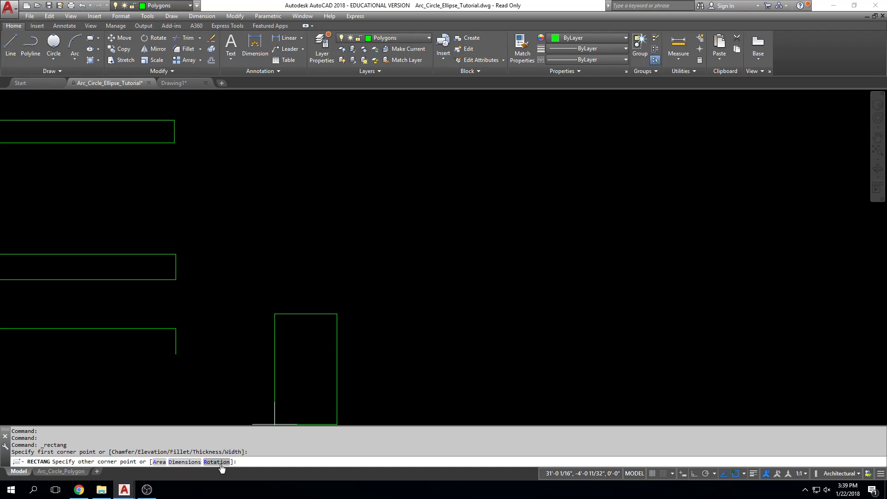
click(190, 463)
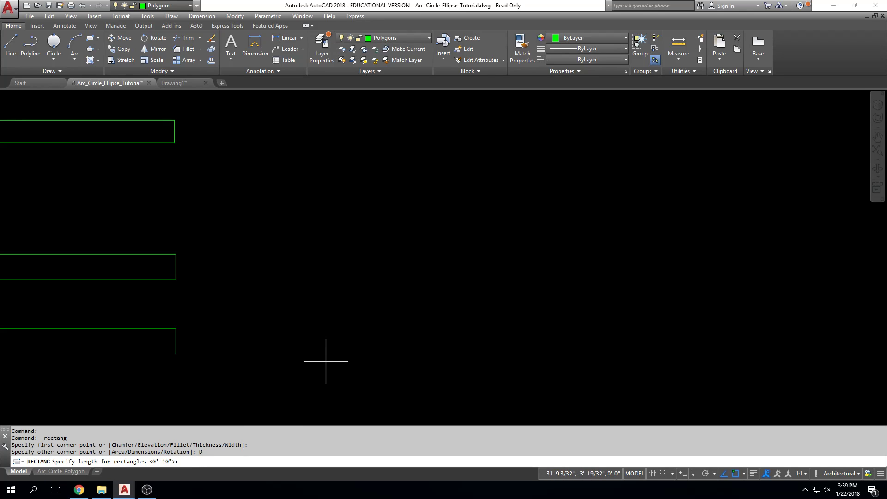
text(10)
key(Return)
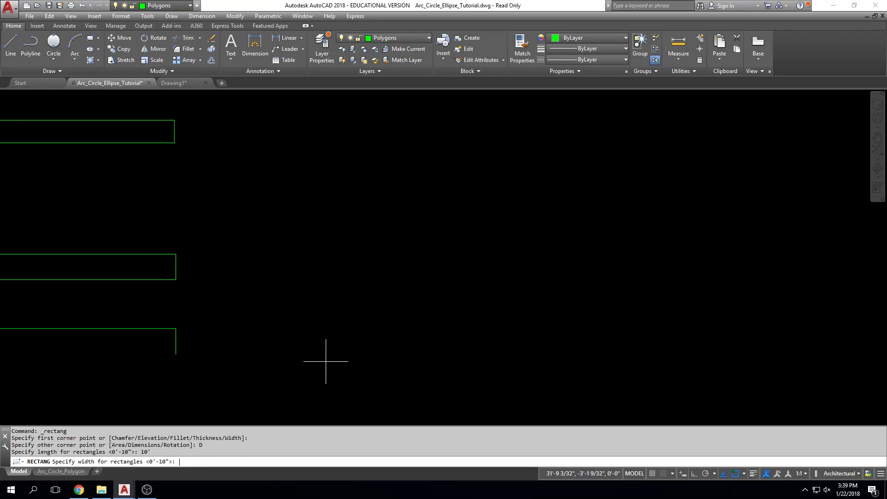
text(10)
key(Return)
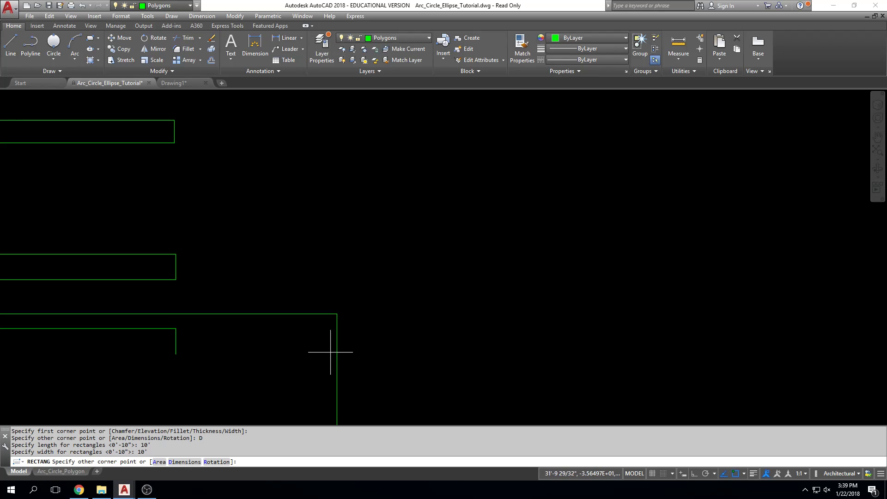
scroll(326, 362, down, 3)
scroll(330, 352, down, 3)
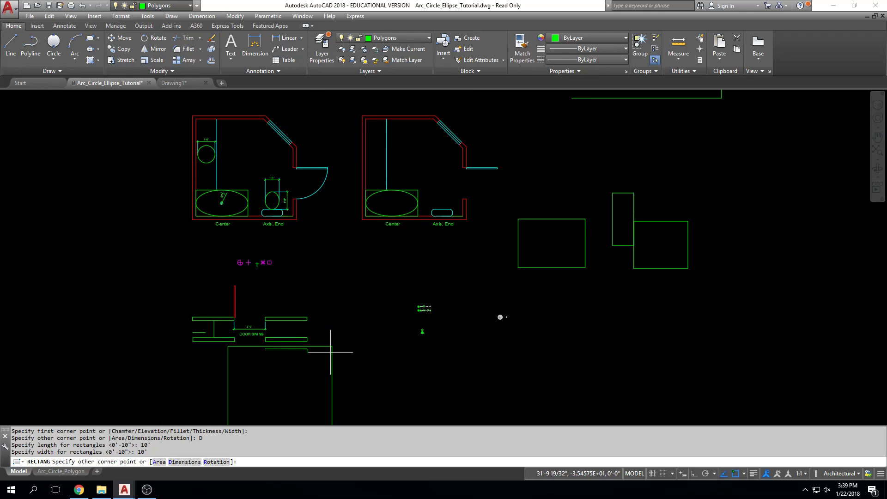
scroll(347, 347, down, 1)
middle_drag(341, 337, 345, 310)
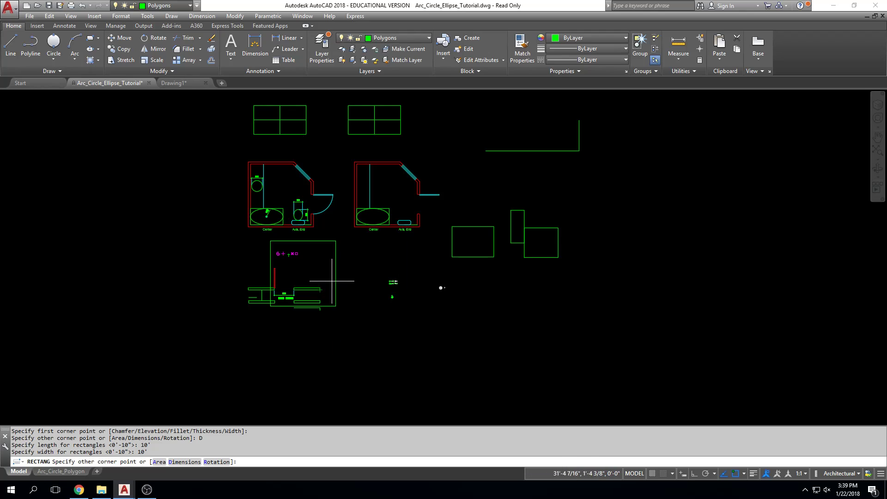
click(320, 342)
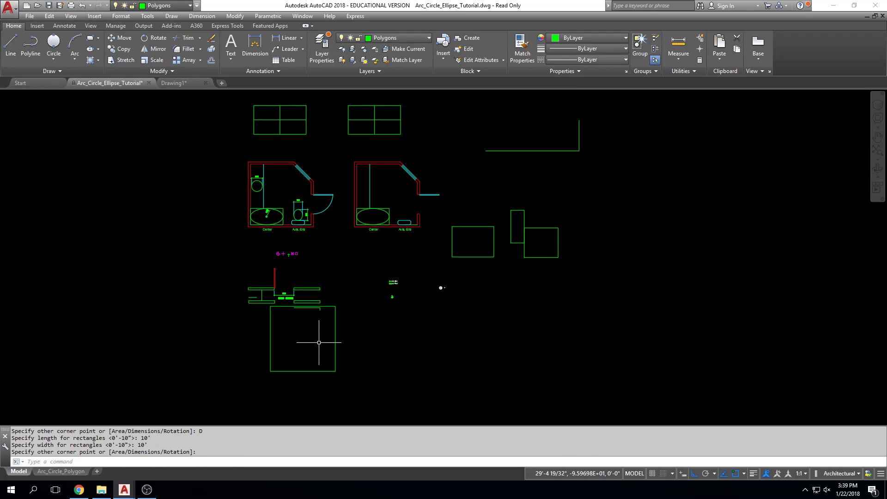
Draw a rectangle 30" long and 60" wide with the Dimensions option in the empty space left of the bathroom plans, extending up and right
click(91, 45)
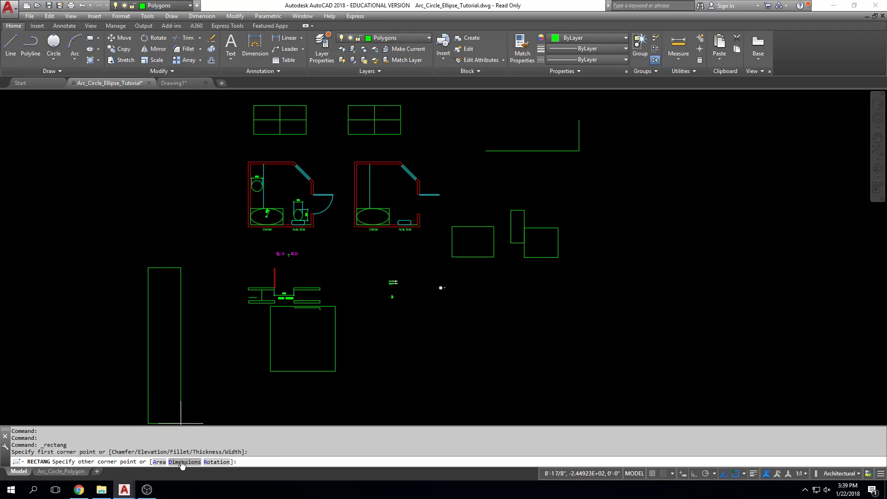
click(184, 463)
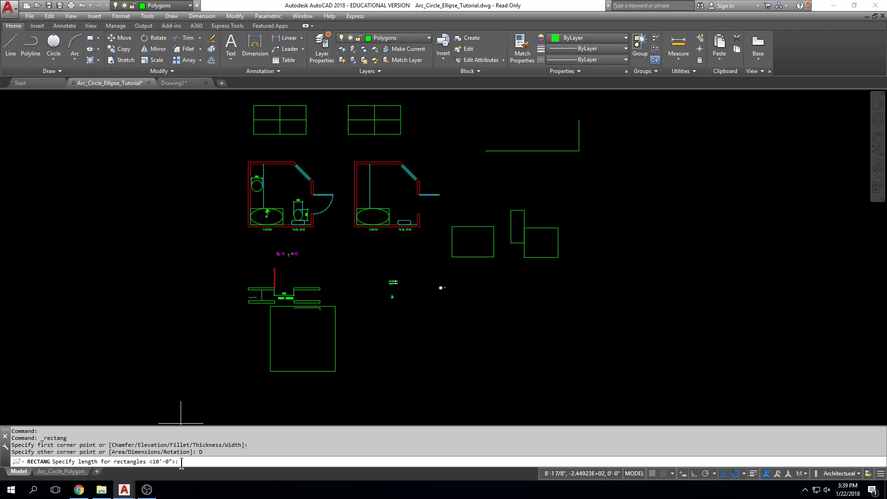
text(30)
key(Return)
text(60)
key(Return)
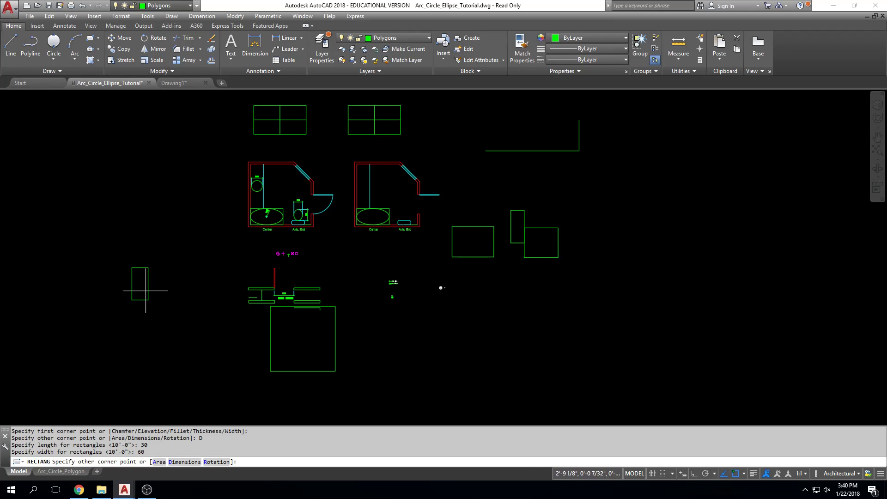
click(158, 250)
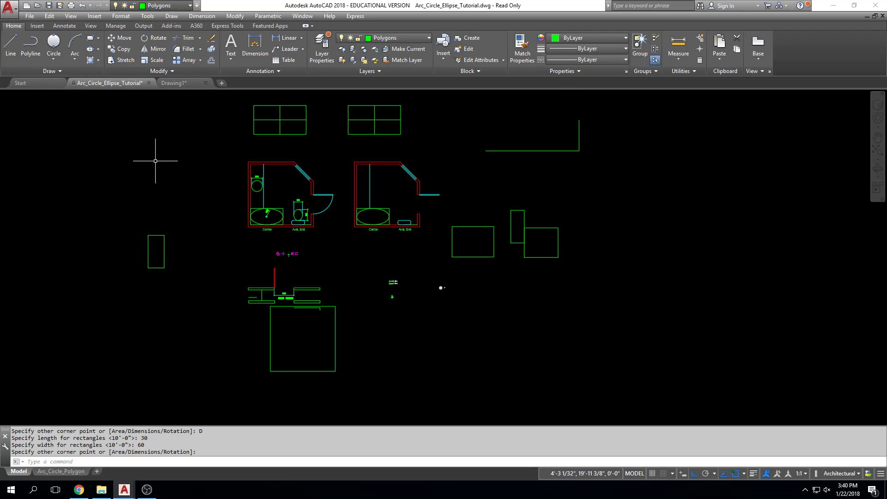
Draw a rectangle 48" long and 60" wide with the Dimensions option from the 10' square's center toward its upper right
text(rect)
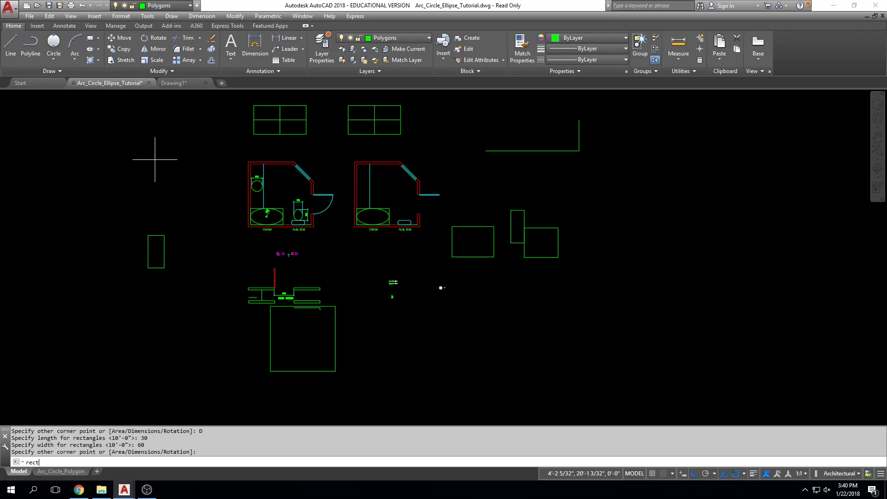
key(Return)
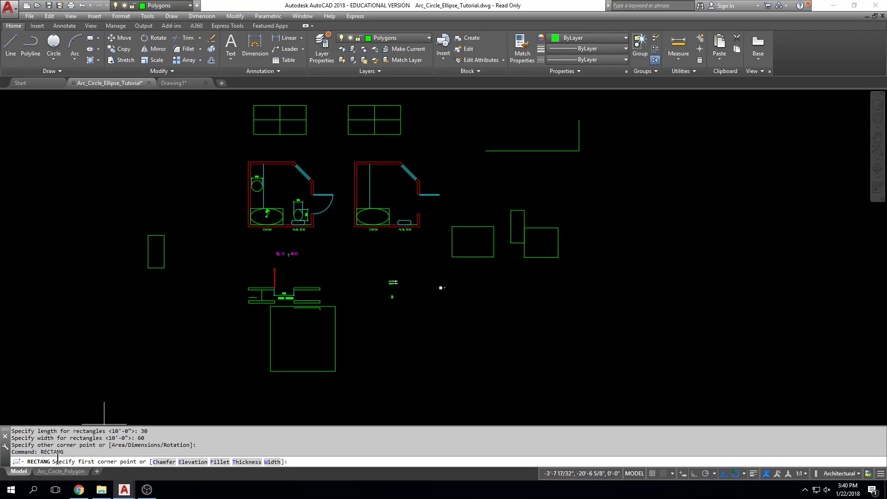
scroll(324, 384, up, 5)
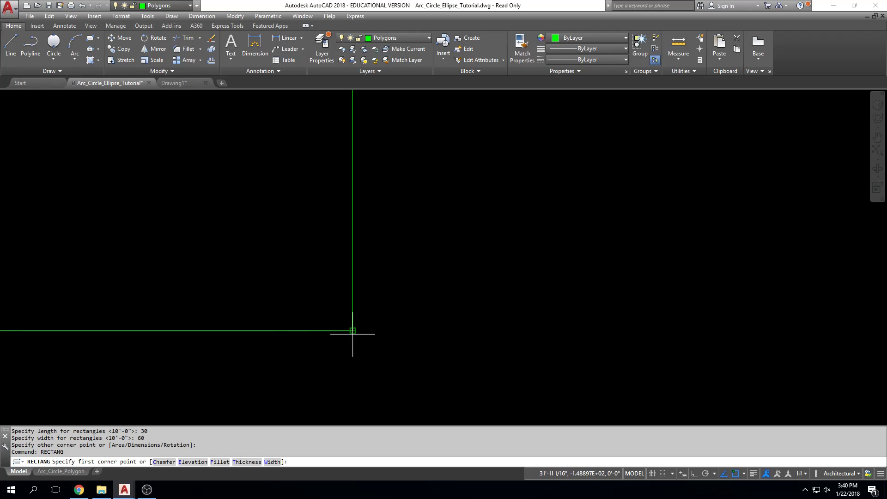
scroll(353, 330, down, 5)
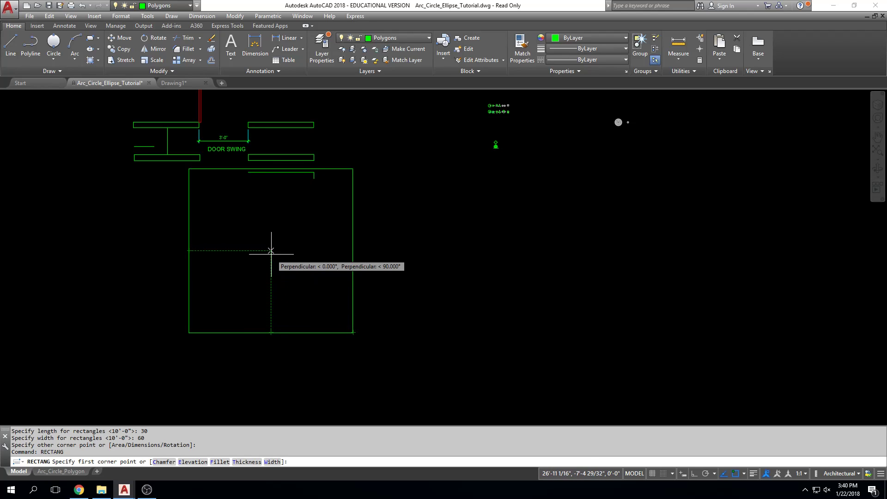
click(271, 251)
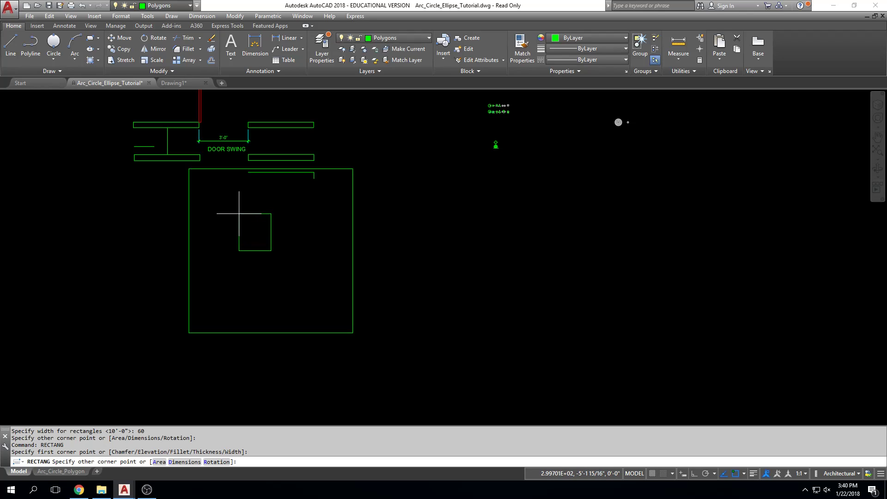
click(190, 462)
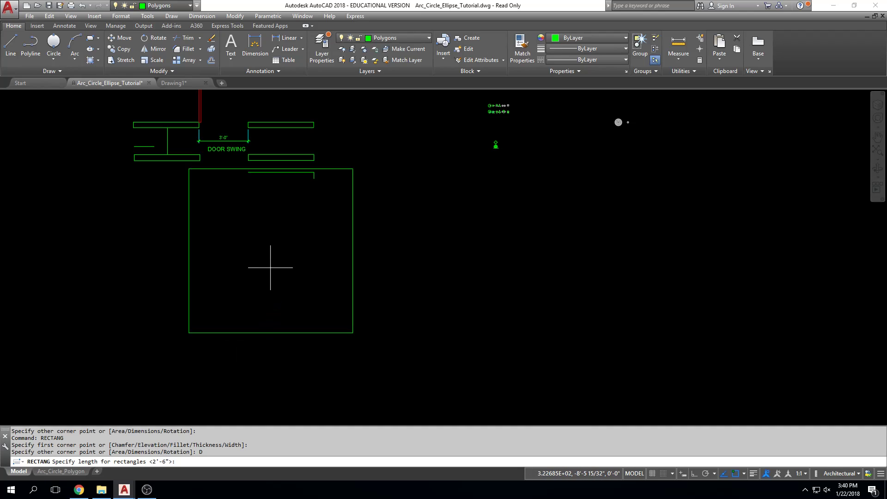
text(48)
key(Return)
text(60)
key(Return)
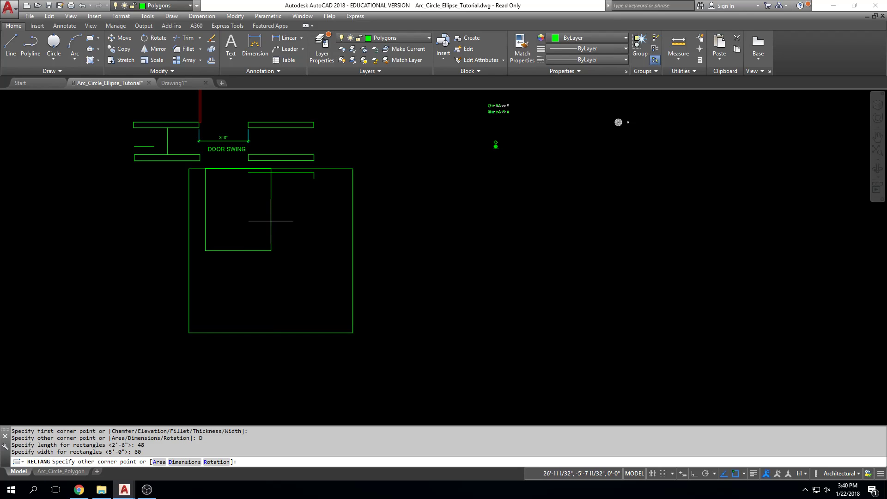
click(310, 220)
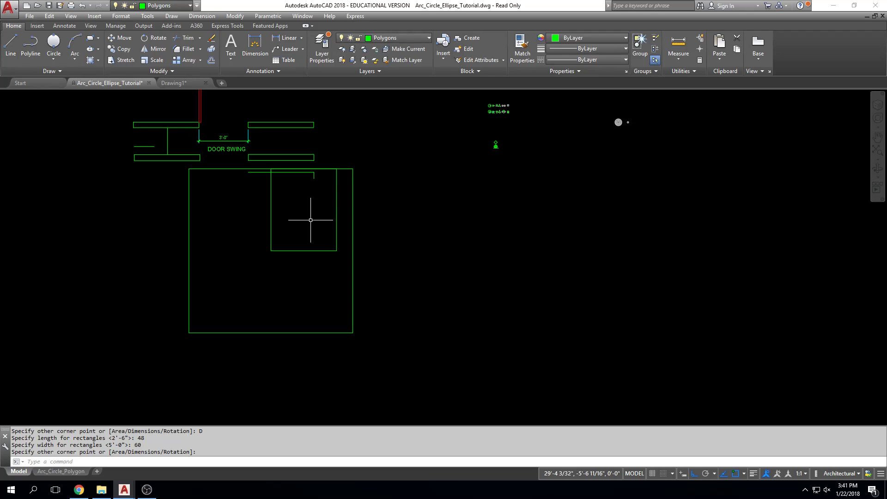
click(91, 40)
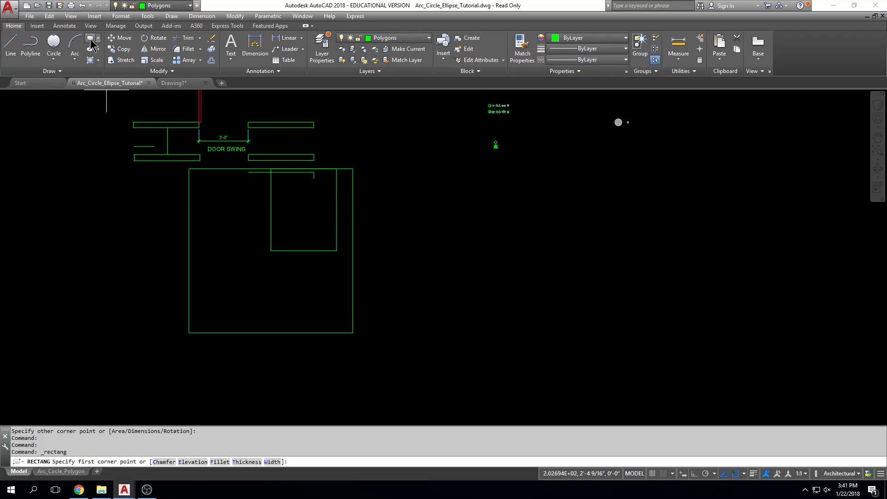
click(467, 304)
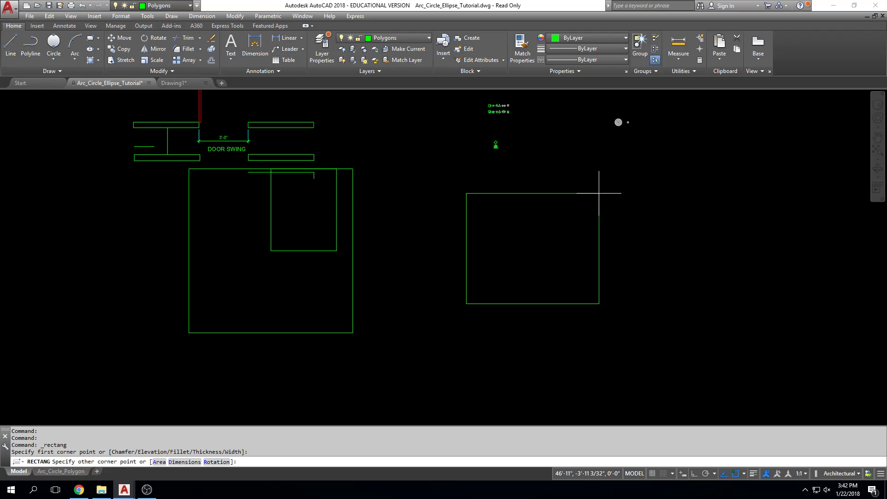
text(@)
text(,60)
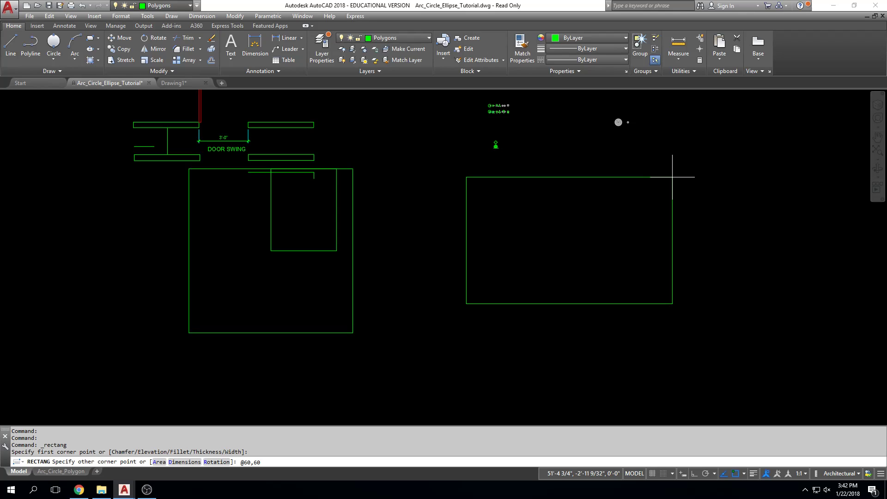
key(Return)
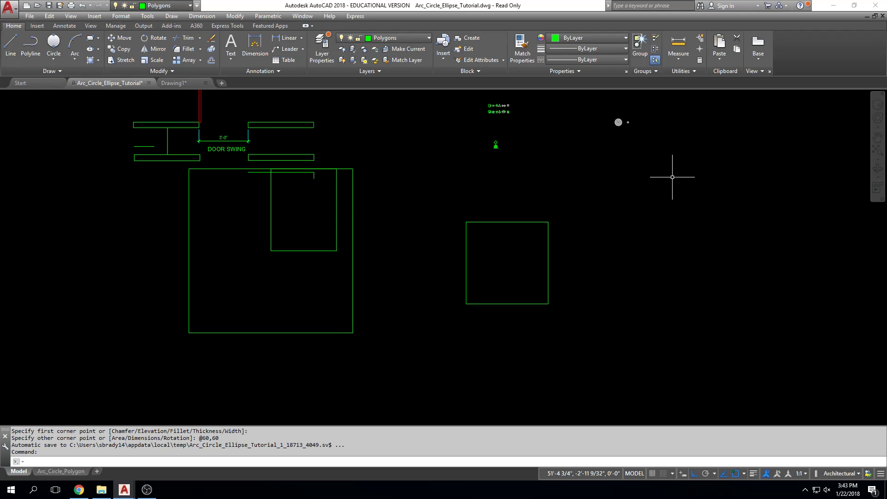
key(Escape)
key(Escape)
key(Escape)
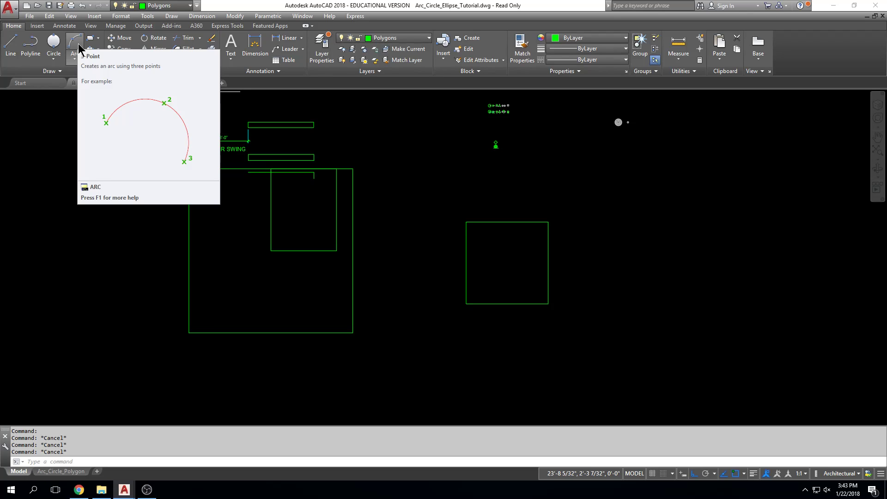
key(Escape)
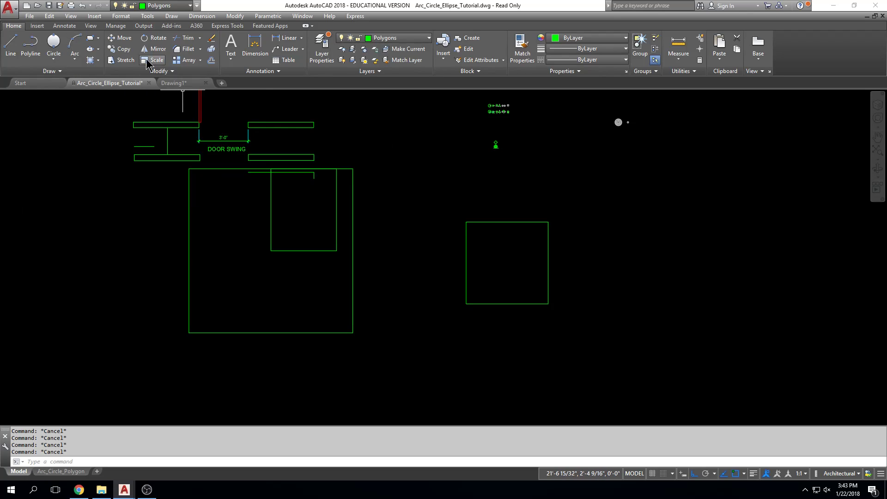
click(90, 38)
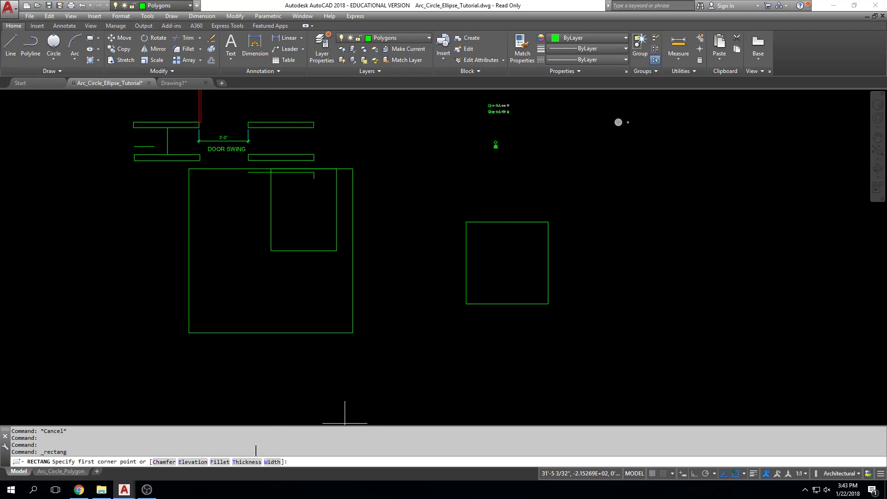
click(367, 399)
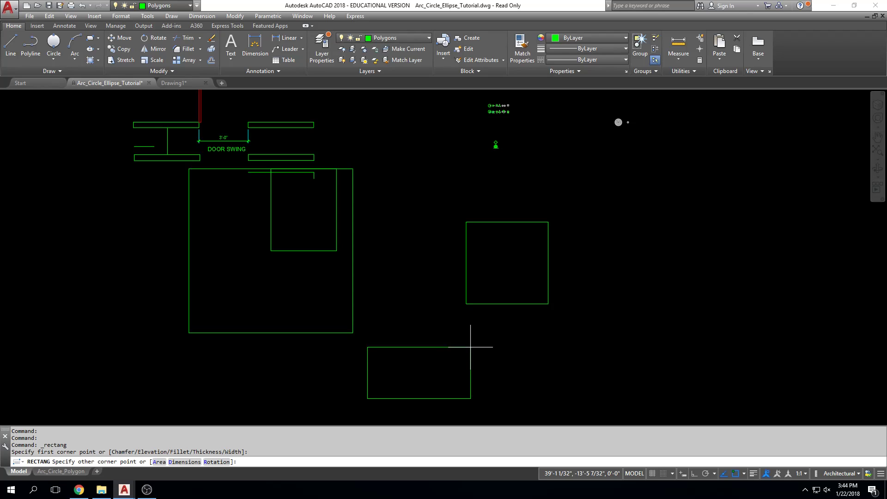
key(Escape)
key(Escape)
key(Escape)
key(Escape)
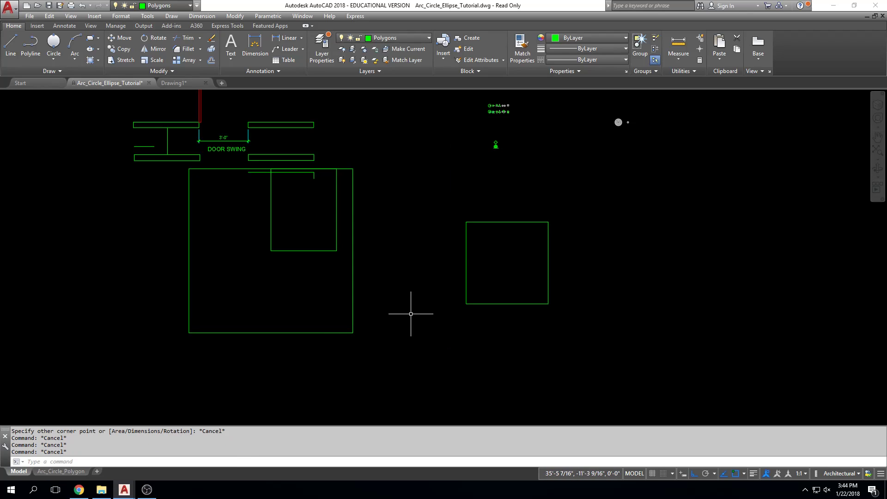
Delete the three practice rectangles below and right of the door swing detail
scroll(463, 293, down, 1)
middle_drag(463, 293, 462, 313)
middle_click(462, 289)
middle_click(463, 289)
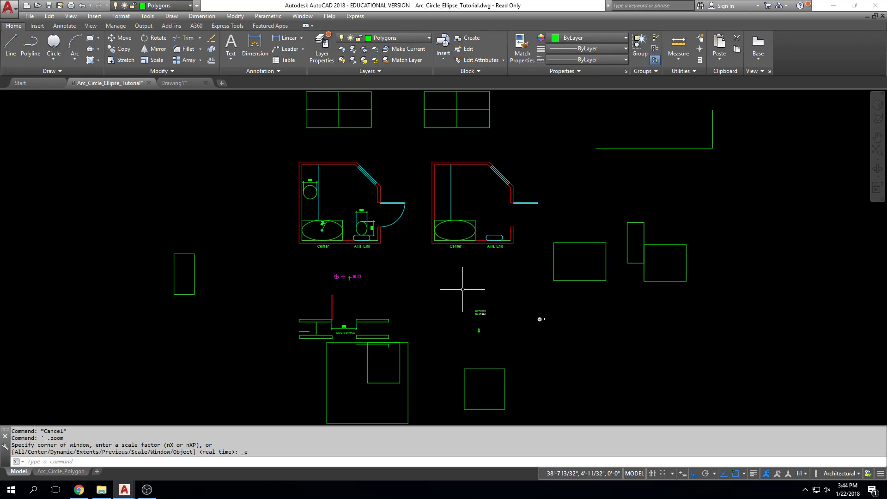
middle_drag(481, 392, 495, 336)
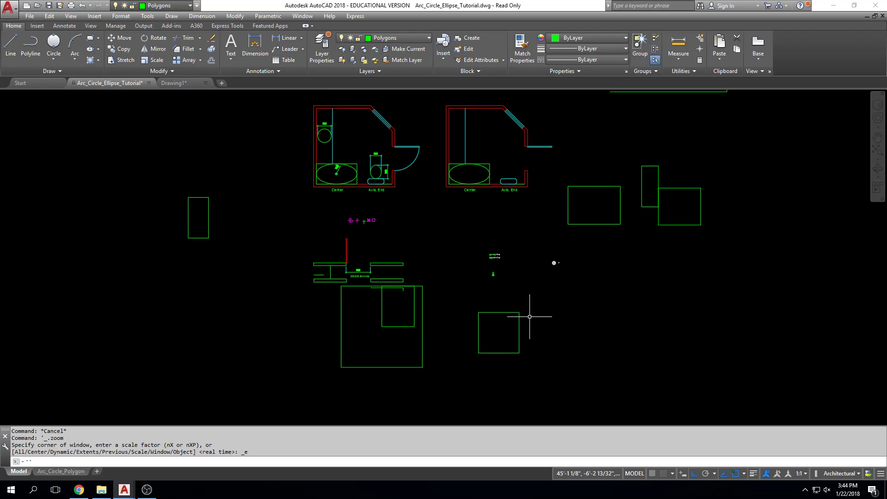
click(553, 296)
click(326, 386)
key(Delete)
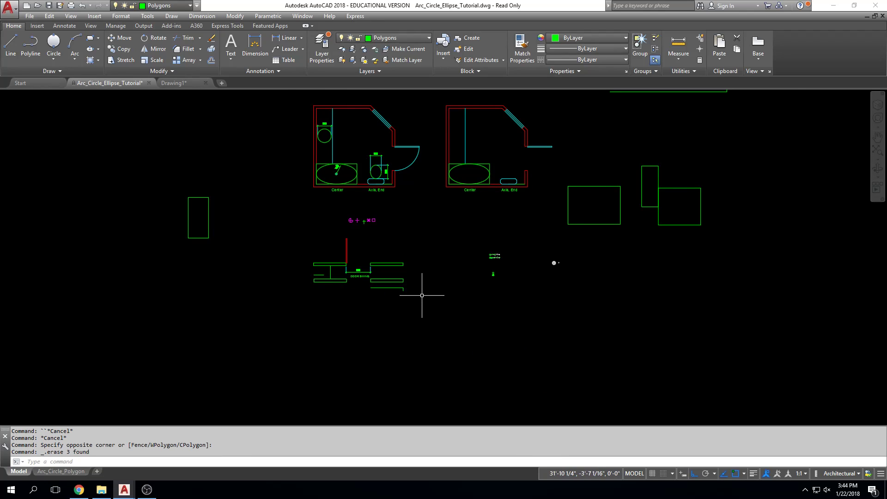
Delete the two stray lines just below the lower right wall of the door swing detail
scroll(422, 295, up, 6)
click(390, 262)
click(231, 296)
key(Delete)
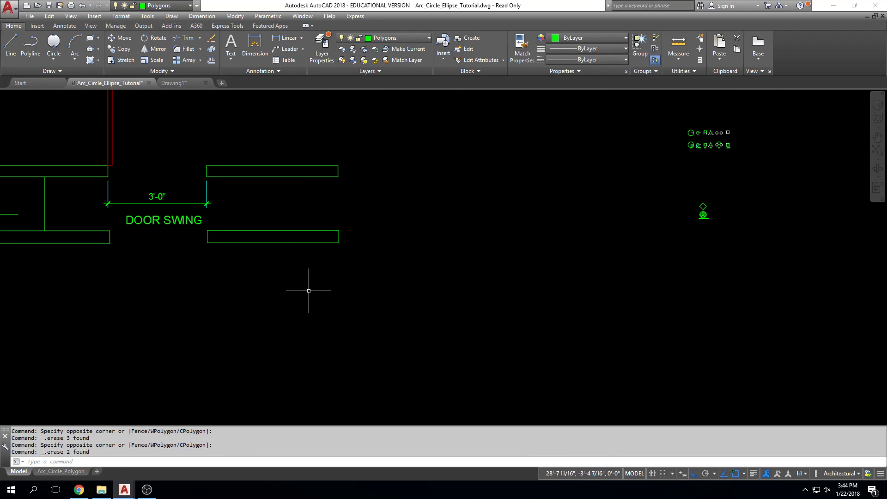
middle_click(334, 287)
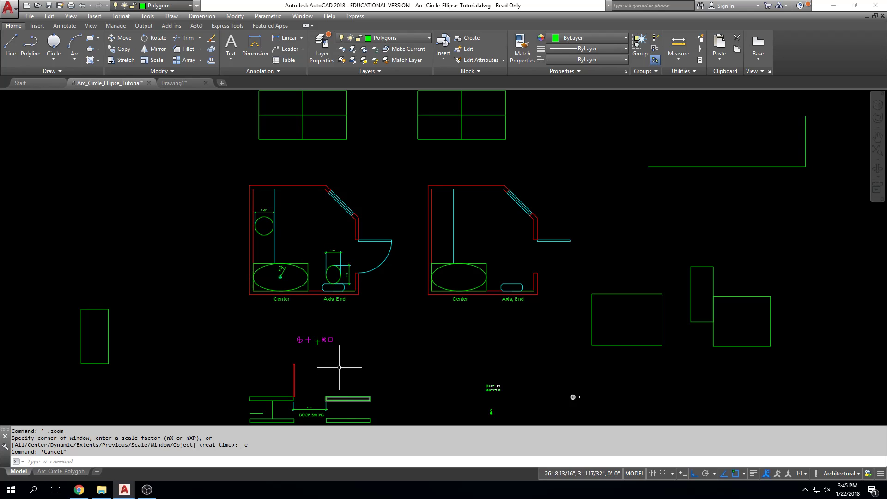
scroll(367, 373, up, 4)
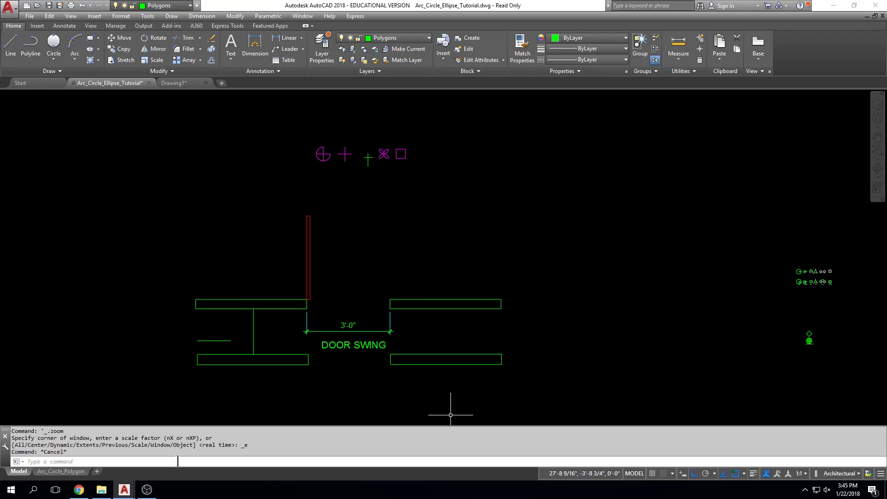
Switch to the course site in Chrome and open assignment 2 (Osnaps, Circle Widget, Circles Basketball Court, Door Arc Exercise) for editing with all options
drag(886, 18, 408, 20)
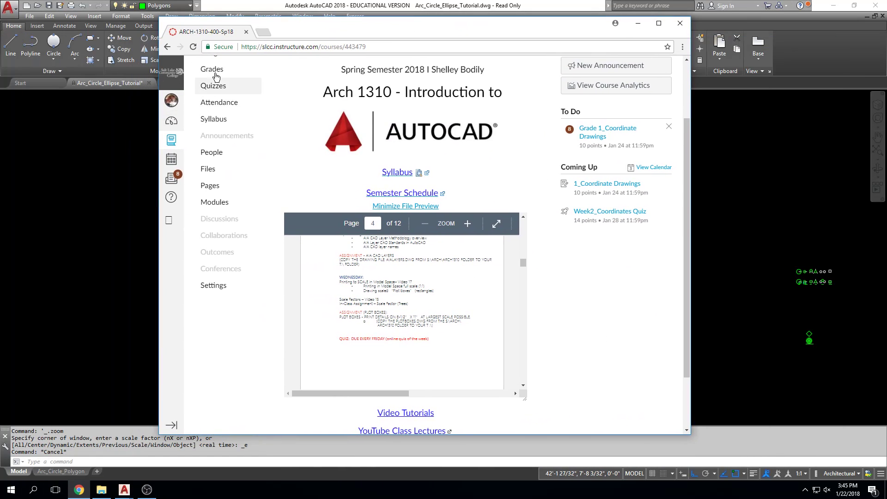
scroll(234, 139, up, 2)
click(235, 139)
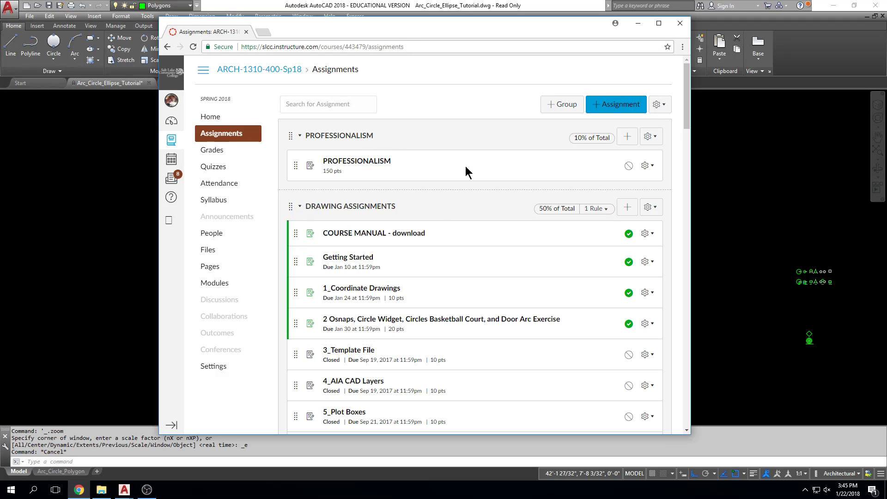
click(646, 324)
click(638, 348)
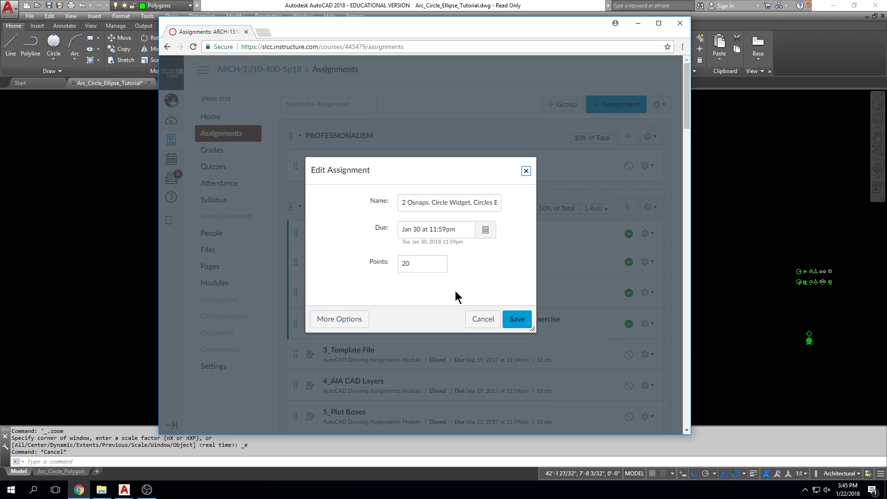
click(364, 318)
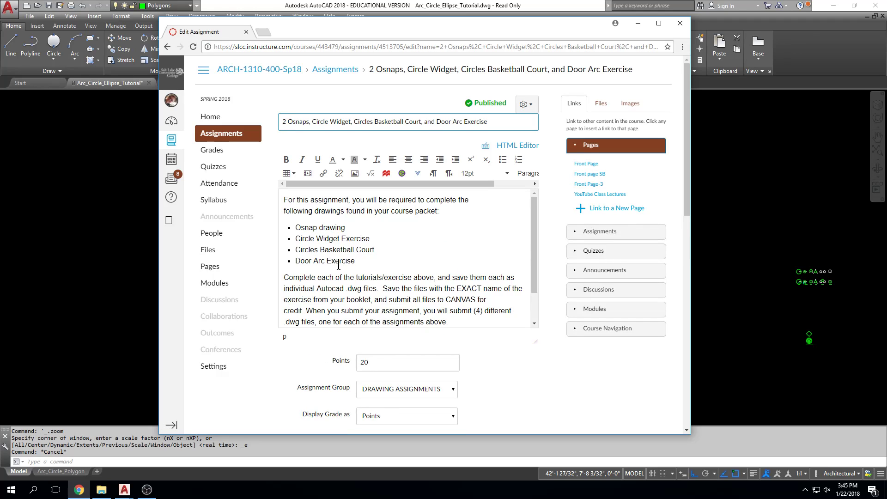
Examine the assignment's list of required drawings and its submission instructions, including the Door Arc Exercise, and return to the assignments list
drag(357, 261, 288, 263)
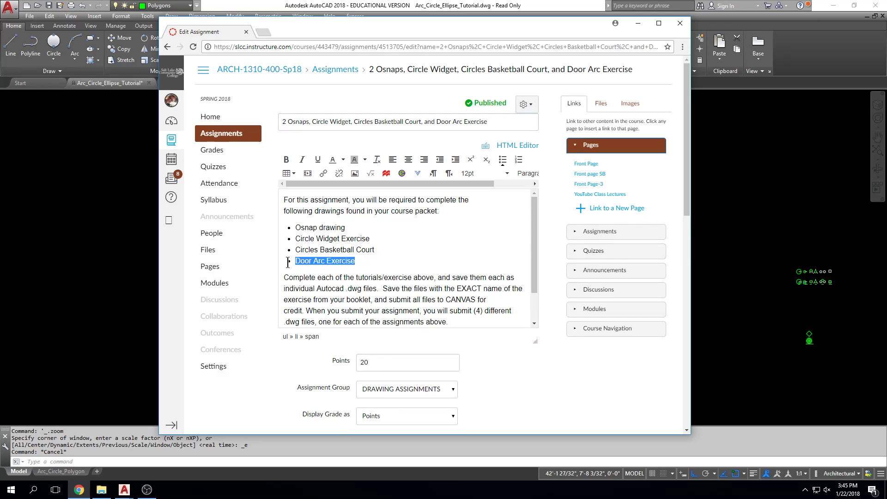
click(288, 263)
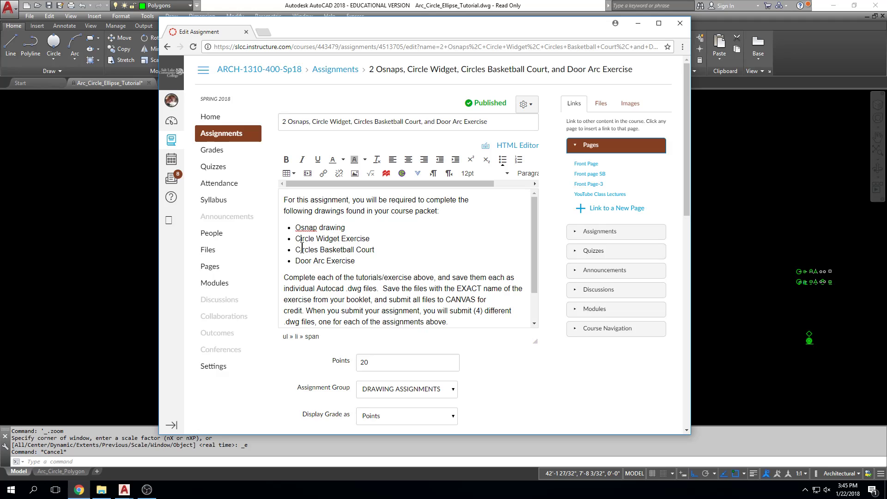
click(306, 262)
scroll(413, 245, down, 5)
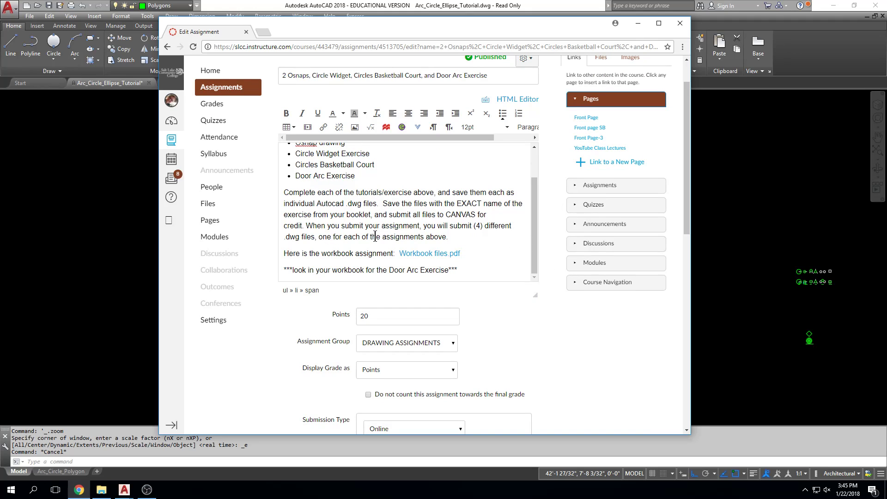
scroll(379, 230, up, 1)
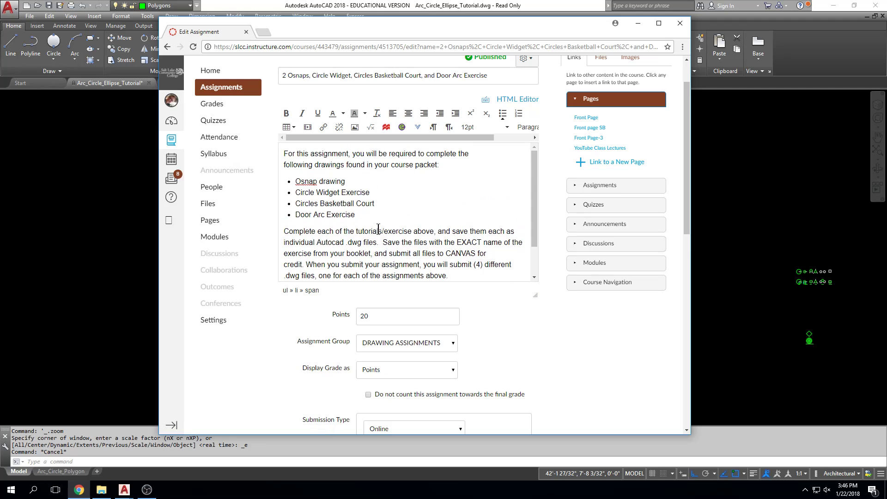
scroll(324, 194, up, 1)
click(226, 139)
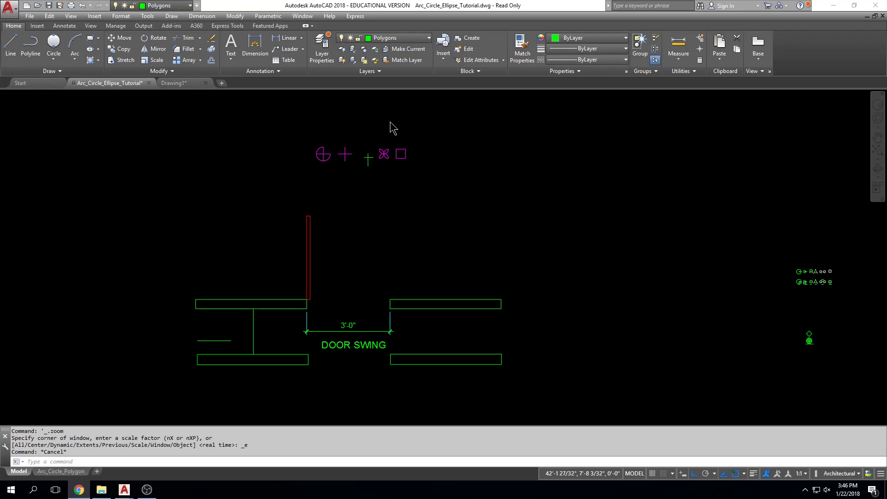
Return to the AutoCAD drawing and select the upper right wall rectangle of the door swing detail to check its layer
key(Escape)
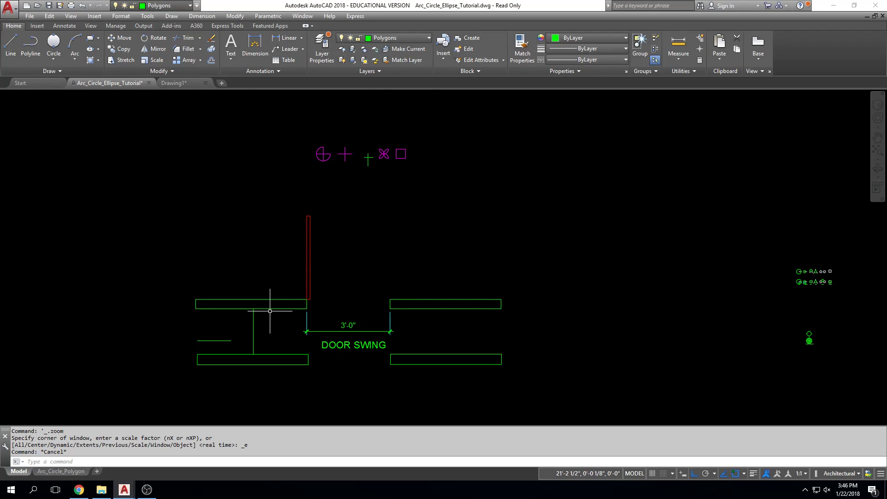
scroll(287, 292, down, 4)
key(Escape)
scroll(287, 292, up, 6)
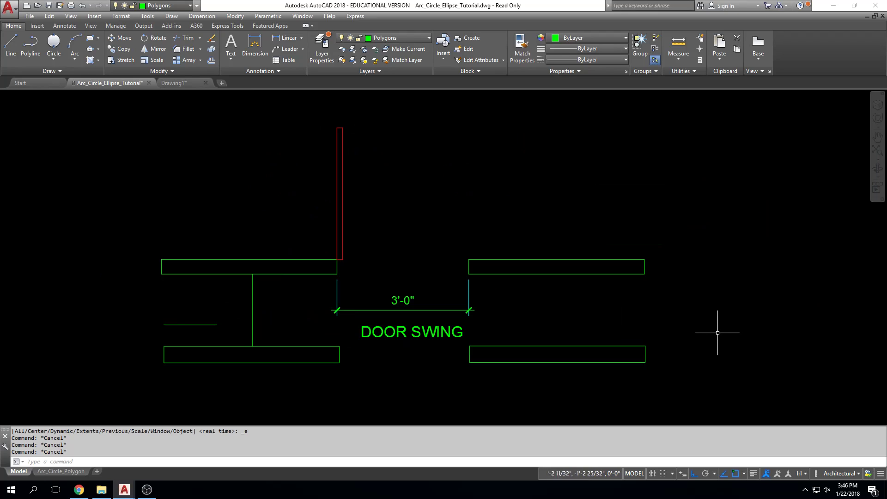
middle_drag(675, 340, 671, 322)
scroll(671, 320, down, 2)
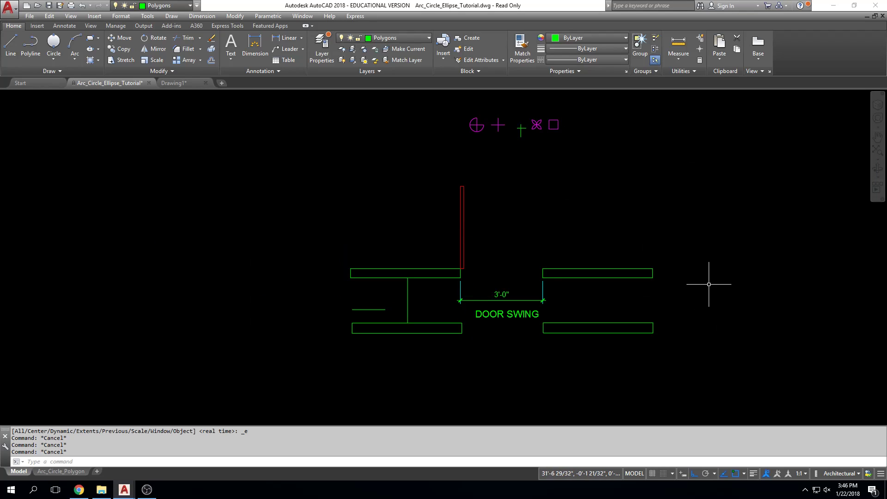
scroll(657, 275, up, 2)
middle_drag(659, 273, 630, 274)
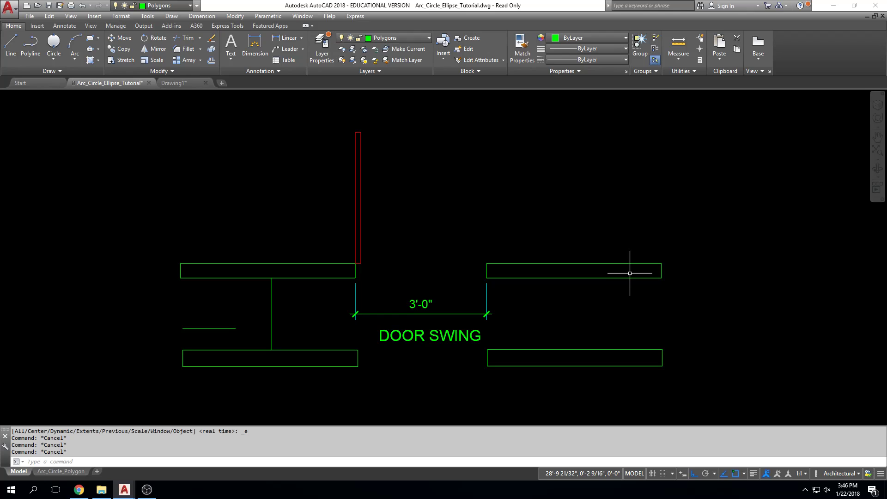
click(557, 264)
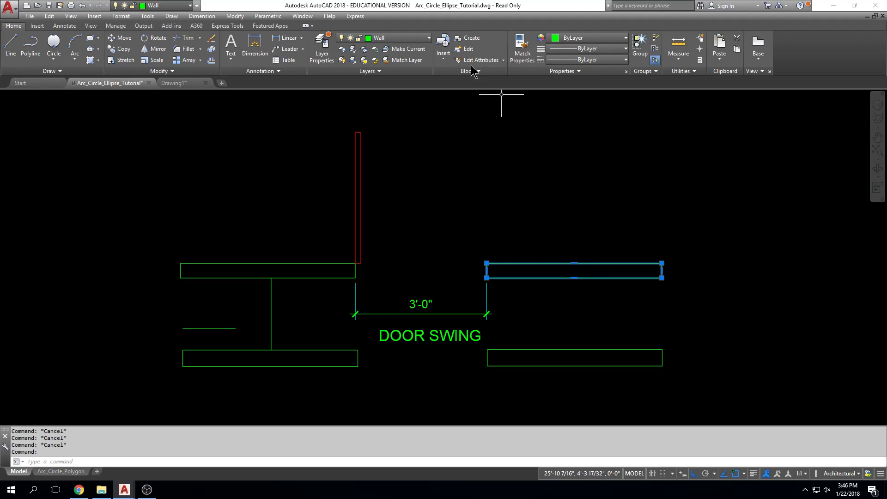
key(Escape)
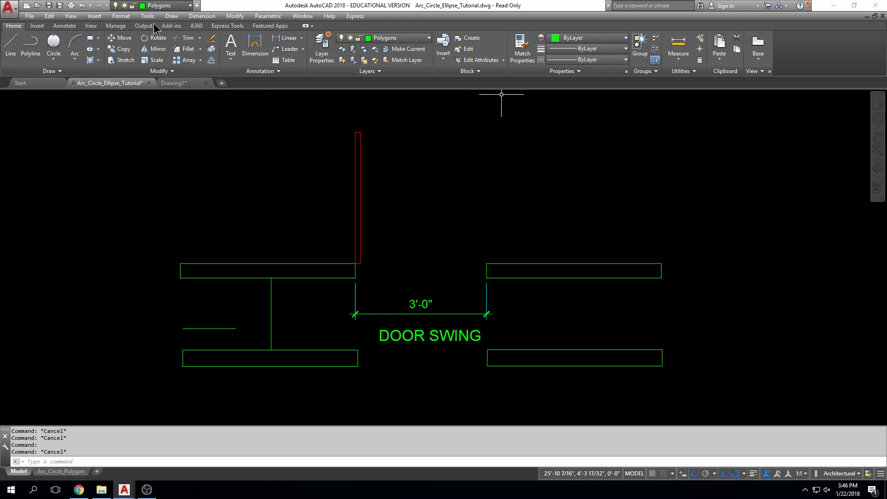
click(95, 40)
middle_drag(679, 251, 665, 133)
click(481, 348)
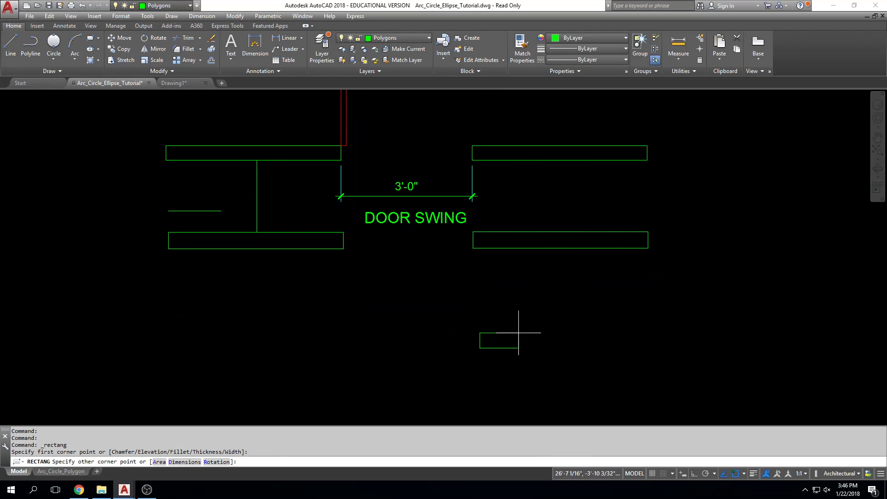
text(@)
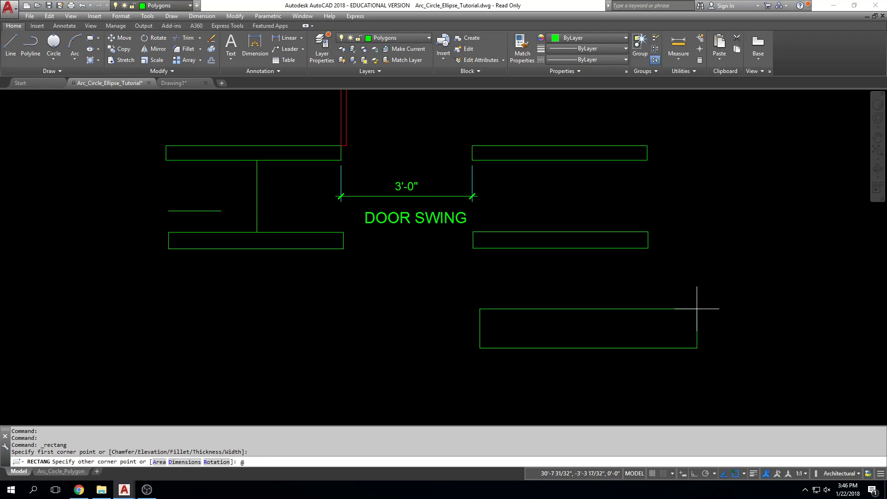
text(8,4.5)
key(Return)
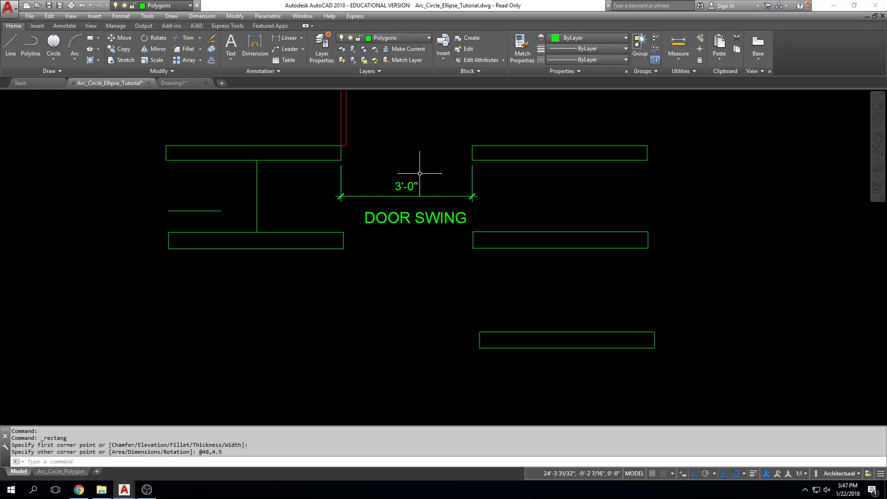
Draw a closed wall outline 48 long and 4-1/2 high with individual lines, between the two lowest right-hand wall rectangles
click(10, 45)
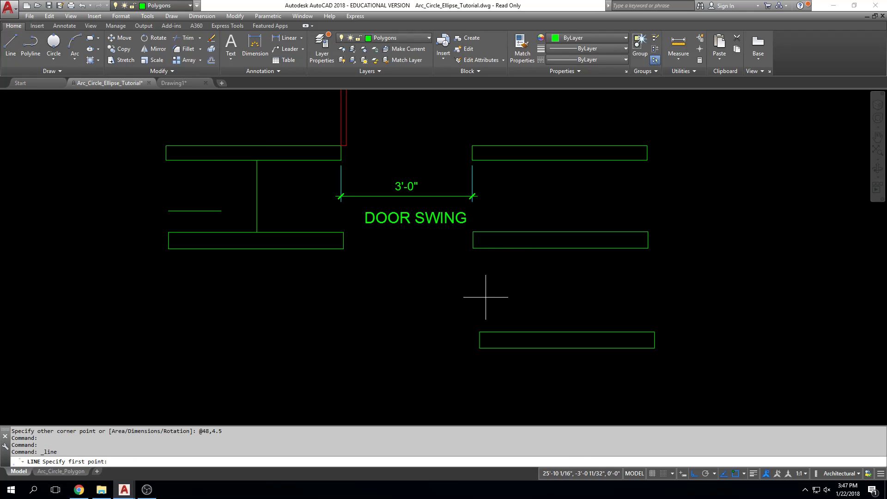
click(486, 297)
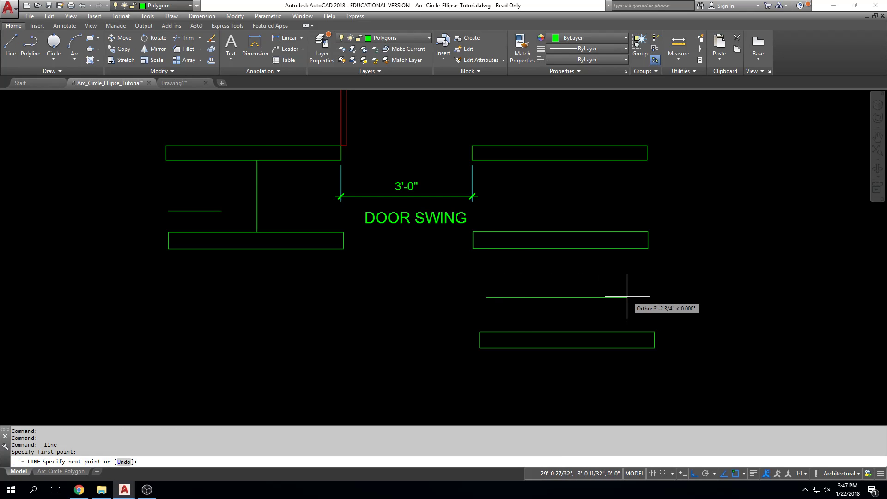
text(48)
key(Return)
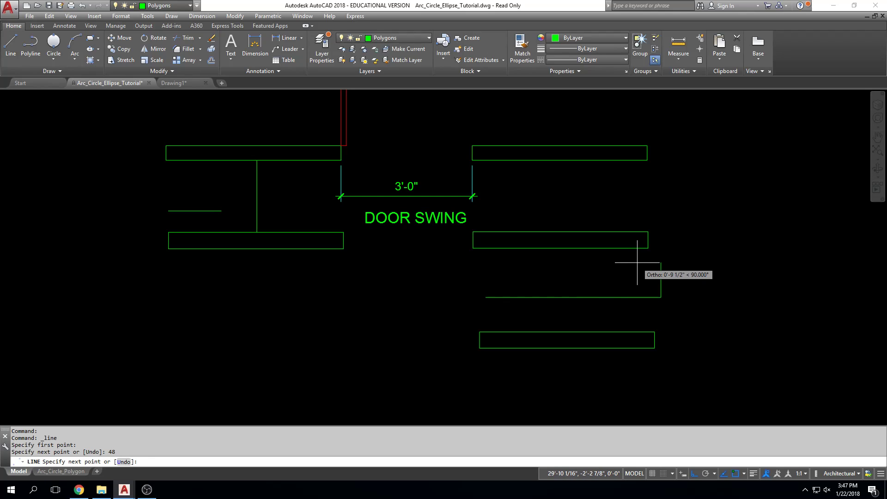
text(4-1/2)
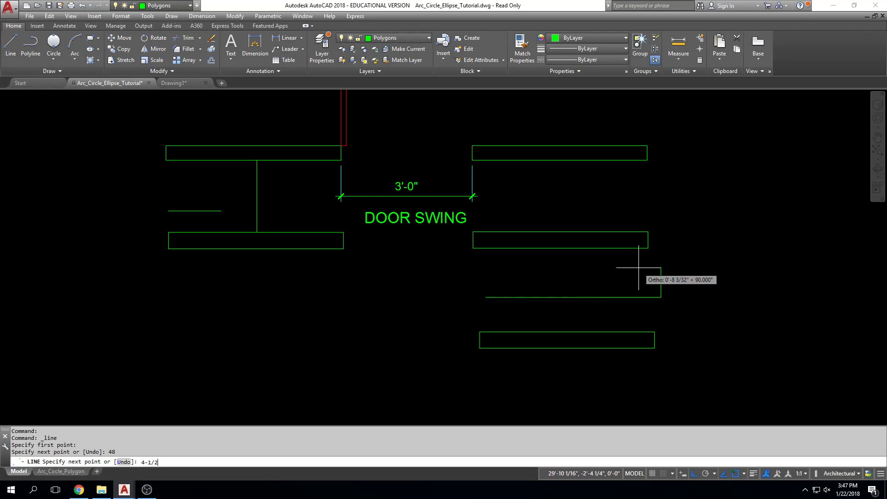
key(Return)
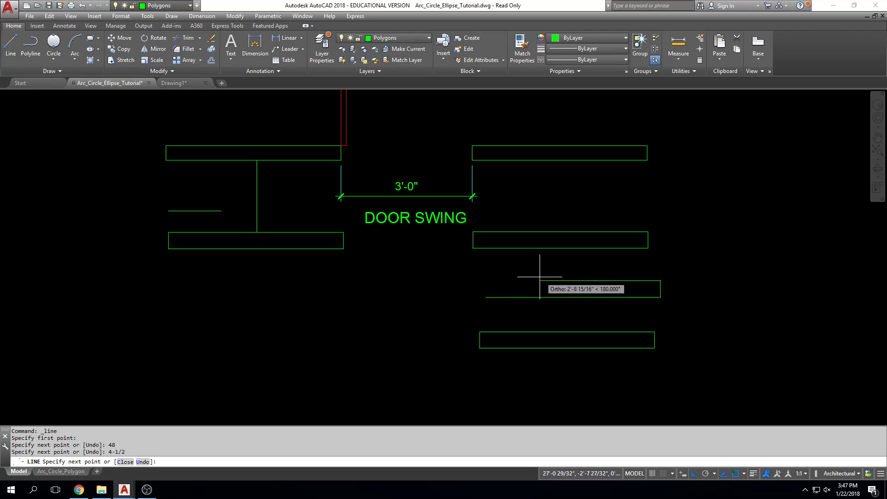
scroll(481, 276, up, 4)
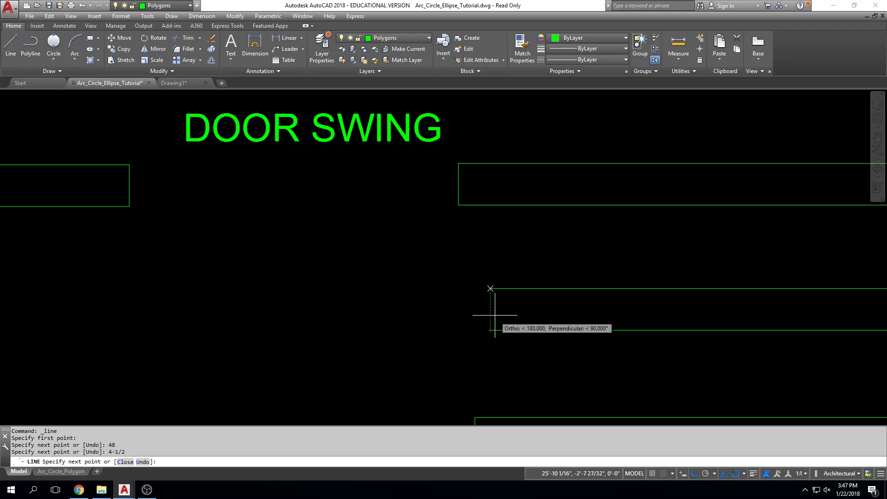
click(492, 298)
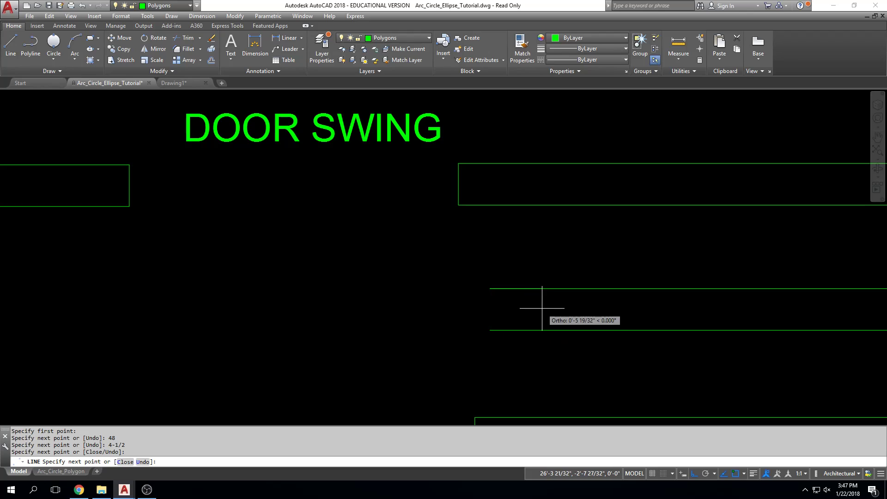
click(491, 330)
key(Escape)
key(Escape)
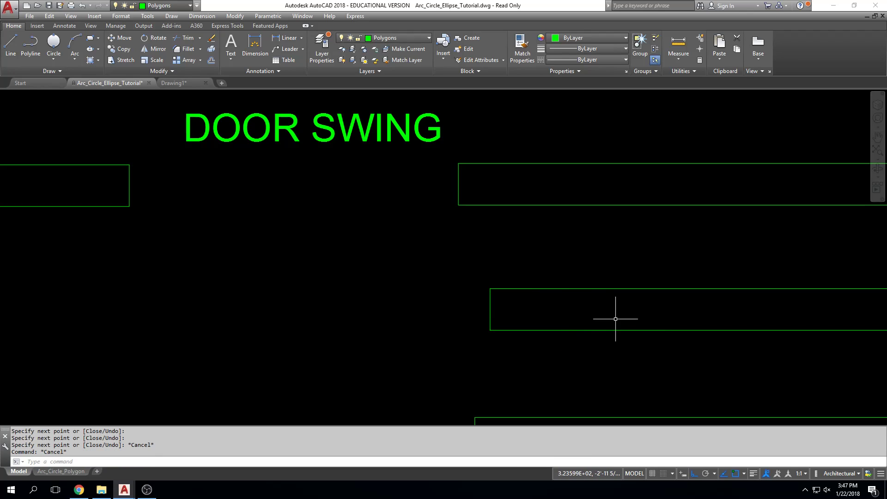
Measure the length and the thickness of the wall outline just drawn with lines, using DIST
scroll(536, 316, down, 4)
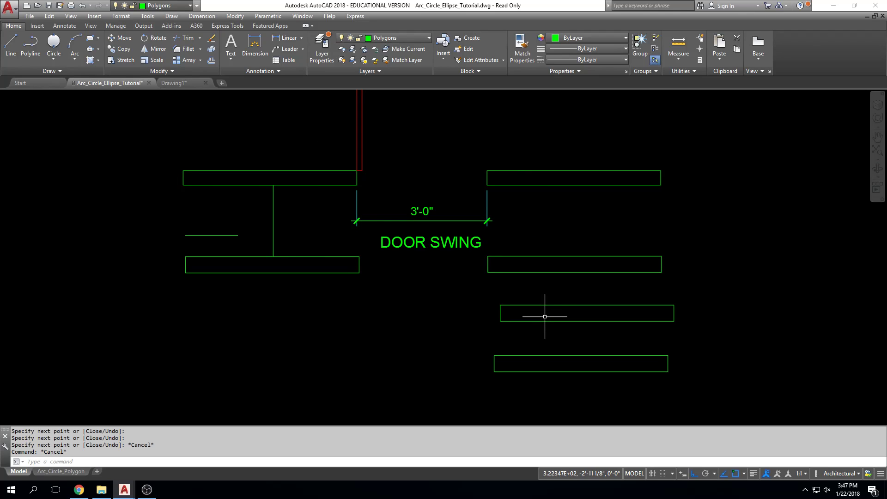
text(dist)
key(Return)
click(501, 305)
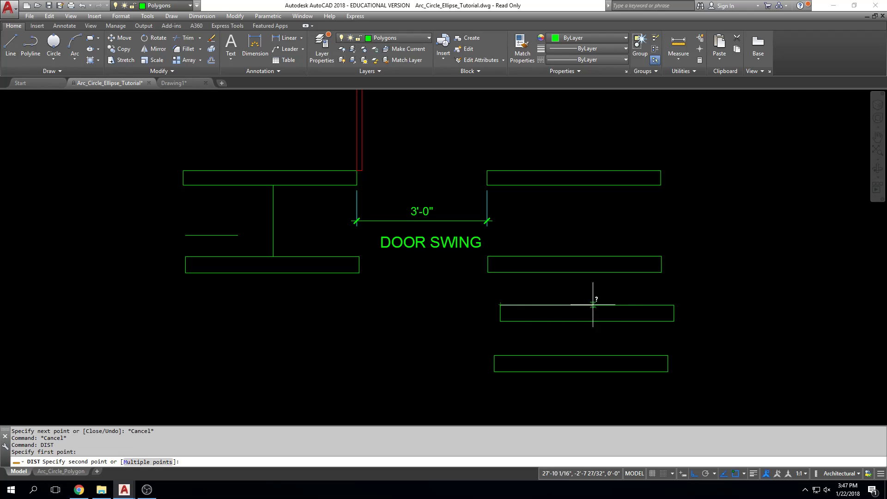
click(675, 307)
drag(47, 445, 69, 445)
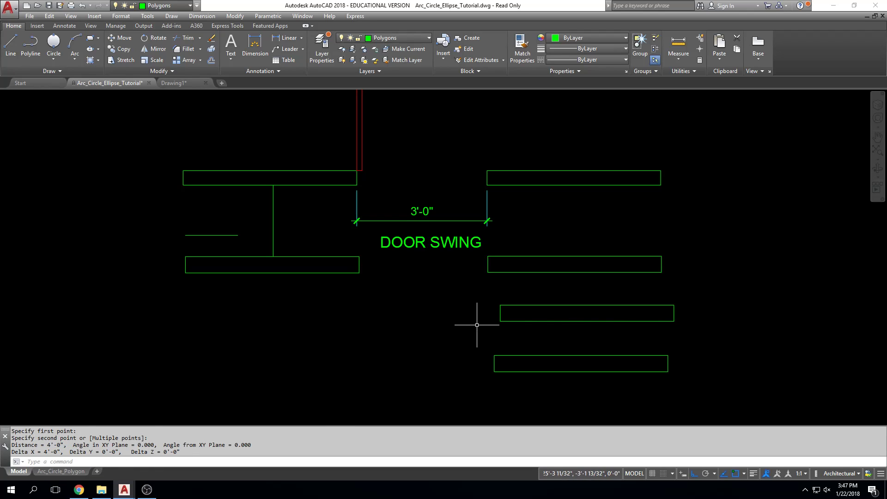
key(Return)
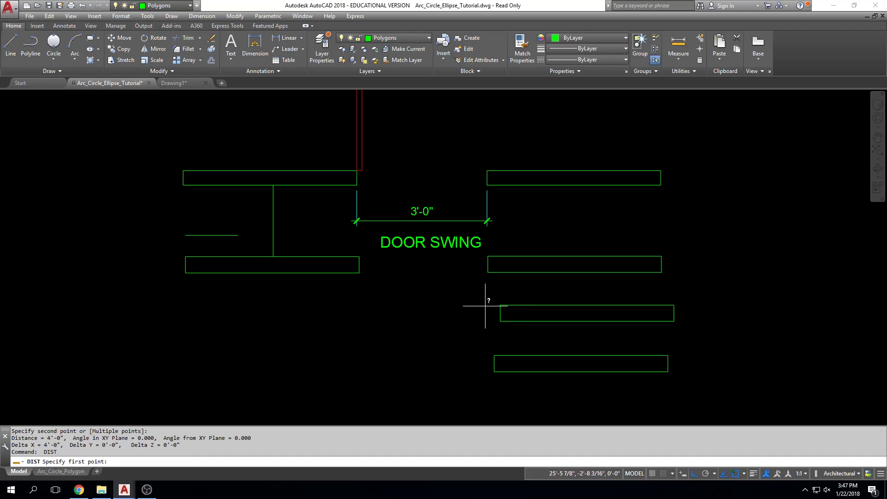
click(501, 306)
click(500, 321)
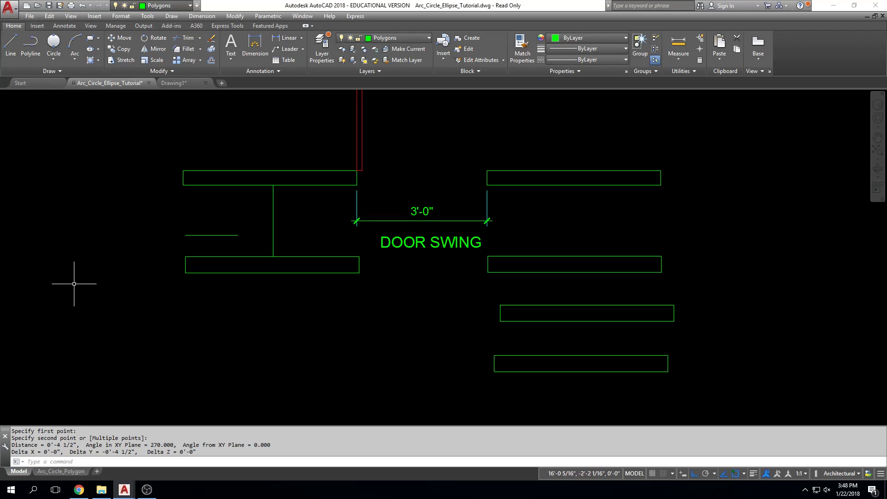
Draw a 3' horizontal guide line leftward from the upper left corner of the lowest right-hand wall rectangle
middle_drag(370, 294, 382, 355)
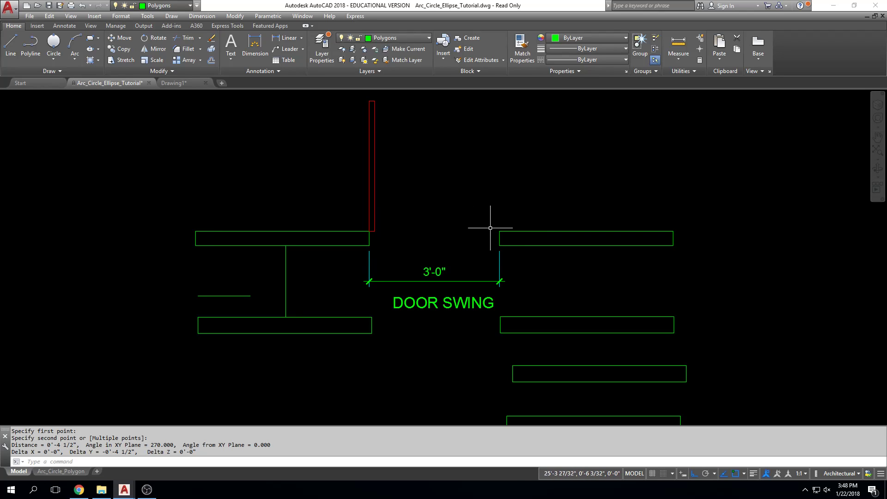
middle_drag(507, 228, 503, 180)
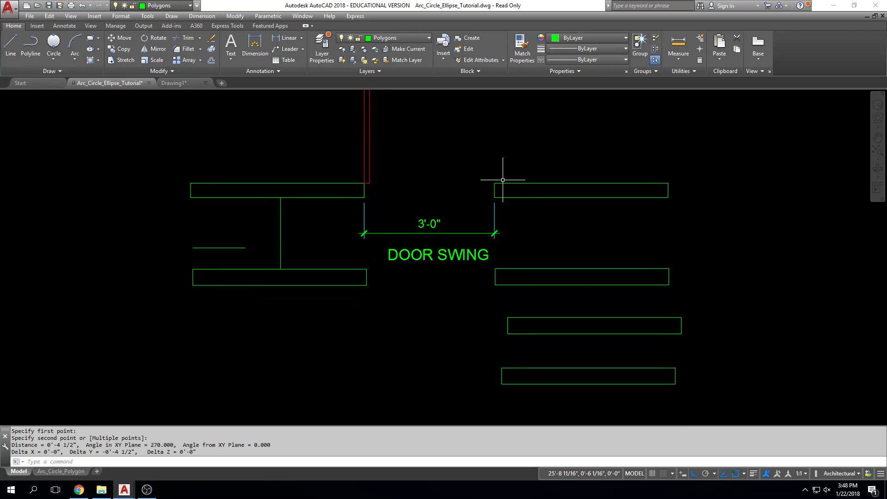
middle_drag(510, 325, 521, 301)
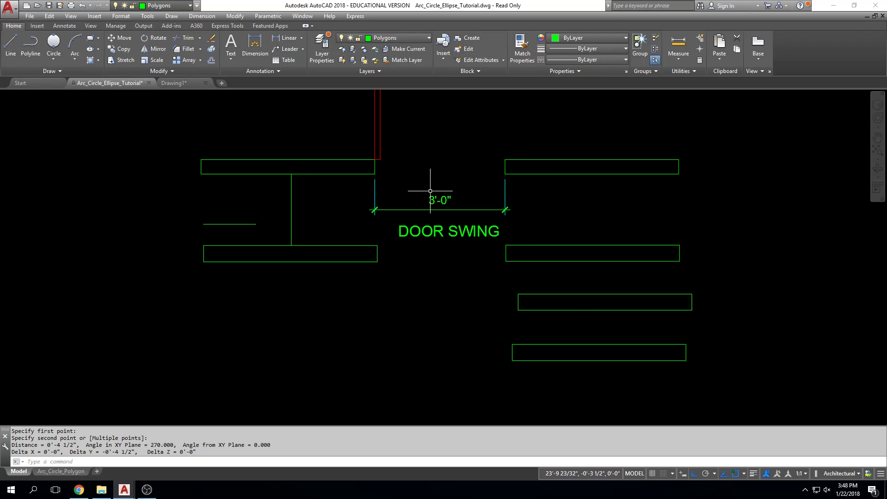
text(l)
key(Return)
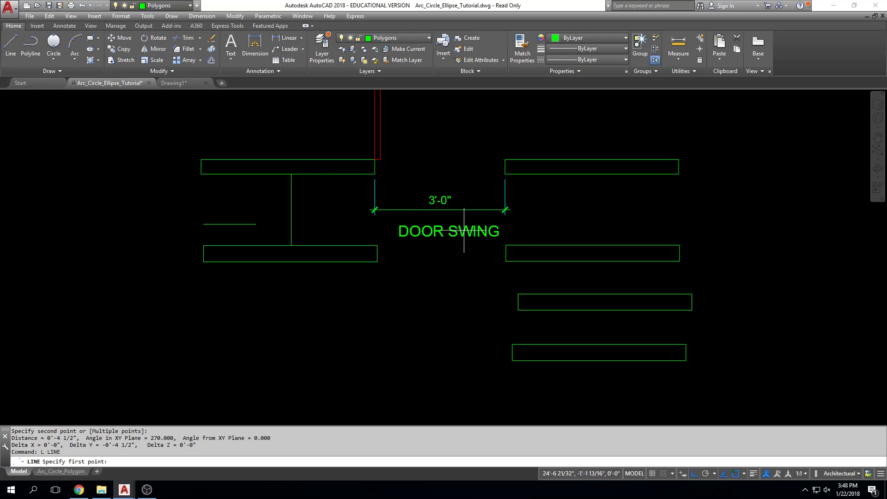
click(510, 345)
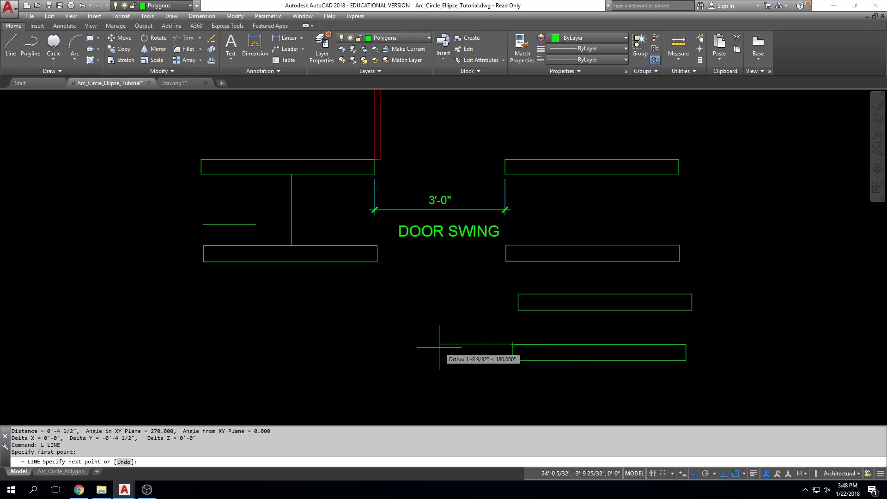
text(3')
key(Return)
key(Escape)
key(Escape)
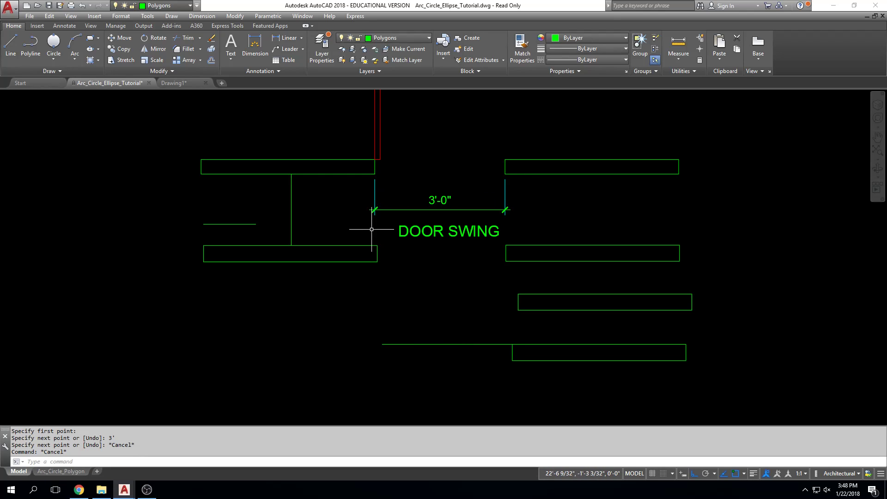
mouse_move(401, 344)
key(Escape)
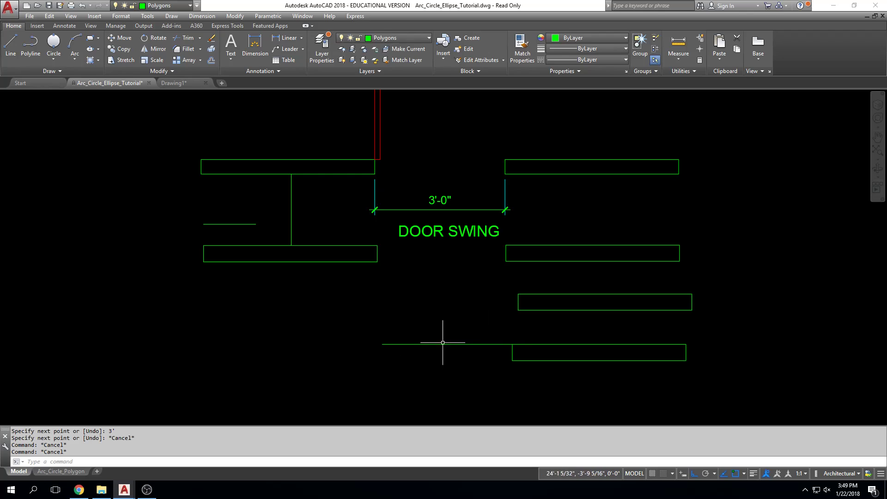
Start the opposite wall at the guide line's left end with lines running 4-1/2 down and 48 to the left
text(l)
key(Return)
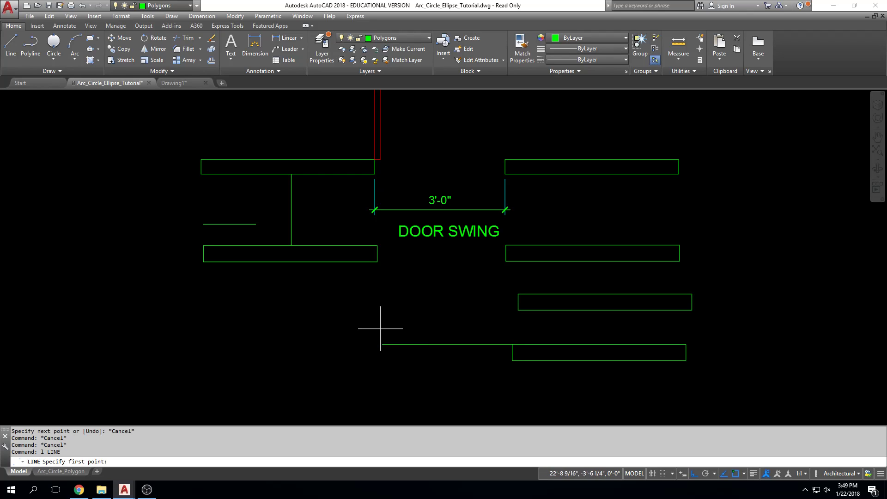
click(381, 345)
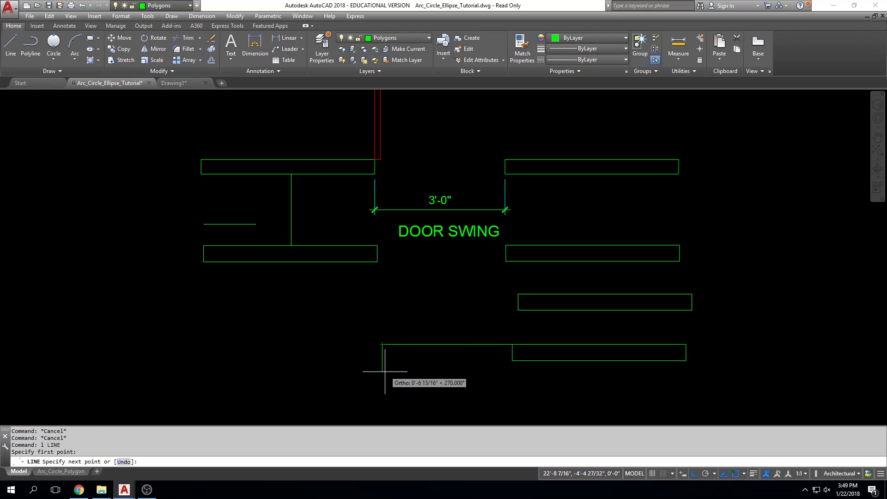
text(4-1/2)
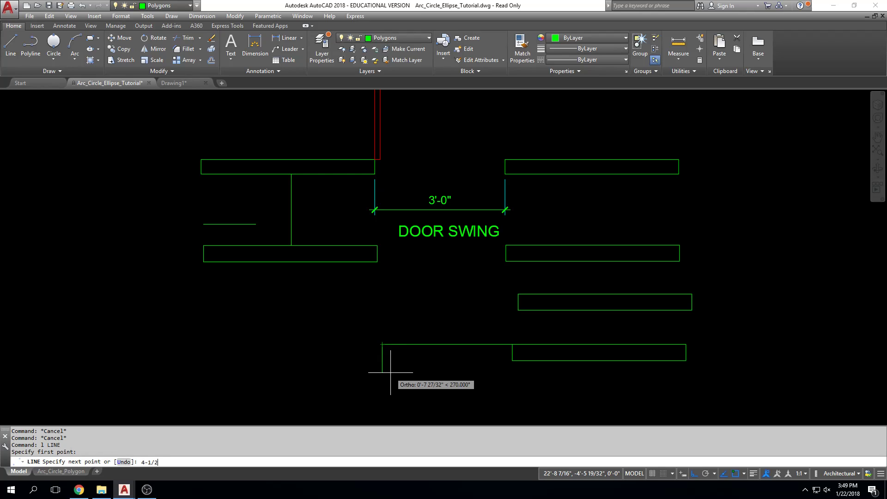
key(Return)
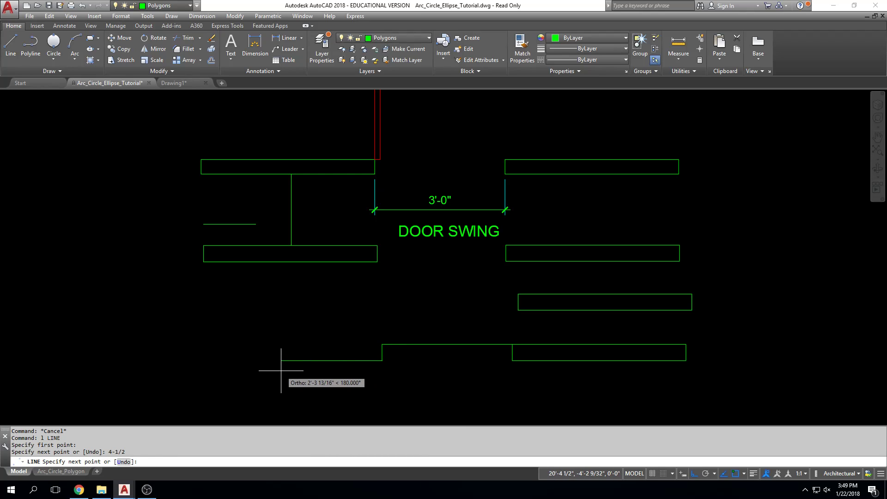
text(48)
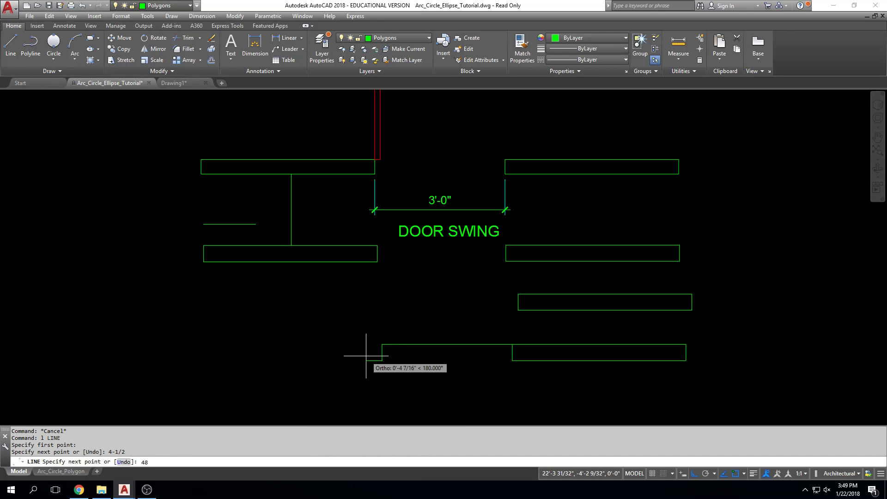
key(Return)
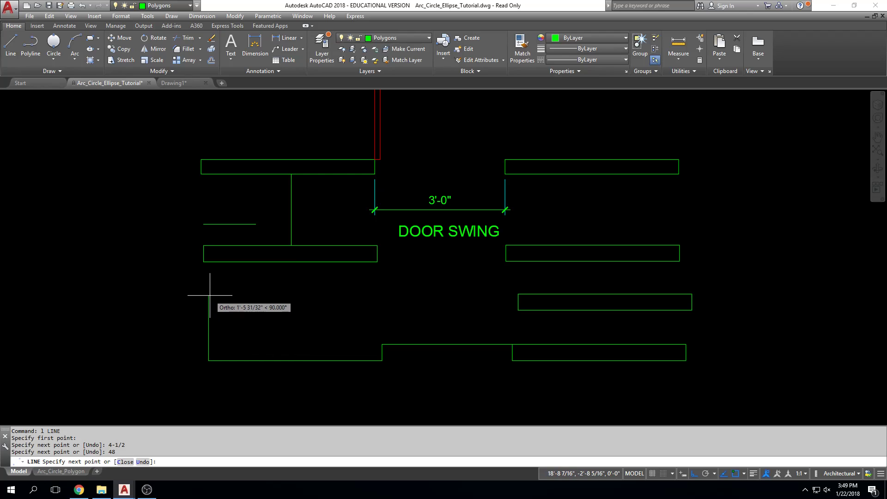
key(F8)
key(F8)
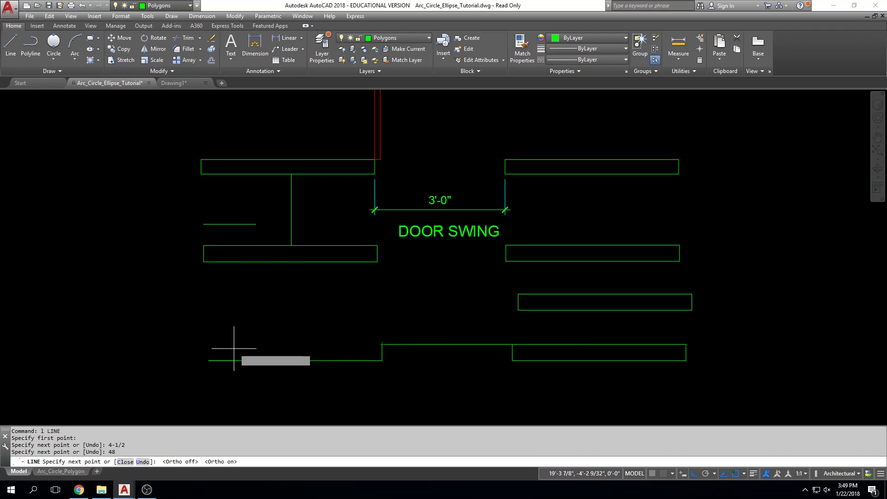
Close the left wall outline with its left and upper edges, and delete the 3' guide line across the door opening
click(209, 345)
click(382, 345)
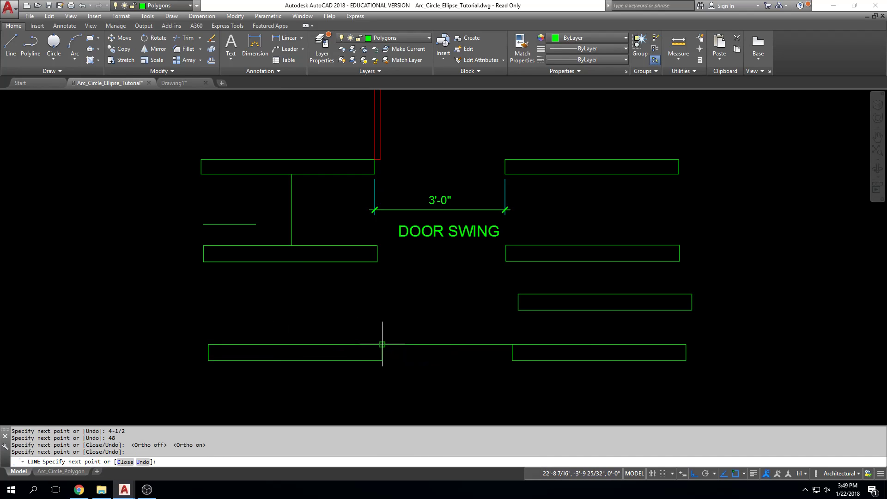
key(Escape)
key(Escape)
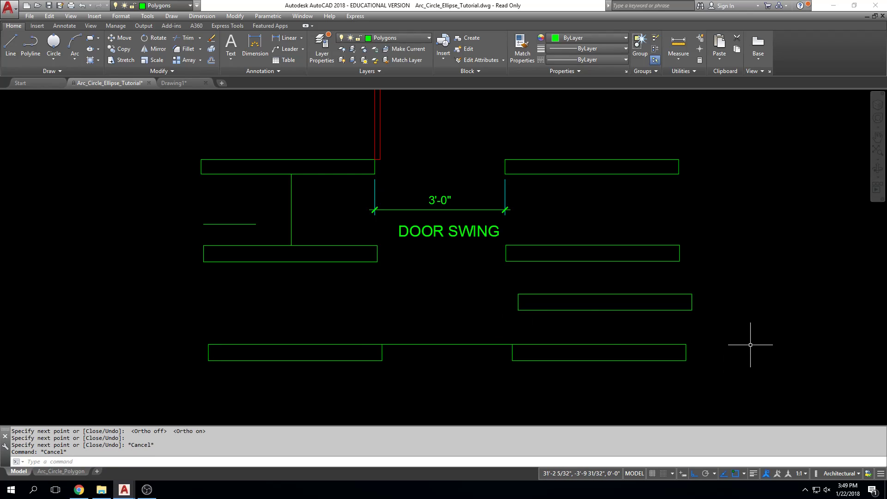
click(478, 344)
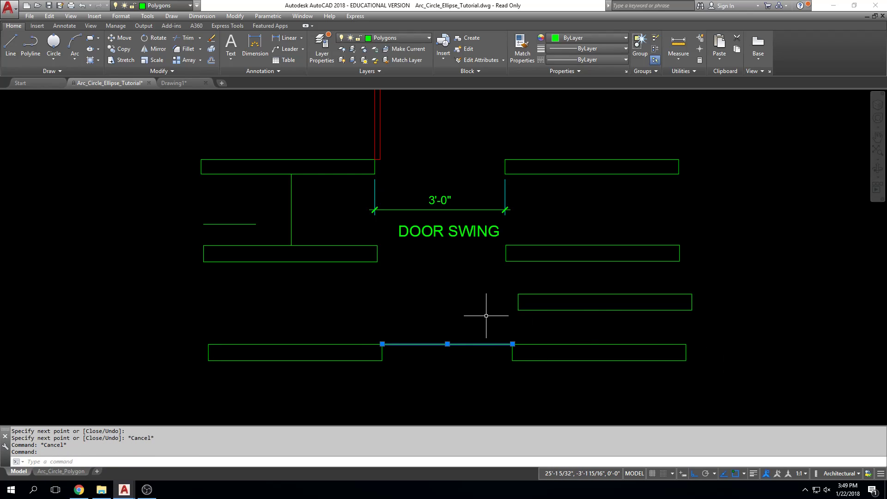
key(Delete)
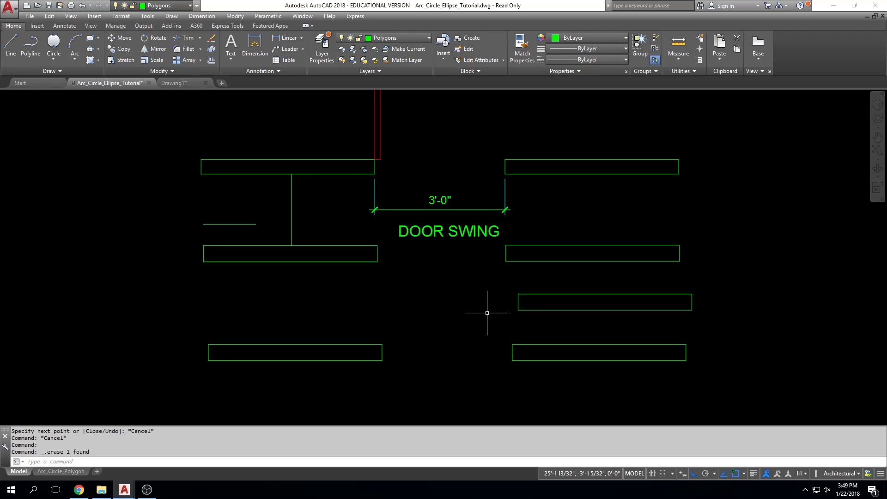
Select the red door rectangle of the door swing detail to check its layer, and clear the selection
middle_drag(450, 217, 452, 263)
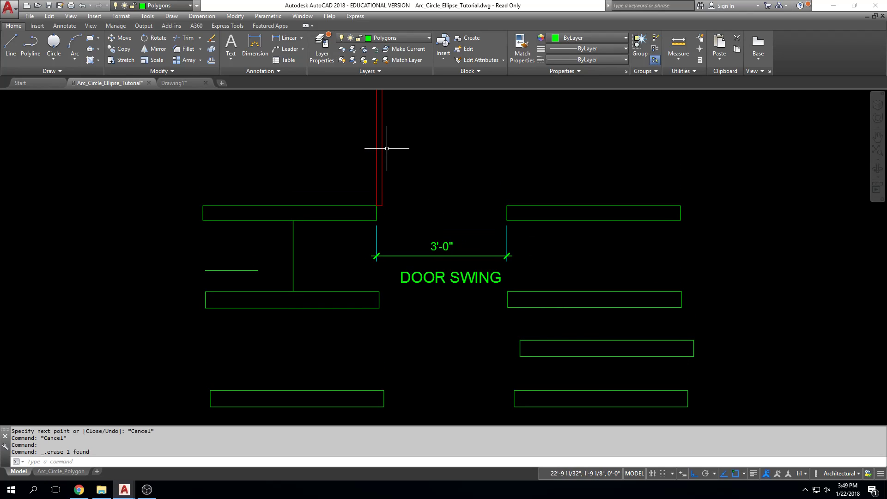
click(383, 148)
middle_drag(455, 163, 454, 196)
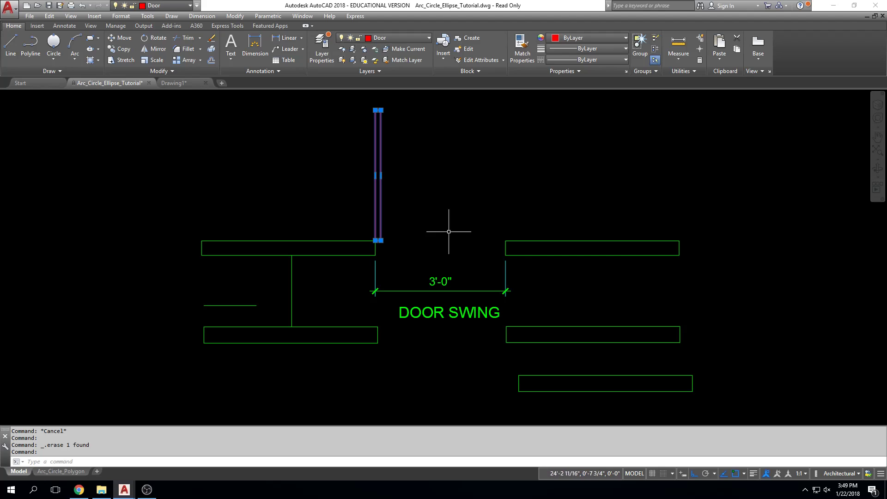
middle_drag(438, 310, 439, 235)
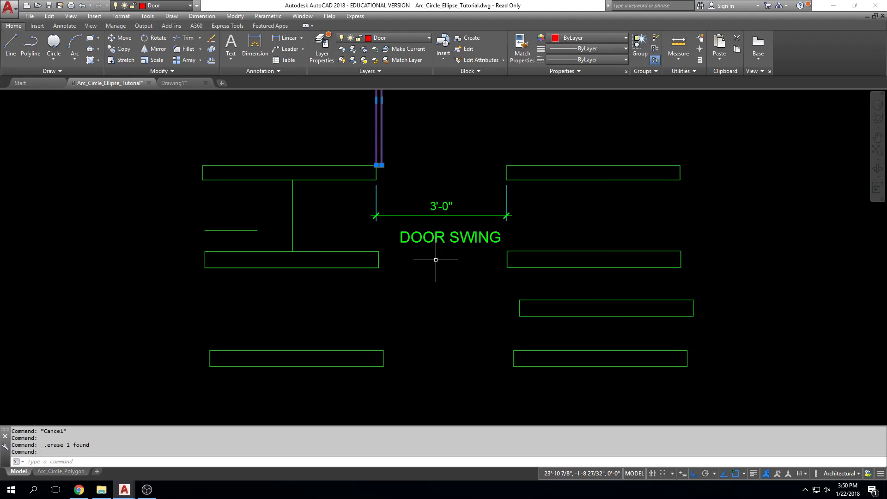
key(Escape)
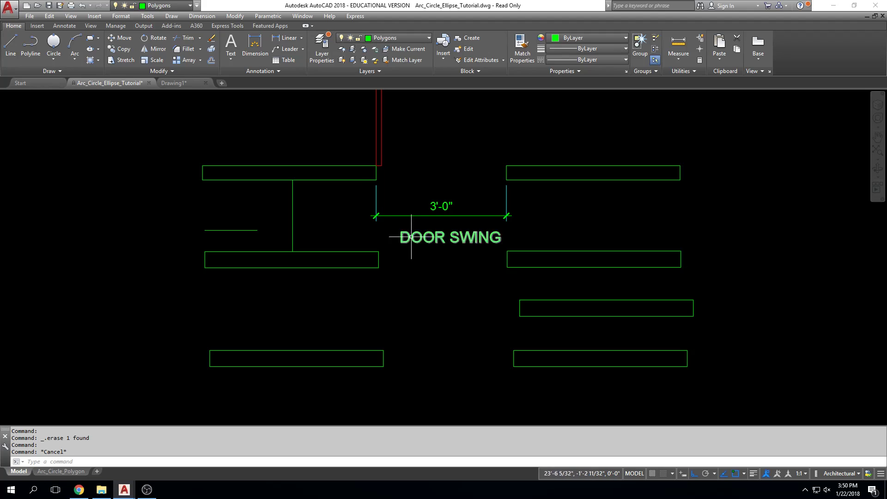
Draw a 3' vertical line upward from the upper right corner of the lowest left-hand wall rectangle
click(11, 46)
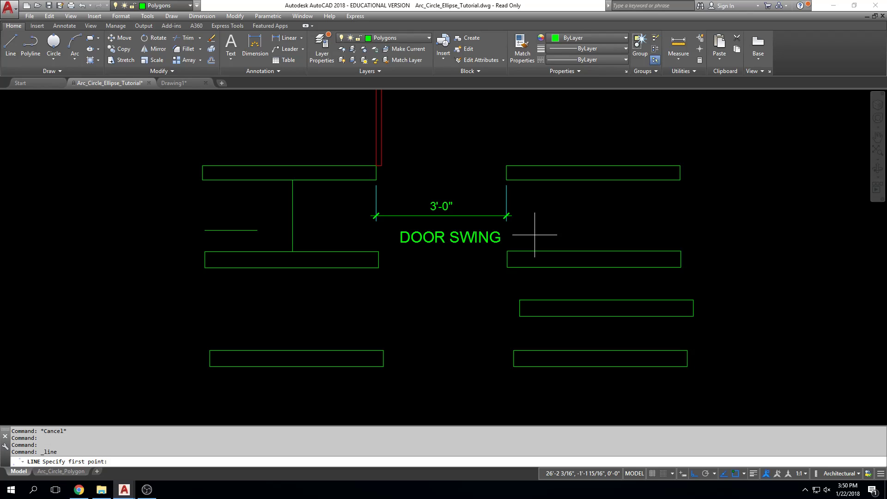
middle_drag(377, 325, 377, 338)
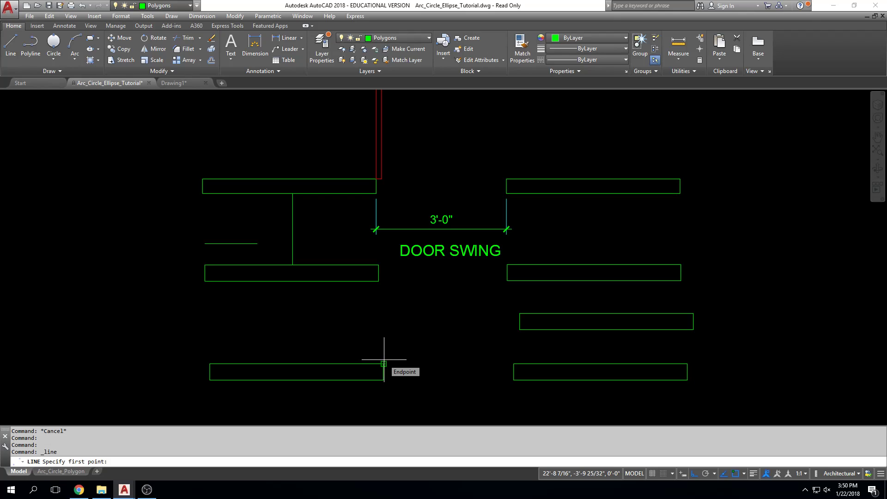
click(385, 359)
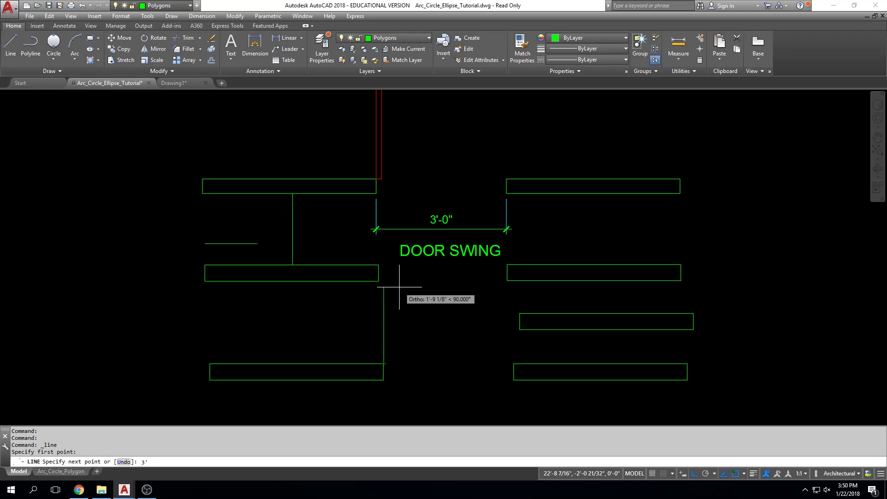
text(3')
key(Return)
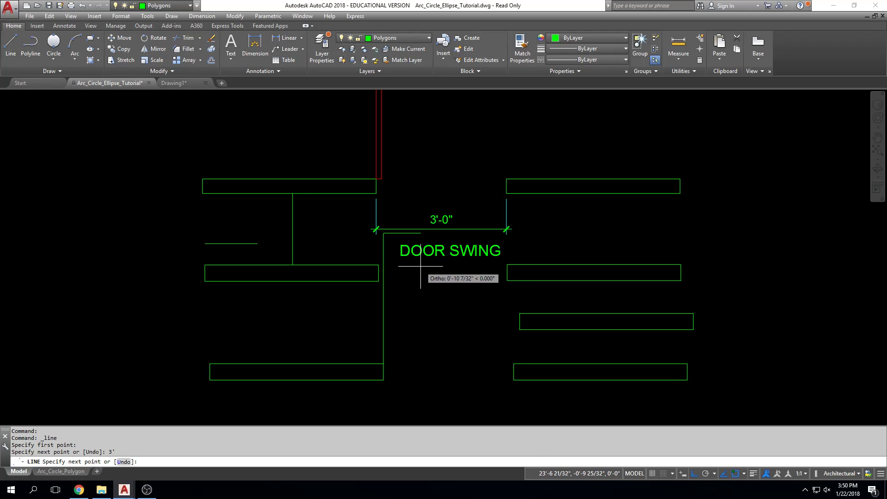
middle_drag(418, 272, 410, 321)
scroll(409, 321, down, 2)
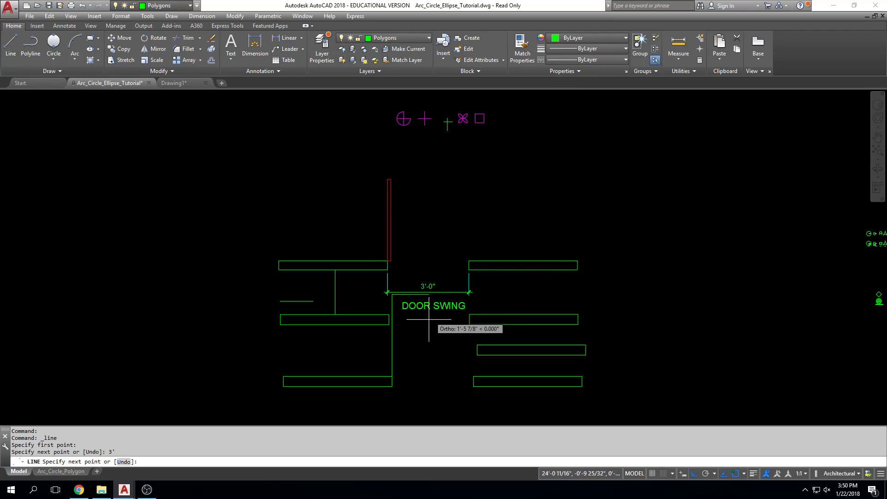
scroll(340, 339, up, 5)
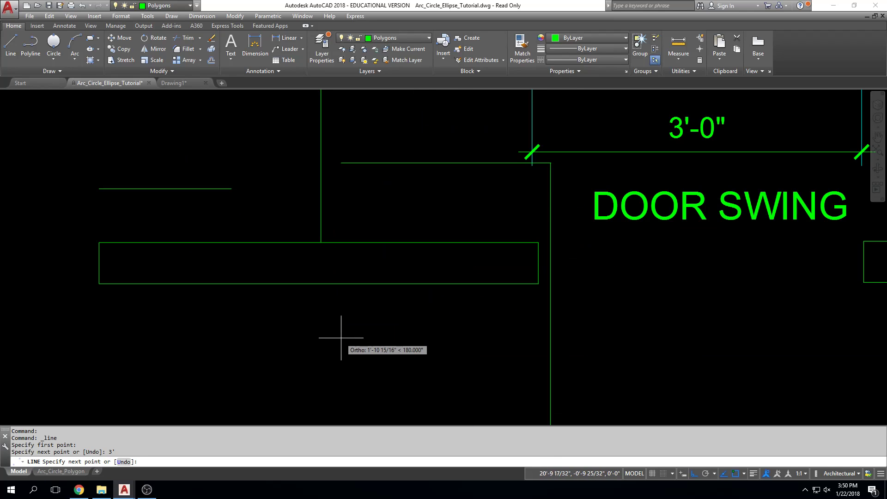
scroll(593, 165, down, 2)
middle_drag(593, 165, 541, 220)
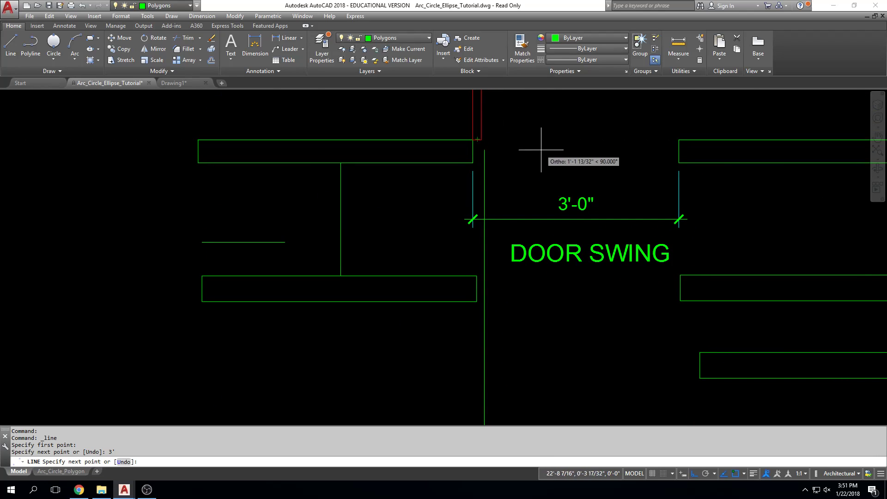
key(Escape)
key(Escape)
key(Escape)
key(Escape)
scroll(536, 152, down, 2)
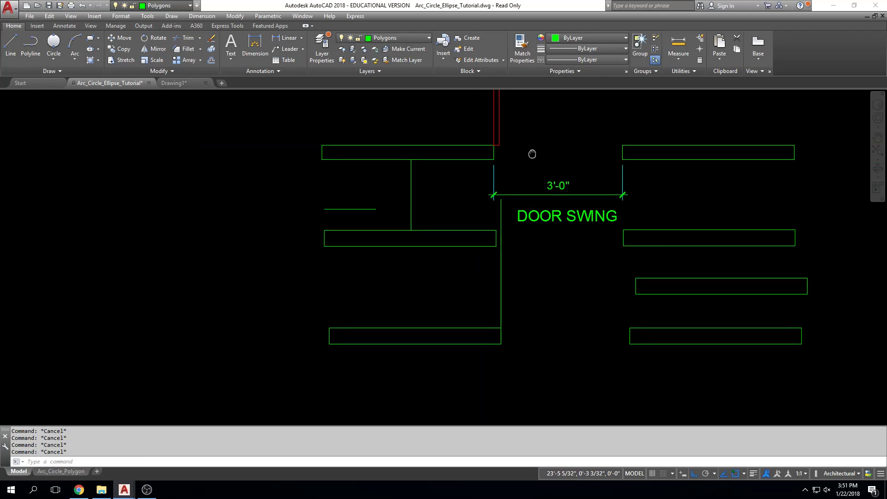
Measure the width of the red door rectangle along its lower edge
scroll(465, 154, up, 4)
scroll(466, 155, up, 2)
text(ds)
key(BackSpace)
text(i)
key(Return)
click(435, 146)
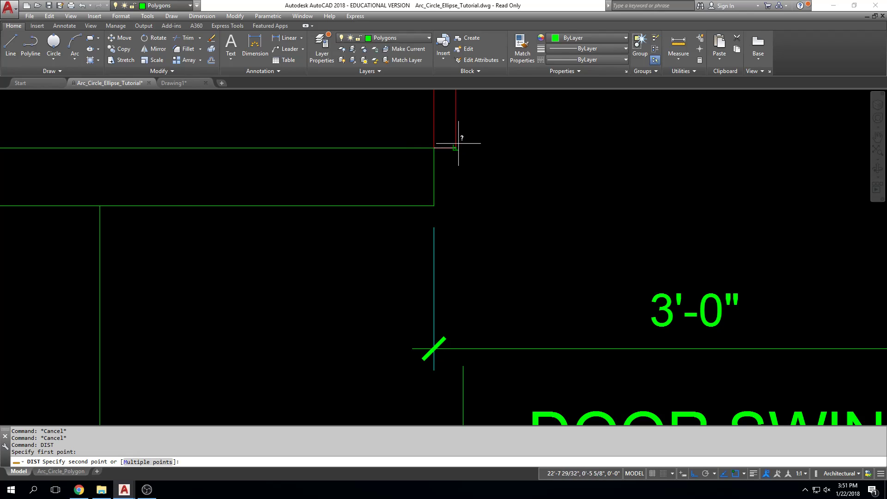
click(457, 145)
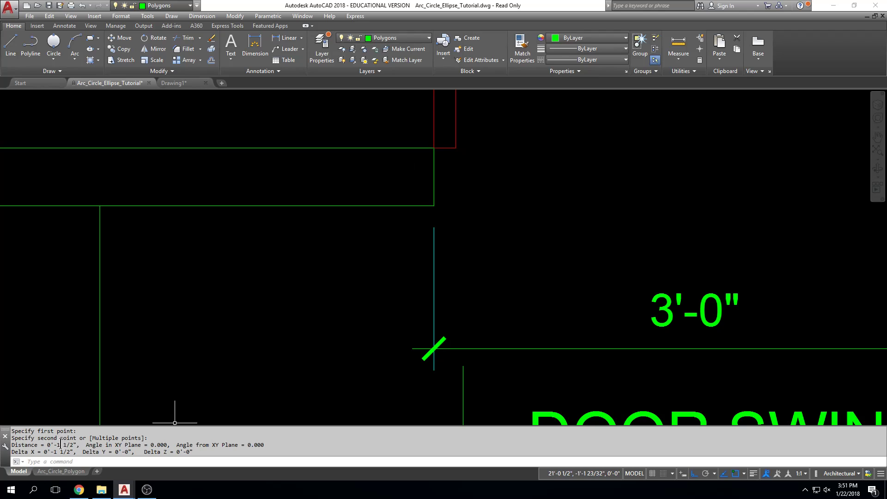
scroll(255, 277, down, 6)
scroll(305, 268, up, 2)
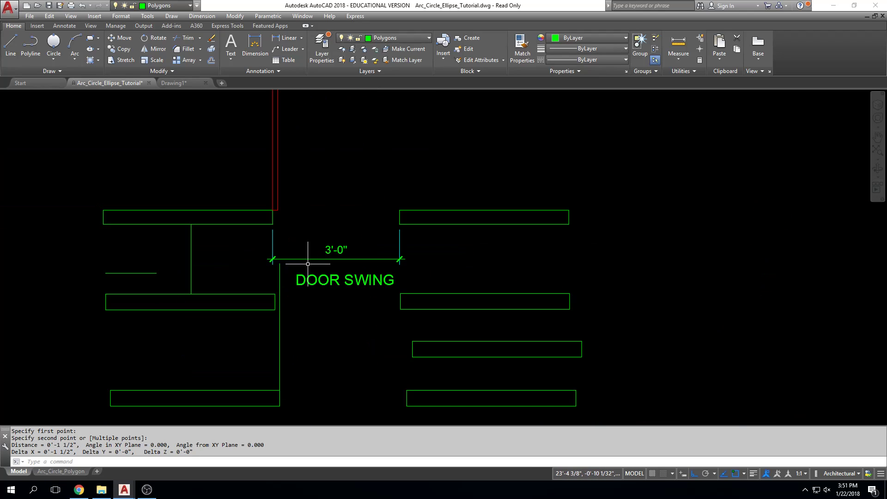
Delete the DOOR SWING label and the two middle wall rectangles on the right-hand side of the opening
click(365, 279)
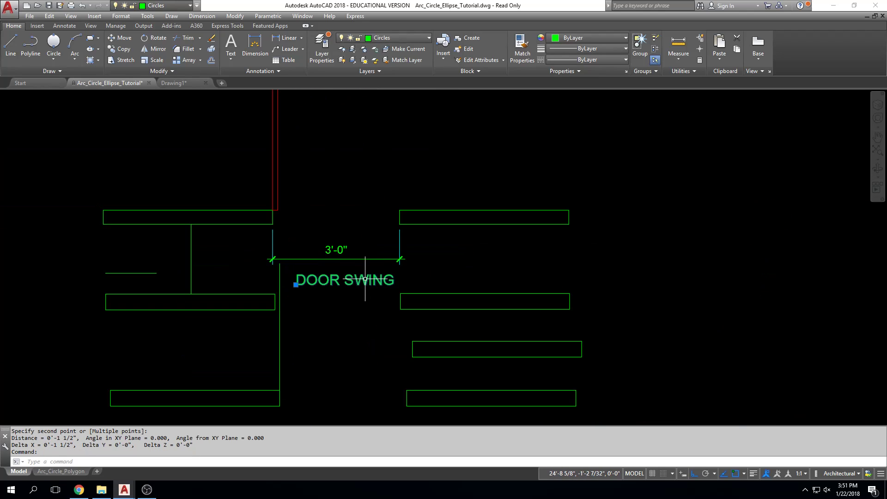
key(Delete)
click(386, 325)
click(588, 286)
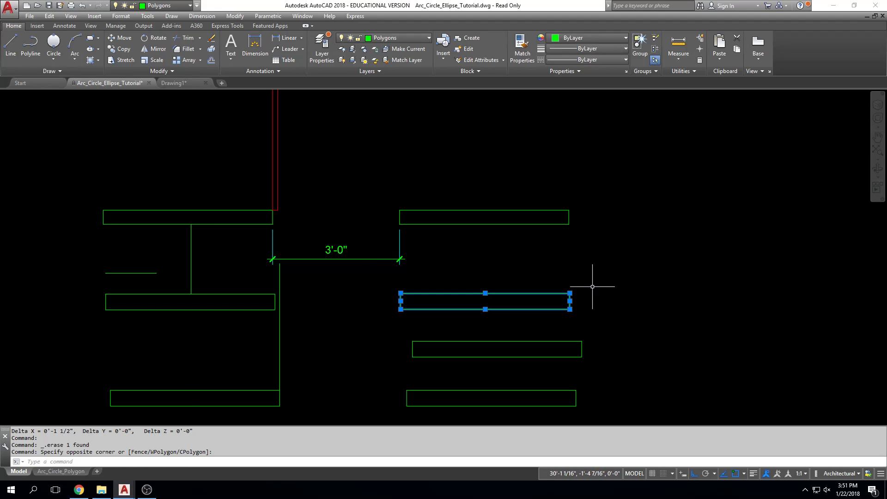
key(Delete)
click(598, 317)
click(413, 364)
key(Delete)
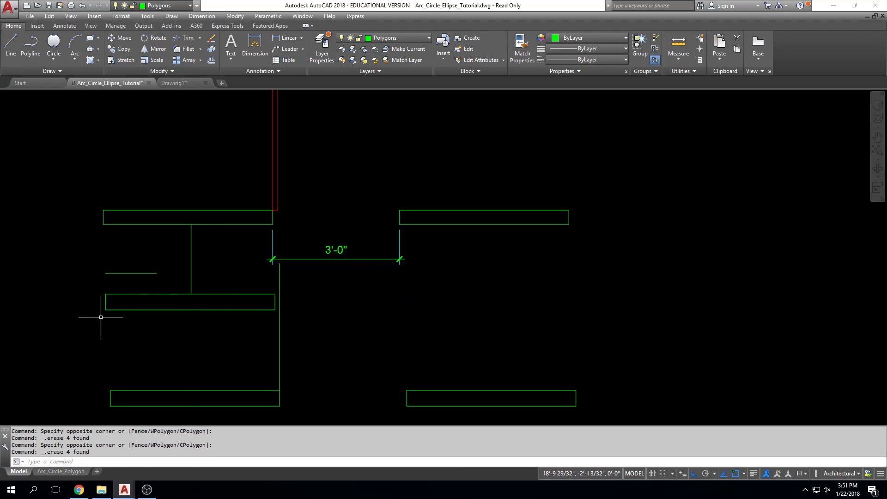
Delete the two stray lines and the middle wall rectangle on the left-hand side of the opening
click(68, 325)
click(197, 250)
key(Delete)
click(222, 254)
click(134, 327)
key(Delete)
click(120, 326)
click(281, 296)
key(Delete)
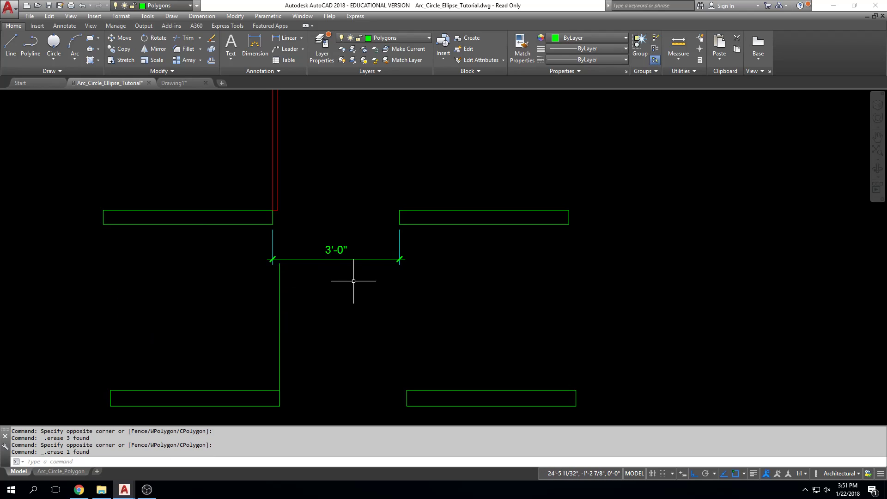
Draw the door's upper edge as a 1-1/2 line running right from the top of the 3' vertical line
key(Escape)
key(Escape)
key(Escape)
text(l)
key(Return)
click(280, 263)
scroll(281, 263, up, 6)
text(1-1/02)
key(BackSpace)
text(2)
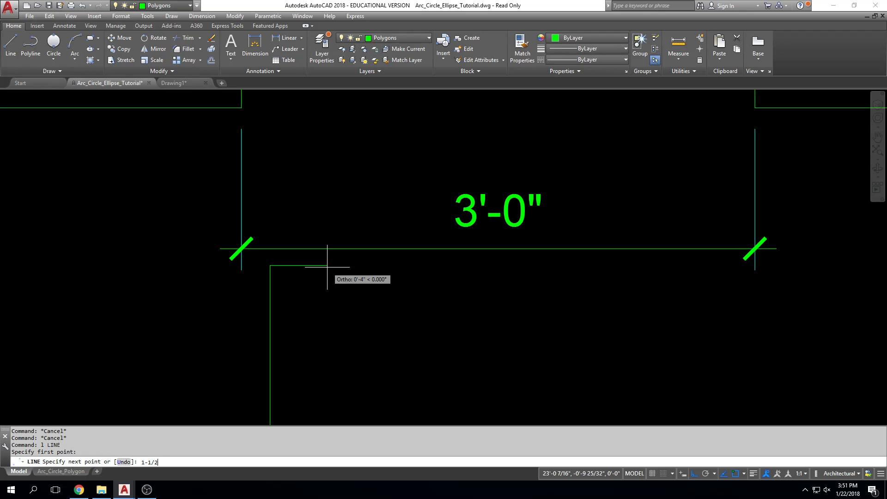
key(Return)
Complete the door outline with its right edge down to the wall's upper edge level and a lower edge back to the hinge corner
scroll(318, 315, down, 1)
middle_drag(318, 314, 322, 231)
scroll(324, 324, down, 1)
middle_drag(327, 302, 327, 258)
scroll(322, 307, up, 2)
scroll(281, 340, up, 1)
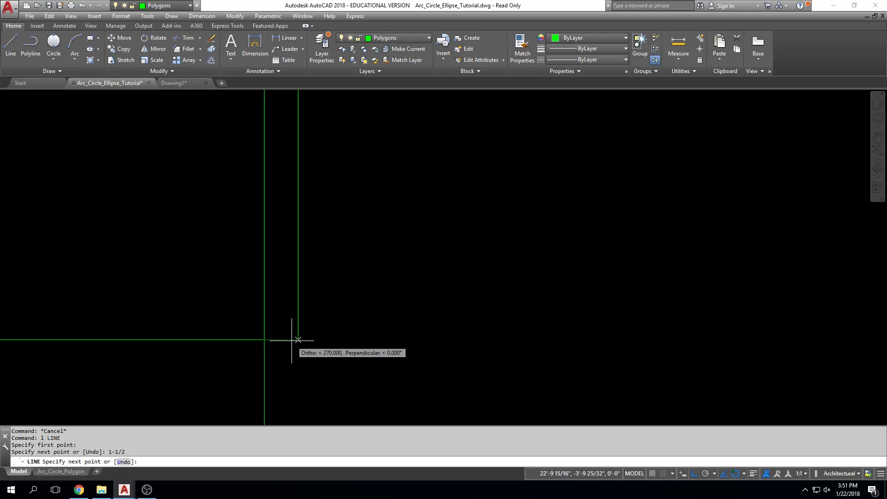
click(298, 340)
click(264, 340)
key(Escape)
key(Escape)
key(Escape)
scroll(425, 341, down, 3)
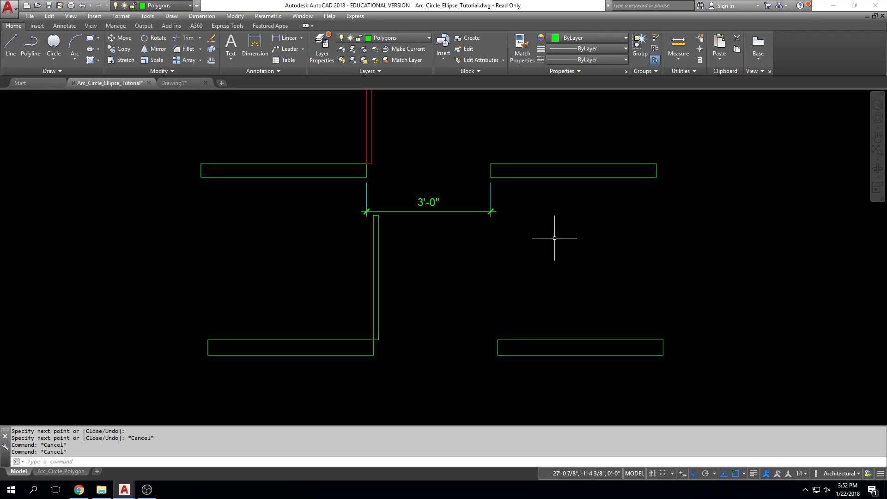
click(55, 41)
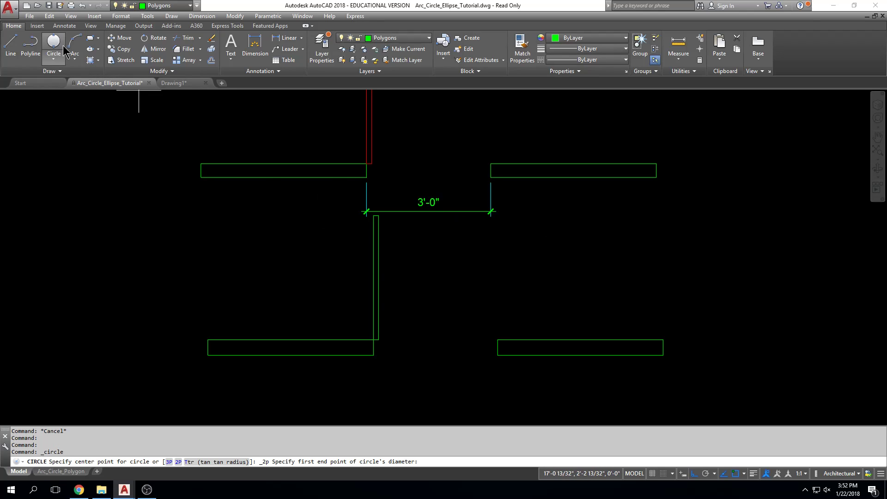
click(374, 340)
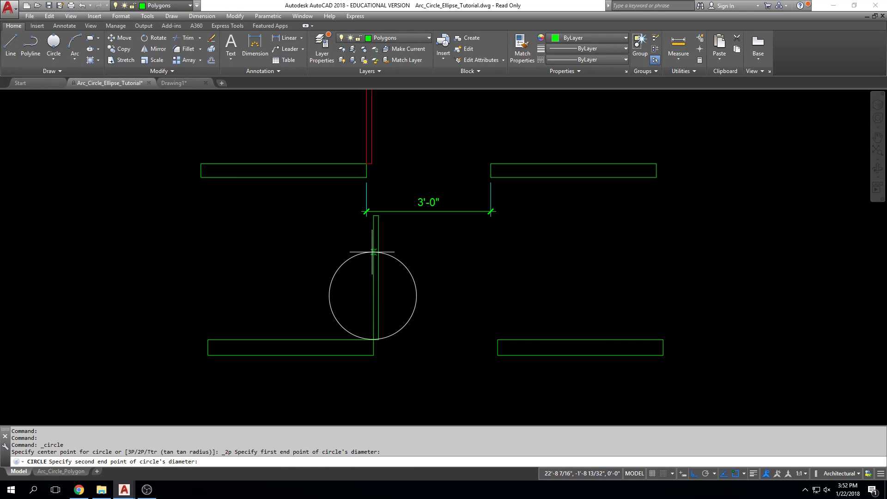
key(Escape)
Draw a center-radius circle centred on the door's hinge corner and reaching the upper left corner of the door
click(57, 58)
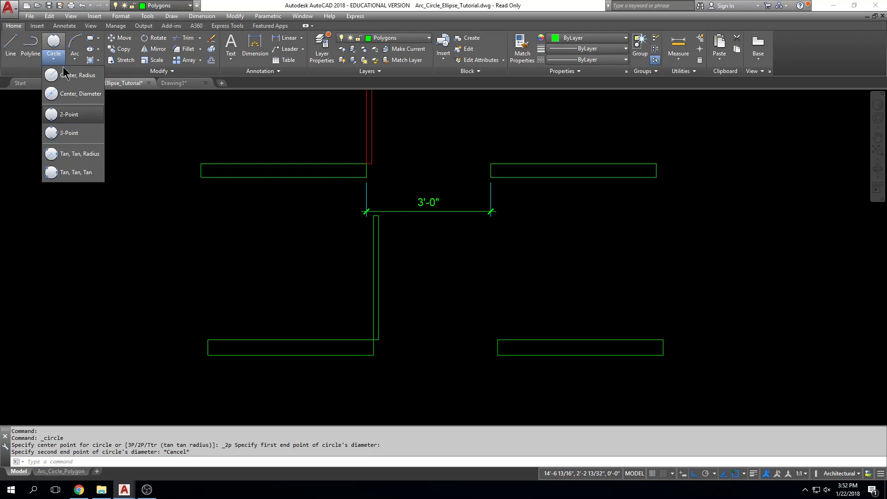
click(69, 74)
click(373, 340)
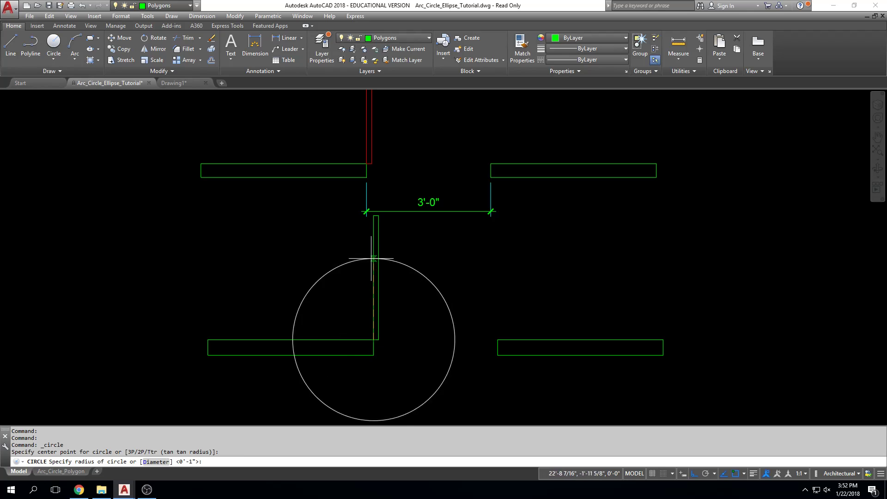
click(373, 215)
key(Escape)
Trim the circle to the quarter arc between the top of the door and the right-hand wall
middle_drag(380, 251, 369, 233)
scroll(369, 233, down, 2)
text(tr)
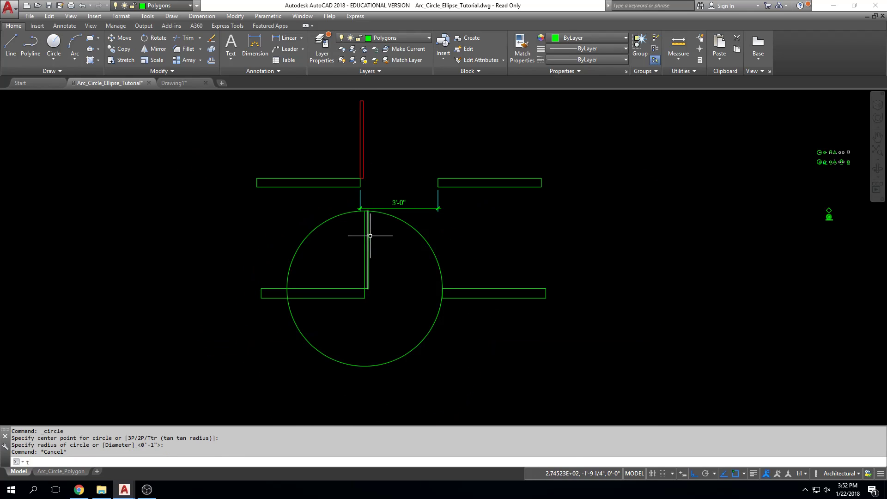
key(Return)
key(Return)
click(456, 332)
click(316, 403)
click(299, 259)
key(Escape)
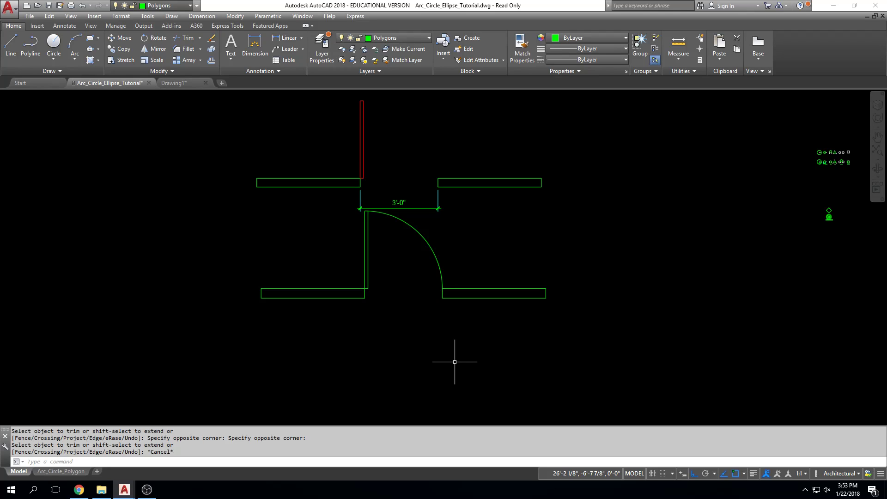
key(Escape)
key(Escape)
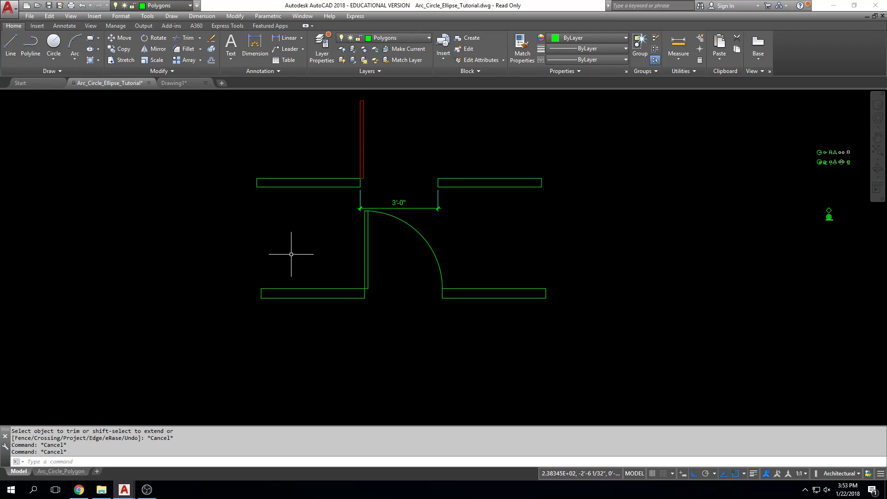
key(Escape)
key(Escape)
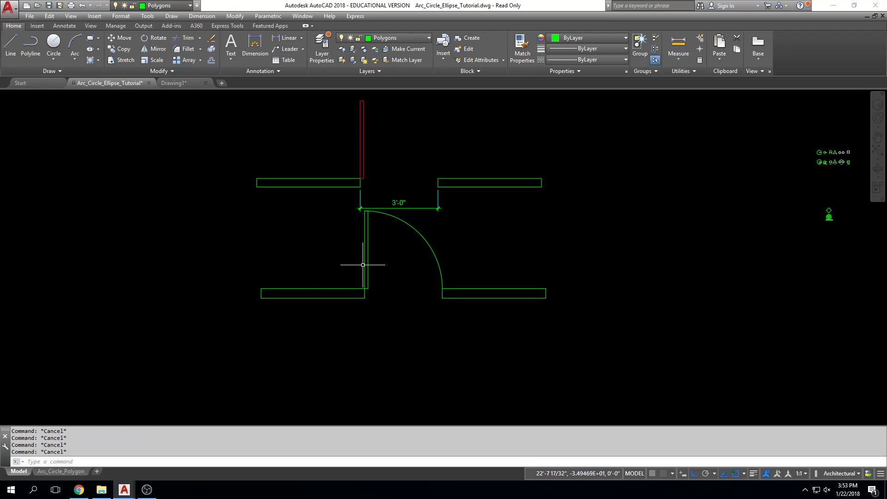
Delete the door swing arc between the new door and the right-hand wall
mouse_move(424, 239)
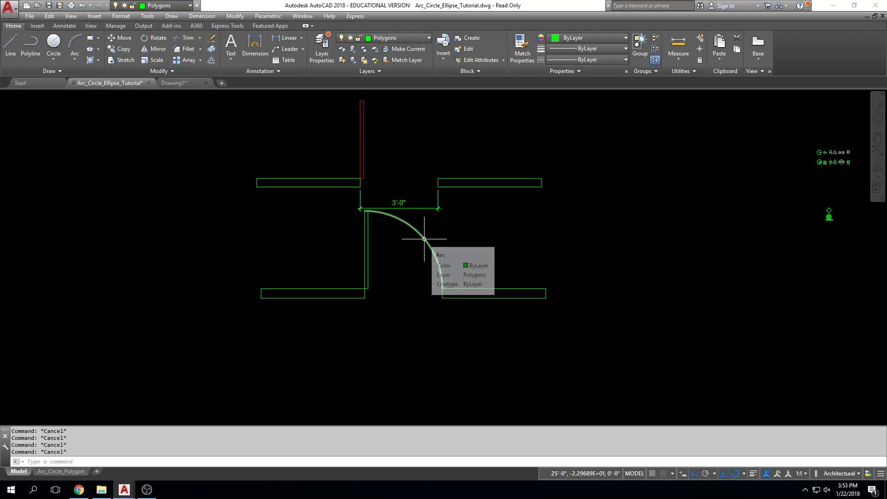
click(424, 239)
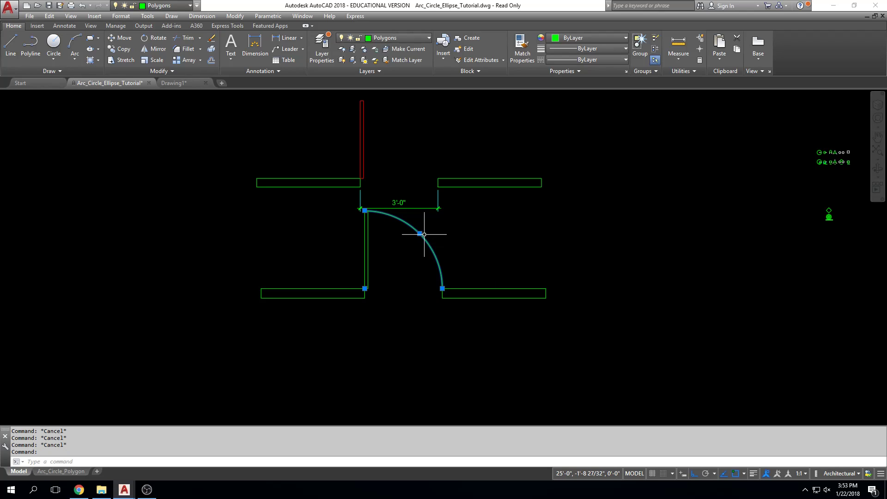
key(Delete)
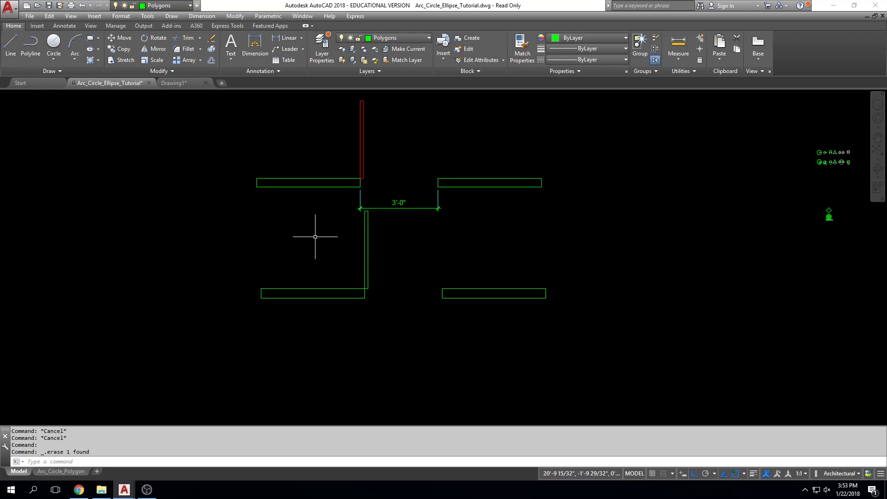
middle_drag(295, 241, 299, 240)
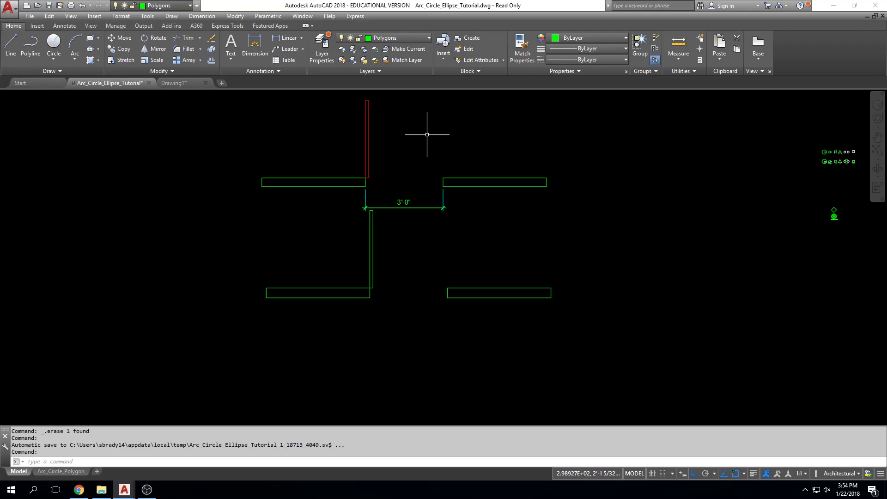
mouse_move(323, 165)
middle_down()
mouse_move(317, 200)
mouse_move(306, 190)
middle_up()
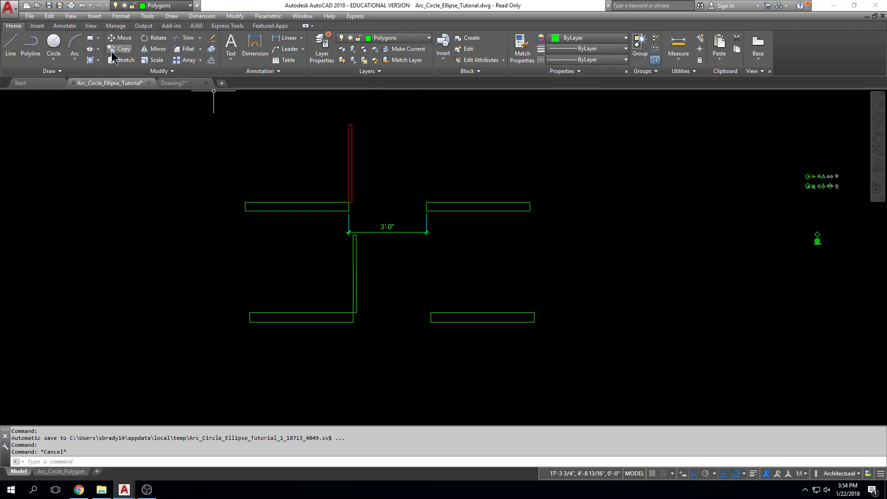
key(Escape)
click(77, 43)
key(Escape)
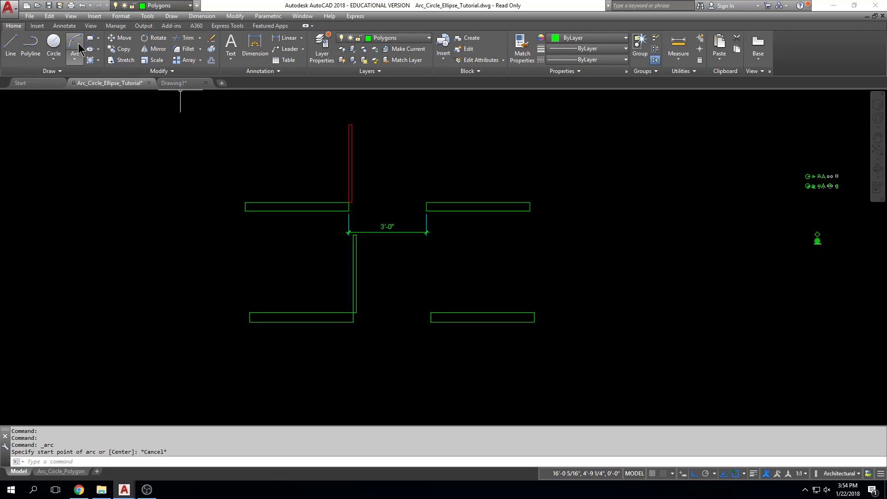
Try a 3-Point arc in the empty space beside the upper left wall, with its second point up and to the left of the start
click(75, 58)
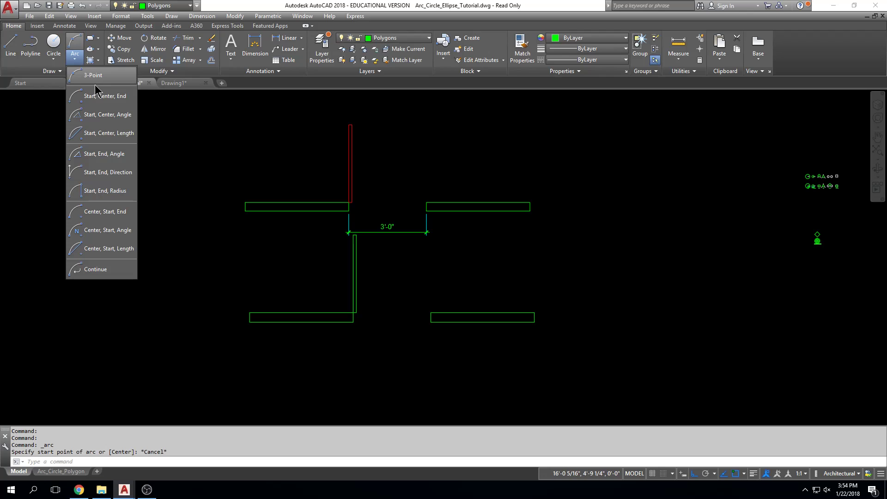
click(98, 80)
middle_drag(306, 171, 337, 176)
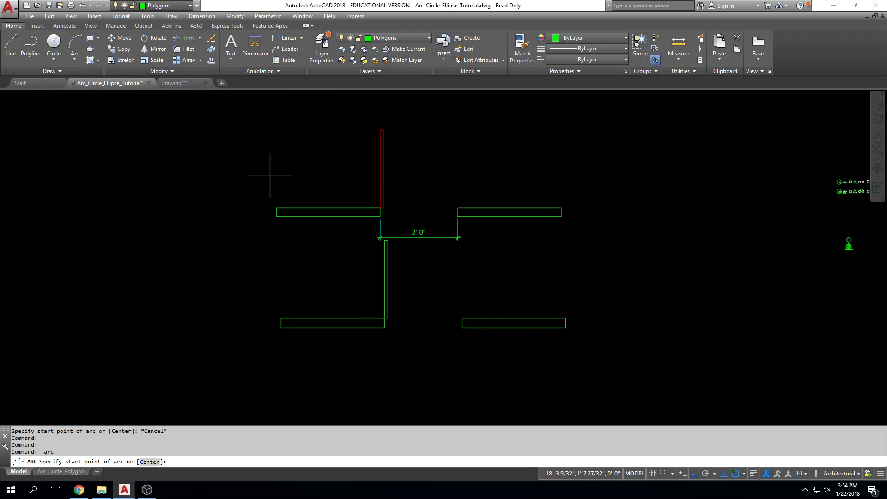
click(241, 202)
click(187, 125)
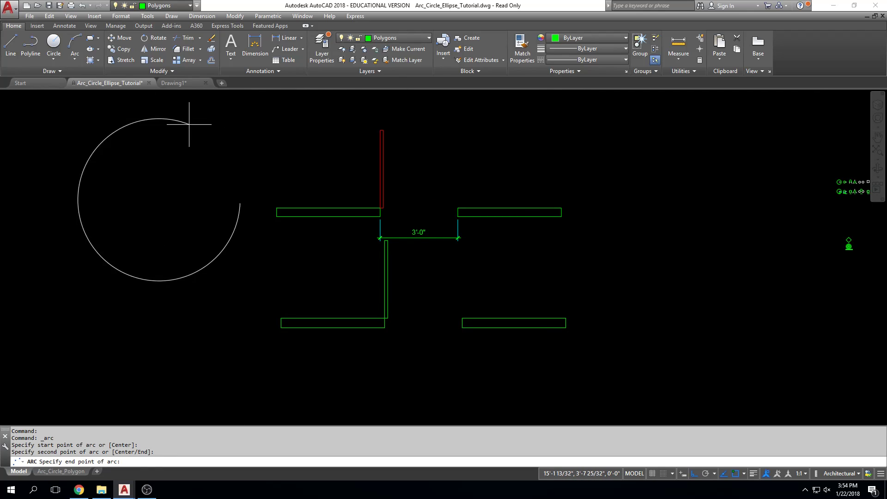
key(Escape)
Try a three-point arc starting high in the empty space, with the second point lower and to the right near the wall's end
key(Return)
click(170, 119)
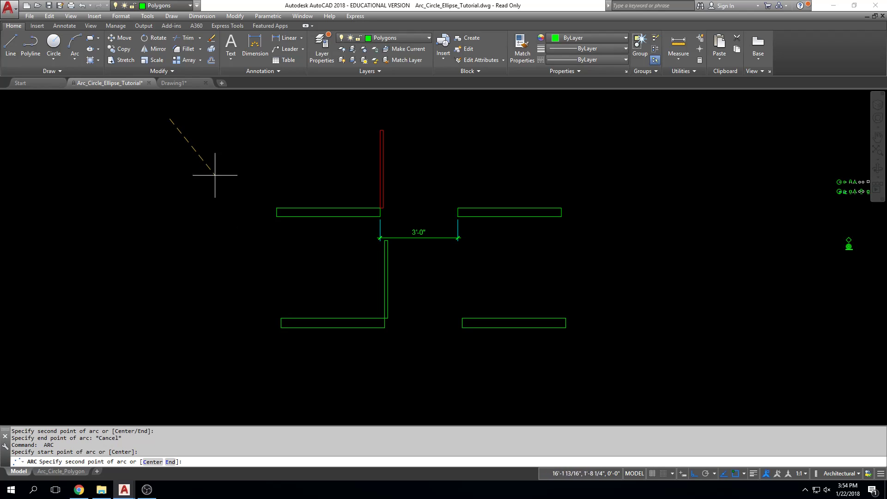
click(244, 205)
key(Return)
key(Escape)
Try the arc in the opposite order, starting low beside the wall with the second point at the upper left
key(Return)
click(230, 211)
click(171, 113)
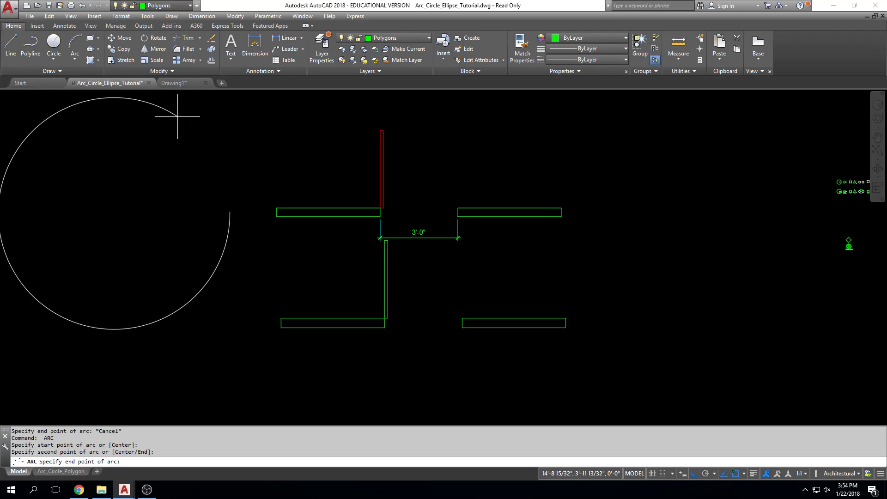
key(Escape)
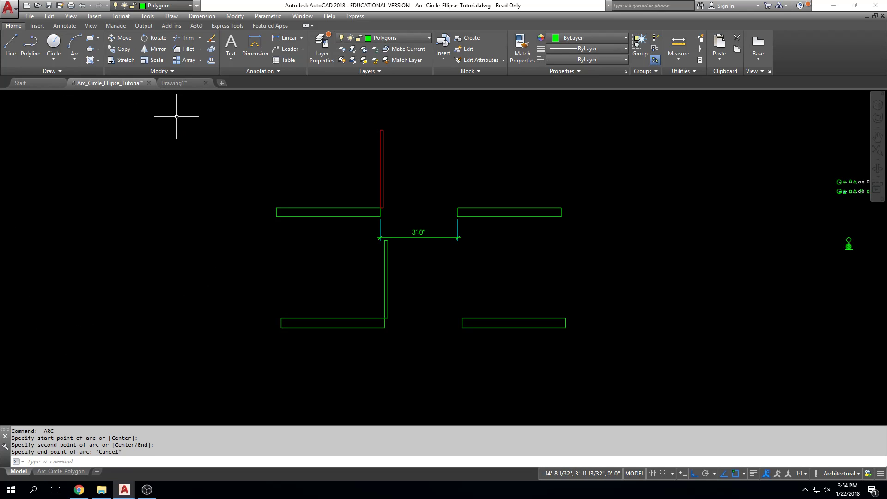
key(Escape)
Try another three-point arc from an upper start point, bulging to the right through a lower second point
key(Return)
click(180, 118)
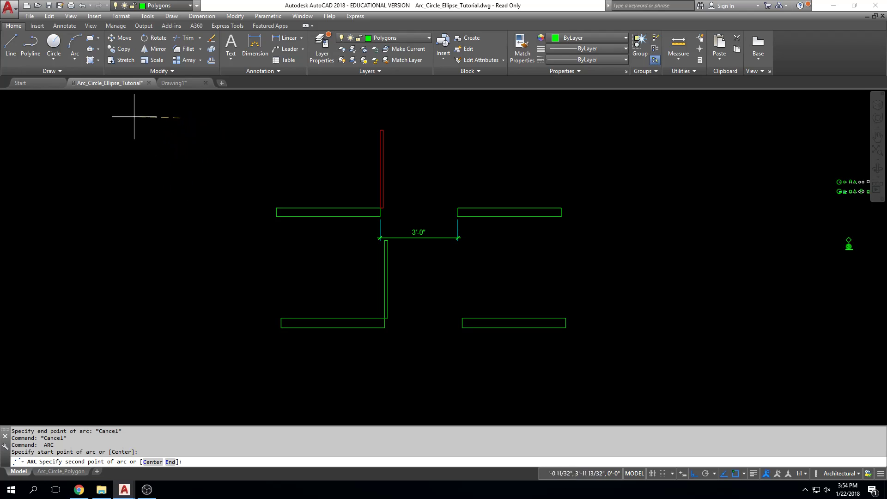
click(232, 196)
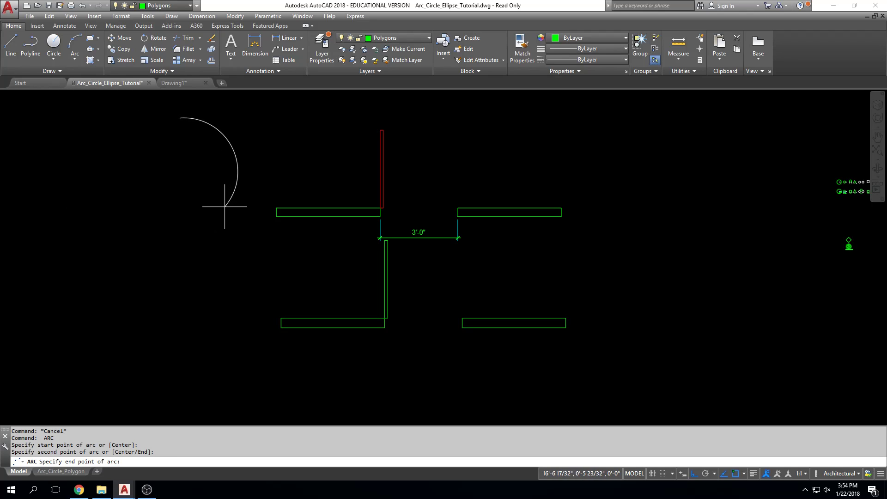
key(Escape)
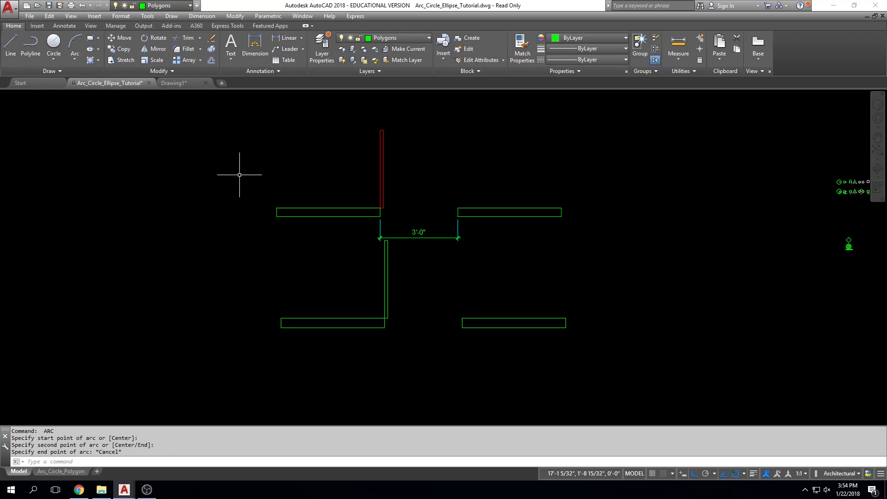
Try one more three-point arc, starting just above the upper left wall's left end with its second point at the upper left
key(Return)
click(259, 196)
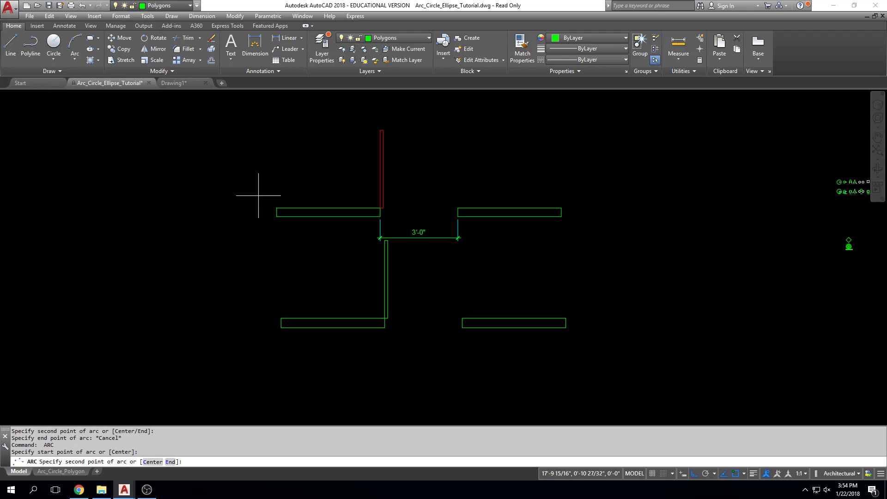
click(195, 124)
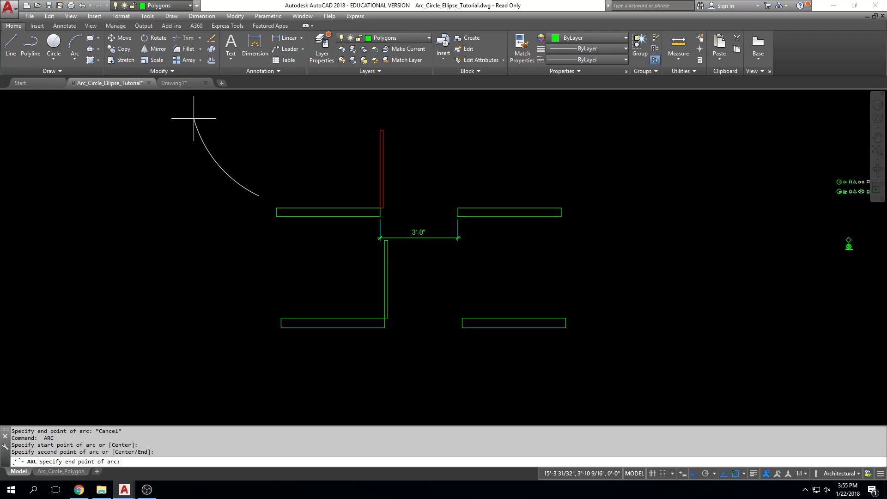
key(Escape)
key(Escape)
key(Escape)
key(Escape)
mouse_move(280, 149)
middle_down()
mouse_move(259, 148)
mouse_move(271, 200)
middle_up()
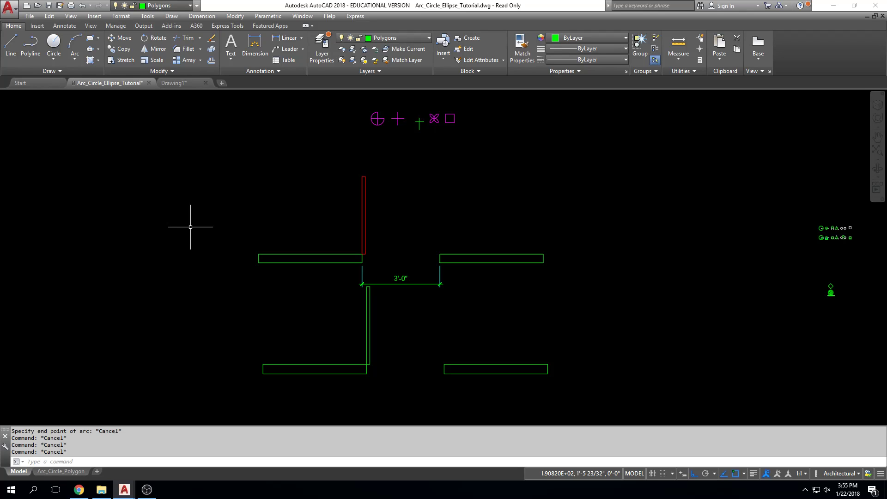
key(Escape)
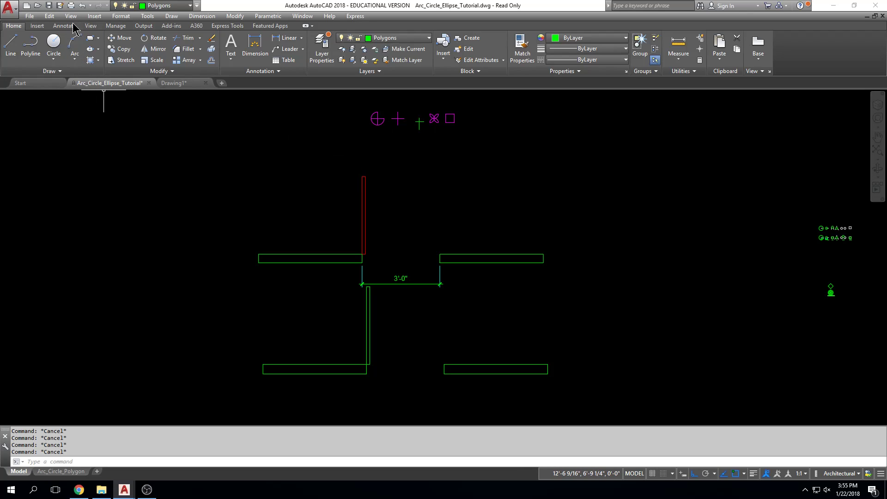
click(77, 60)
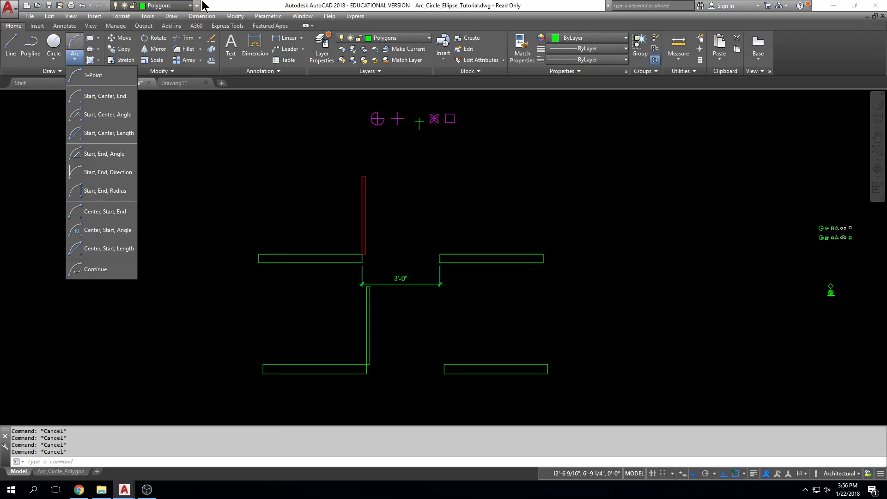
Draw a center-radius circle centred on the upper red door's hinge corner and reaching the top of that door
click(54, 44)
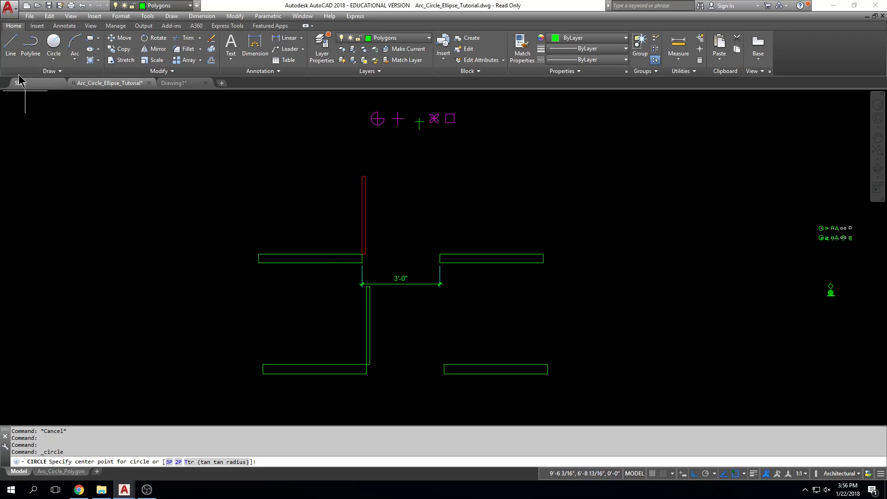
click(54, 44)
scroll(358, 252, up, 3)
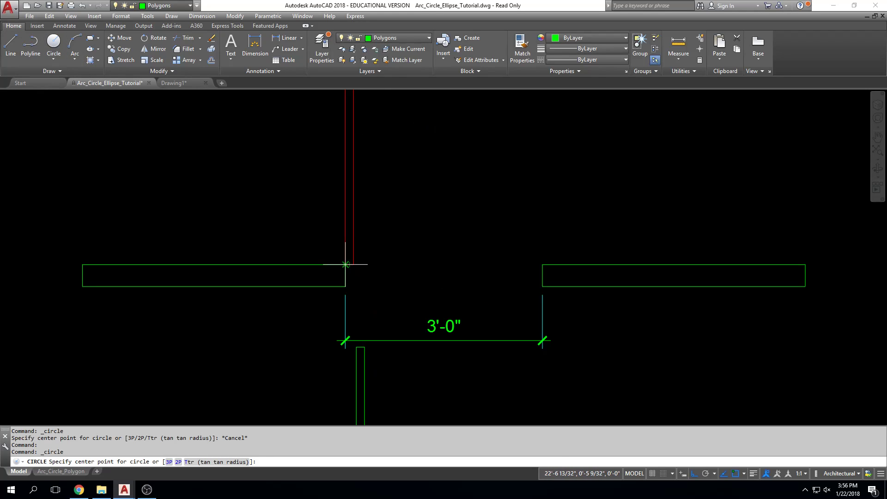
click(348, 259)
scroll(347, 259, down, 4)
click(345, 186)
key(Escape)
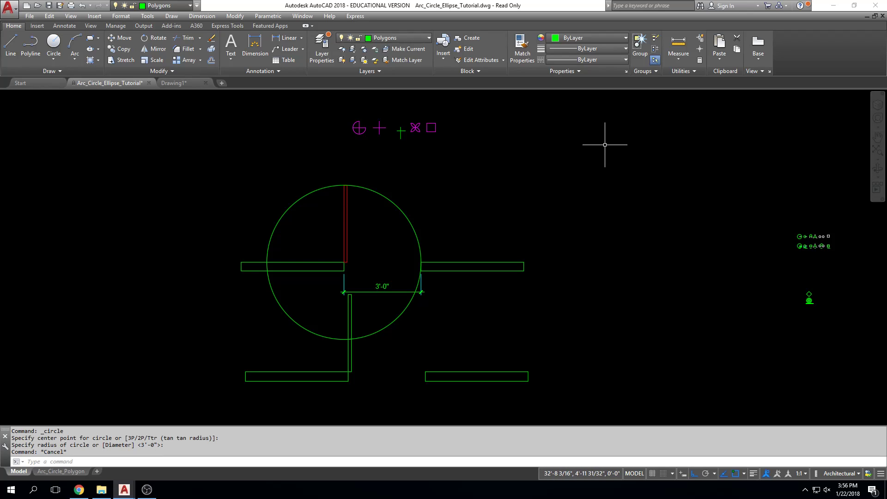
Delete the circle around the upper red door
click(390, 200)
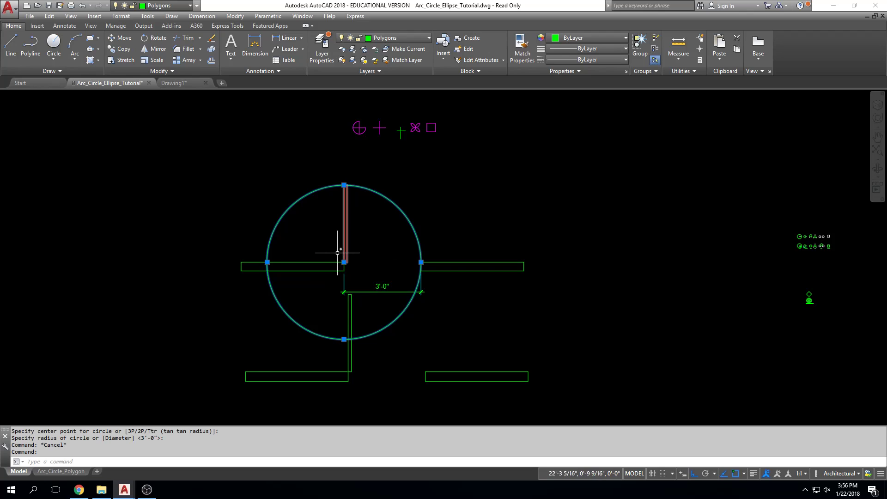
key(Escape)
key(Escape)
click(409, 220)
key(Delete)
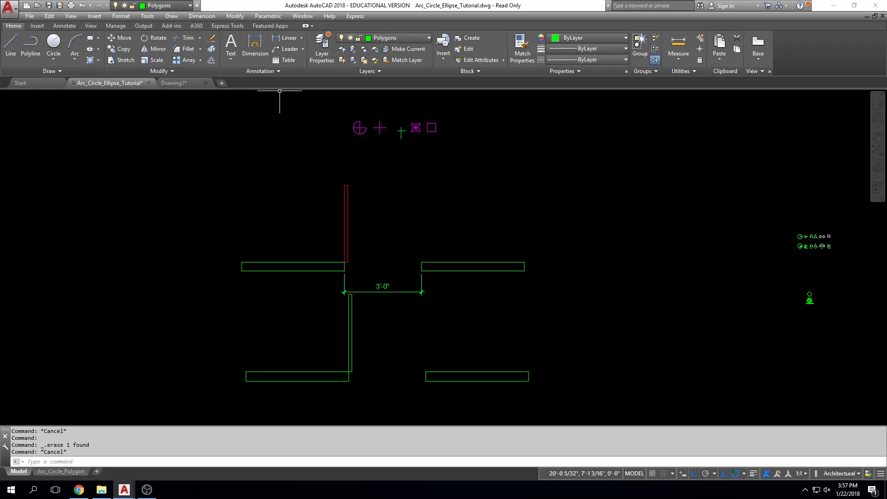
key(Escape)
key(Escape)
Draw a Start, Center, End arc from the lower right wall's upper left corner, centred on the hinge corner, ending at the door's top
scroll(414, 254, down, 1)
scroll(322, 272, up, 3)
middle_drag(342, 269, 330, 213)
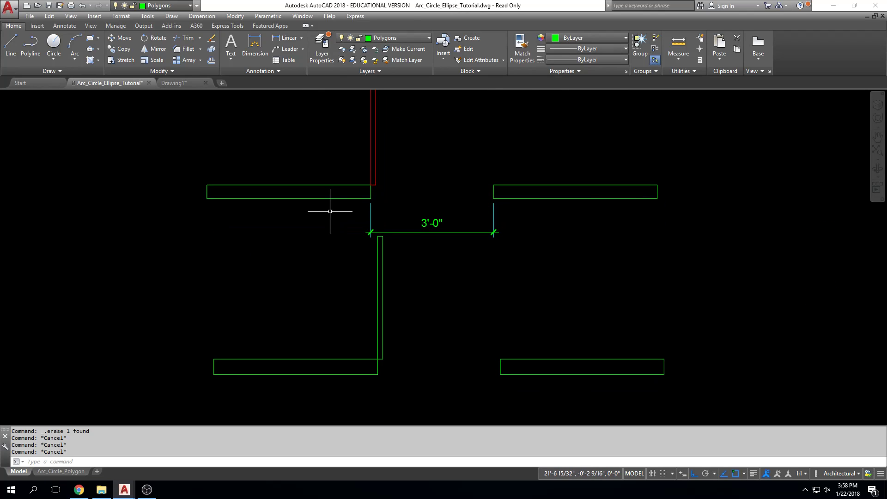
click(81, 62)
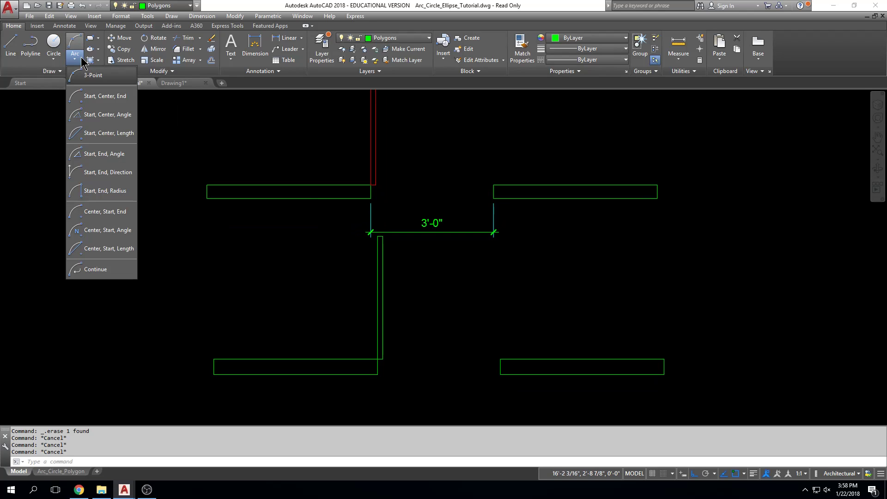
click(100, 97)
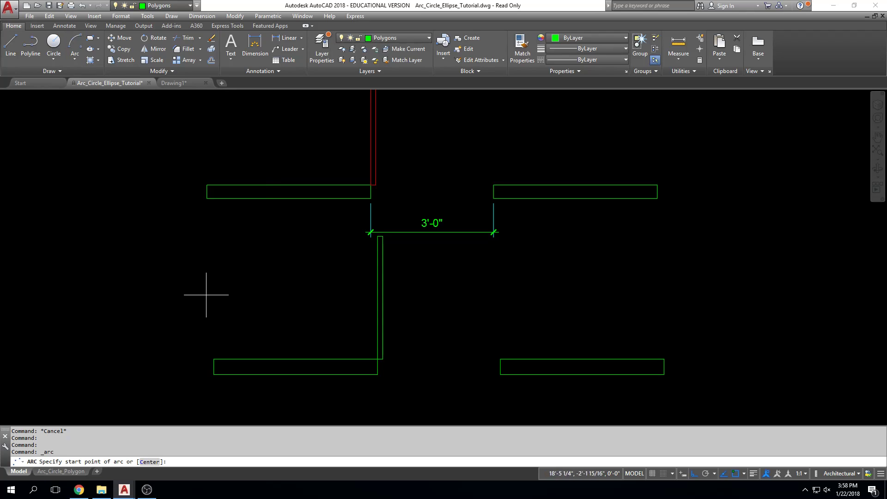
middle_drag(209, 279, 181, 208)
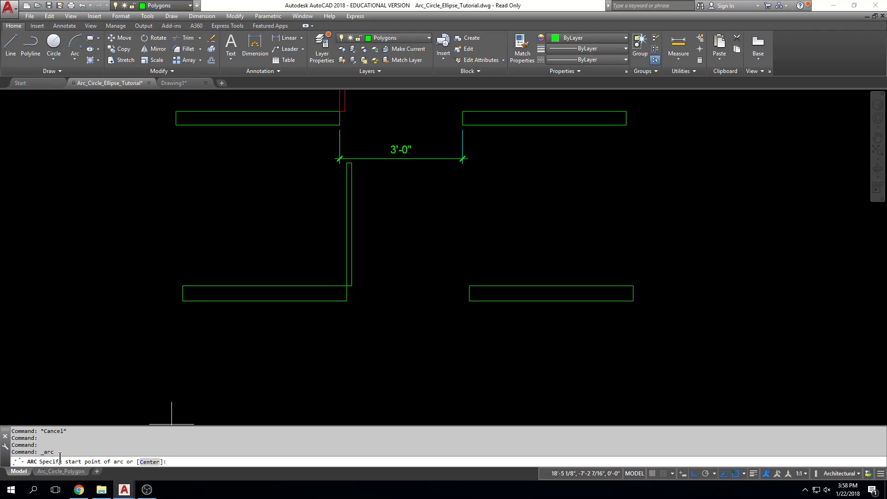
click(469, 285)
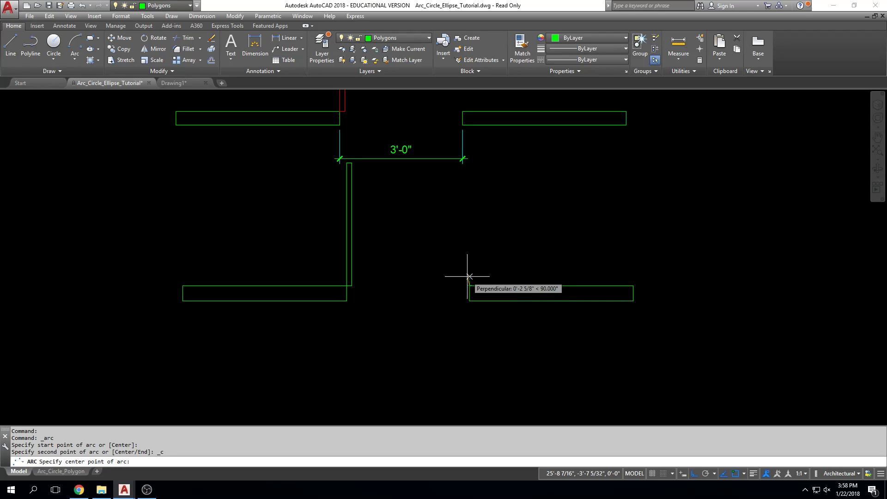
click(346, 285)
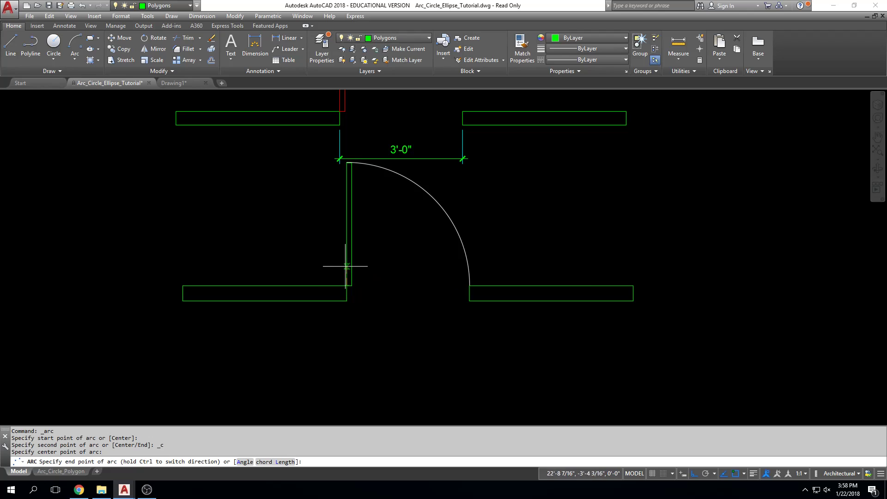
click(342, 164)
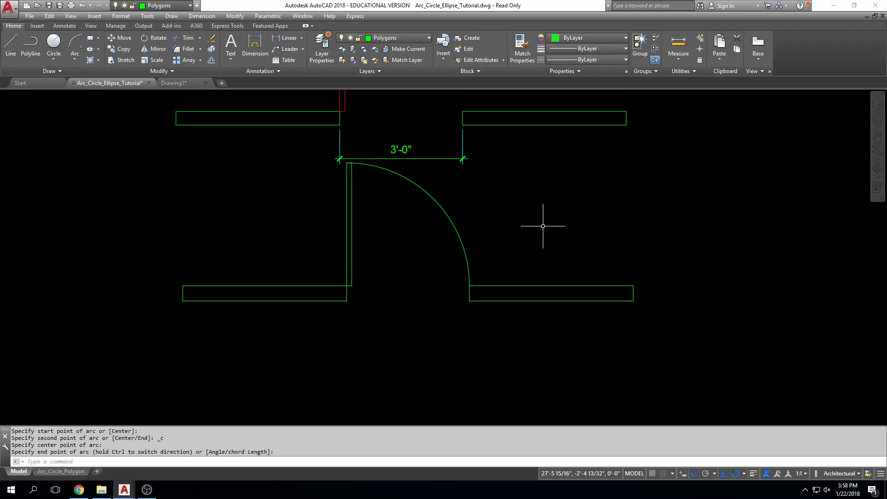
click(74, 59)
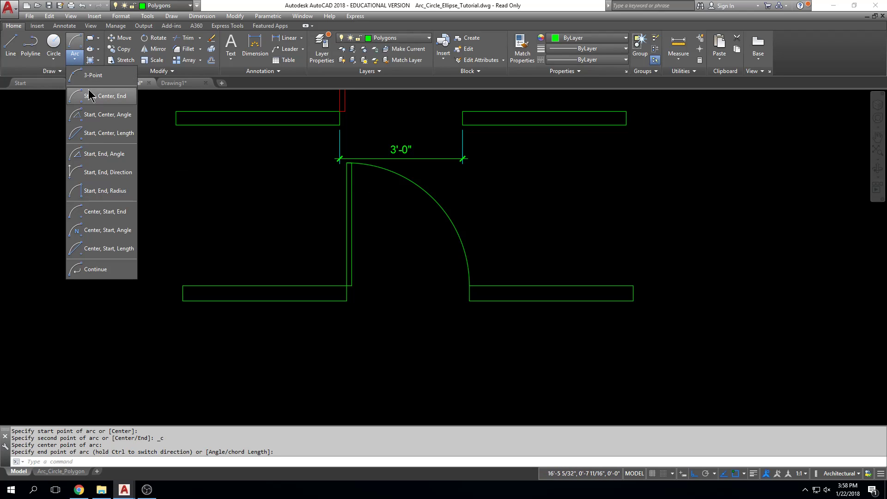
click(103, 115)
key(Escape)
key(Escape)
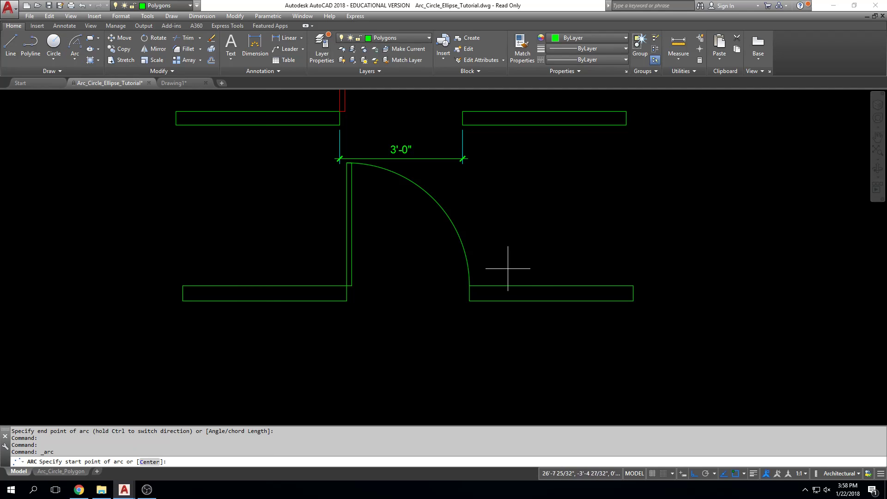
Delete the swing arc between the lower door and the right-hand wall
click(485, 230)
click(459, 252)
key(Delete)
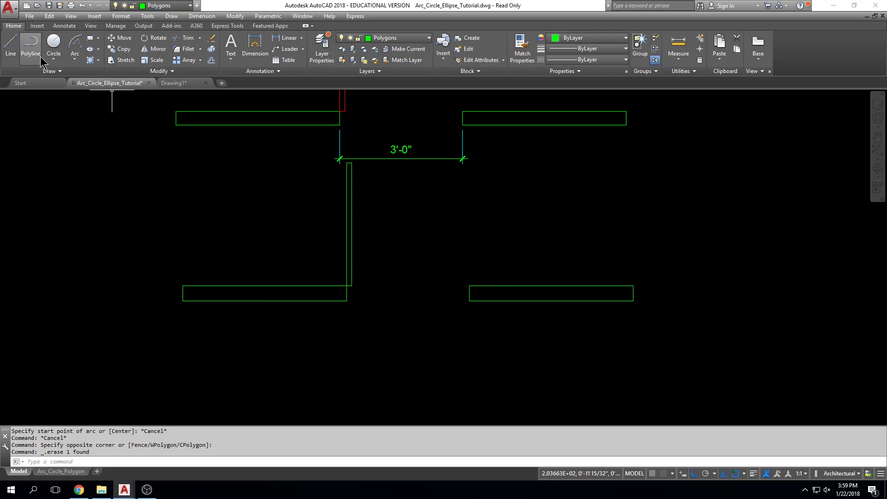
Draw a Start, Center, Angle arc from the lower right wall's upper left corner, centred on the hinge corner, with a 90° included angle
click(74, 58)
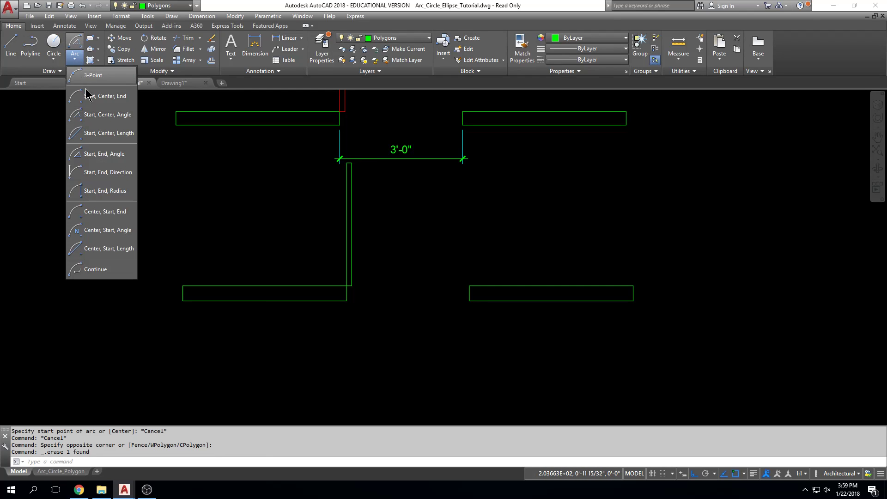
click(119, 116)
click(470, 287)
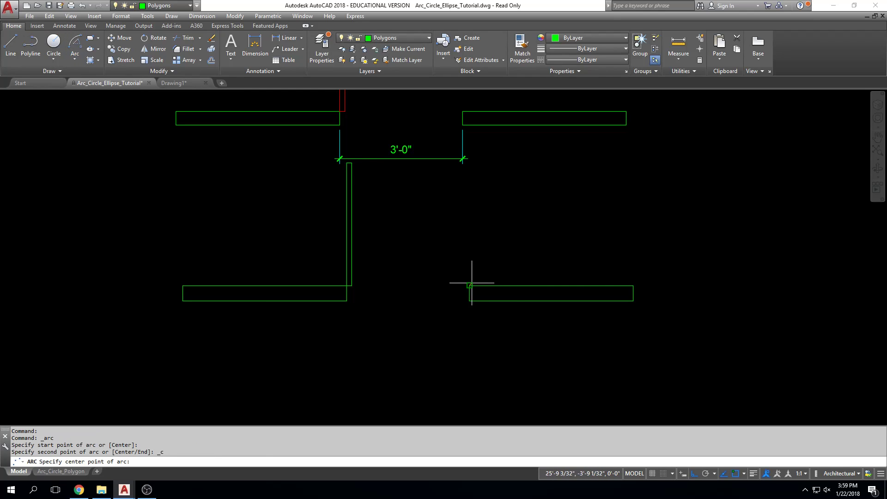
click(348, 286)
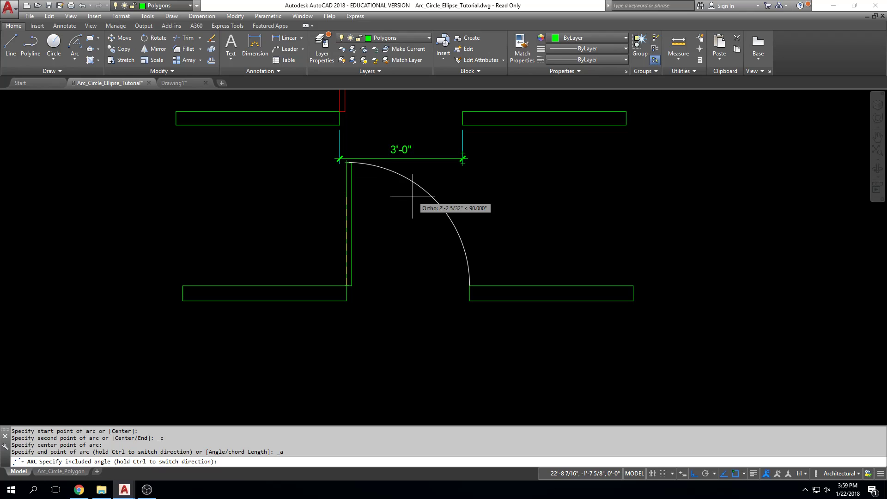
text(90)
key(Return)
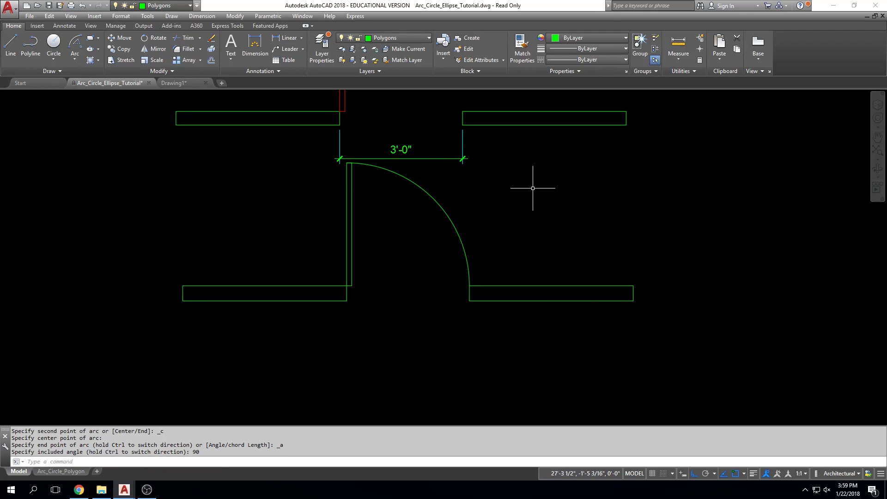
Delete the 90° swing arc between the lower door and the right-hand wall
click(501, 201)
click(444, 221)
key(Delete)
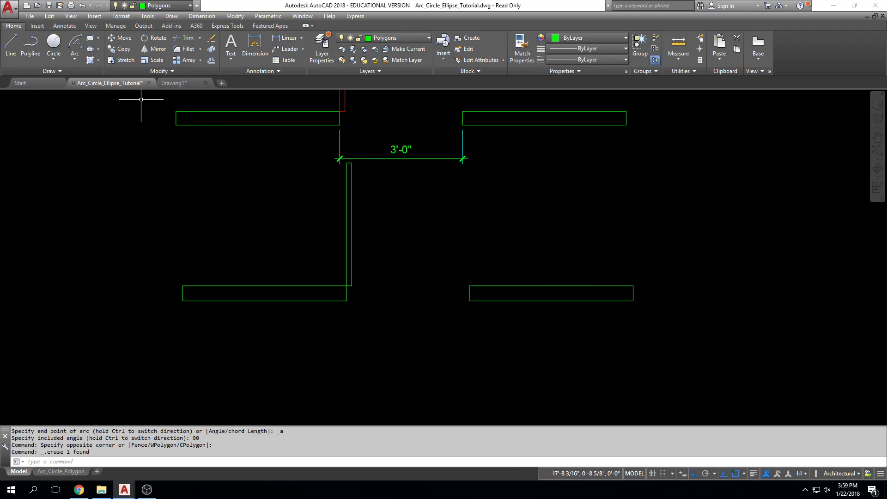
Draw a Start, Center, Angle arc from the lower right wall's upper left corner, centred on the hinge corner, with a 45° included angle
click(75, 59)
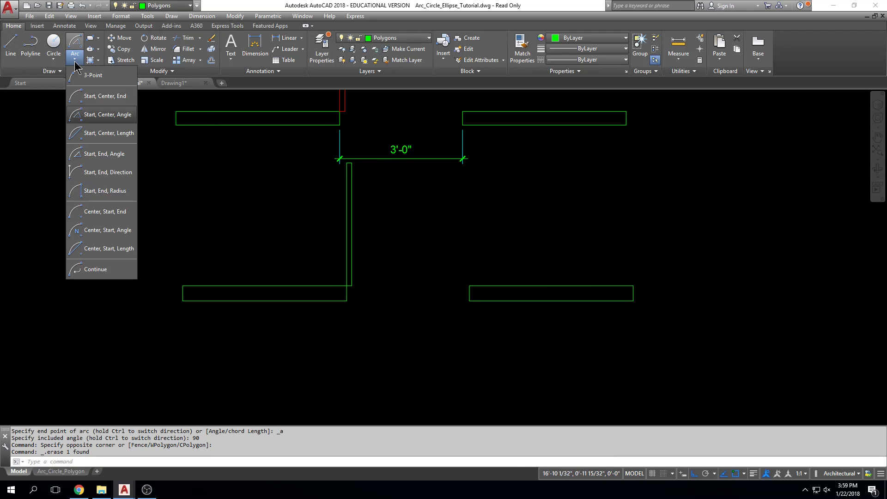
click(103, 114)
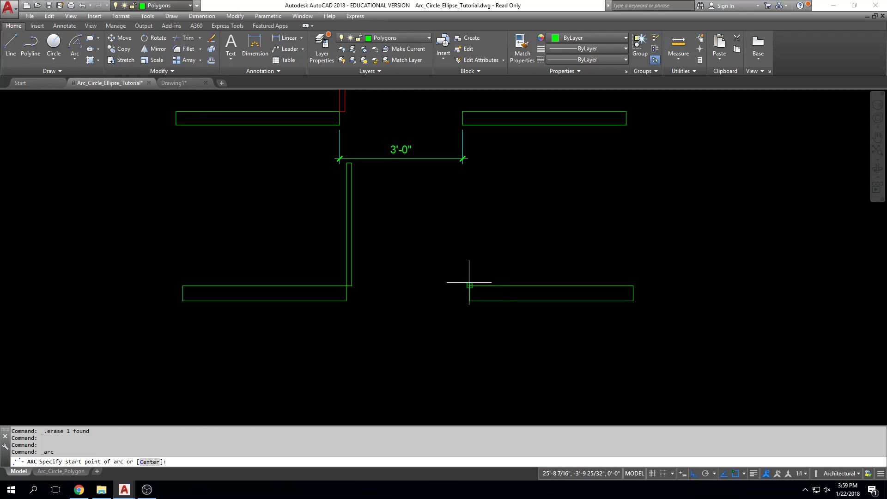
click(470, 286)
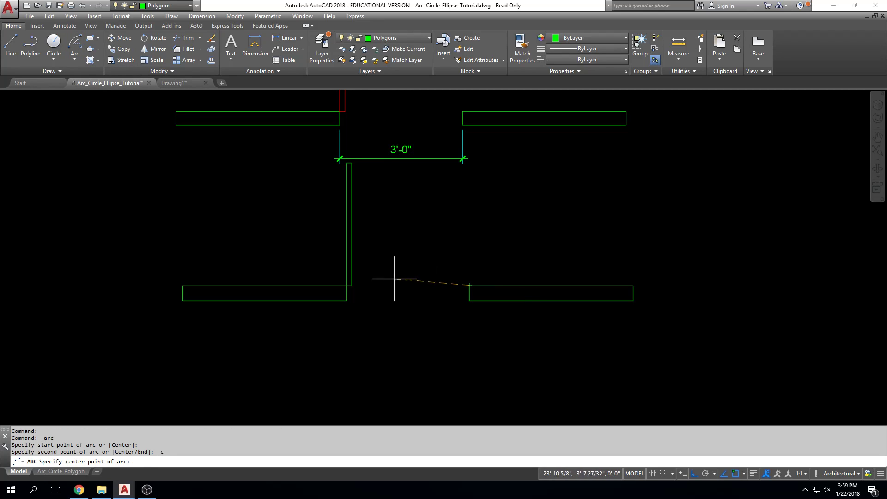
click(347, 285)
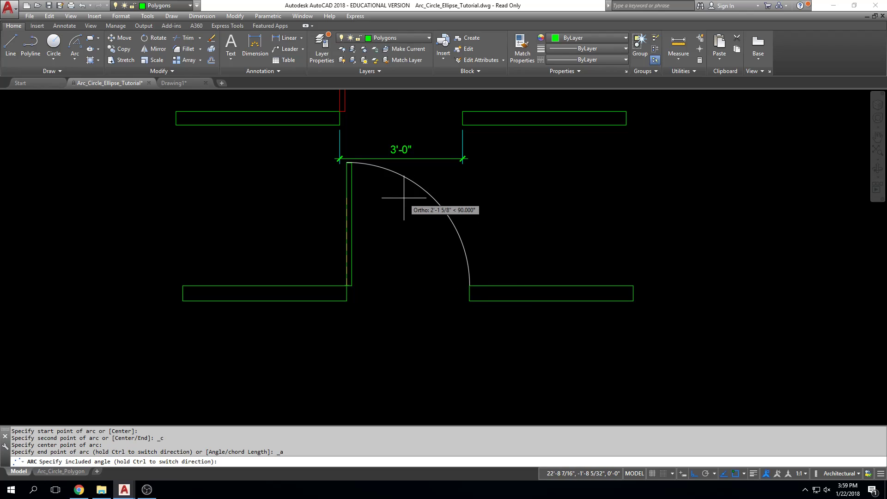
key(Return)
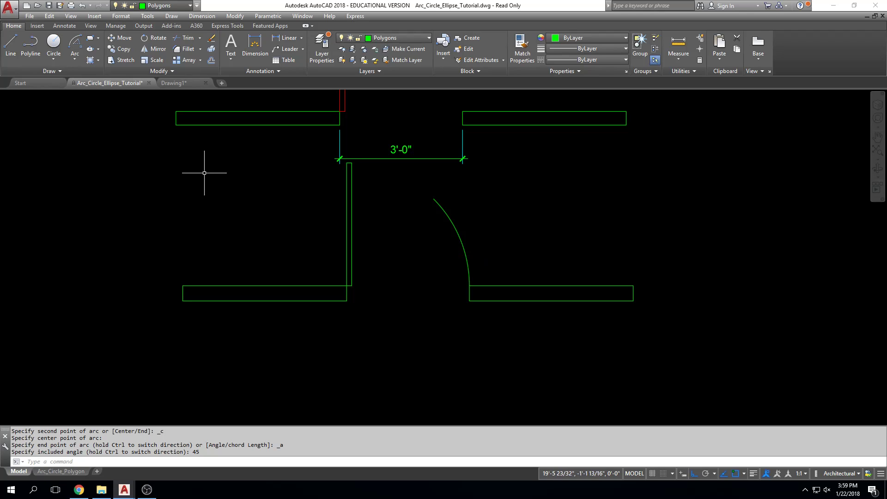
Delete the 45° arc rising from the lower right wall
key(Escape)
key(Escape)
click(445, 199)
click(428, 212)
key(Delete)
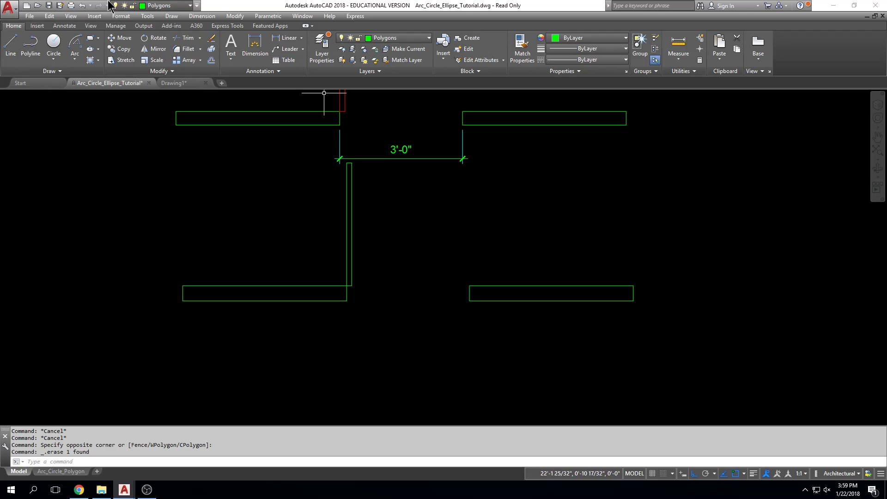
Draw a Start, Center, Length arc from the lower right wall's upper left corner, centred on the hinge corner, with its chord reaching the door's top
click(71, 58)
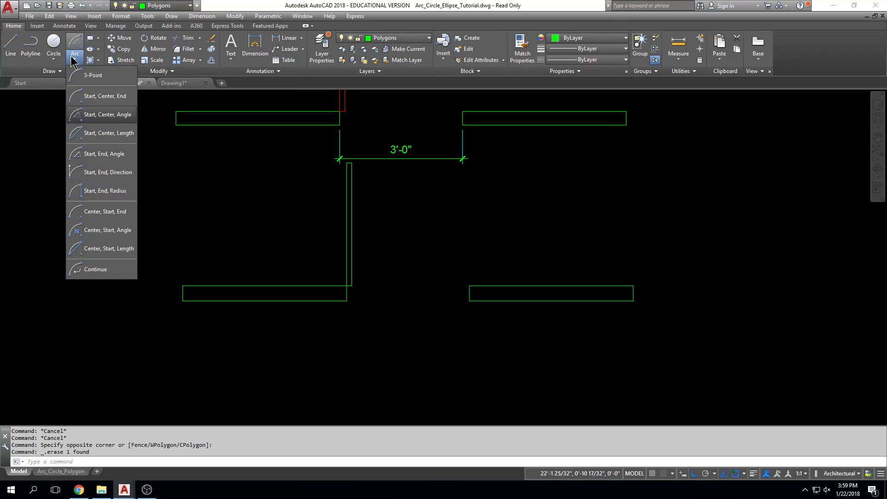
click(118, 134)
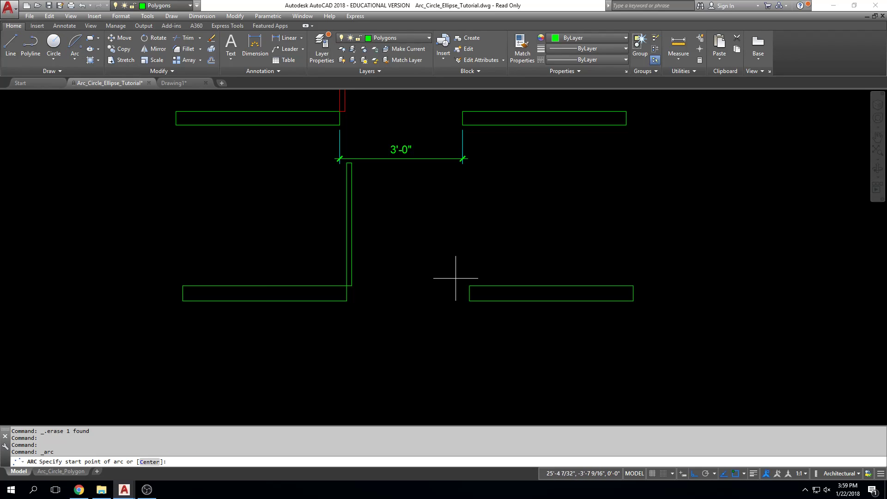
click(469, 286)
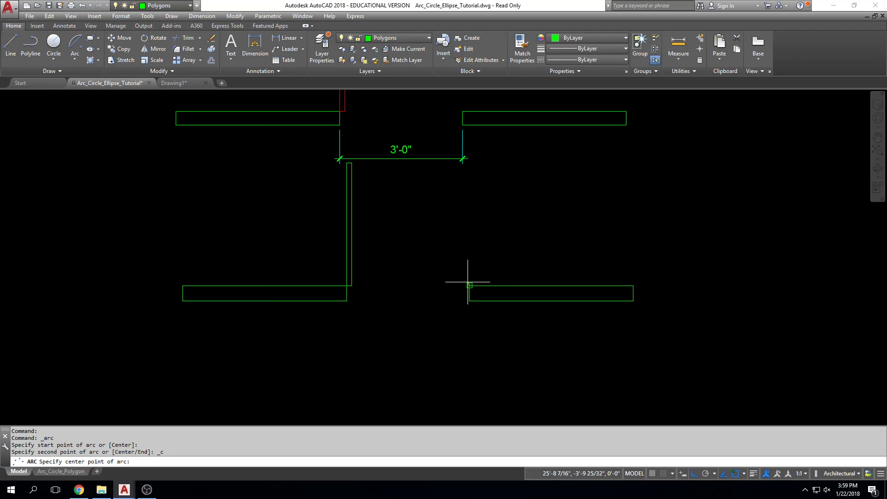
click(347, 285)
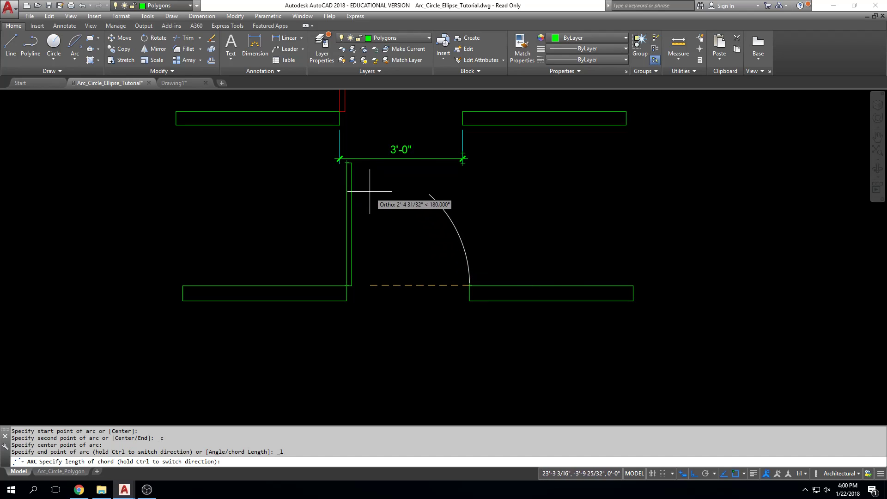
click(347, 162)
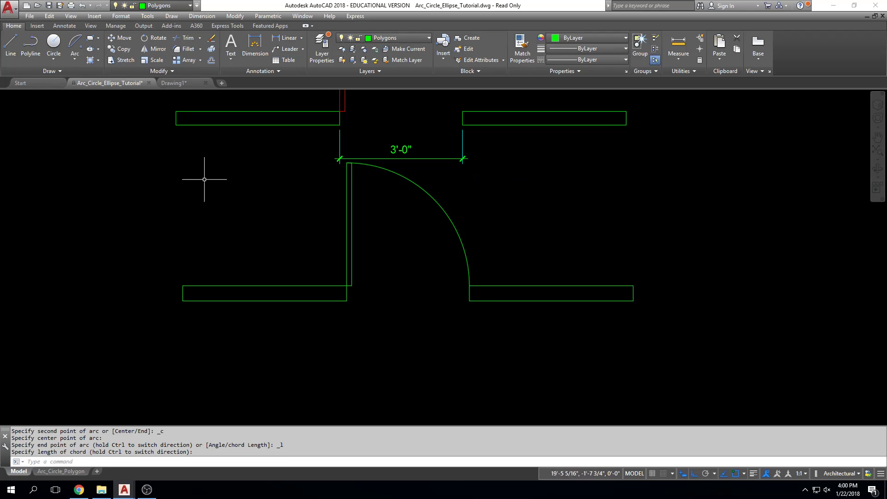
Delete the chord-length swing arc at the lower door
click(568, 182)
click(477, 265)
key(Delete)
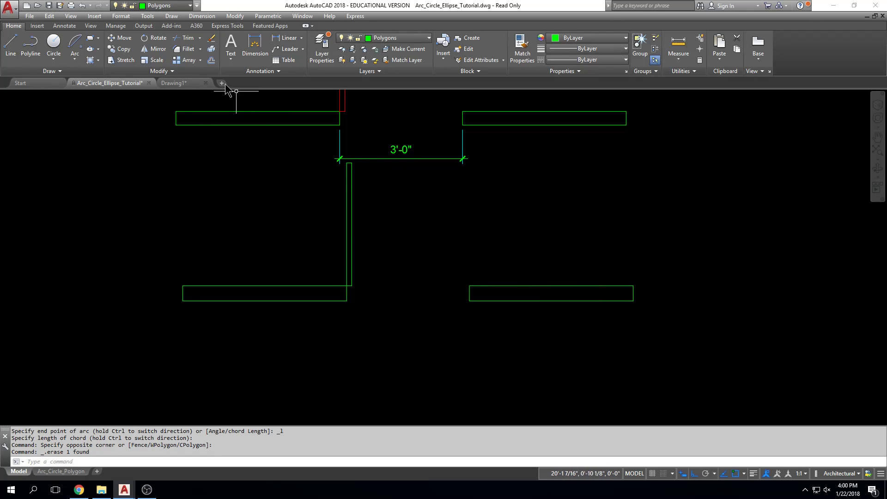
With Ortho off, draw a Start, Center, Length arc from the lower right wall's corner, centred on the hinge corner, extending past the door's top
click(75, 58)
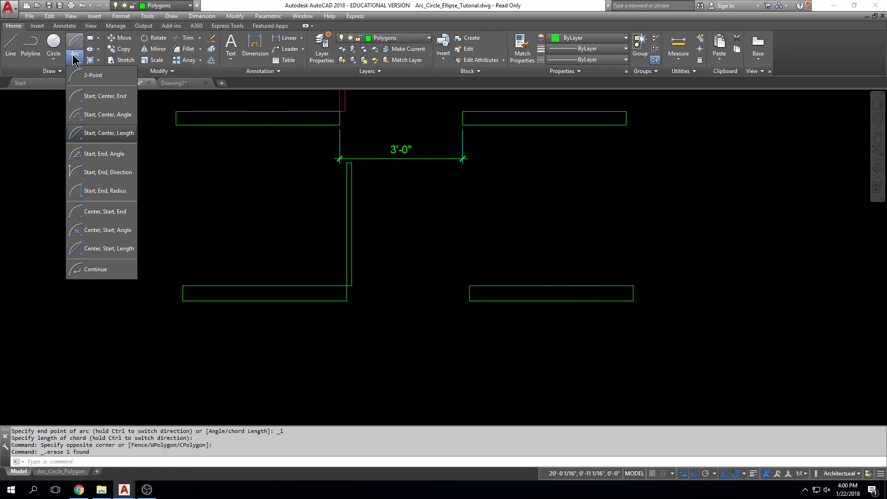
click(106, 134)
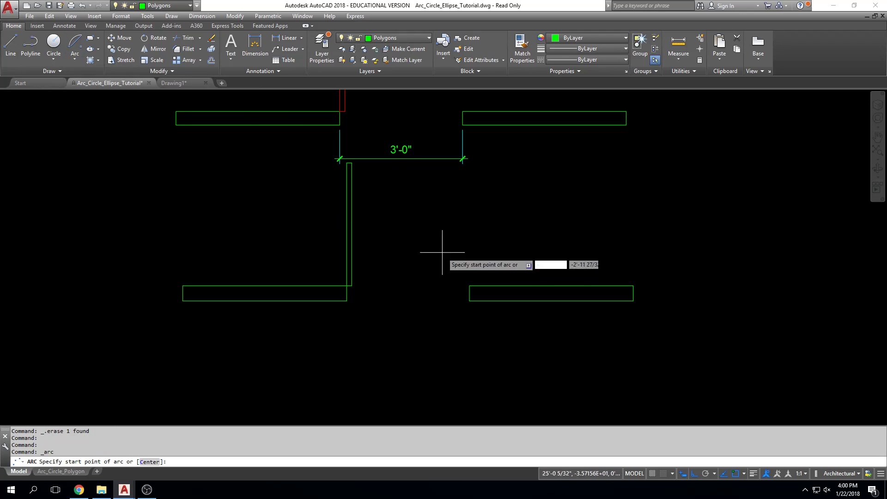
click(470, 285)
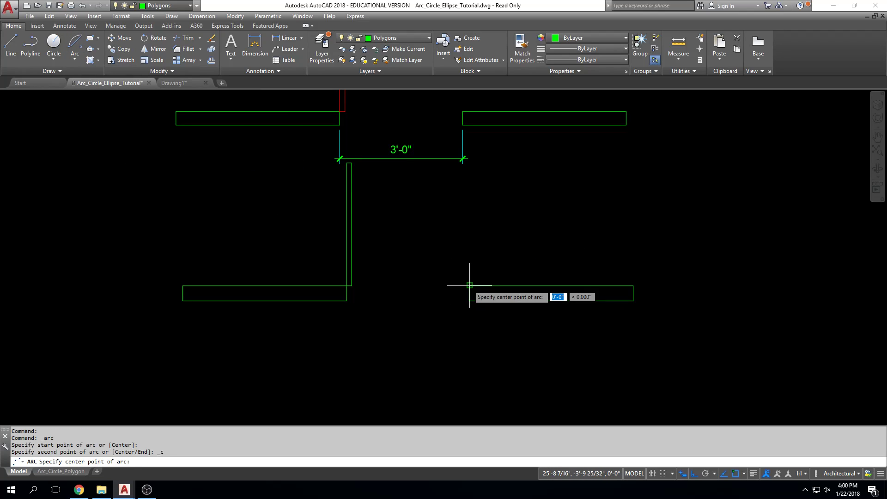
click(347, 285)
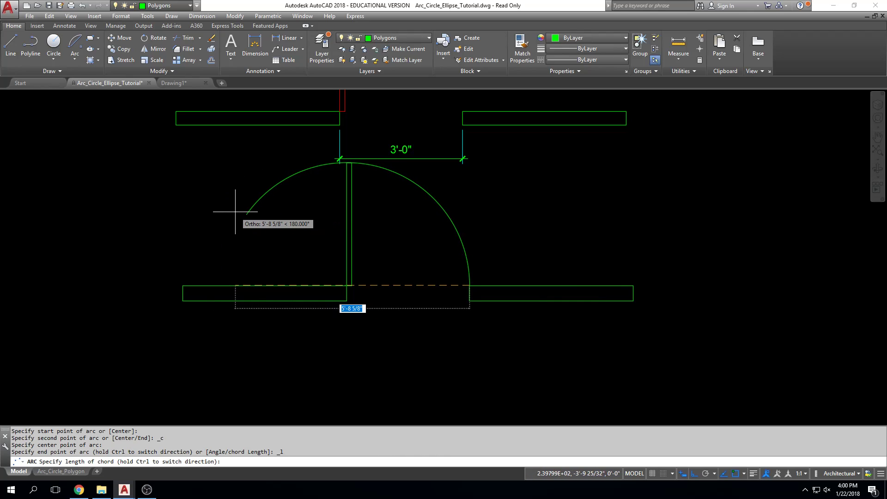
key(F8)
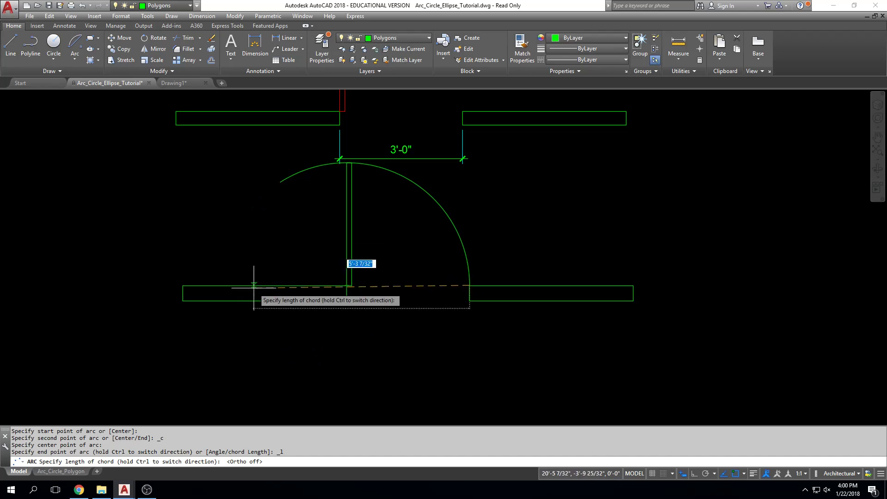
click(254, 193)
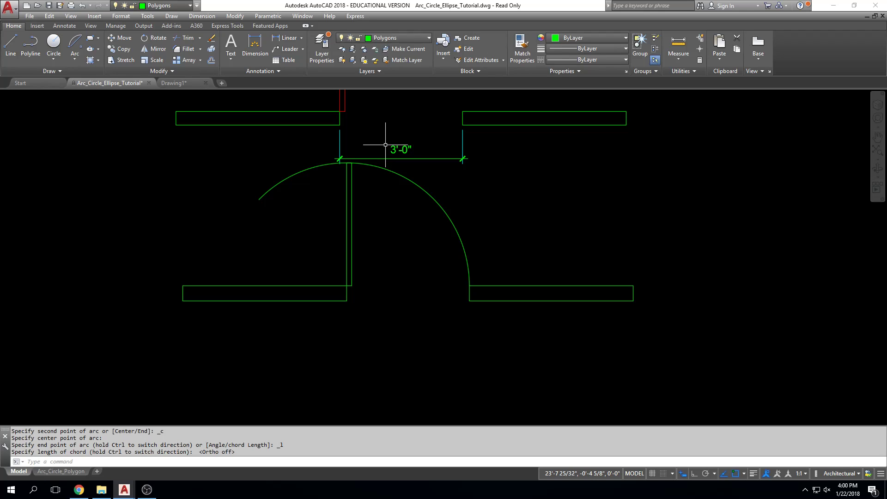
Draw a freehand Start, Center, End arc of nearly three-quarters of a circle in the empty area right of the walls
click(75, 59)
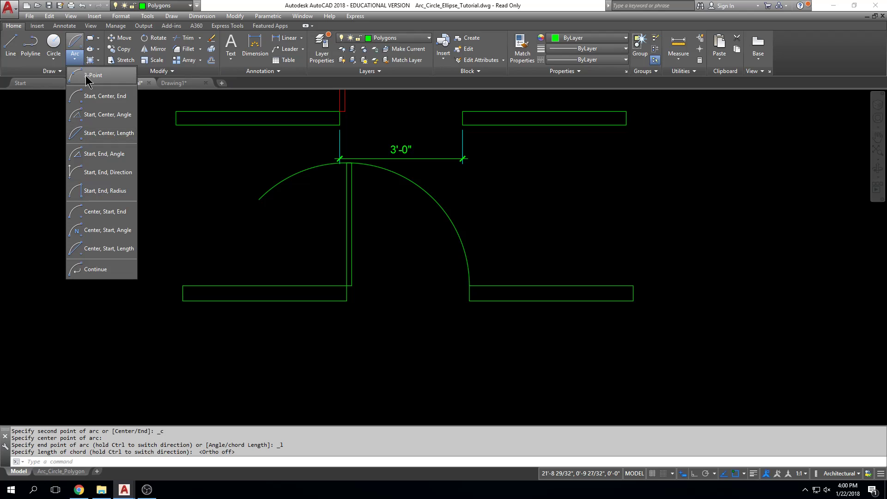
click(88, 76)
mouse_move(619, 185)
middle_down()
mouse_move(493, 139)
mouse_move(412, 147)
middle_up()
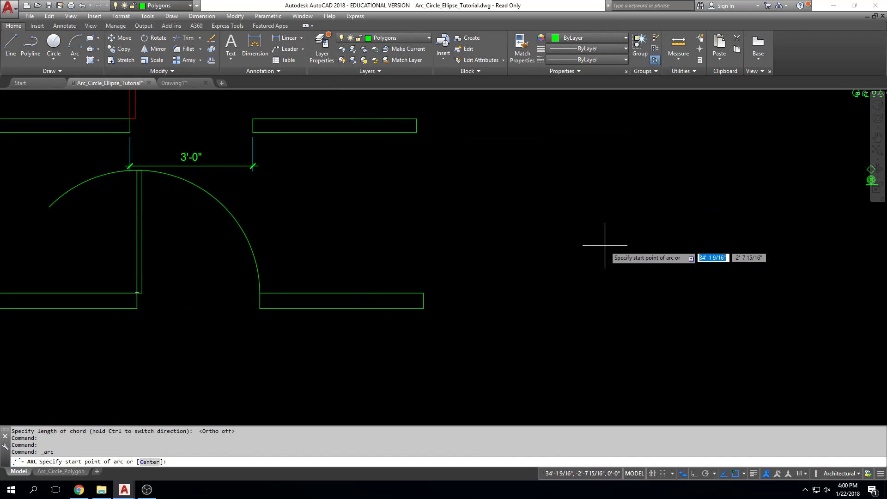
click(605, 245)
click(604, 122)
click(584, 125)
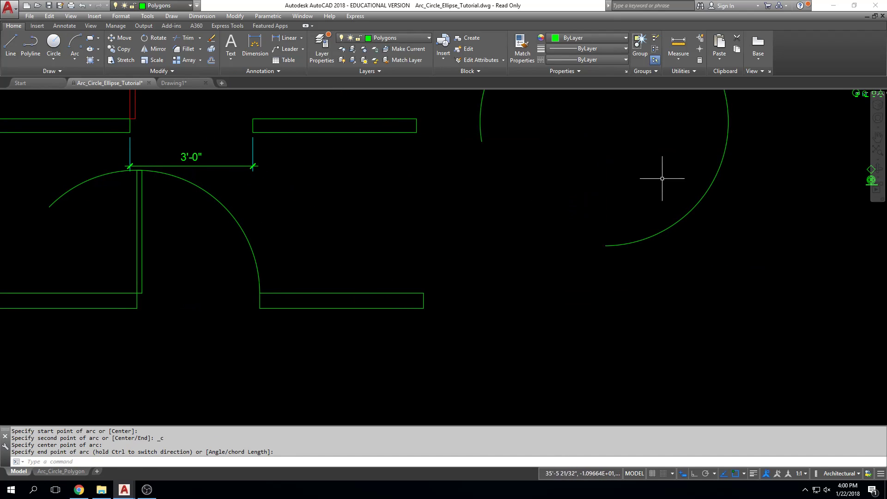
Stretch the freehand arc inward by its midpoint grip to a radius of about 2'-2", and deselect it
scroll(647, 242, down, 4)
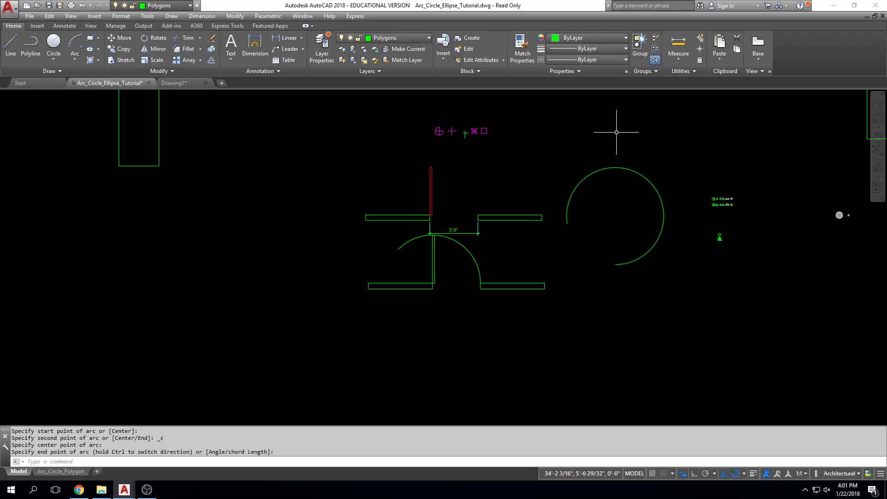
click(610, 159)
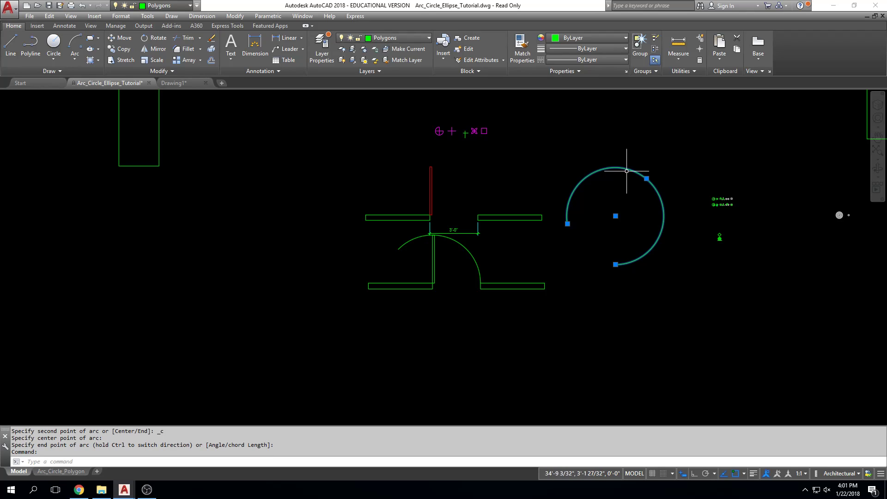
click(647, 179)
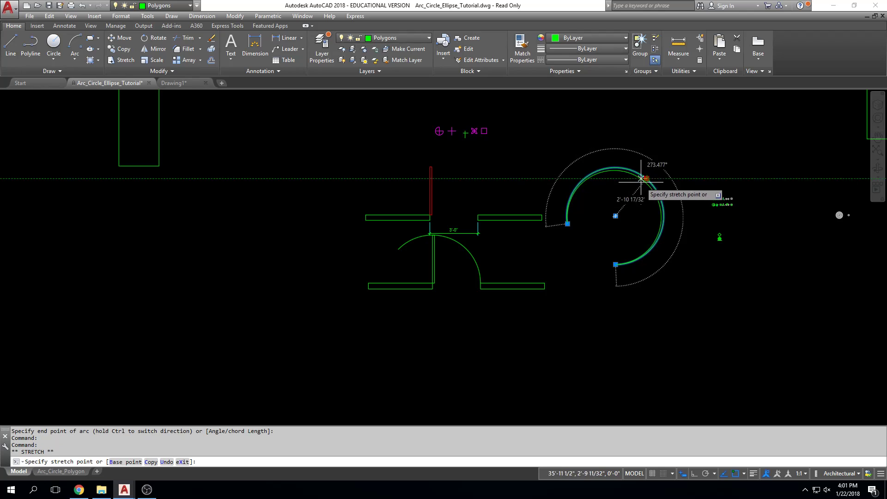
click(605, 228)
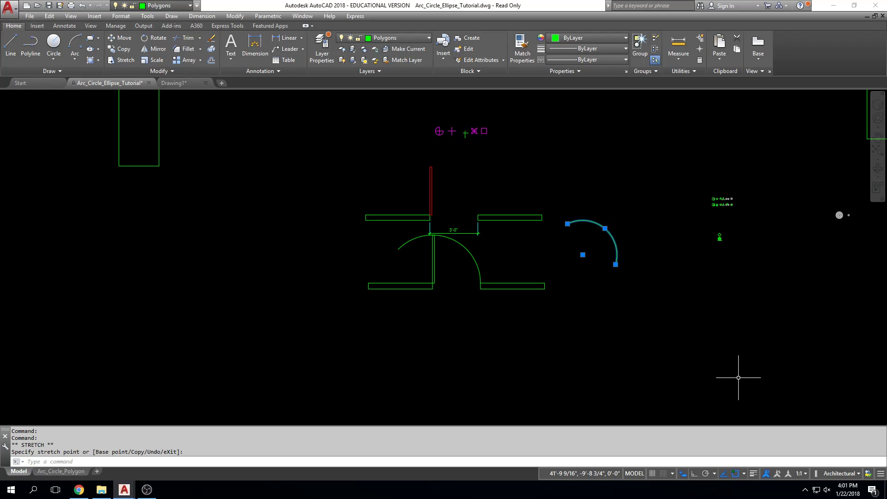
key(Escape)
key(Escape)
key(Escape)
Delete the stretched freehand arc together with the long swing arc over the lower door
scroll(609, 229, up, 2)
click(610, 223)
click(596, 229)
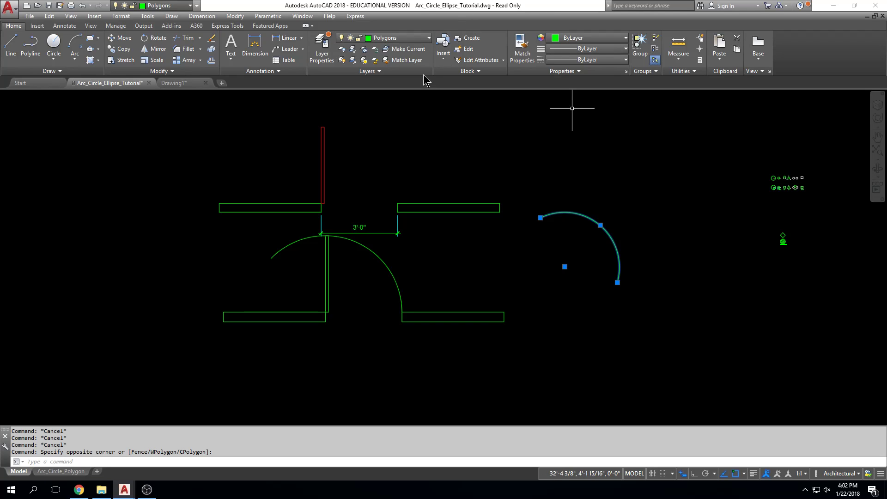
click(390, 263)
key(Delete)
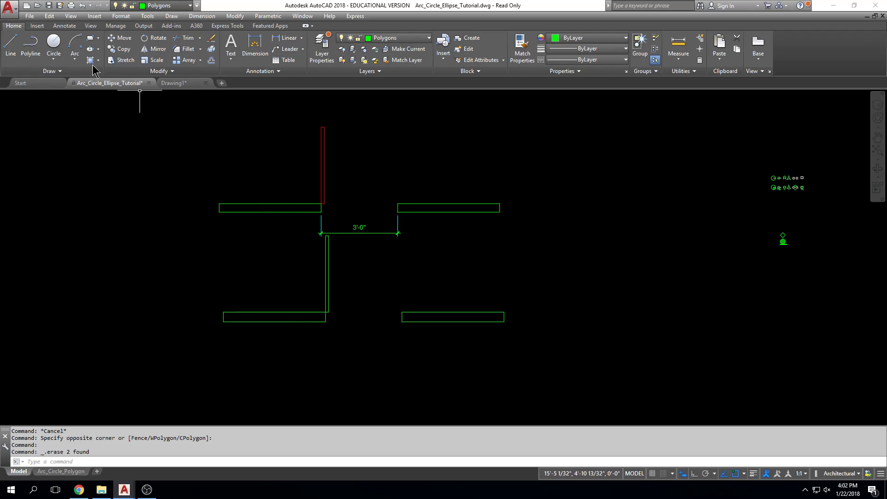
Draw a Start, Center, End arc from the lower right wall's upper corner, centred on the hinge corner, ending at the midpoint of the door's top
click(75, 59)
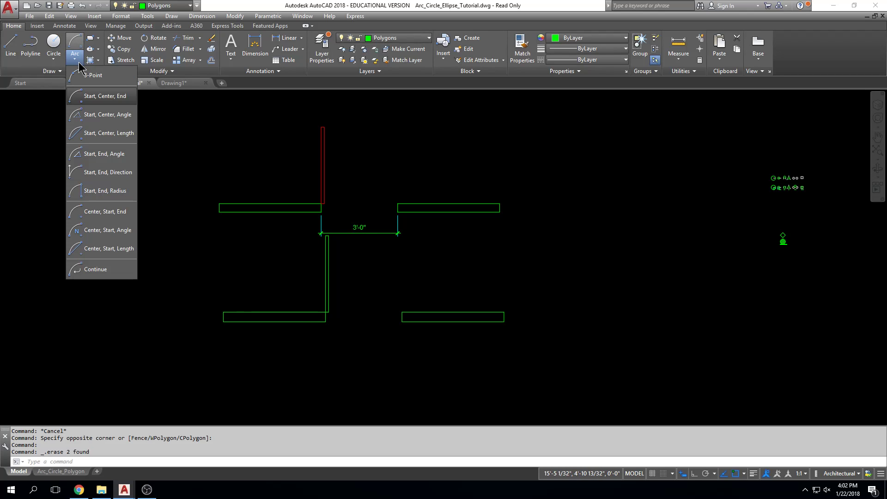
click(114, 99)
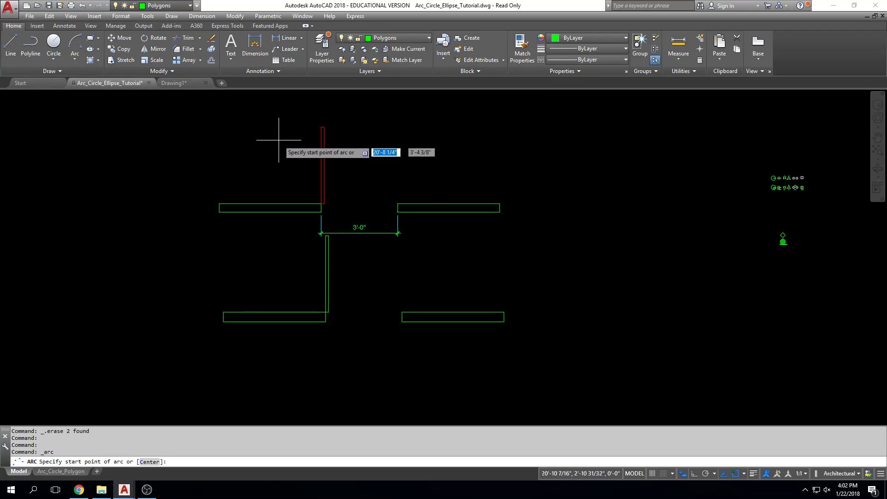
click(402, 312)
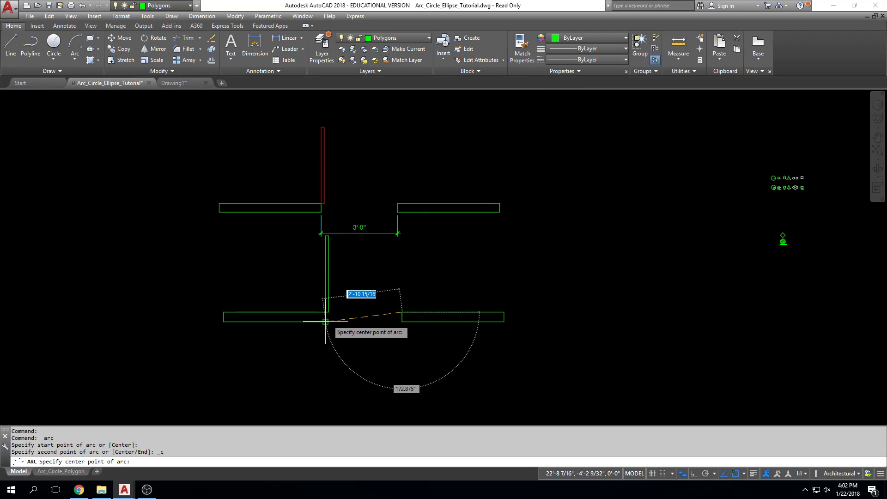
scroll(325, 314, up, 4)
click(318, 301)
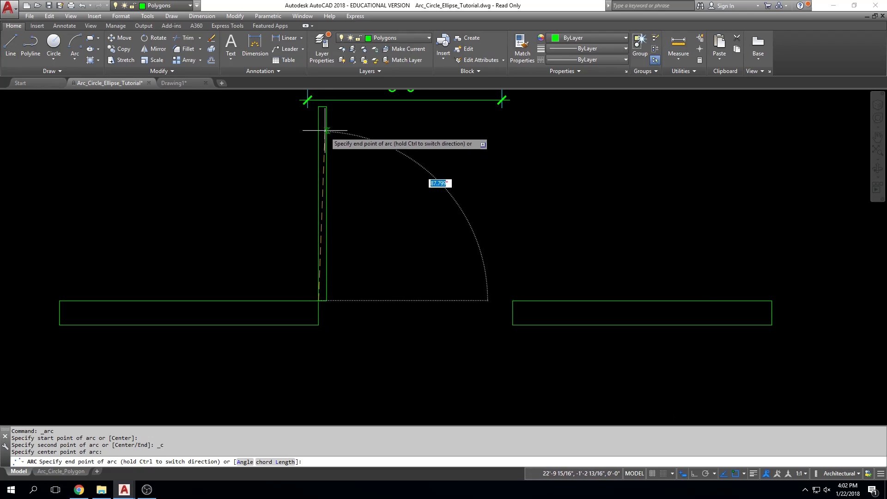
click(322, 107)
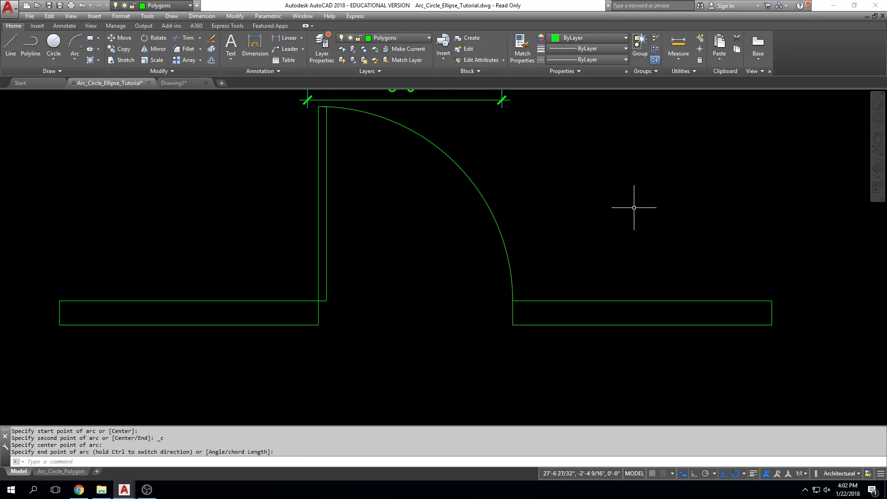
Stretch the swing arc's upper endpoint from the midpoint of the door's top to the door's outer top corner, and deselect the arc
scroll(633, 206, down, 4)
middle_drag(634, 206, 633, 208)
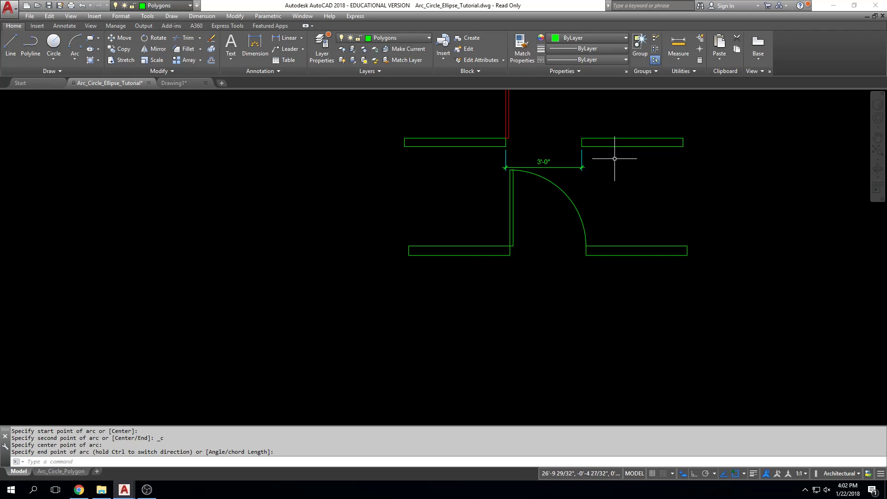
middle_drag(616, 159, 628, 217)
scroll(549, 233, up, 4)
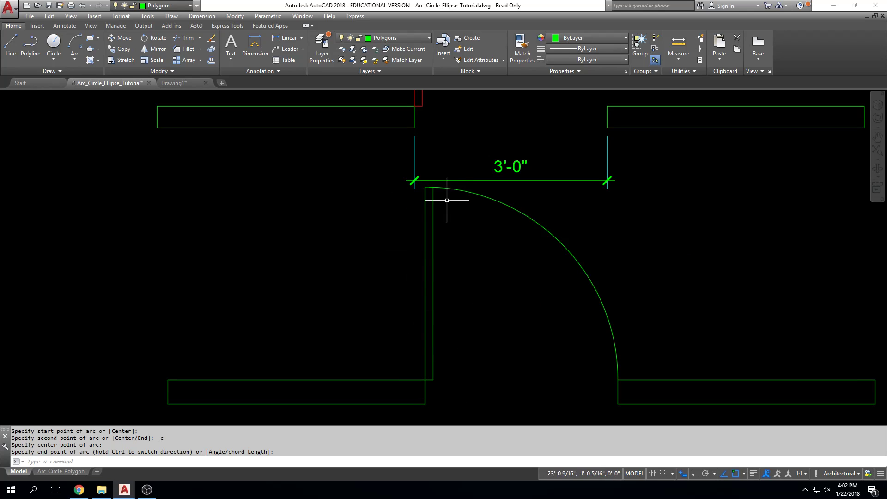
scroll(426, 186, up, 6)
key(Escape)
click(472, 207)
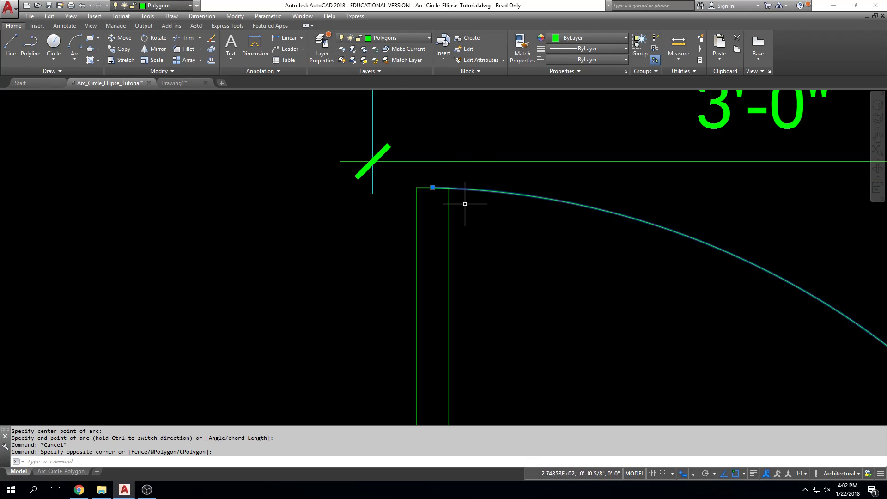
scroll(443, 188, up, 5)
click(401, 183)
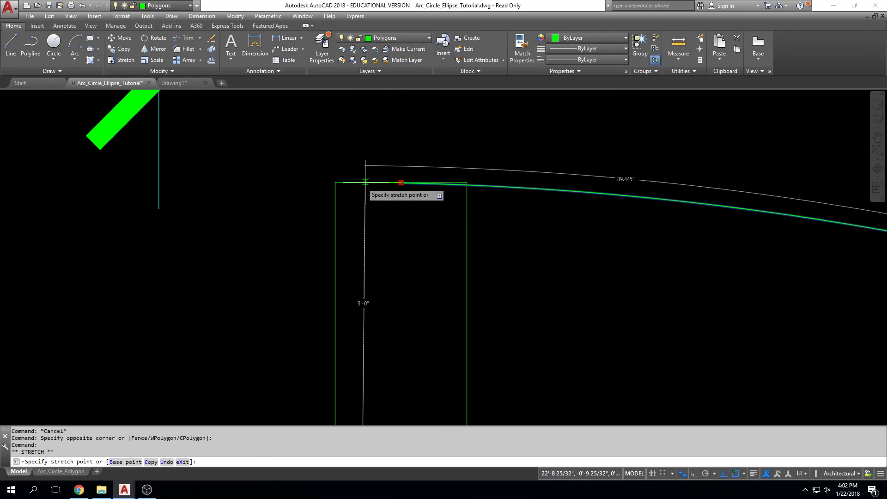
click(336, 182)
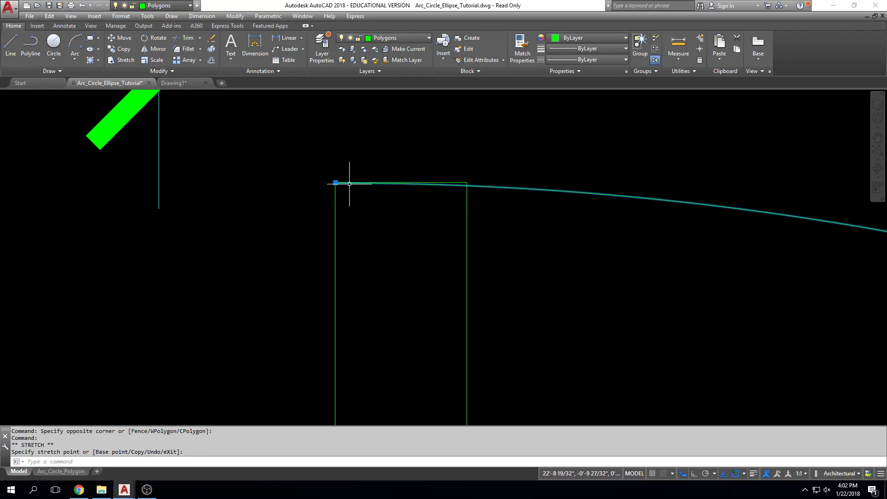
key(Escape)
key(Escape)
scroll(560, 234, down, 8)
scroll(575, 228, down, 5)
key(Escape)
middle_drag(717, 234, 624, 238)
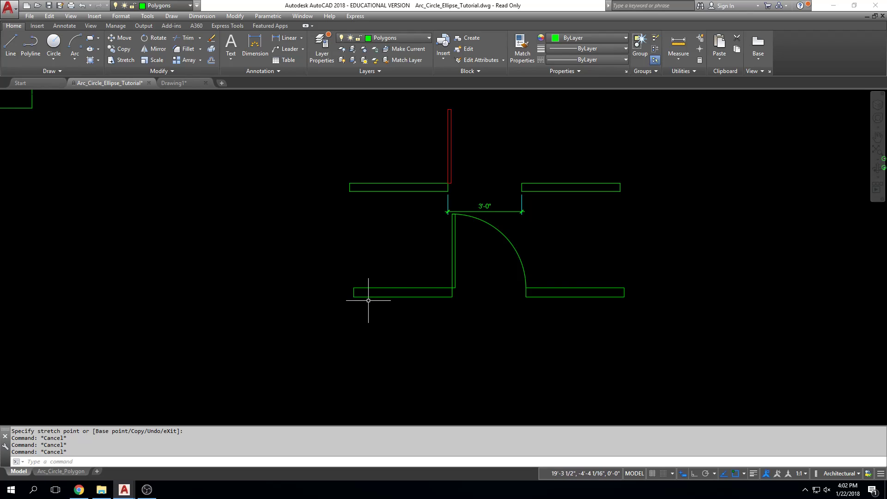
middle_drag(410, 305, 407, 304)
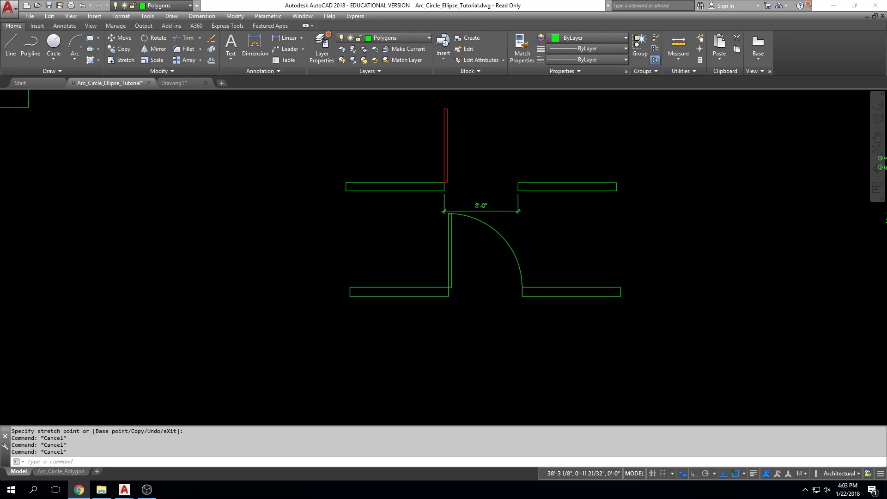
Switch to Chrome, view the assignments list of the ARCH-1310-400-Sp18 course, and return to the AutoCAD drawing
key(Escape)
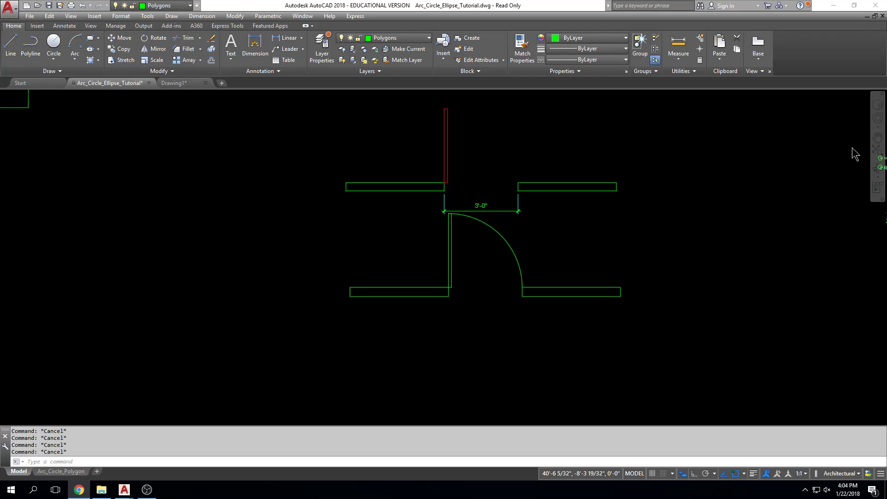
drag(886, 27, 615, 54)
drag(513, 53, 495, 52)
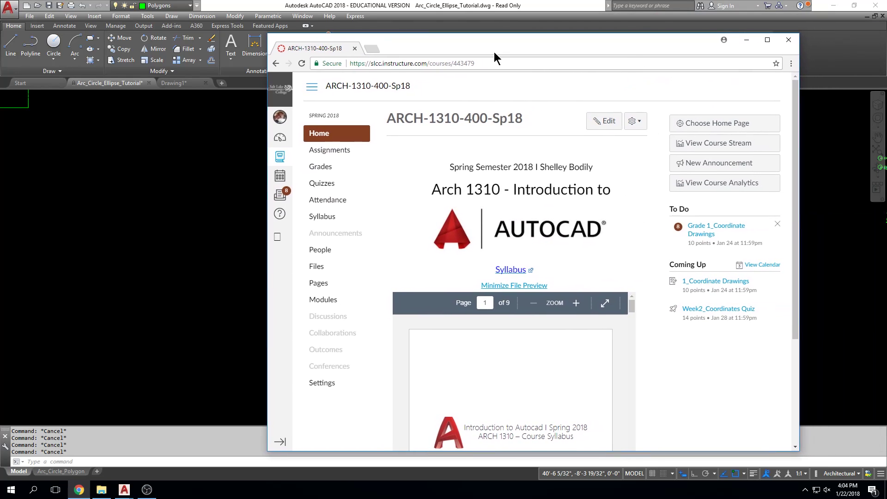
click(346, 151)
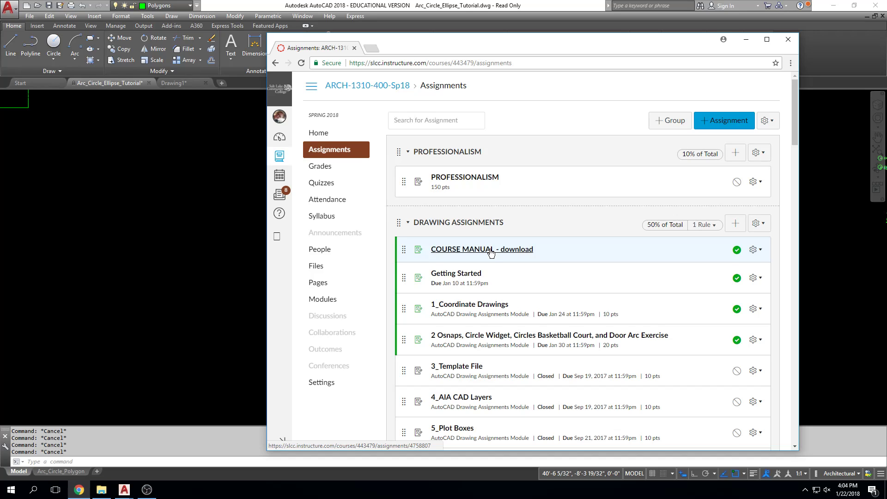
click(746, 39)
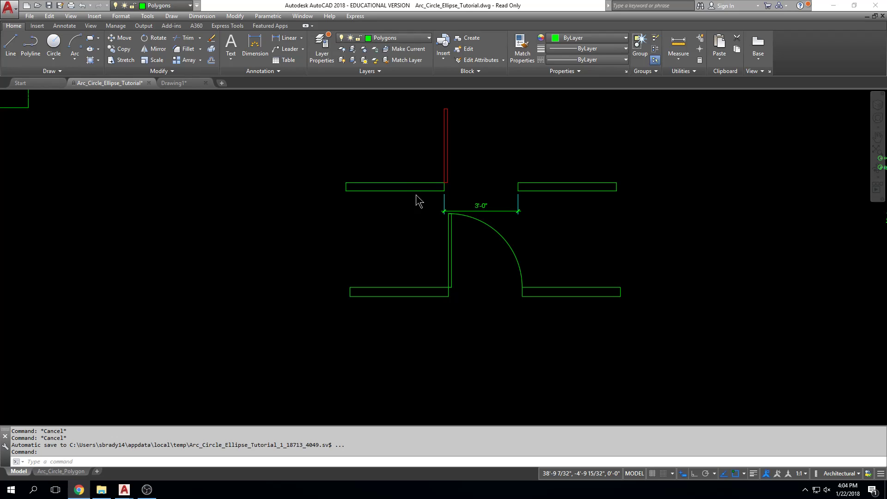
key(Escape)
key(Escape)
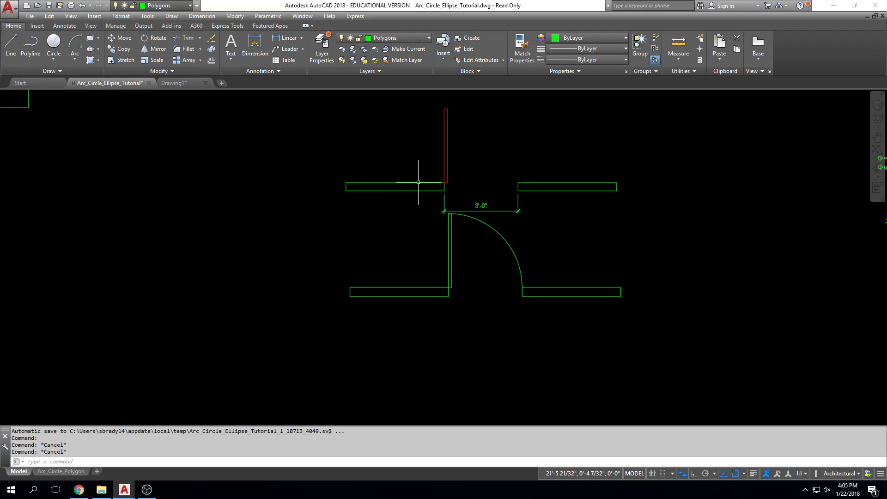
key(Escape)
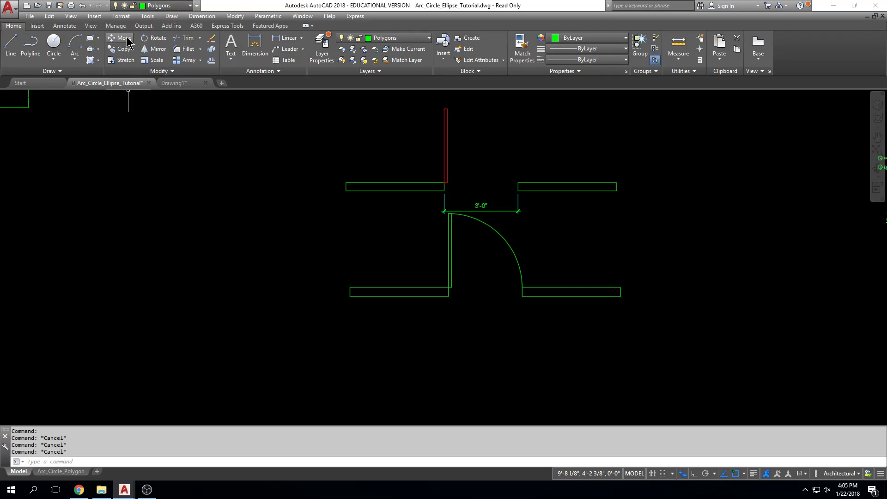
middle_drag(423, 204, 422, 220)
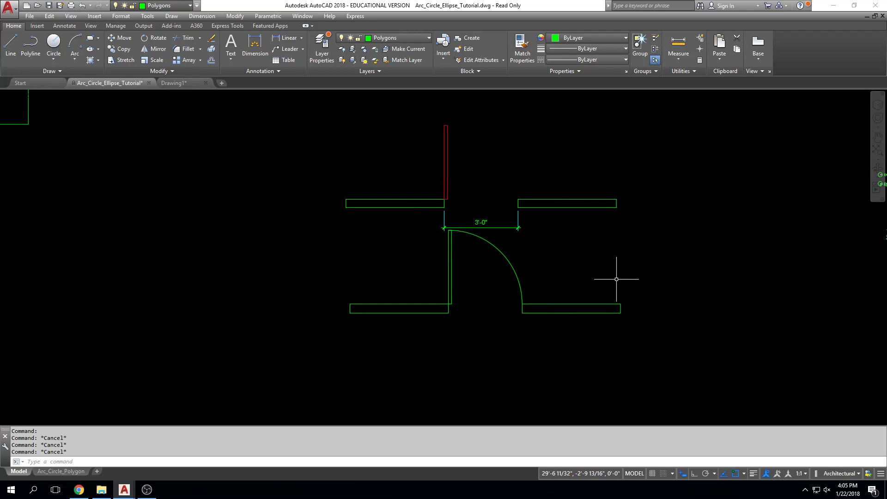
click(643, 241)
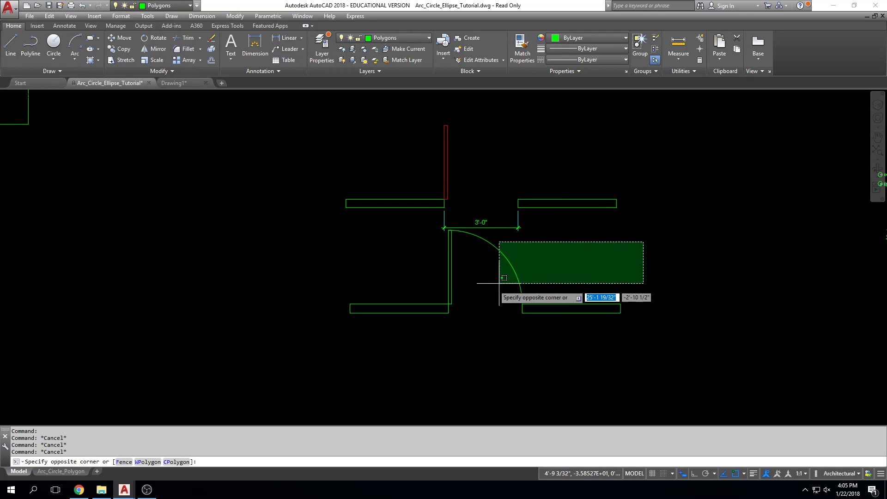
click(305, 327)
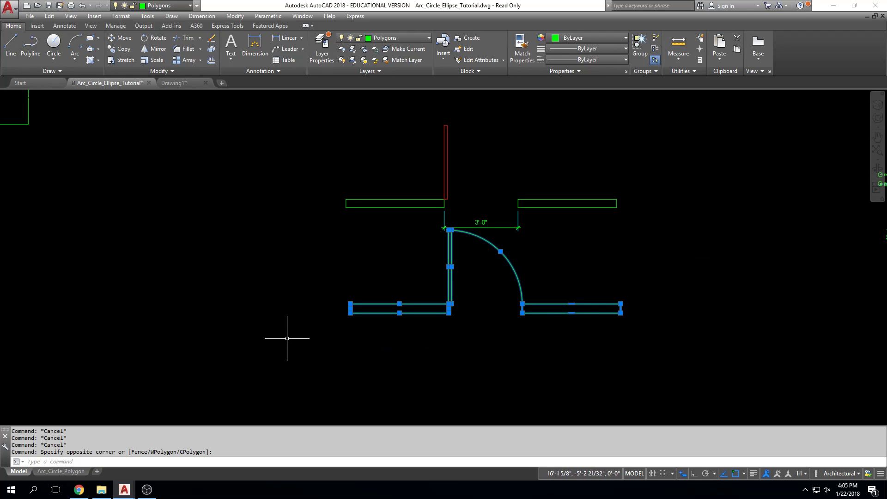
click(124, 39)
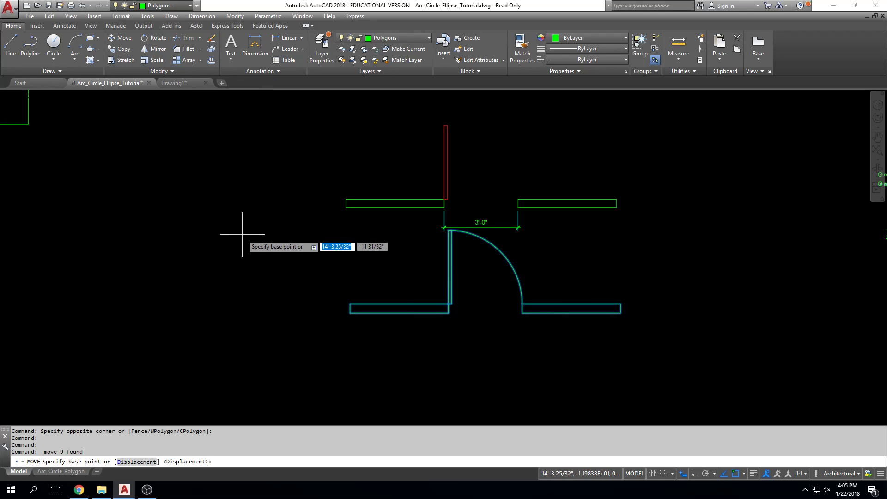
key(Escape)
key(Escape)
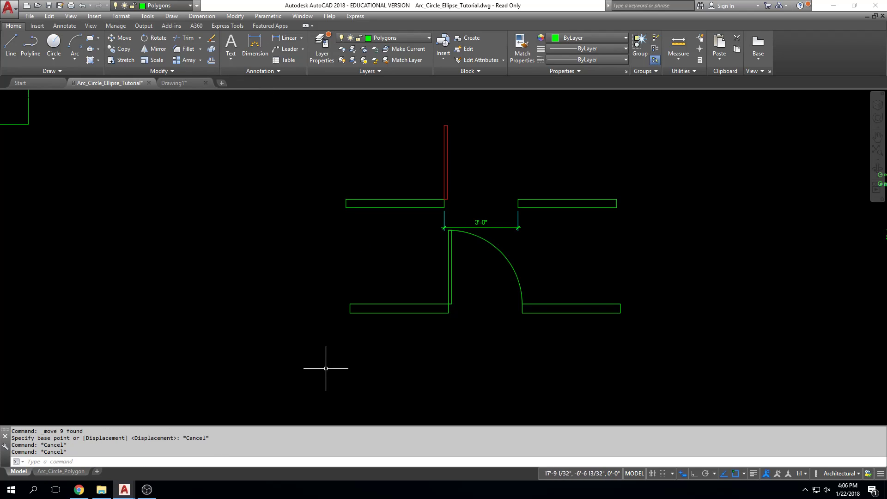
click(122, 38)
click(638, 240)
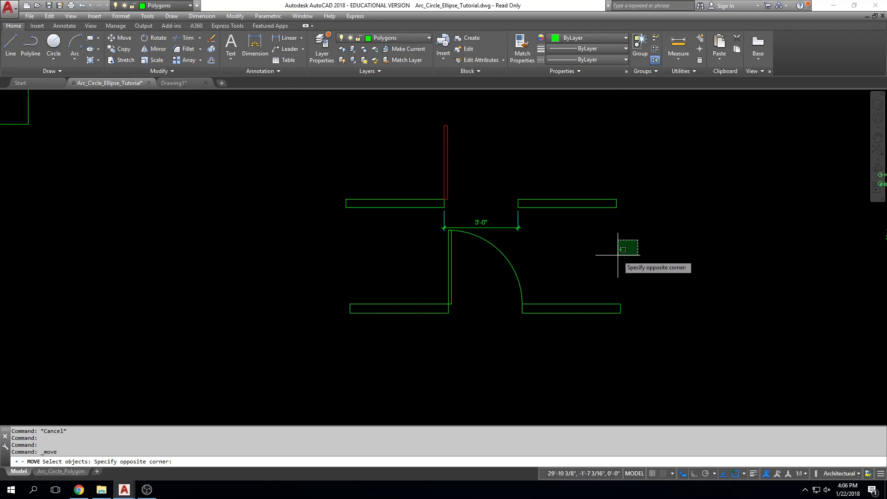
click(303, 340)
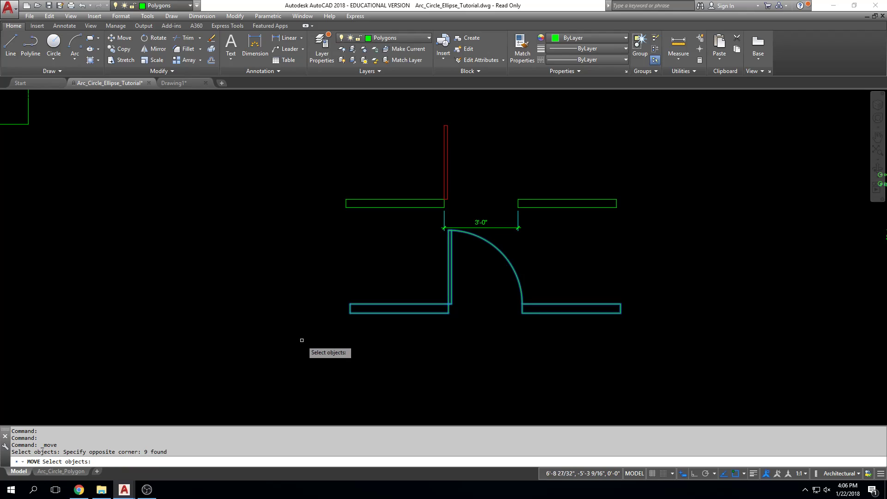
key(Return)
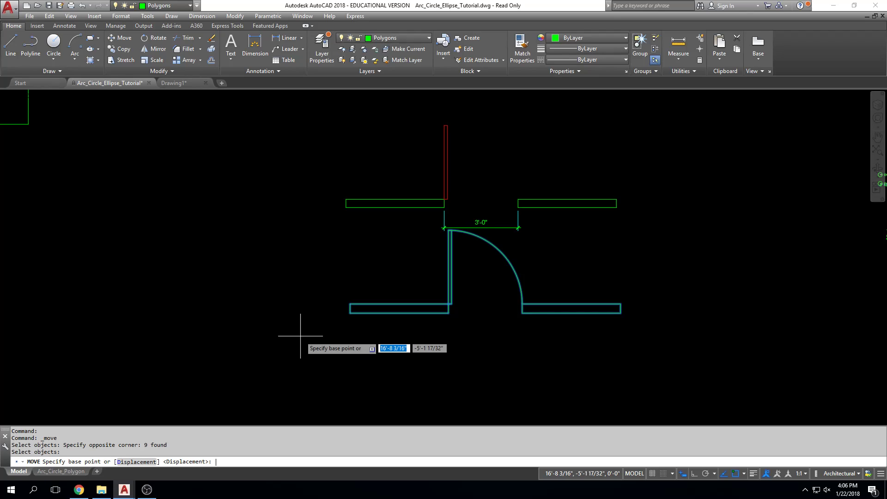
key(Escape)
key(Escape)
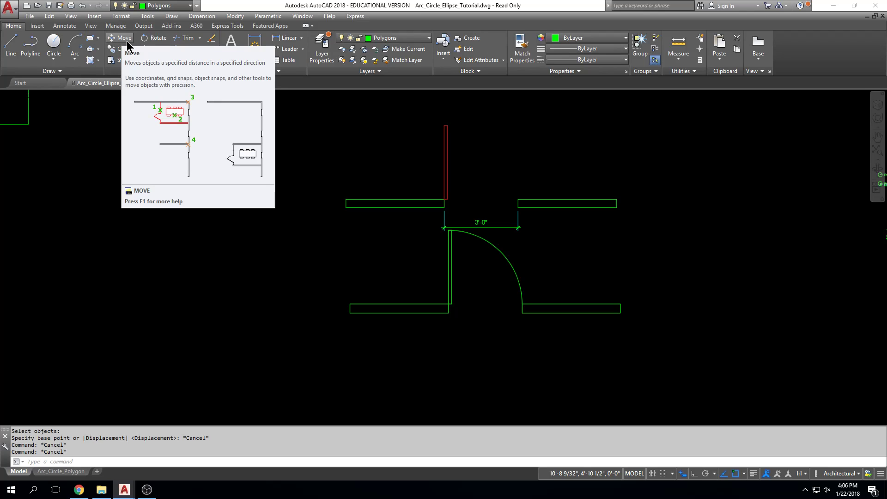
key(Escape)
key(Escape)
text(m)
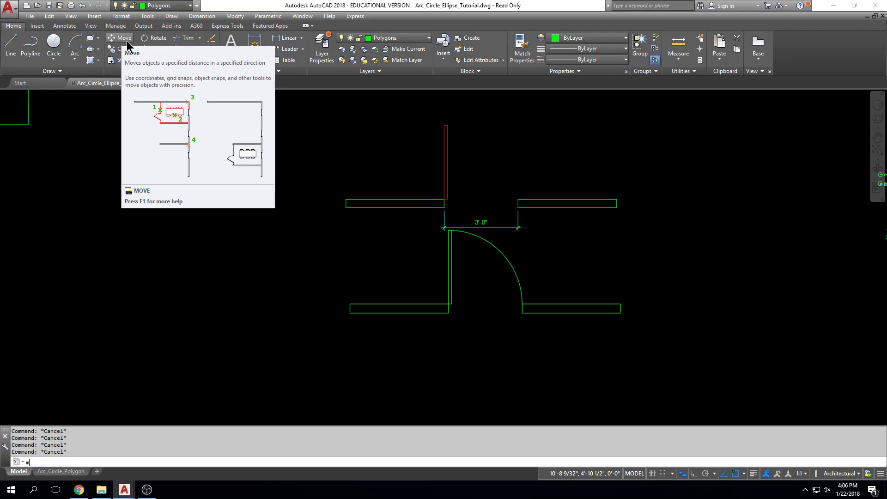
key(Return)
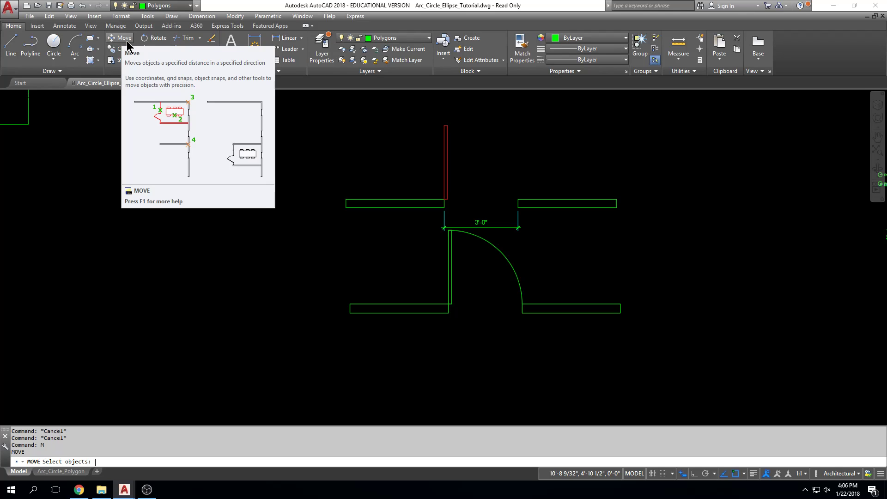
key(Escape)
Start the Move command on both lower walls, the lower door and its swing arc, and finish the selection
text(move)
key(Return)
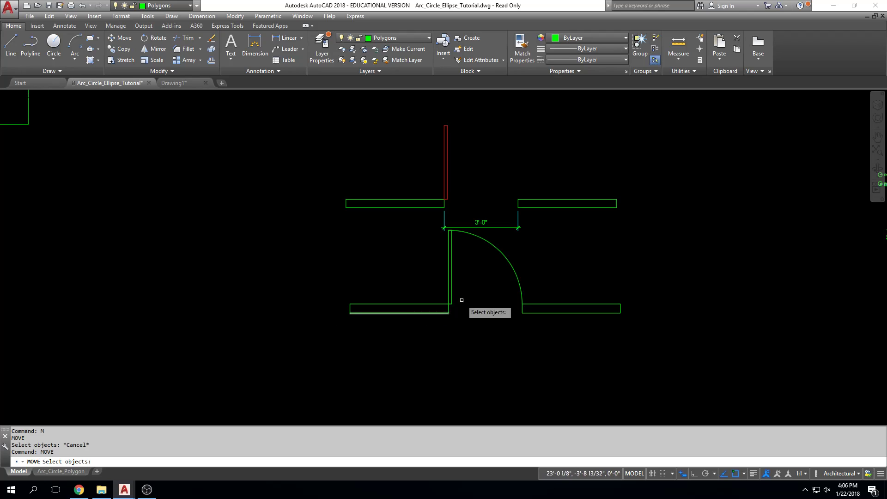
click(607, 303)
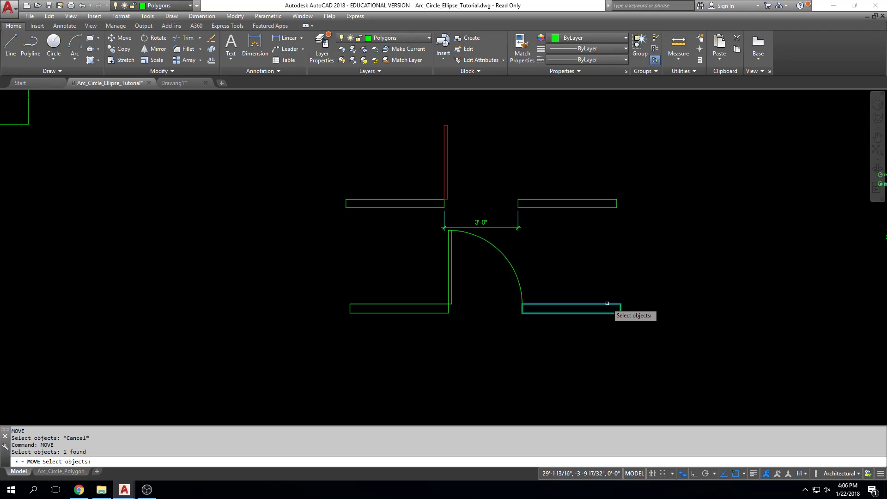
click(549, 257)
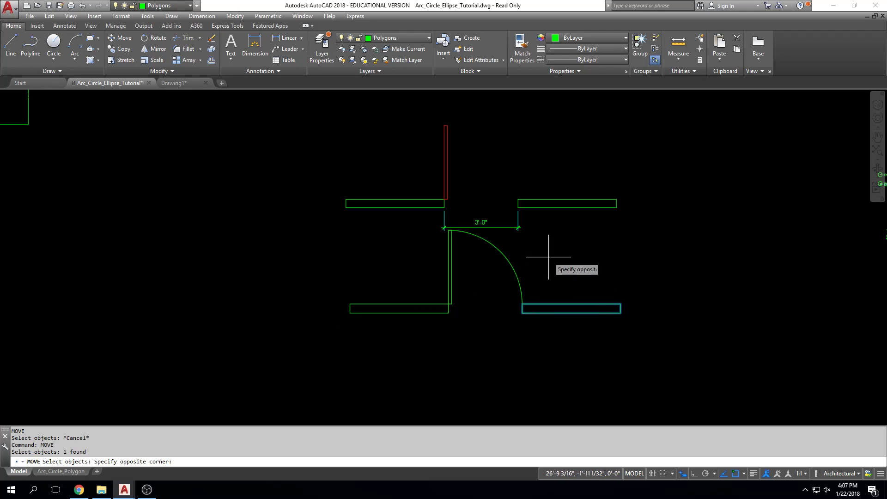
click(397, 329)
click(280, 365)
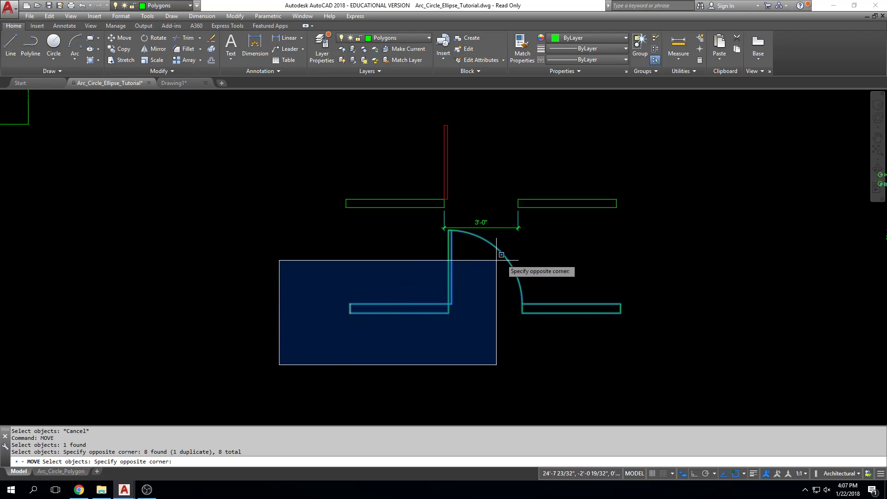
click(553, 257)
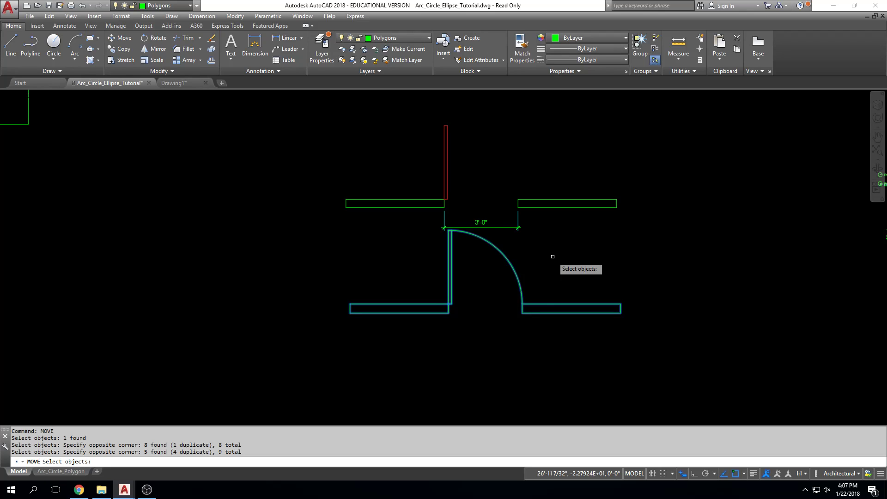
key(Return)
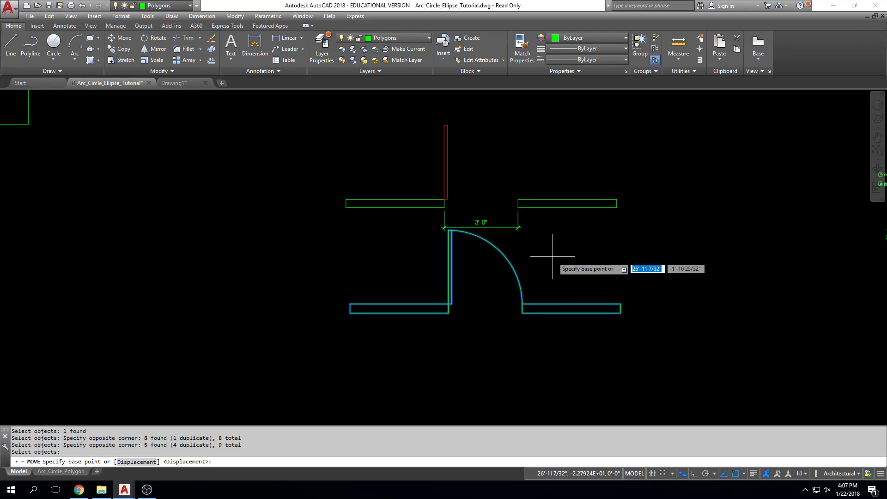
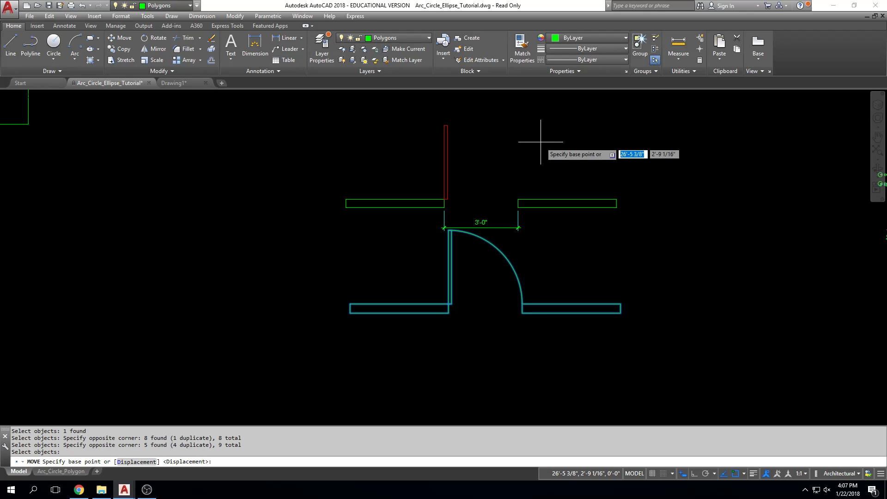
Move the selected lower door, arc and walls 10' to the right from the left wall's lower outer corner, and undo the move
middle_drag(380, 334, 374, 332)
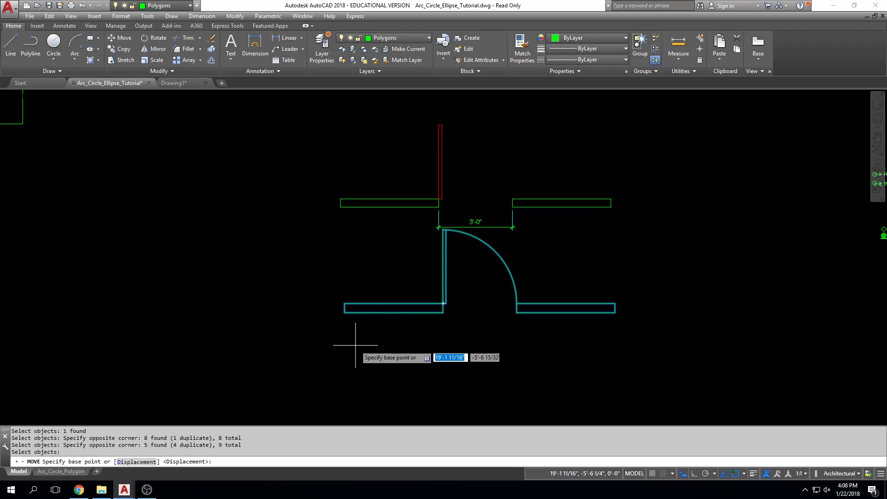
click(344, 312)
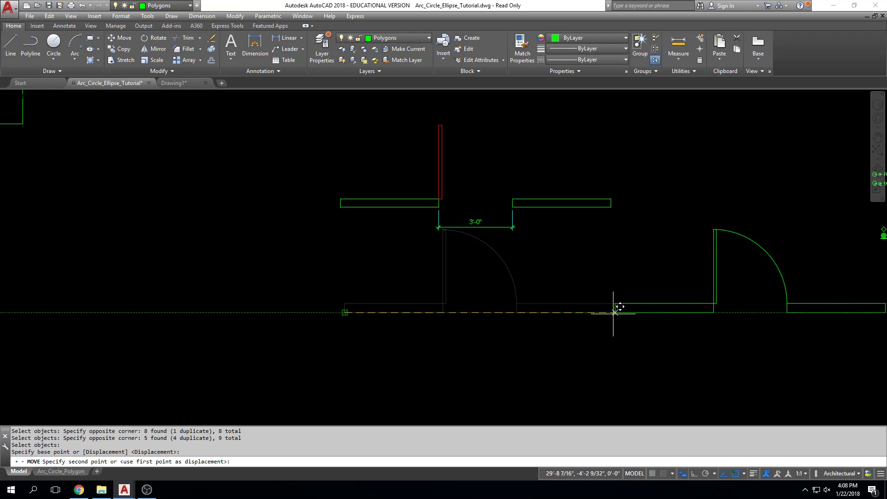
text(10)
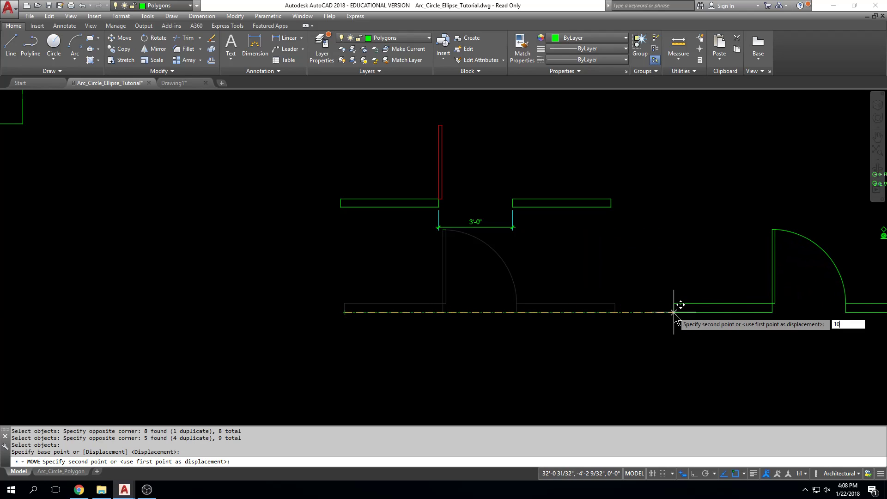
text(')
key(Return)
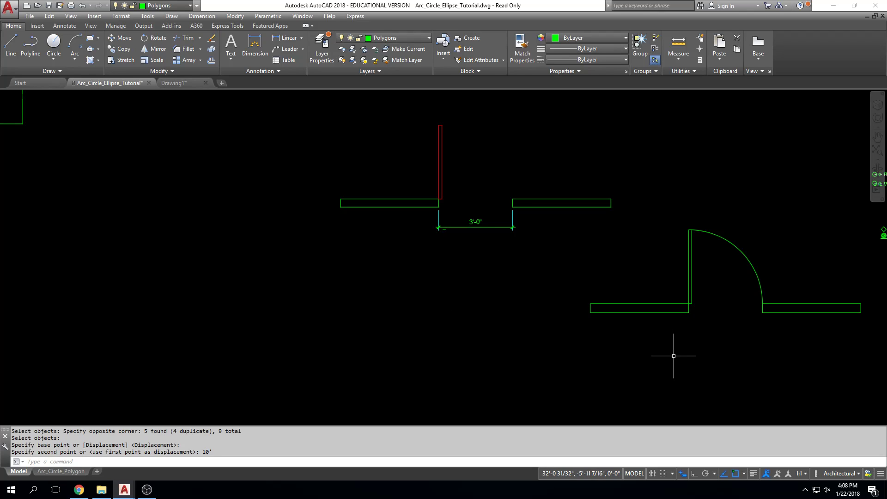
text(u)
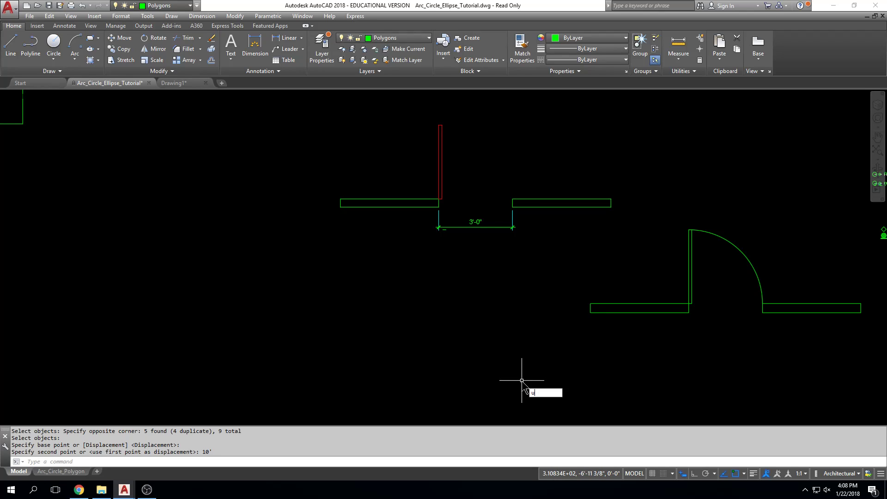
key(Return)
Move the lower door, swing arc and walls 10' to the right from a base point in empty space, with Ortho on
text(m)
key(Return)
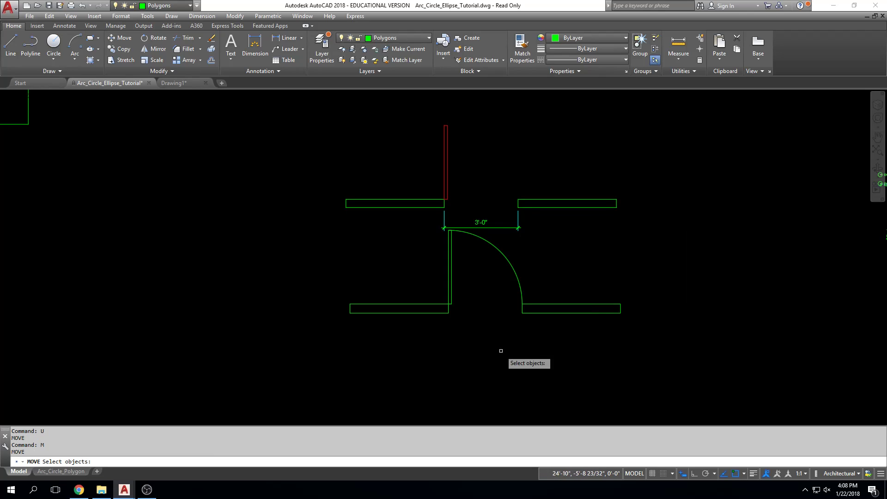
click(666, 257)
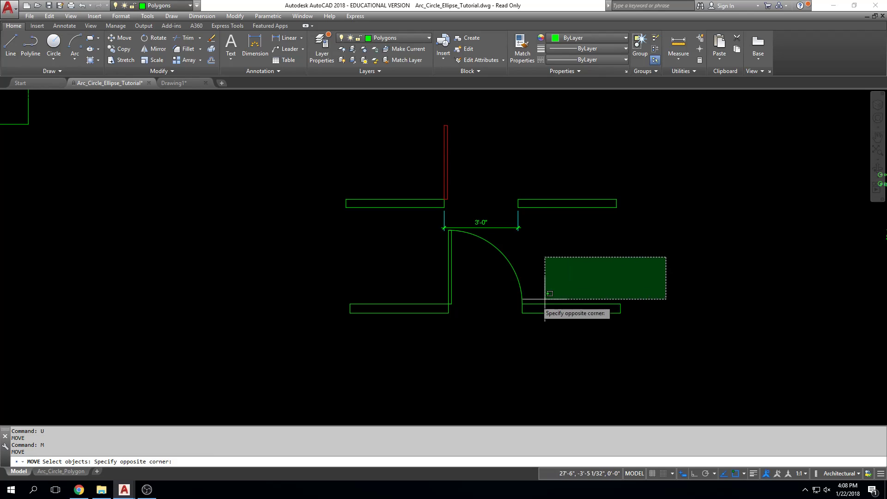
click(316, 327)
key(Return)
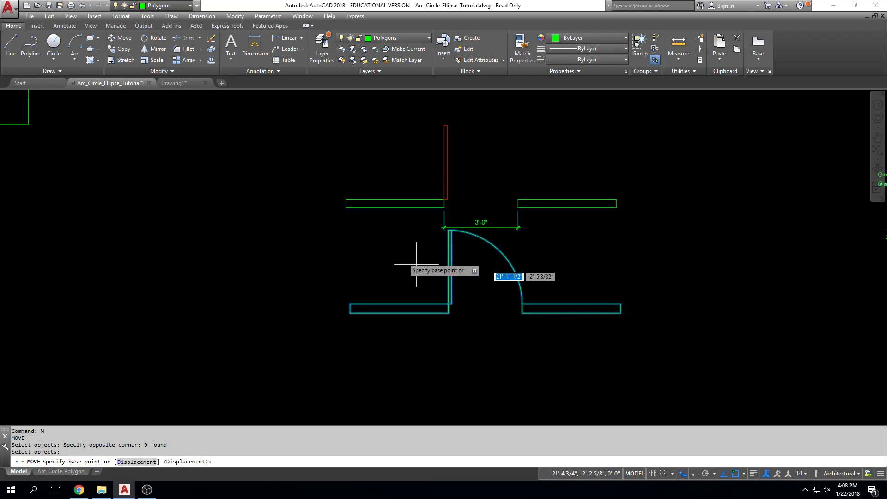
click(183, 151)
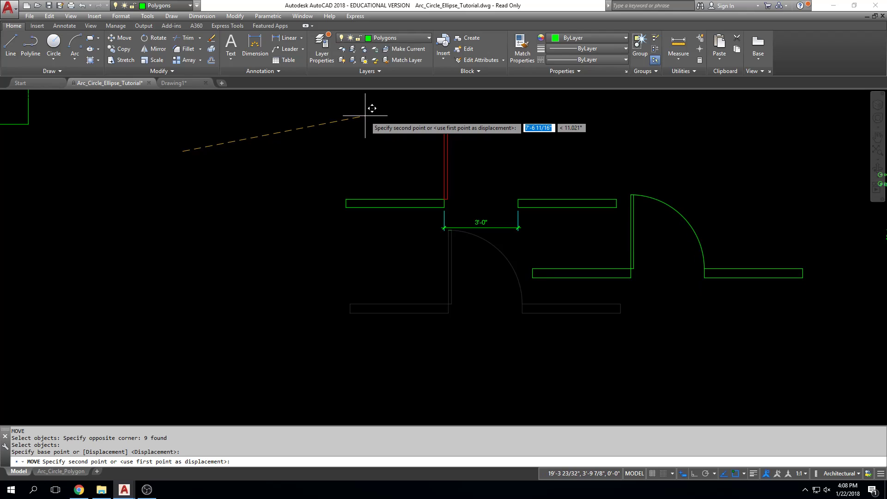
key(F8)
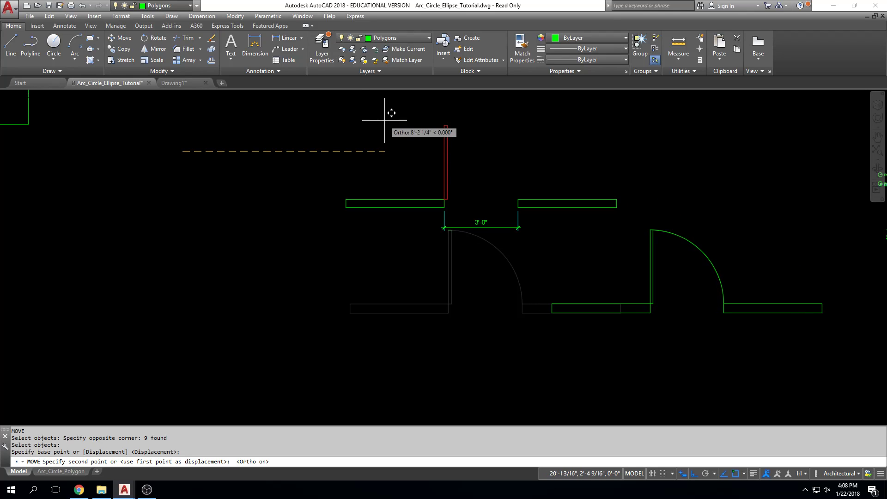
text(10')
key(Return)
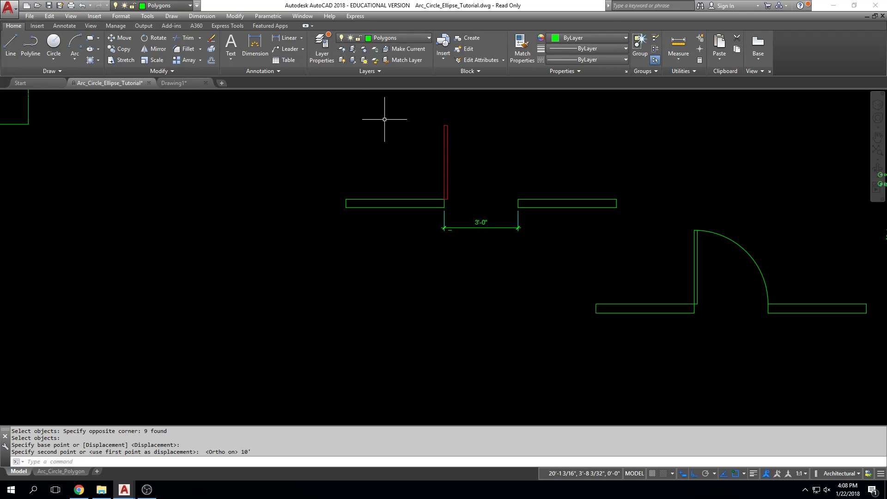
Draw a vertical reference line about 2'-6" long downward from the lower outer corner of the moved left wall
text(l)
key(Return)
click(596, 309)
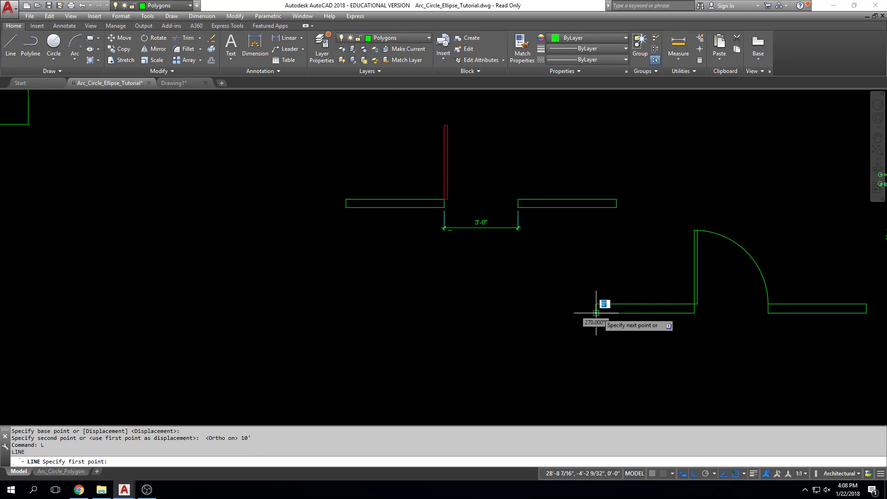
click(597, 376)
key(Escape)
Move the door, swing arc and both adjoining walls 10' back to the left, leaving the vertical reference line in place
click(540, 358)
middle_drag(696, 329, 590, 327)
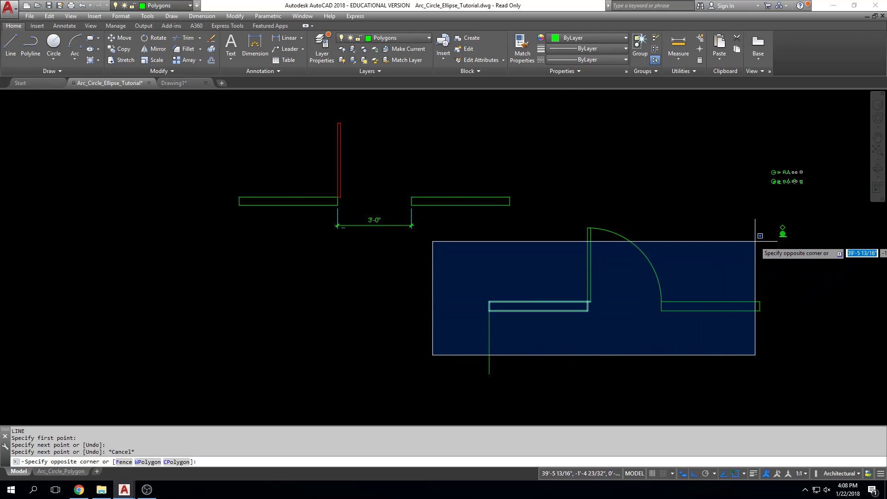
click(767, 213)
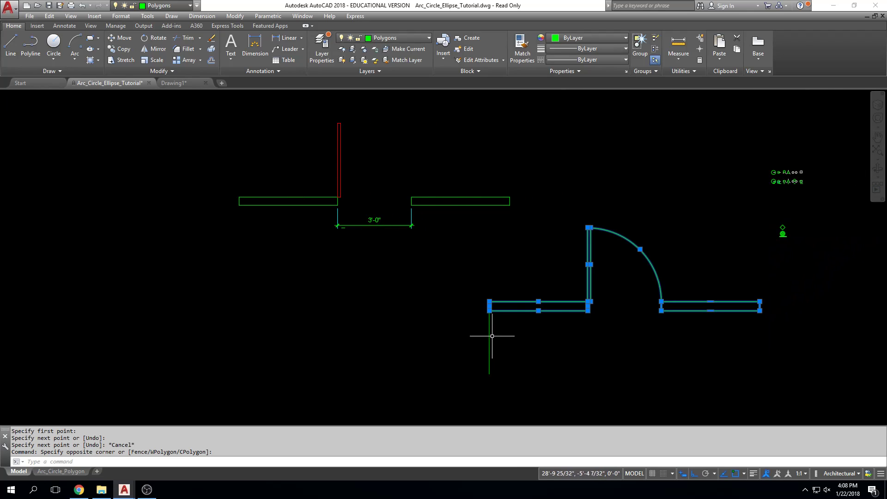
text(m)
key(Return)
click(540, 251)
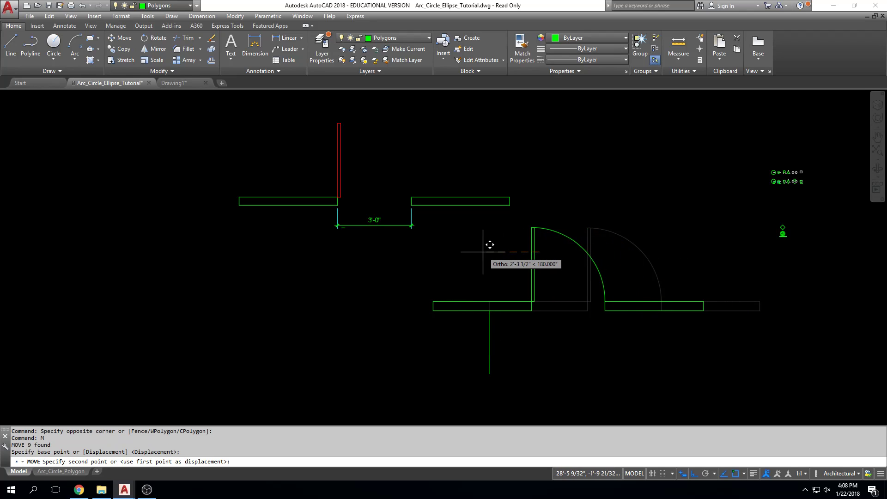
text(10)
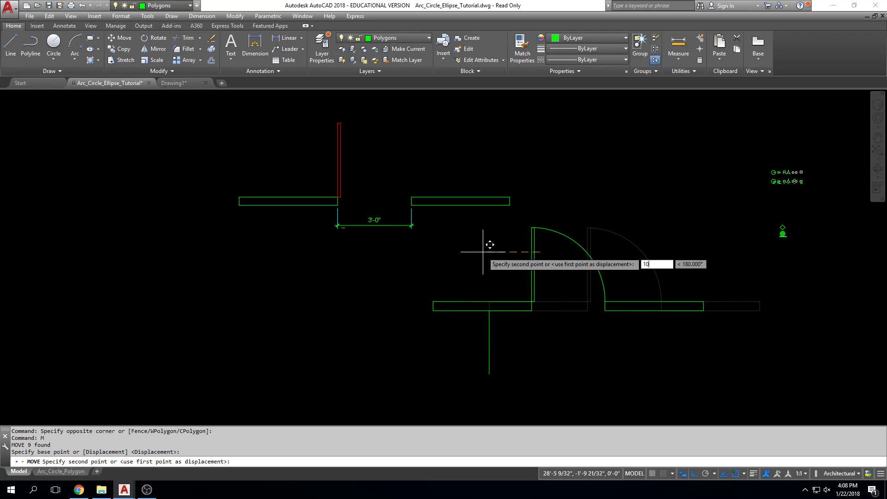
text(')
key(Return)
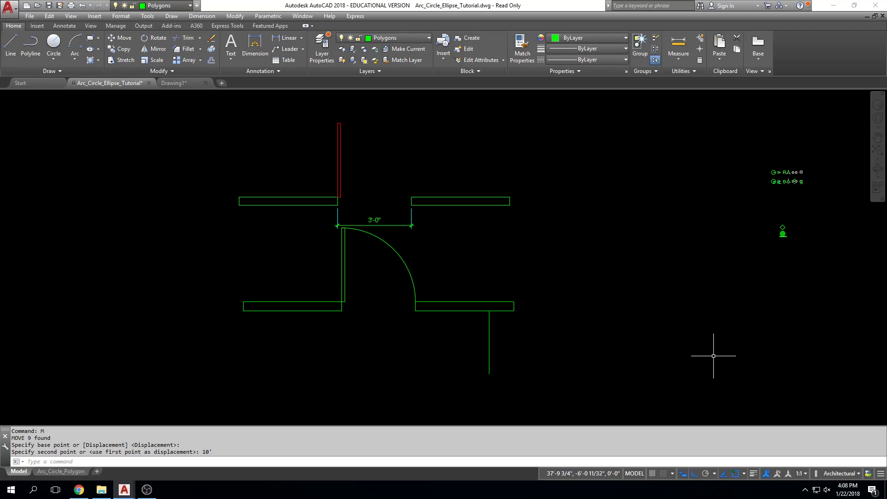
Move the lower door, swing arc and walls 10' to the right again, using a base point in the empty area below them
click(210, 336)
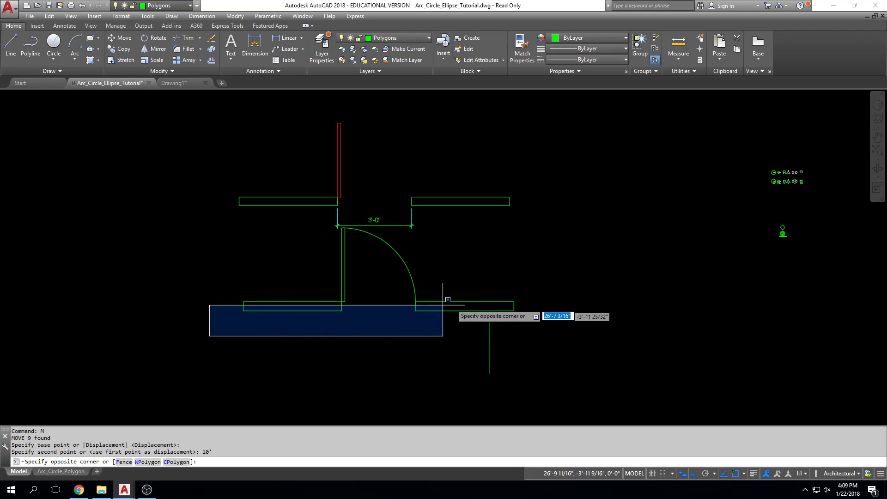
click(562, 264)
click(483, 254)
click(308, 253)
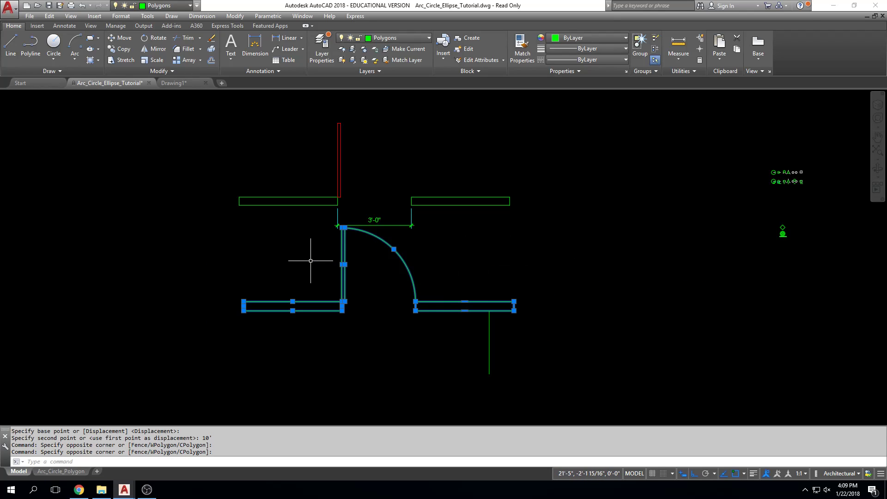
text(m)
key(Return)
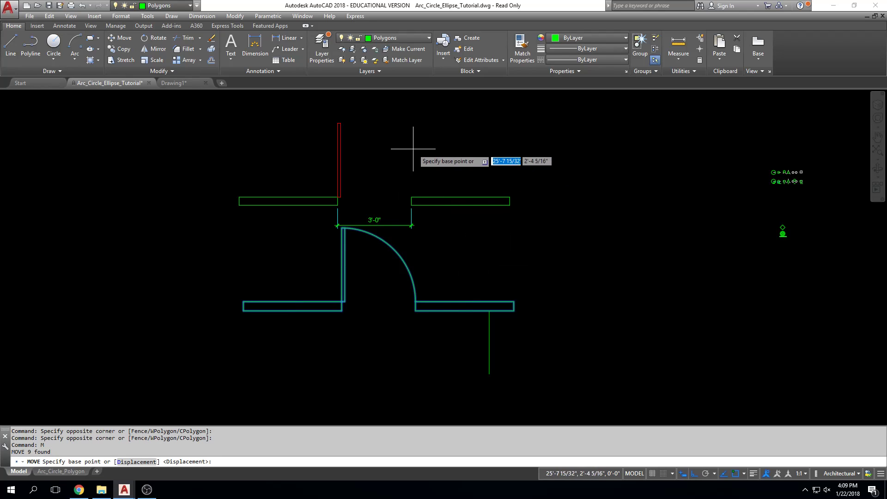
middle_drag(172, 385, 181, 300)
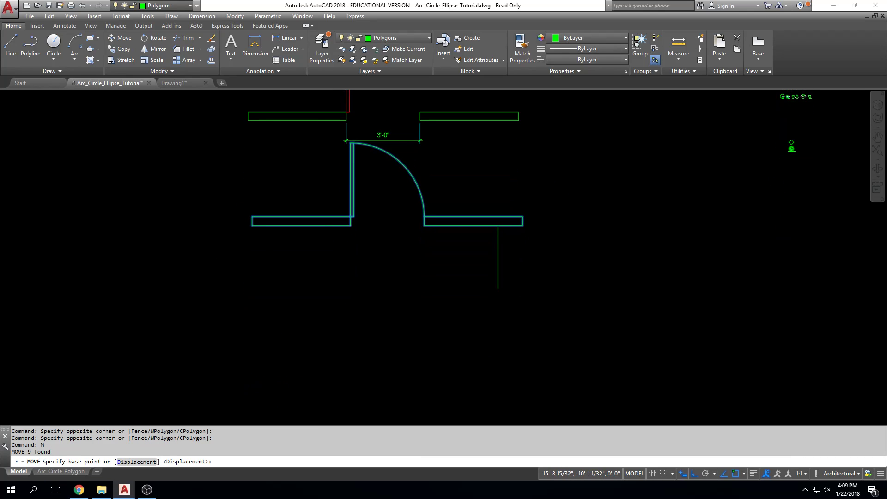
click(179, 371)
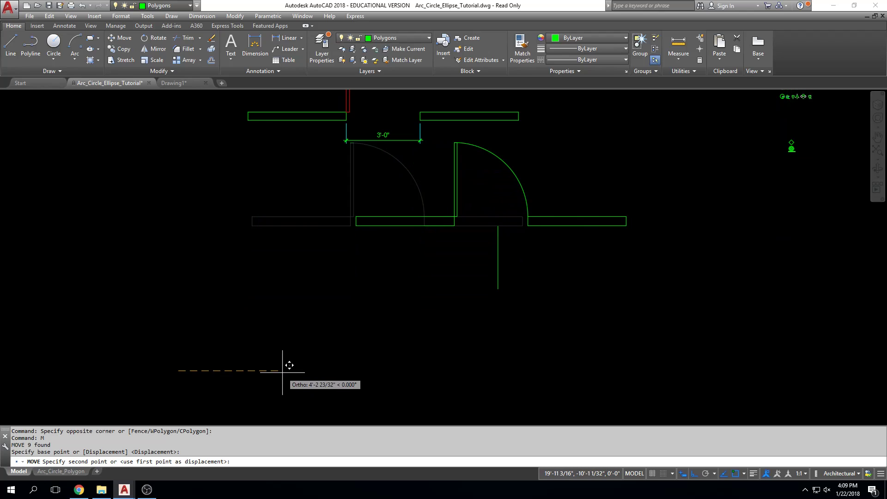
text(10')
key(Return)
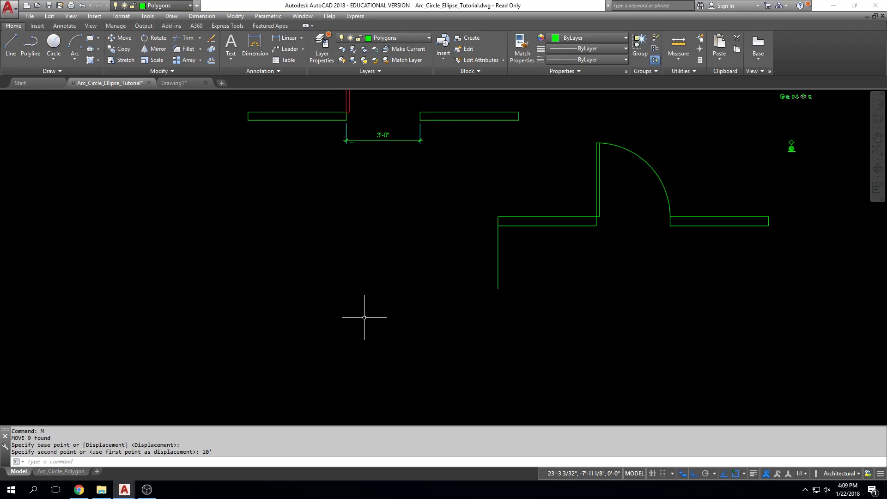
key(Escape)
key(Escape)
key(Escape)
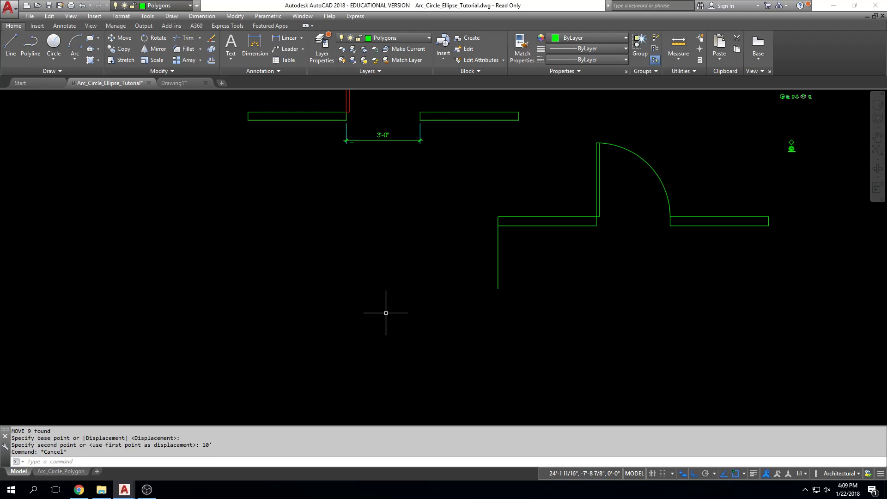
Move the door, swing arc and walls a further 10' to the right, leaving out the left wall's outer end line
middle_drag(433, 310, 428, 329)
text(m)
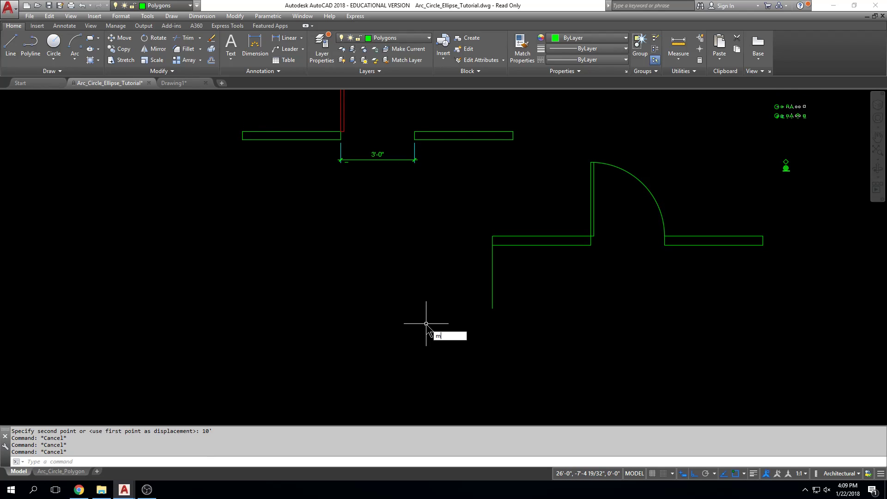
key(Return)
click(690, 160)
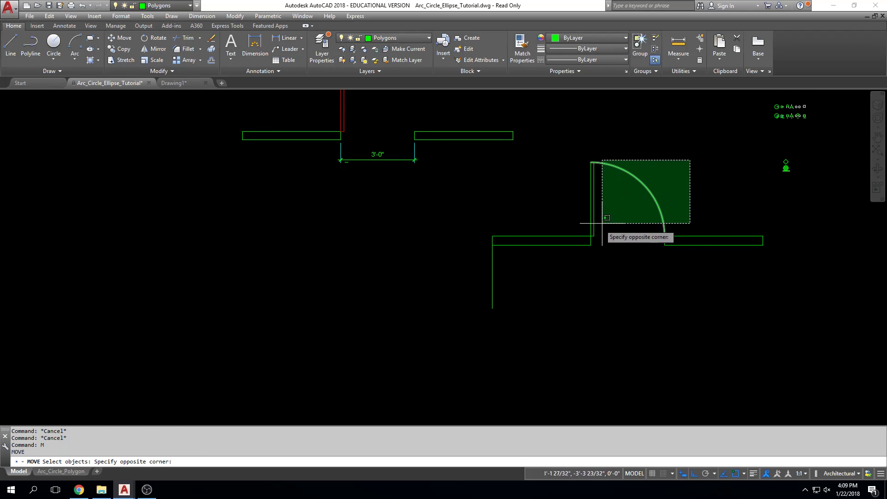
click(545, 268)
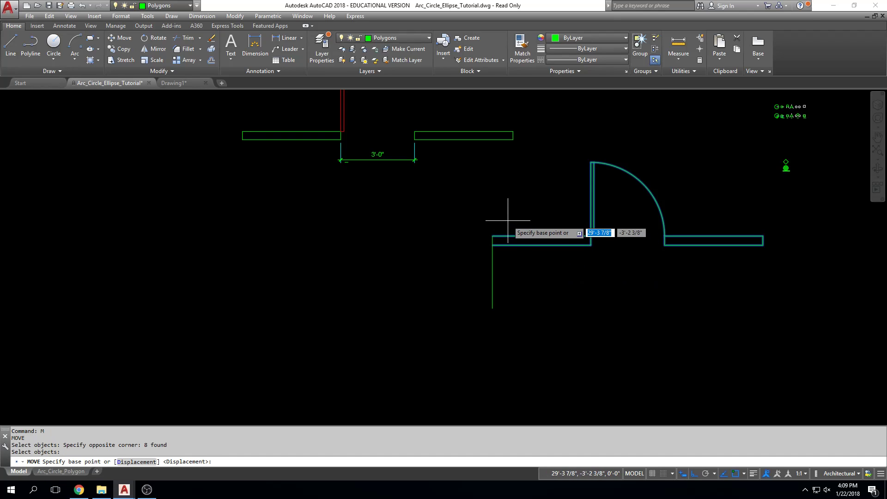
click(494, 183)
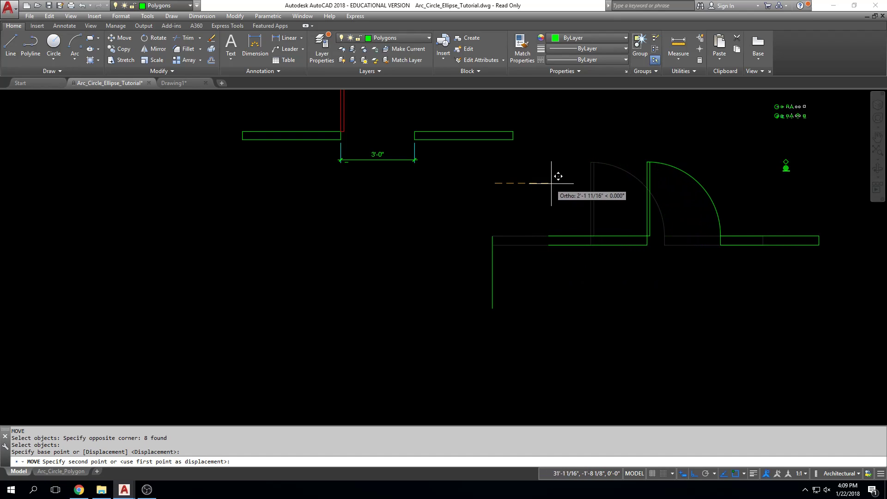
text(10')
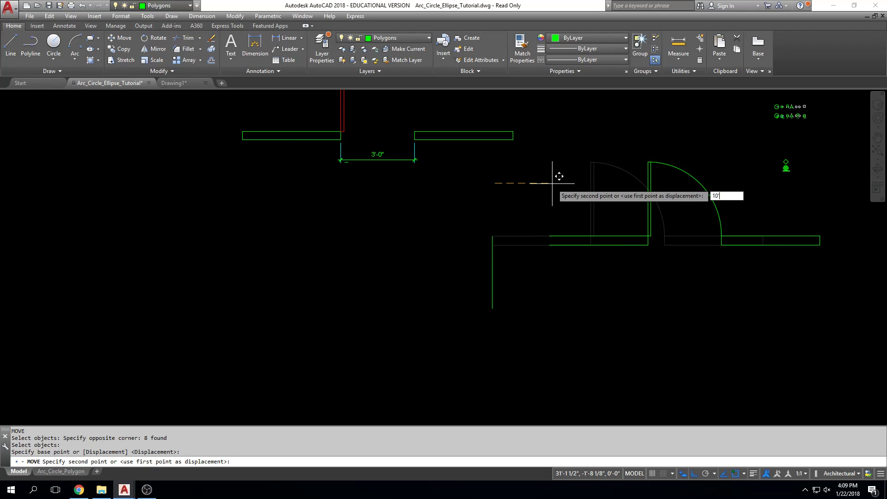
key(Return)
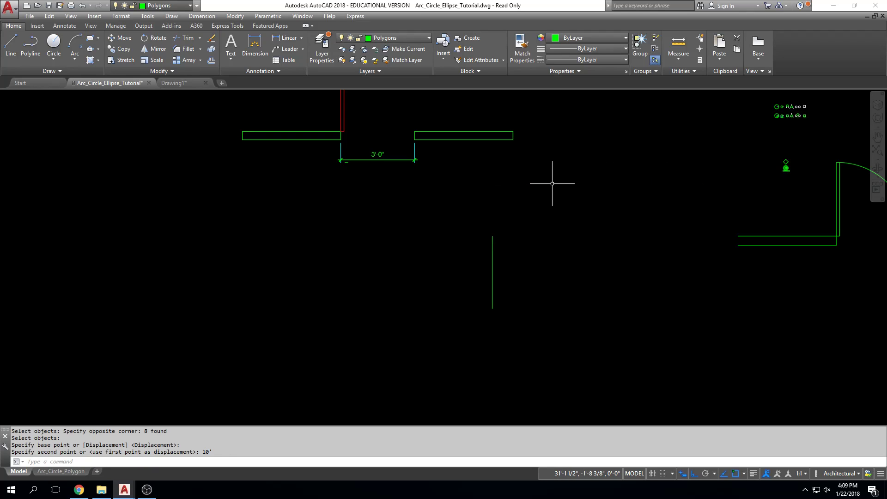
scroll(520, 180, down, 3)
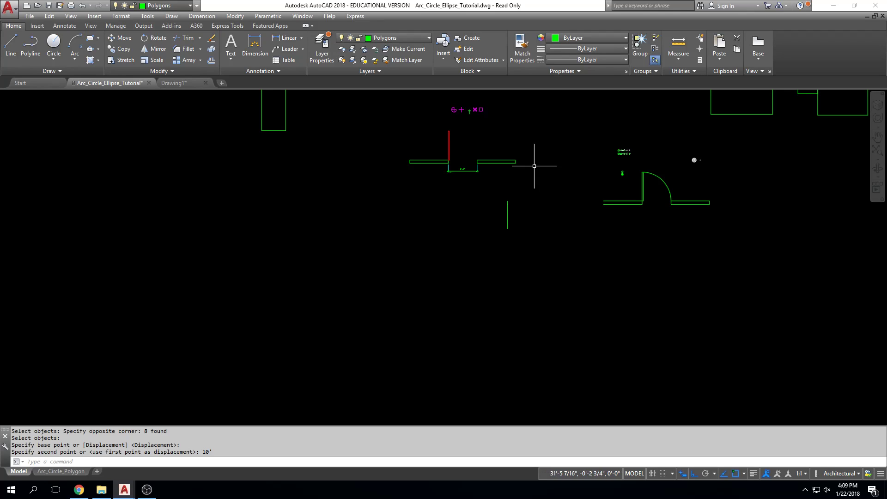
click(508, 161)
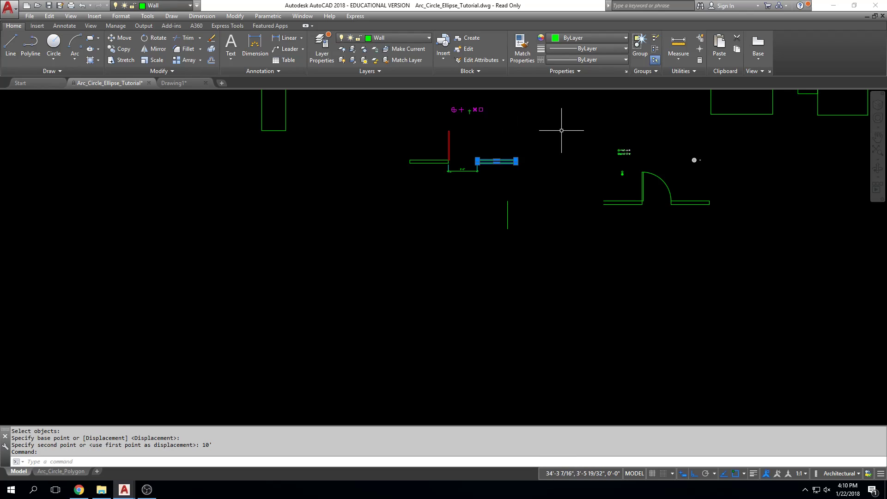
key(Escape)
key(Escape)
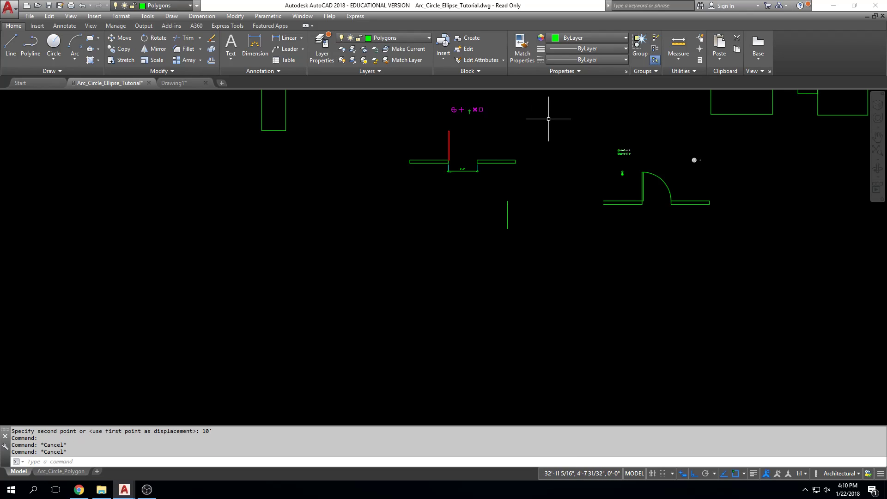
click(549, 119)
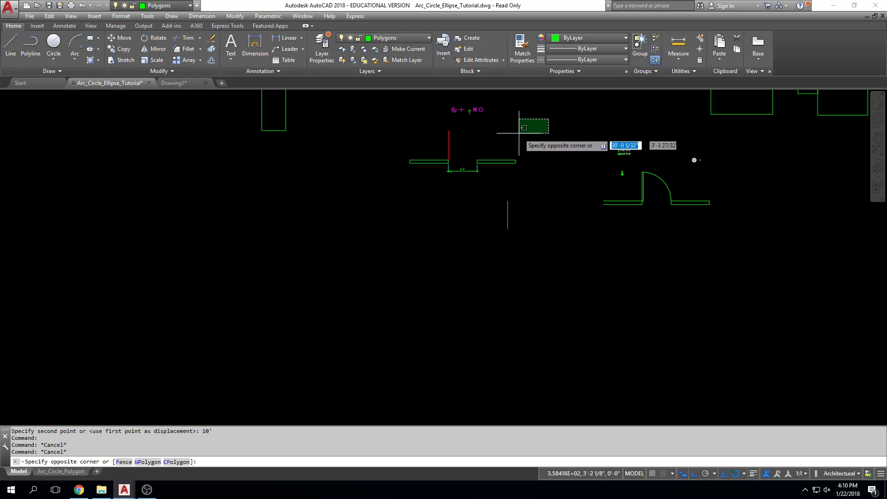
click(369, 193)
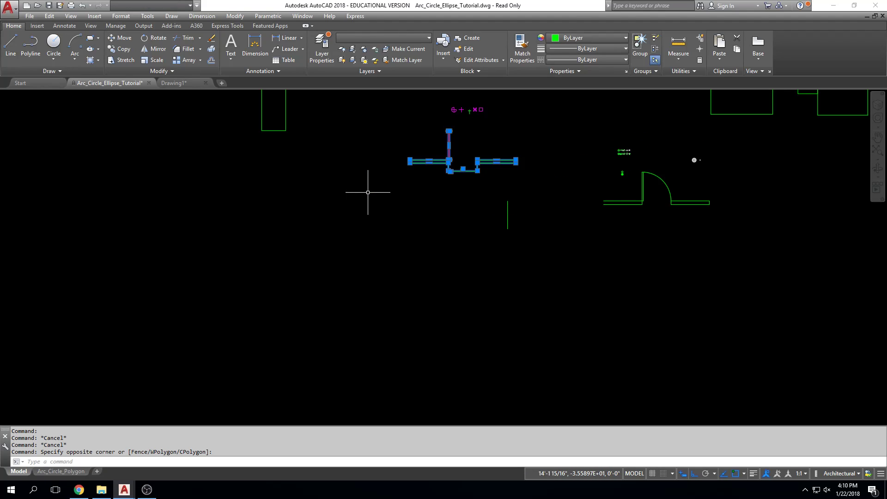
key(Escape)
key(Escape)
Window-select the left wall and red door beside the 3'-0" opening and move them straight down, well below the right wall
click(369, 192)
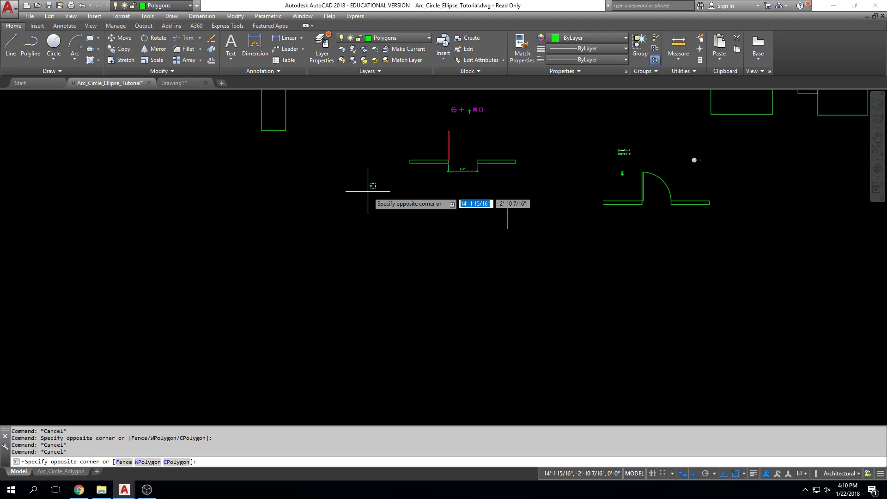
click(471, 129)
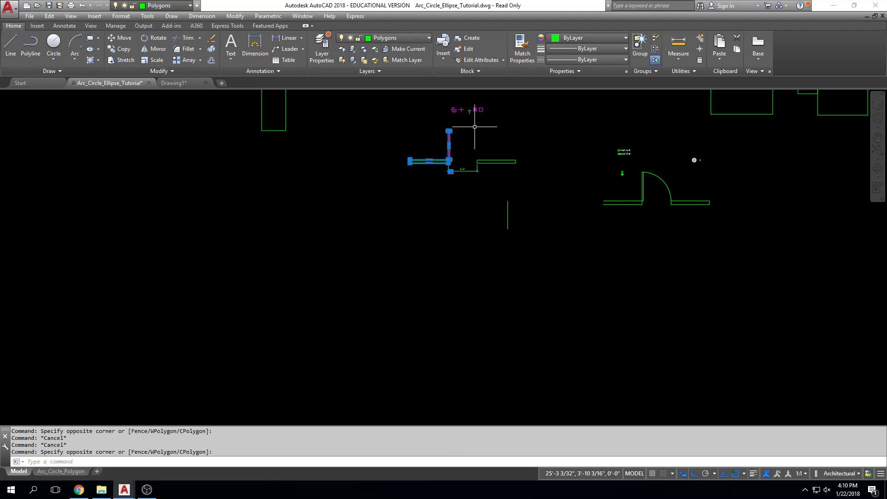
text(m)
key(Return)
click(549, 142)
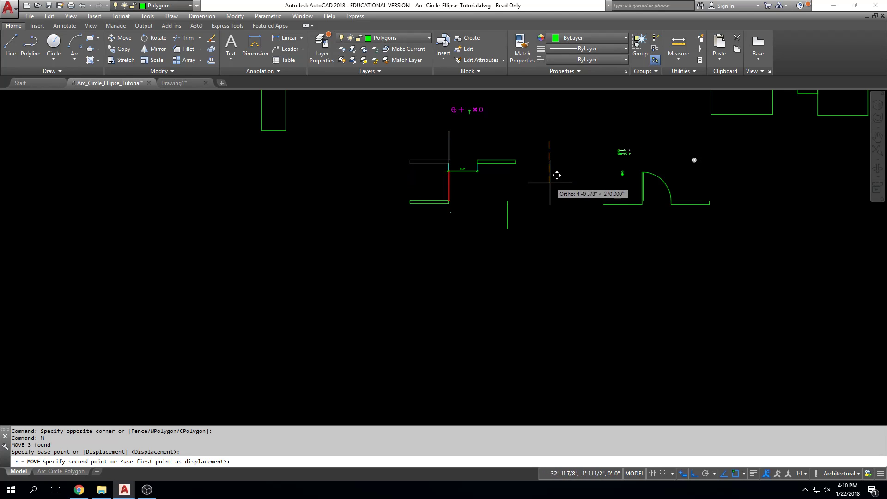
click(552, 300)
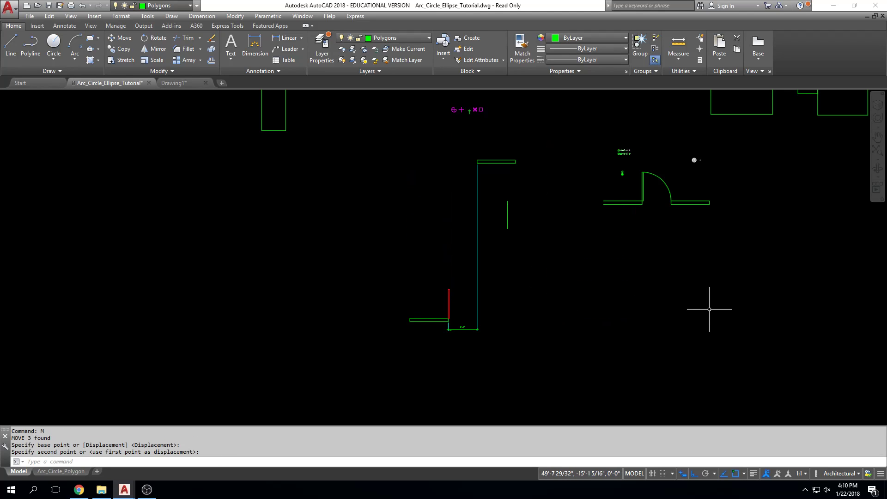
Move the lowered wall, red door and 3'-0" dimension partway back up, selecting them with a crossing window
text(m)
key(Return)
click(571, 268)
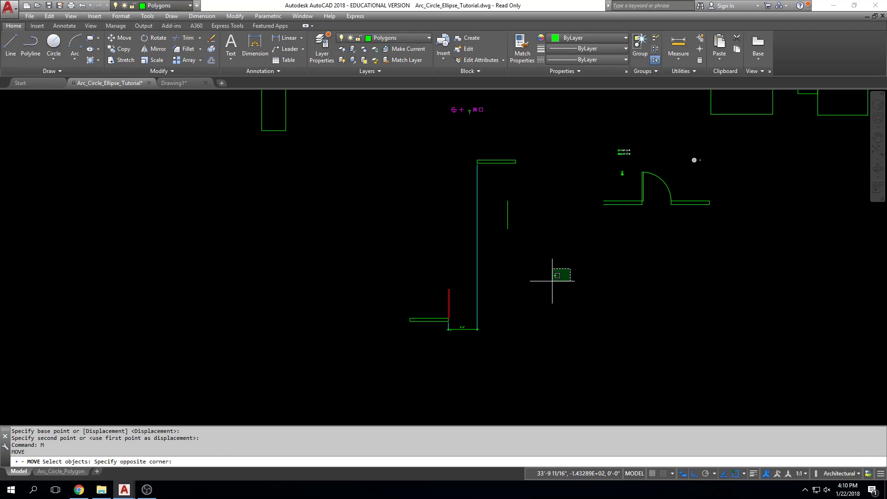
click(390, 341)
key(Return)
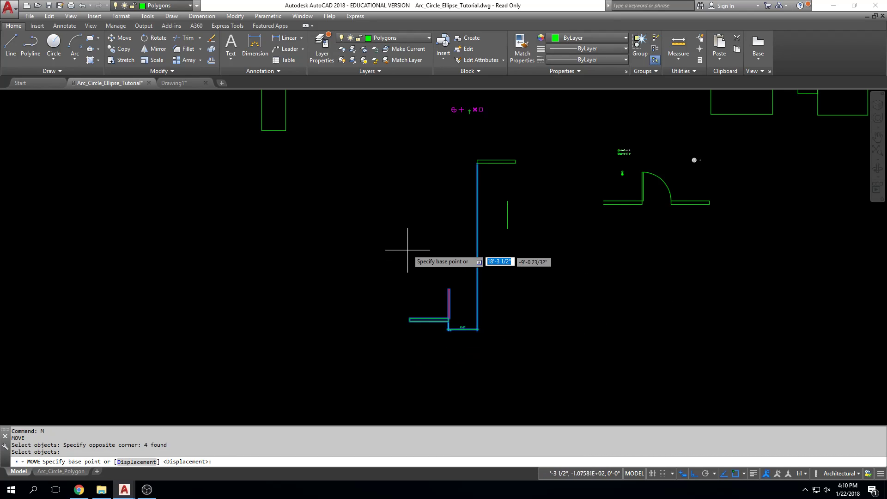
click(409, 240)
click(407, 149)
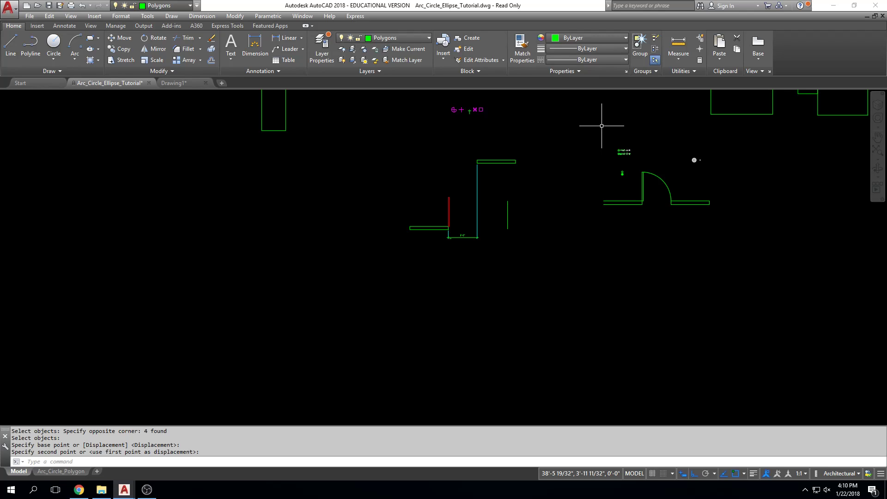
Move the tall green rectangle left of the door drawings 10' straight down, using a base point in empty space
middle_drag(439, 177, 439, 219)
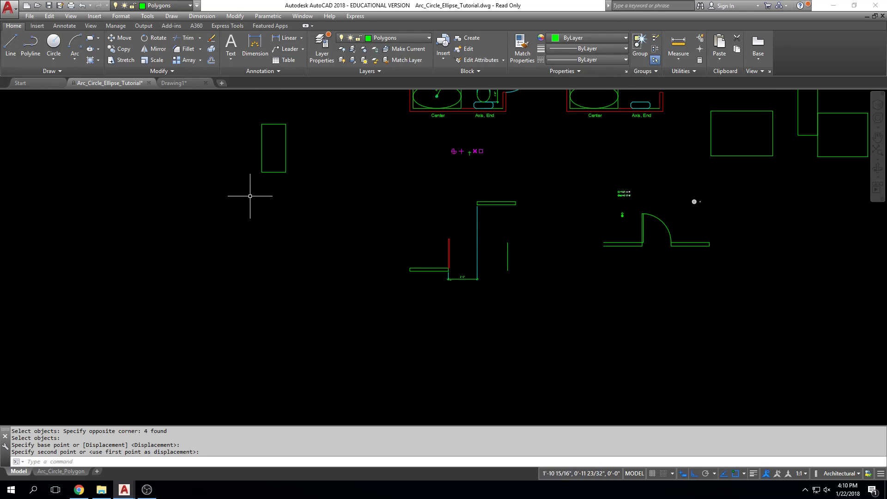
click(306, 107)
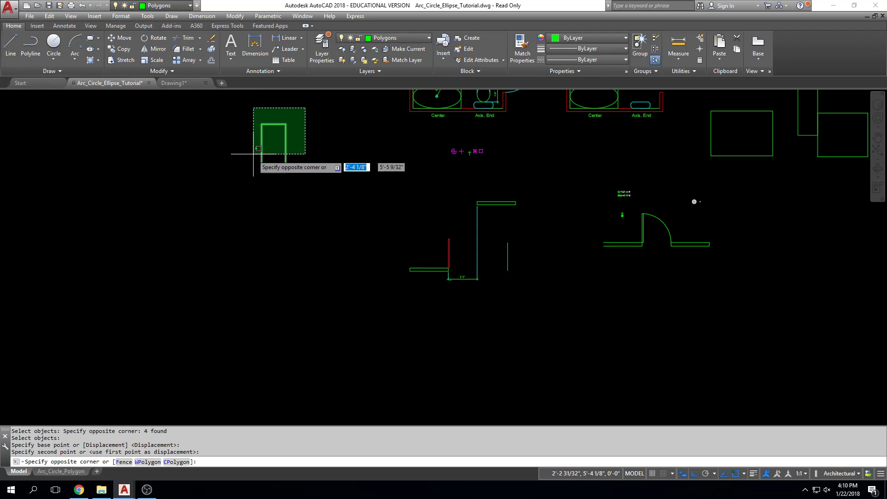
click(242, 185)
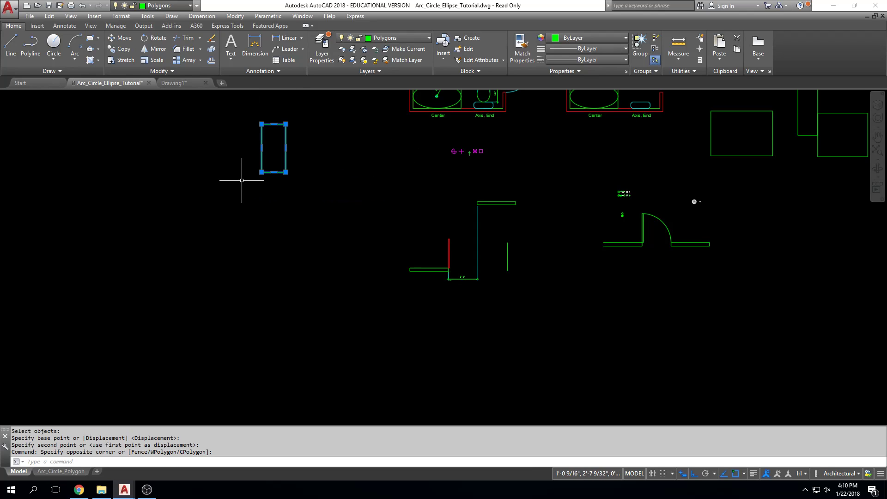
click(122, 37)
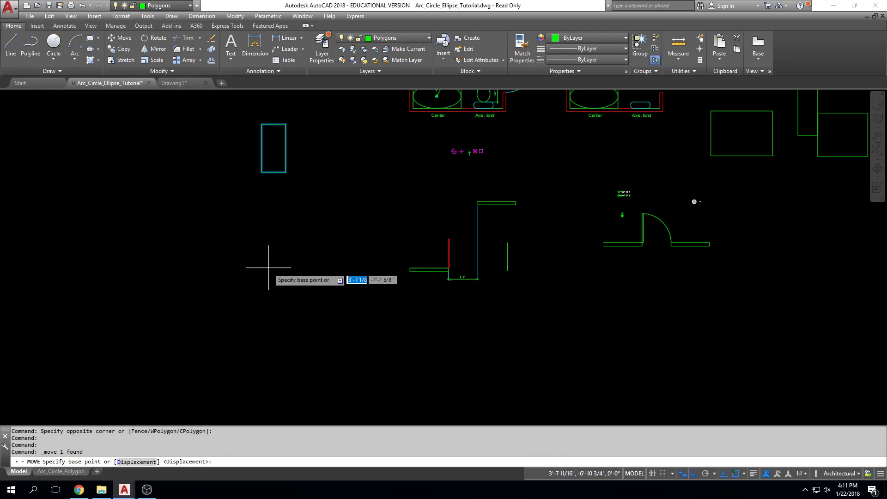
click(318, 147)
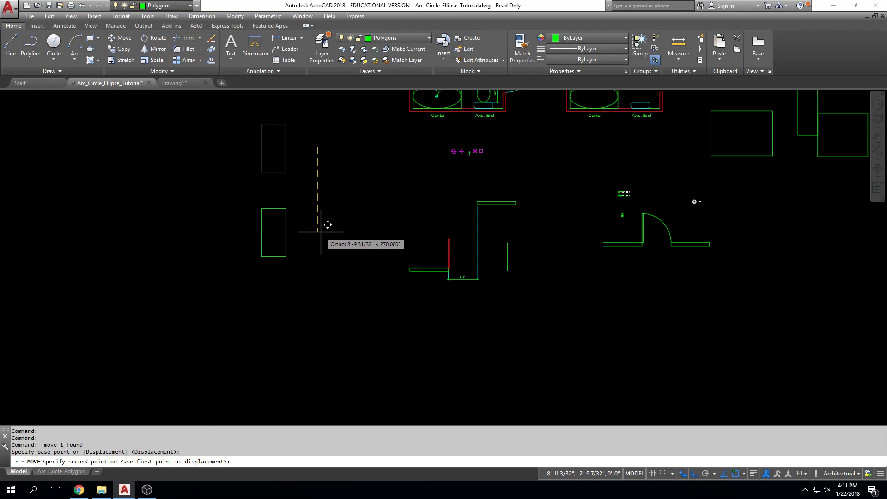
text(1)
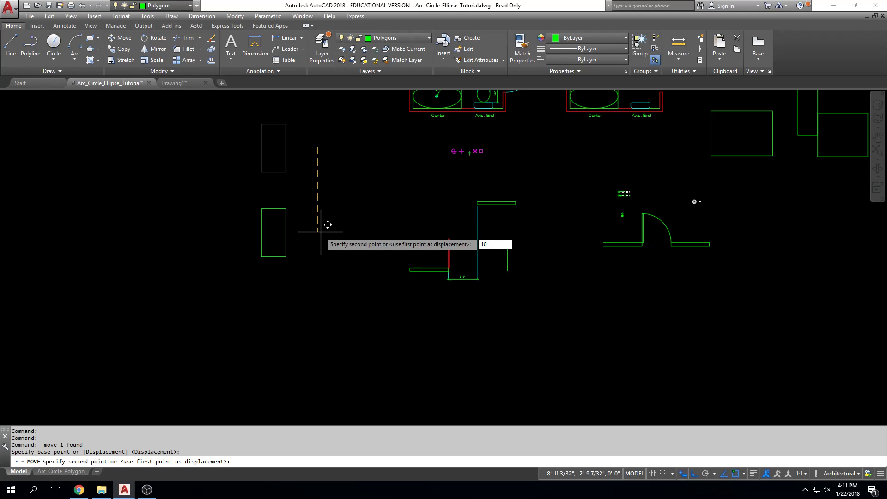
text(0')
key(Return)
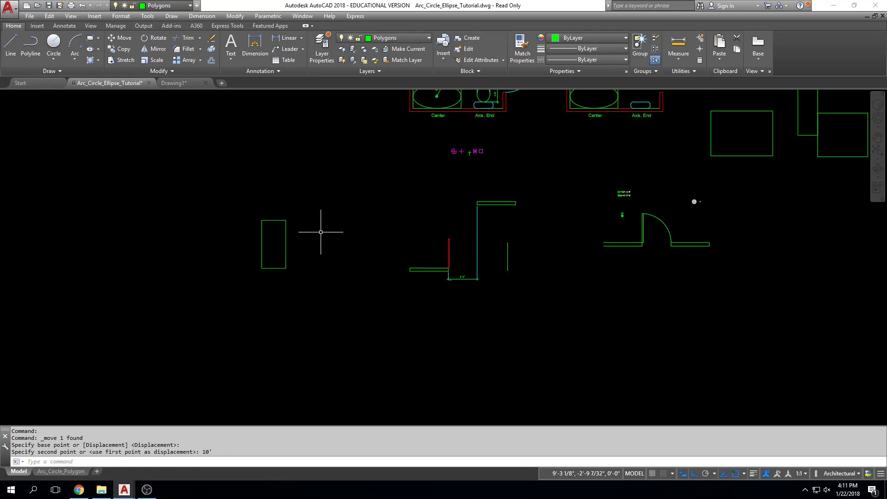
Place two copies of the moved rectangle in a straight row to its left
click(333, 190)
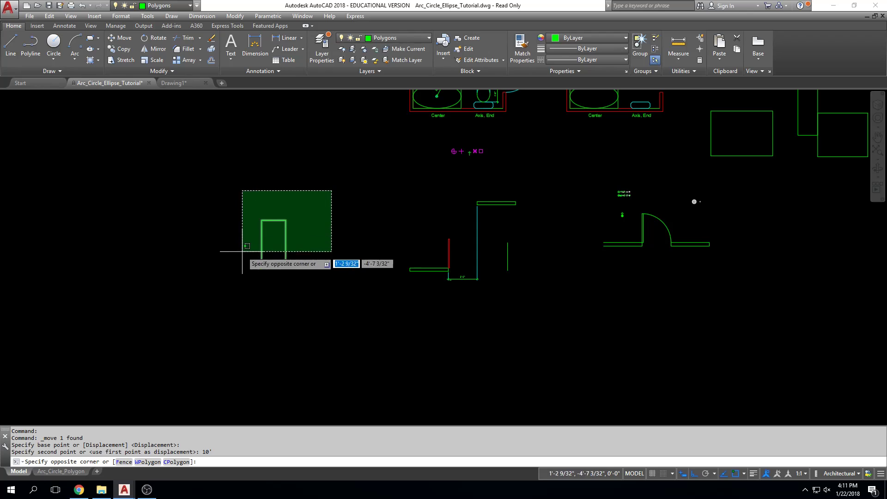
click(222, 294)
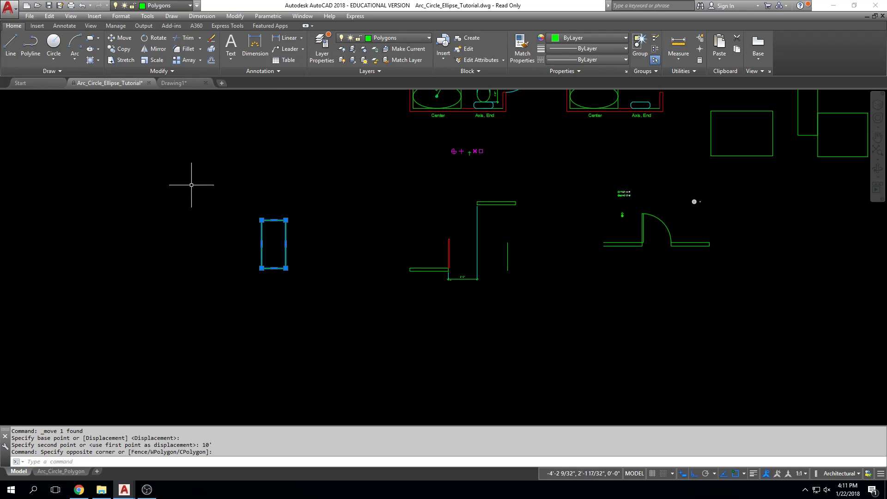
click(123, 51)
click(272, 184)
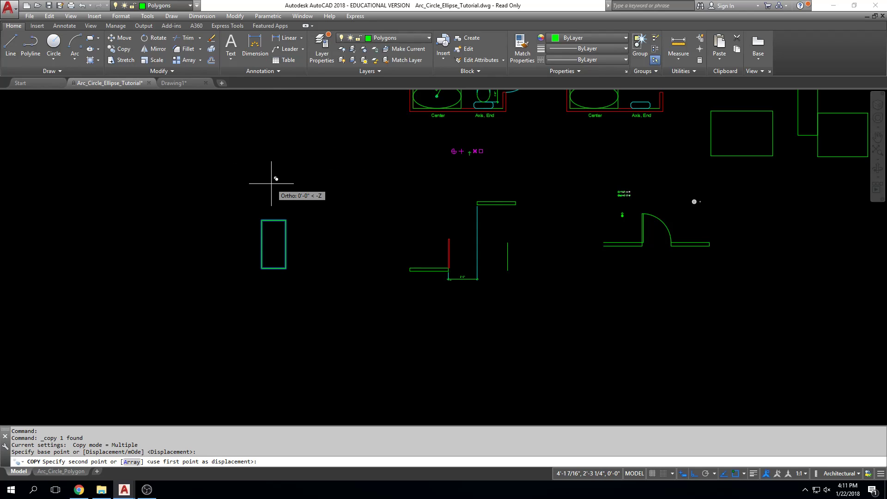
click(213, 183)
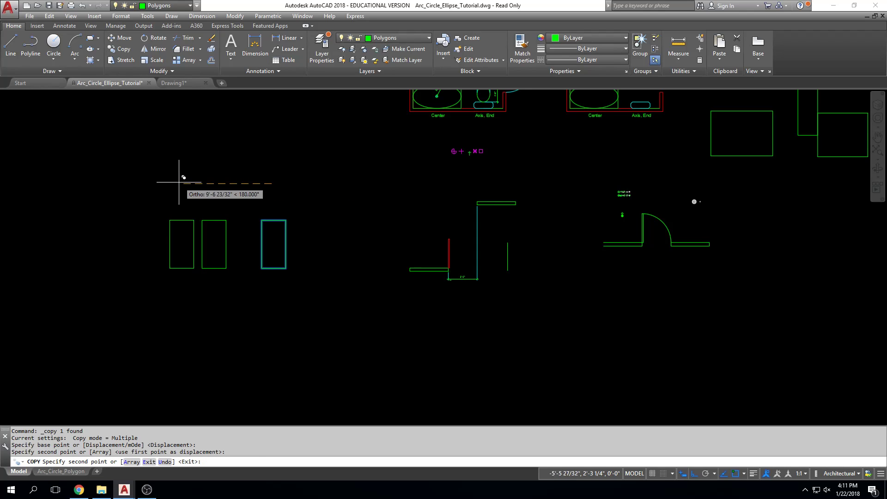
middle_drag(145, 139, 164, 198)
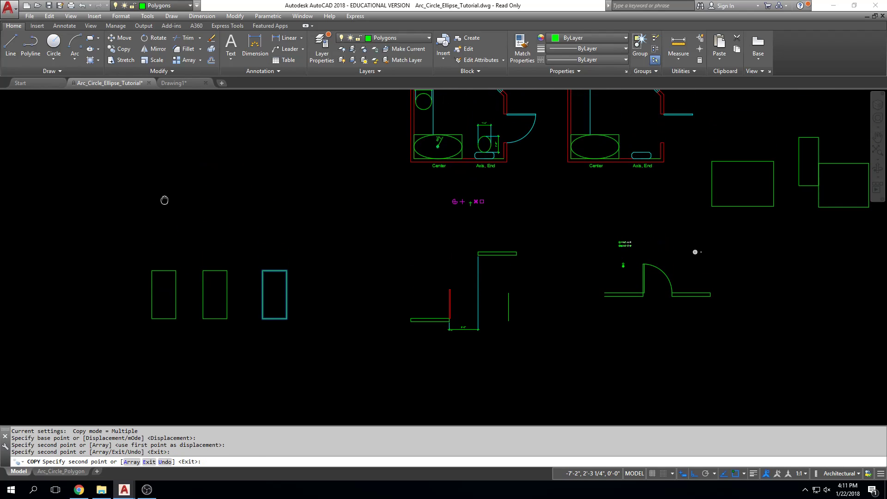
Turn Ortho off and place five more free copies, four in a row above and one to the right of the original rectangle
key(F8)
click(216, 149)
click(274, 152)
click(336, 166)
click(337, 242)
key(Escape)
key(Escape)
key(Escape)
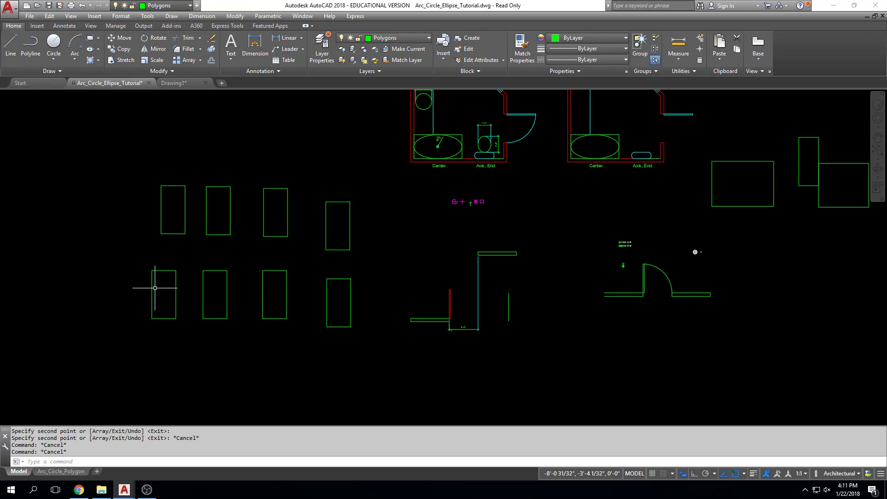
Copy the rightmost rectangle of the lower row to four free positions, one directly below it and three further left
click(310, 348)
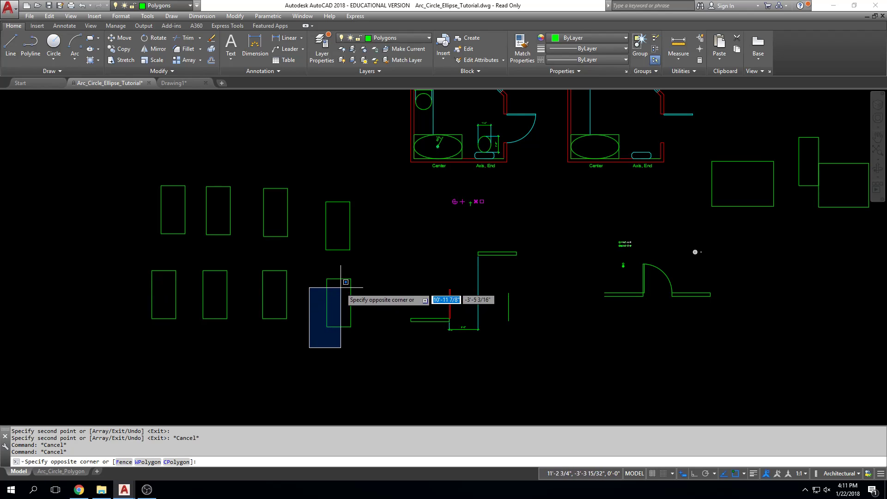
click(361, 274)
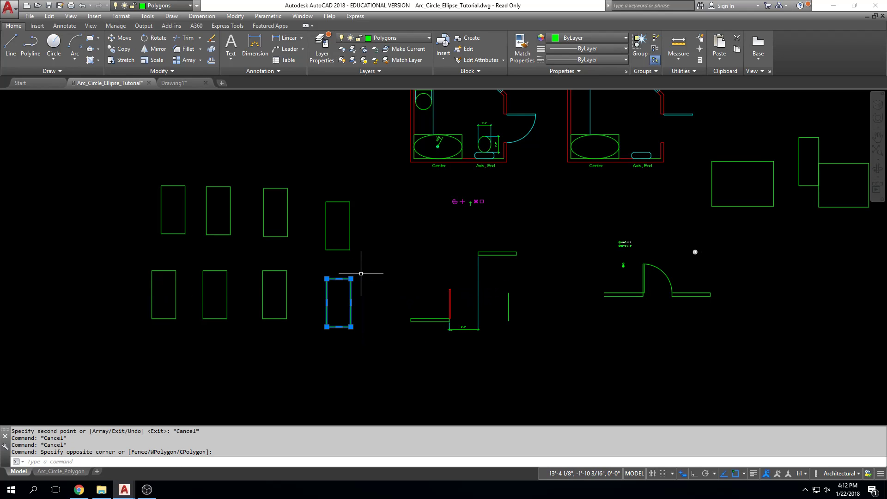
click(120, 49)
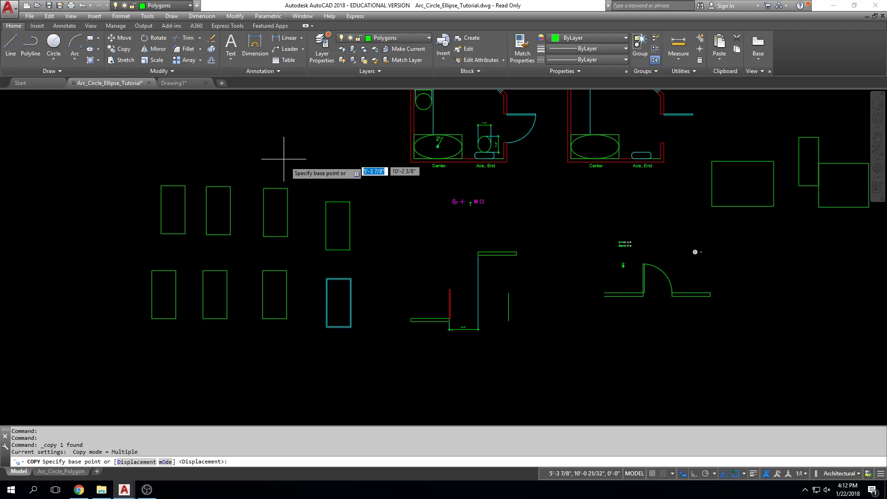
click(308, 273)
middle_drag(311, 267, 307, 163)
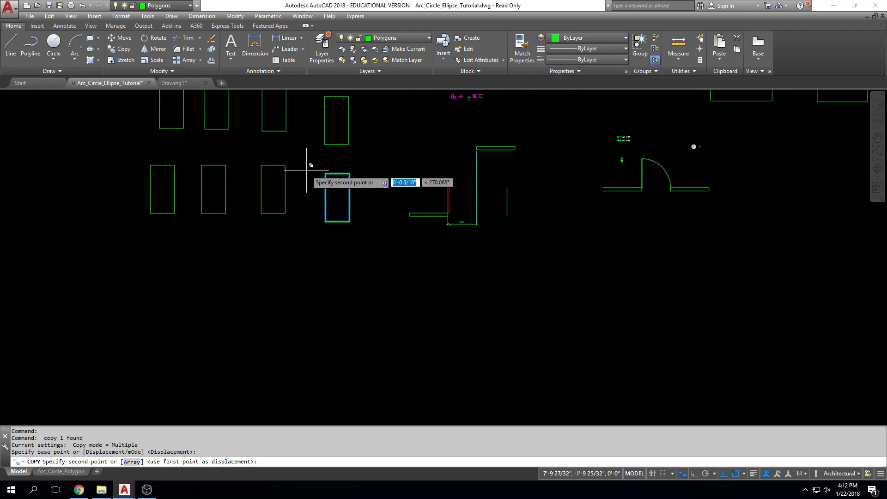
click(219, 280)
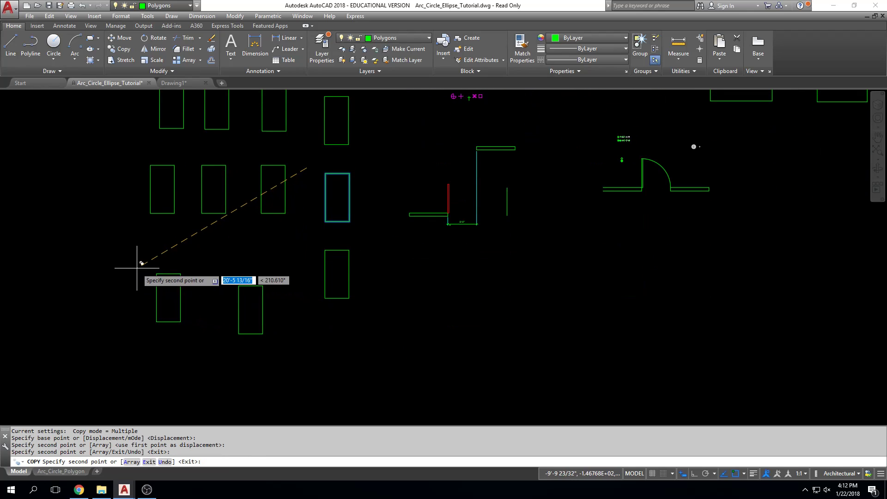
click(136, 268)
click(100, 227)
key(Escape)
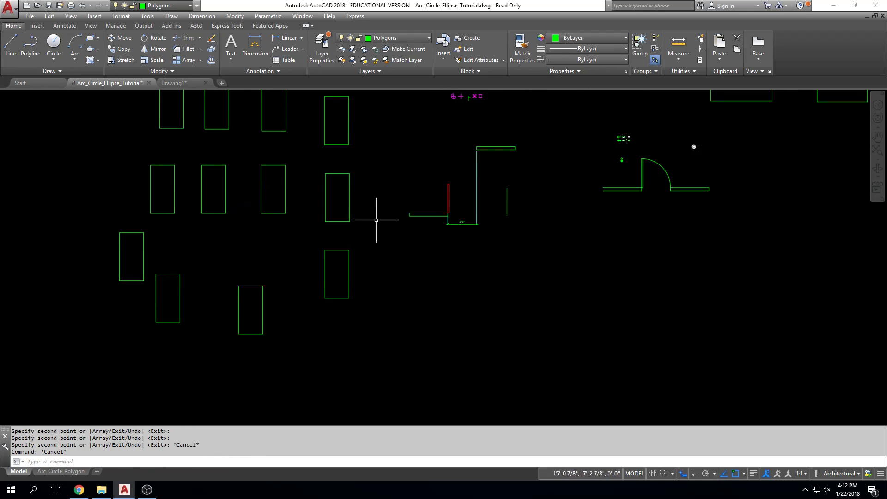
Copy the lowest rectangle of the rightmost column 5' horizontally to its right with Ortho on
click(311, 316)
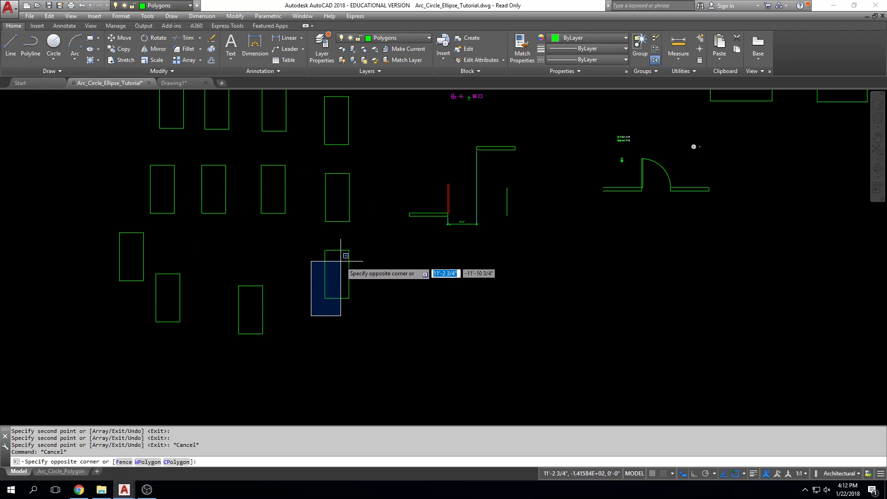
click(351, 242)
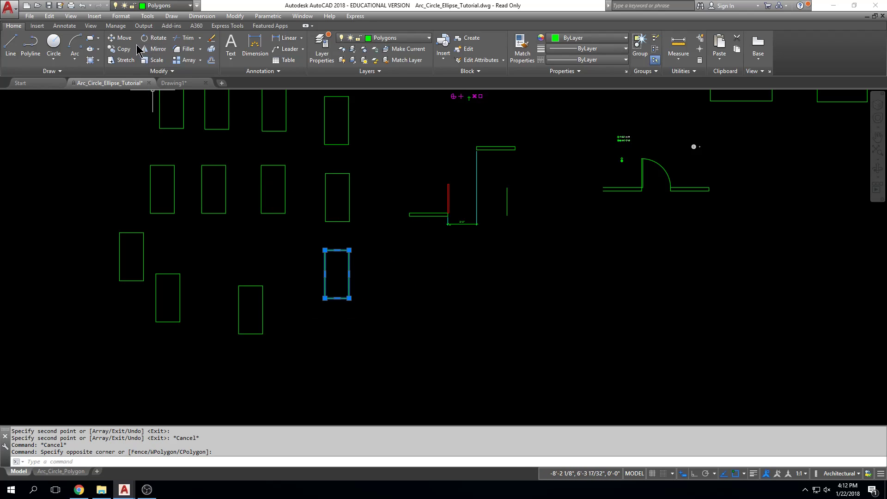
click(121, 49)
click(378, 260)
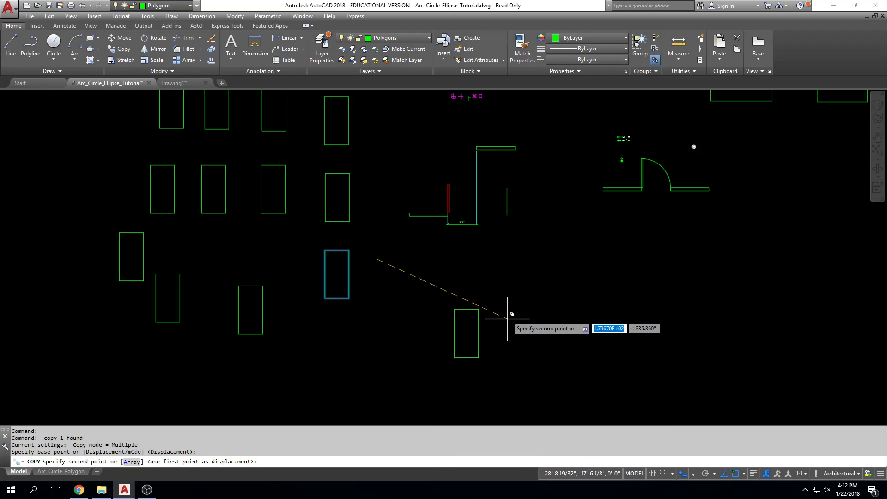
key(F8)
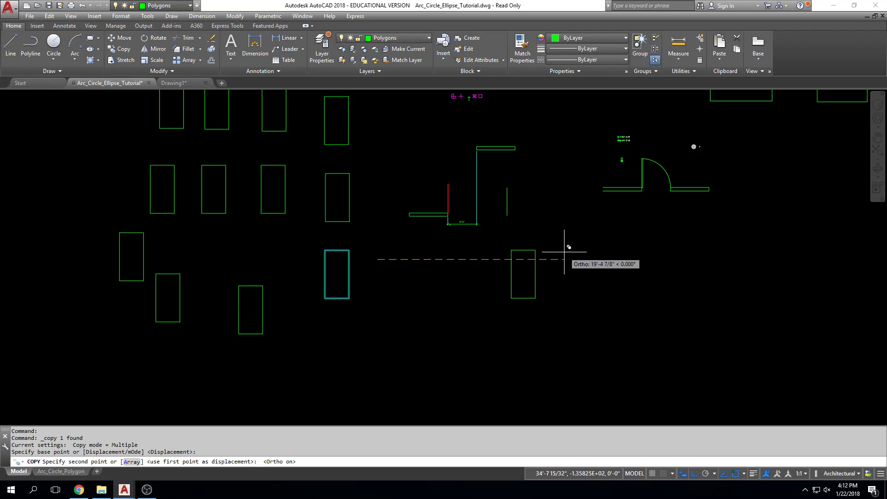
text(5')
key(Return)
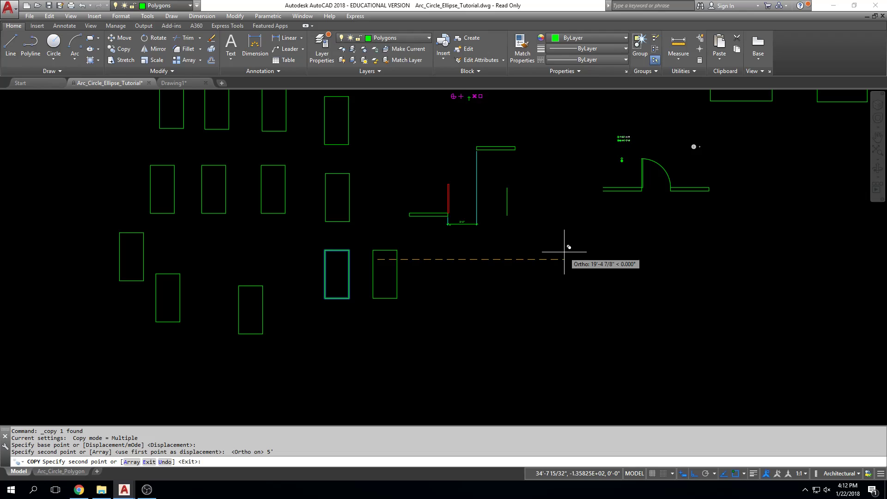
key(Escape)
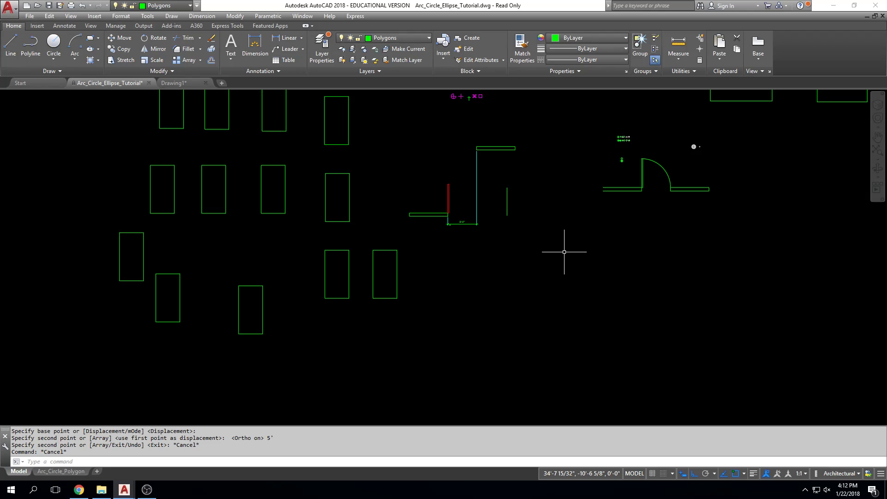
Examine the set of concentric circles and the small single circle beside them, above the door drawing's right wall
scroll(567, 252, down, 2)
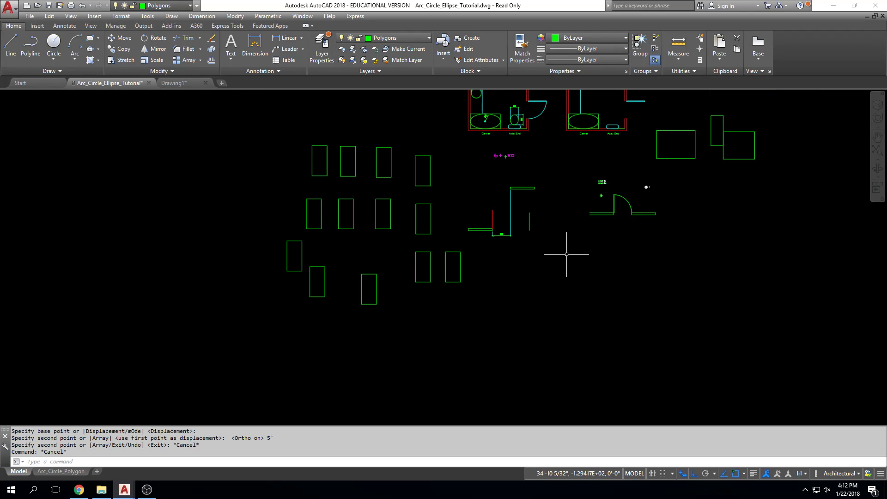
mouse_move(598, 254)
middle_down()
mouse_move(547, 252)
mouse_move(535, 265)
middle_up()
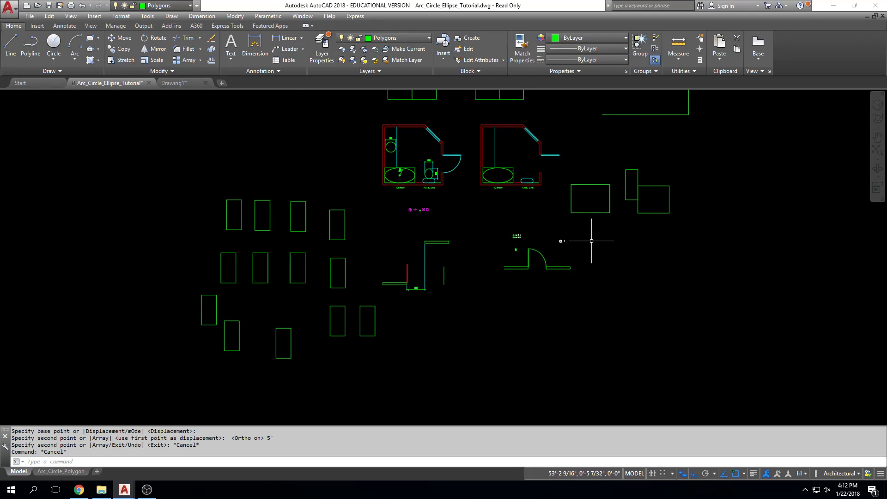
scroll(568, 241, up, 2)
scroll(565, 240, up, 6)
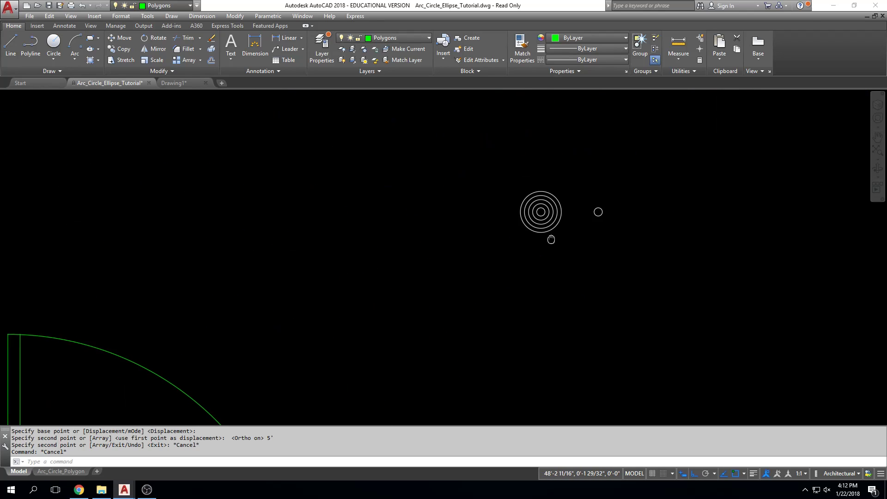
scroll(545, 250, up, 2)
middle_drag(685, 245, 650, 274)
scroll(649, 274, up, 2)
middle_drag(626, 223, 626, 237)
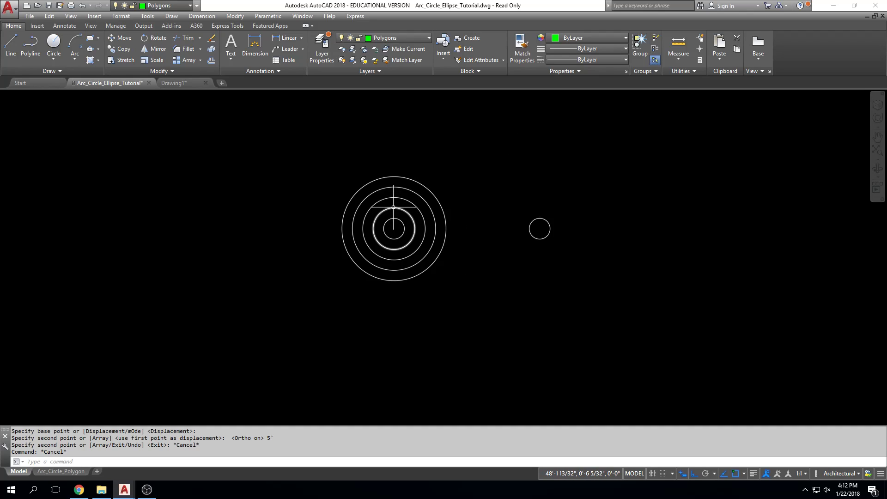
mouse_move(393, 206)
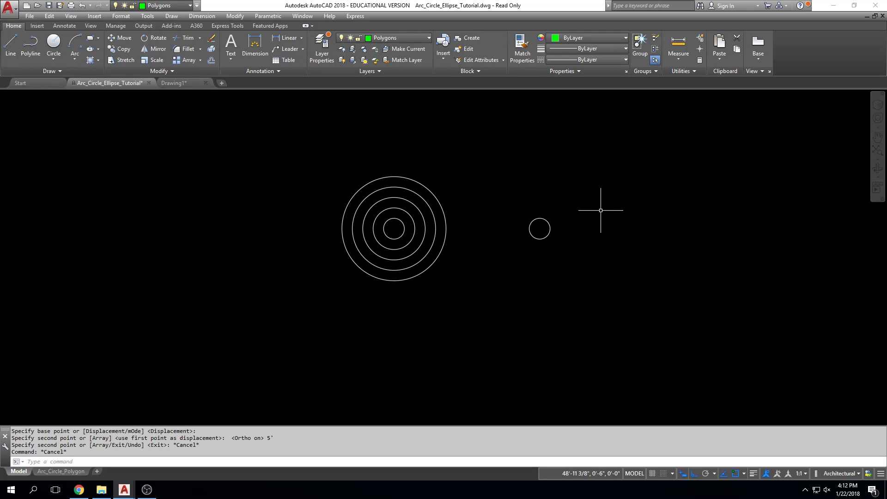
scroll(588, 203, down, 5)
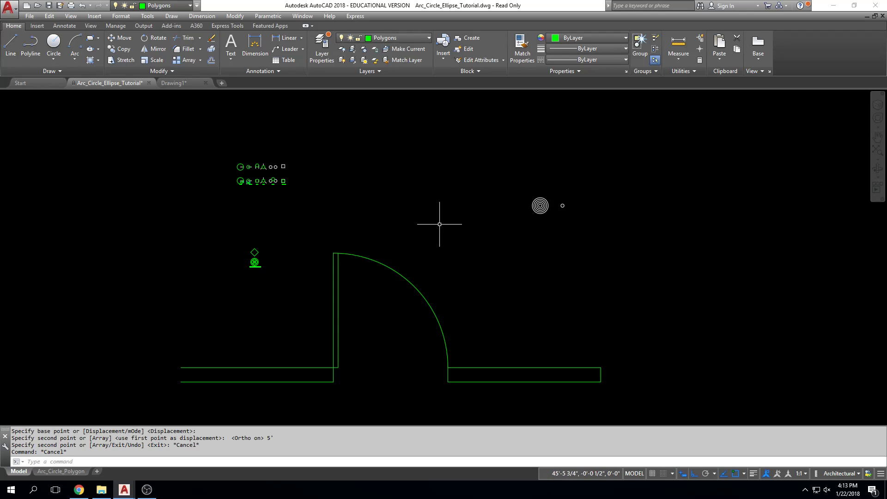
Erase the lower line of the wall left of the door arc and the whole wall outline right of it
click(365, 305)
key(Delete)
click(541, 298)
click(536, 297)
key(Delete)
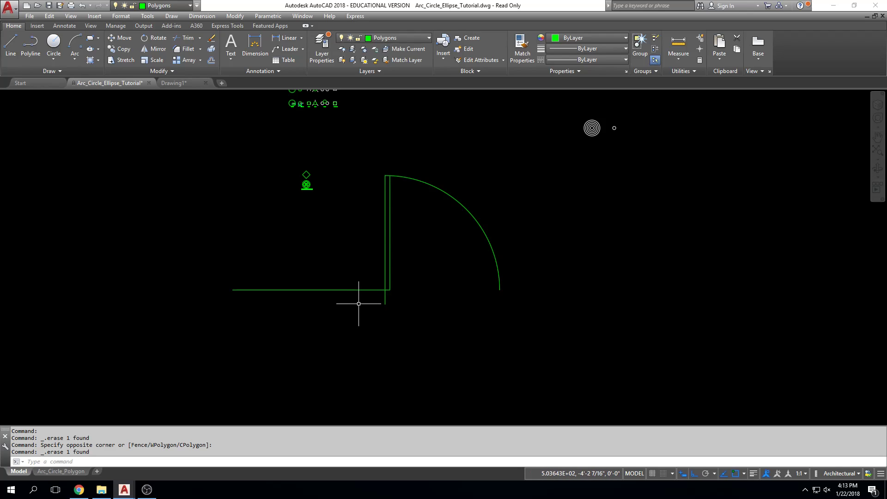
Copy the left wall's upper line from its endpoint at the door down to the lower end of the short jamb line
click(363, 267)
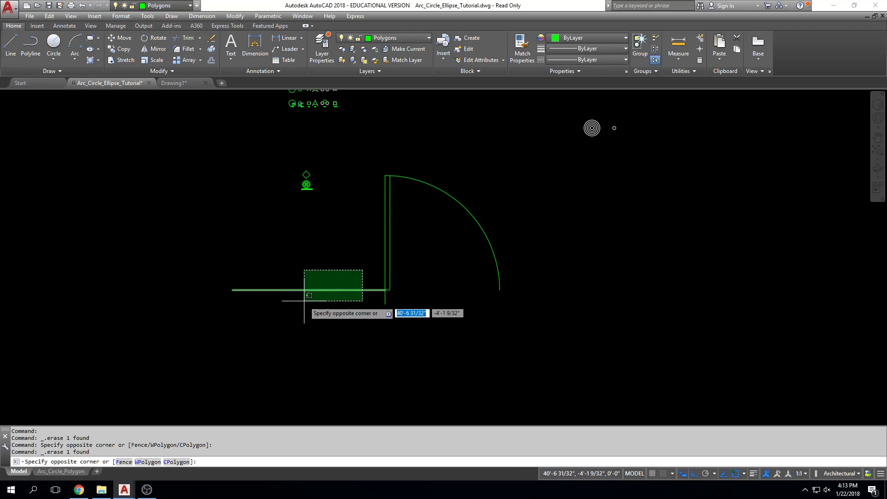
click(304, 297)
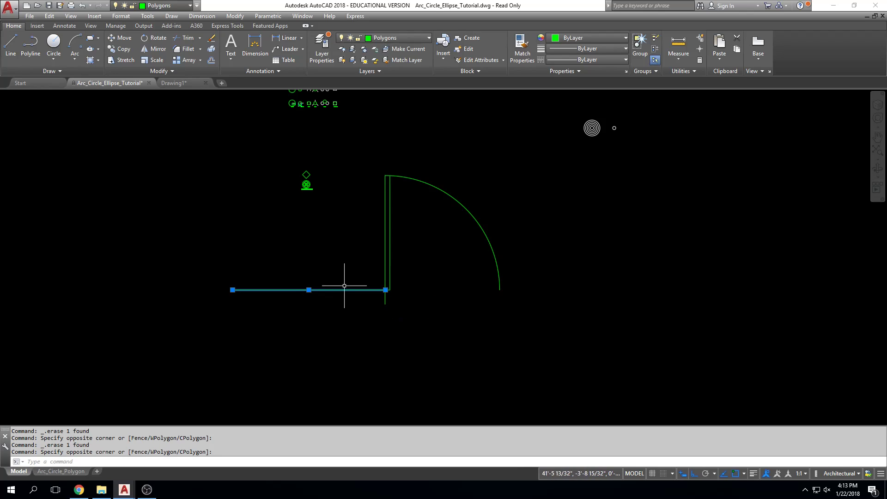
click(120, 49)
scroll(384, 289, up, 8)
click(392, 298)
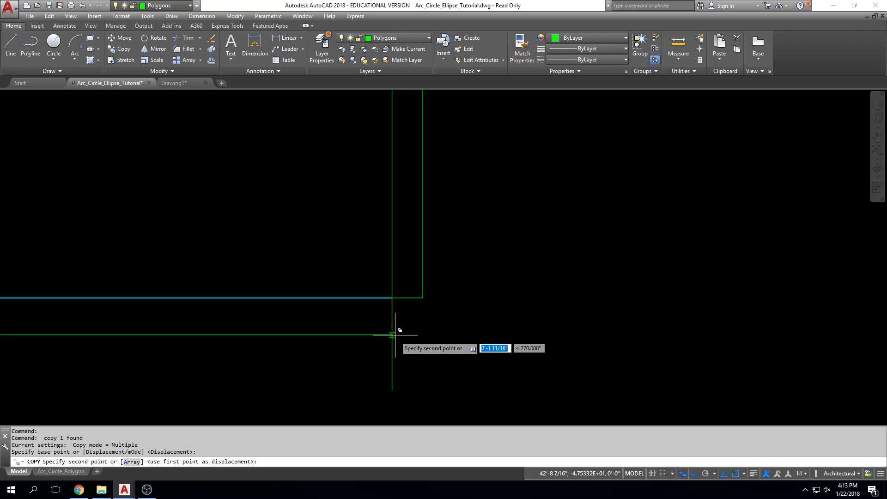
click(392, 390)
key(Escape)
key(Escape)
Draw a horizontal line from the lower end of the door arc to the right as the upper wall line
scroll(652, 308, down, 5)
middle_drag(647, 306, 424, 290)
text(L)
key(Return)
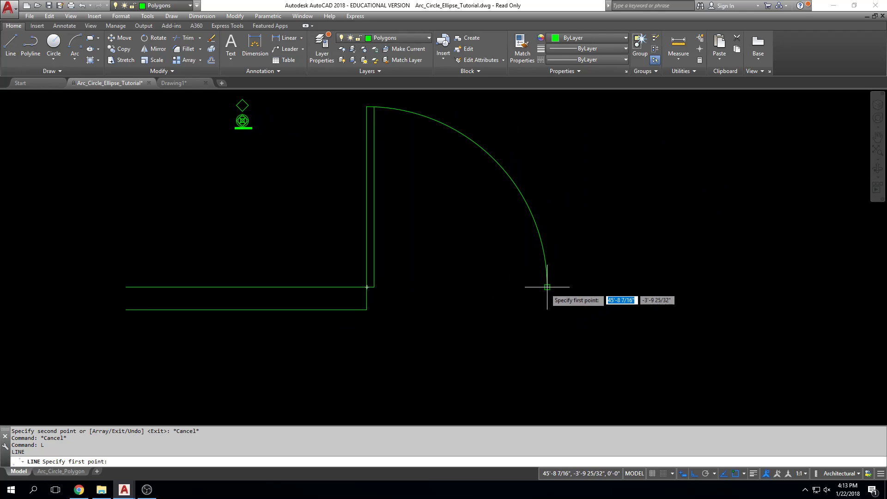
click(547, 287)
click(780, 285)
key(Escape)
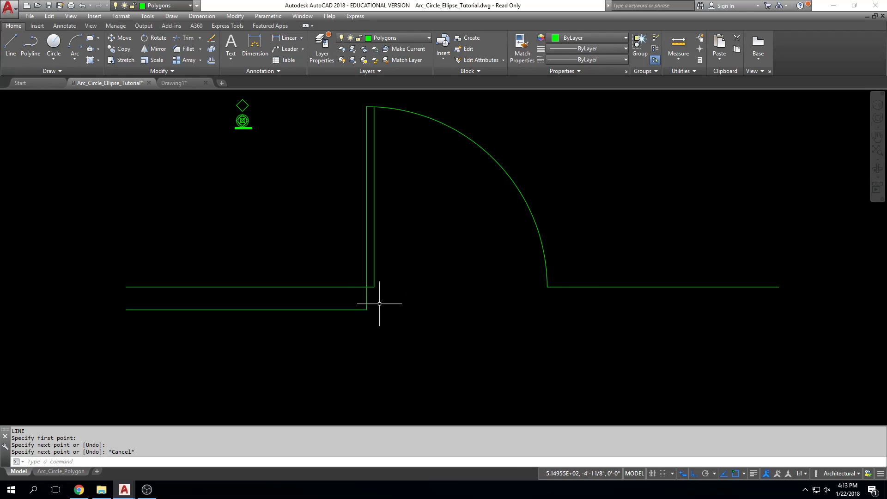
Measure the perpendicular distance between the two lines of the left wall
text(dist)
key(Return)
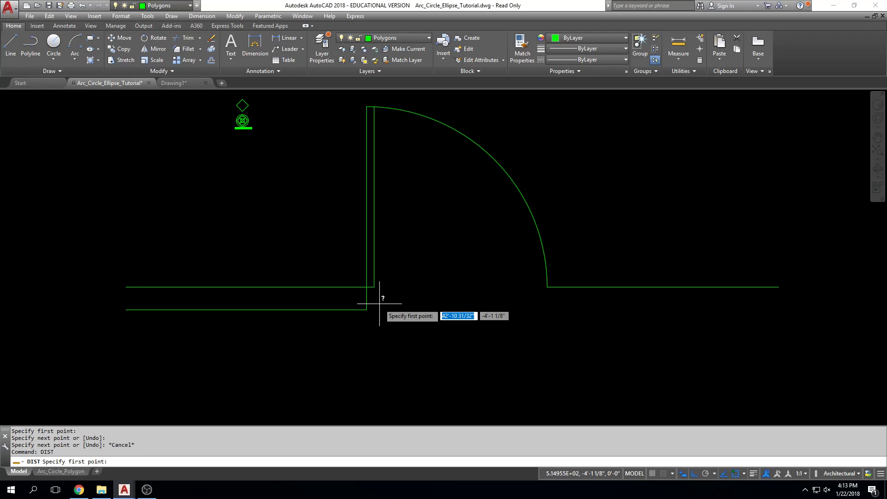
click(351, 288)
click(348, 310)
key(Escape)
key(Escape)
key(Escape)
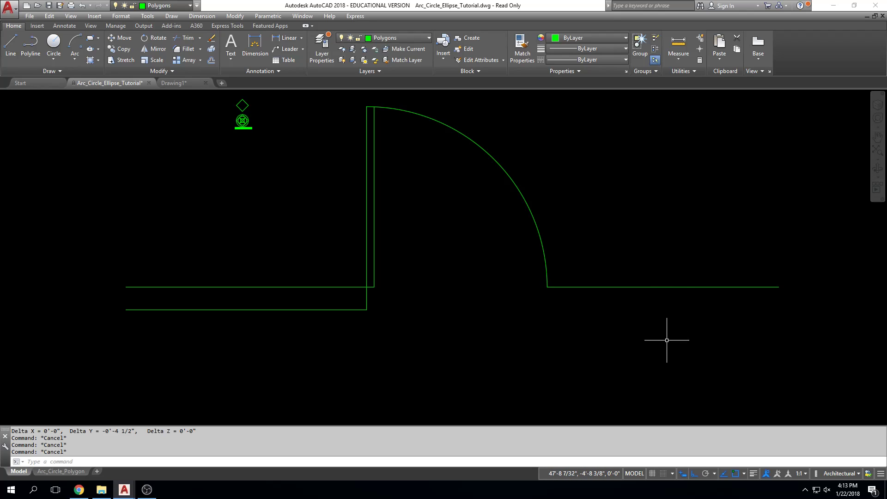
Offset the right wall line downward by 4-1/2" three times in succession, each from the previous line
click(211, 61)
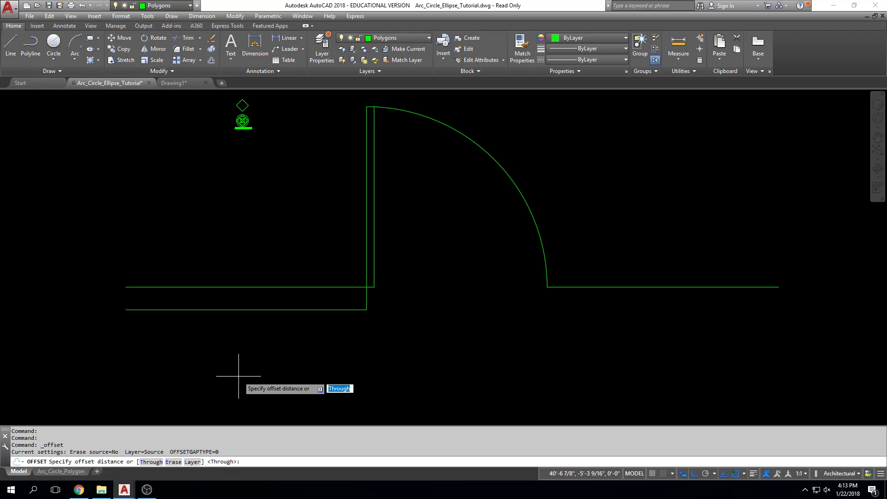
text(4-1/2)
key(Return)
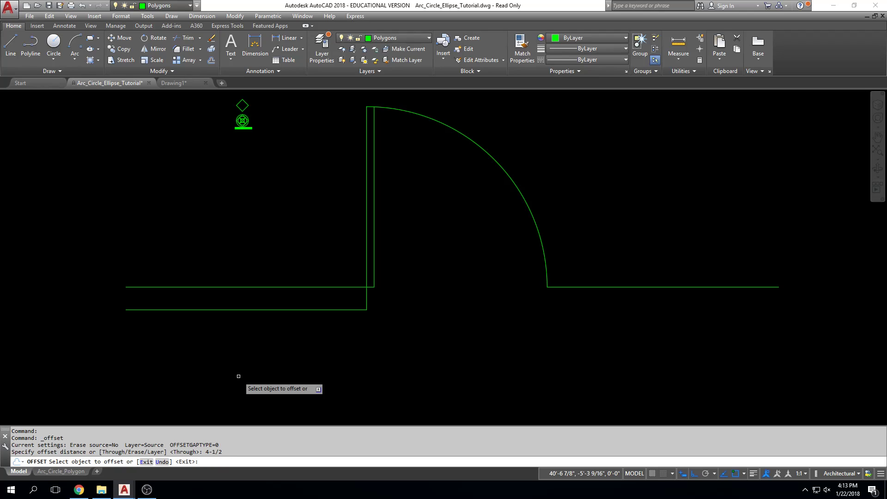
click(578, 287)
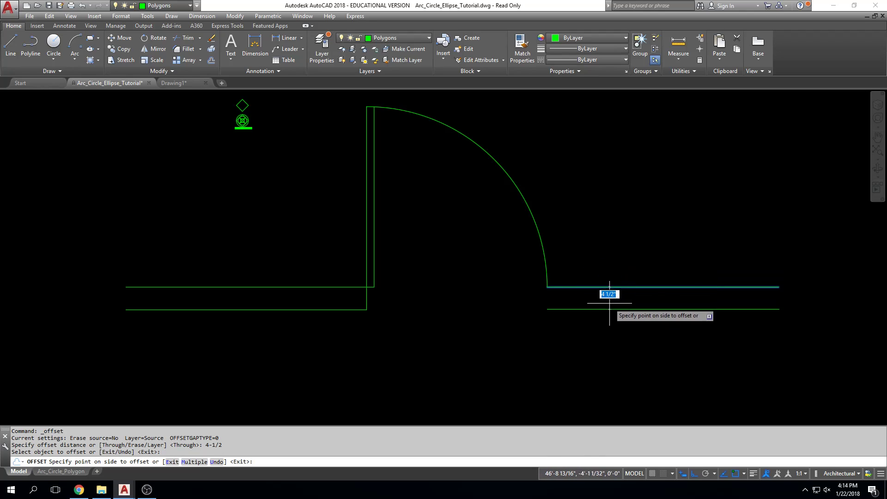
click(609, 322)
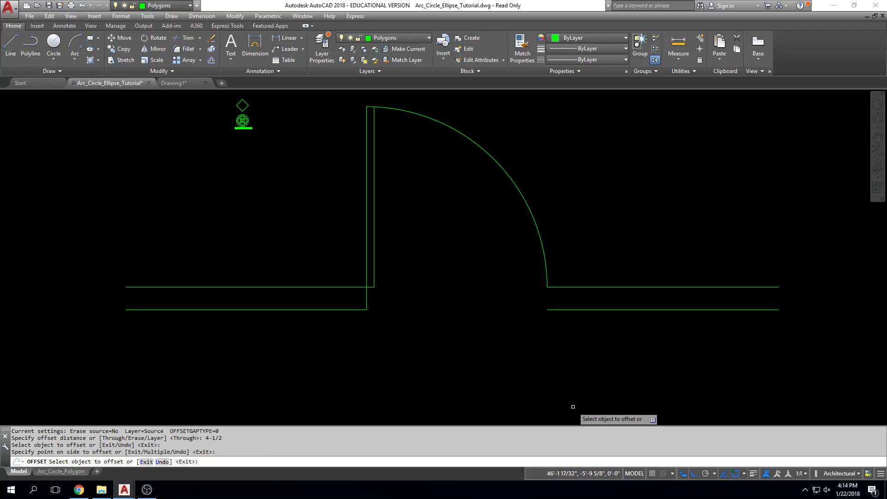
click(578, 310)
click(576, 324)
click(578, 332)
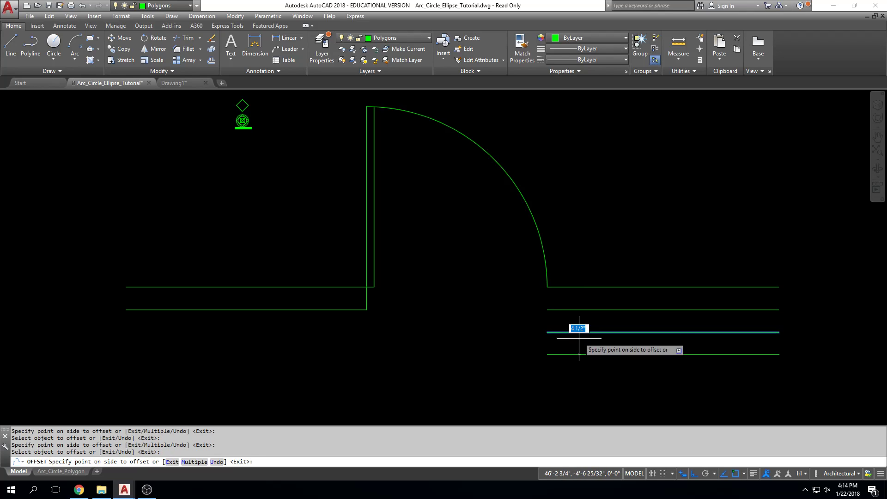
click(580, 369)
Offset the door arc outward by 4-1/2" three times in succession, each from the newest arc
scroll(464, 310, down, 2)
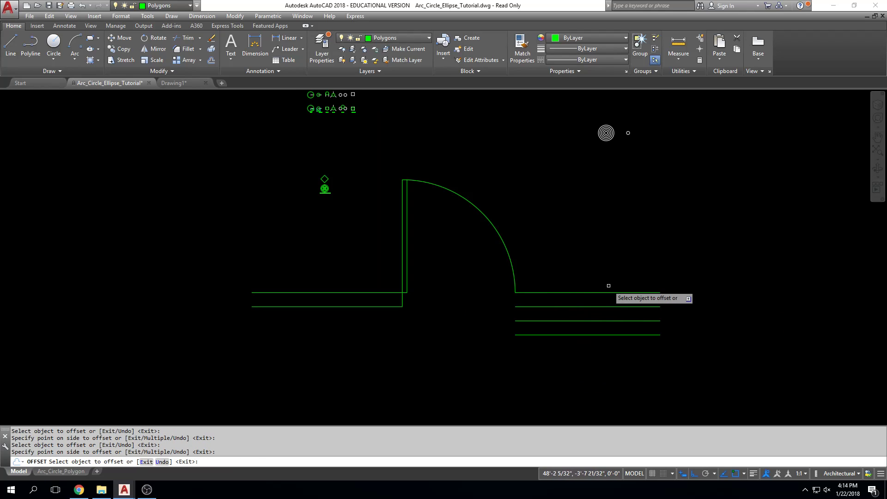
middle_drag(489, 204, 440, 235)
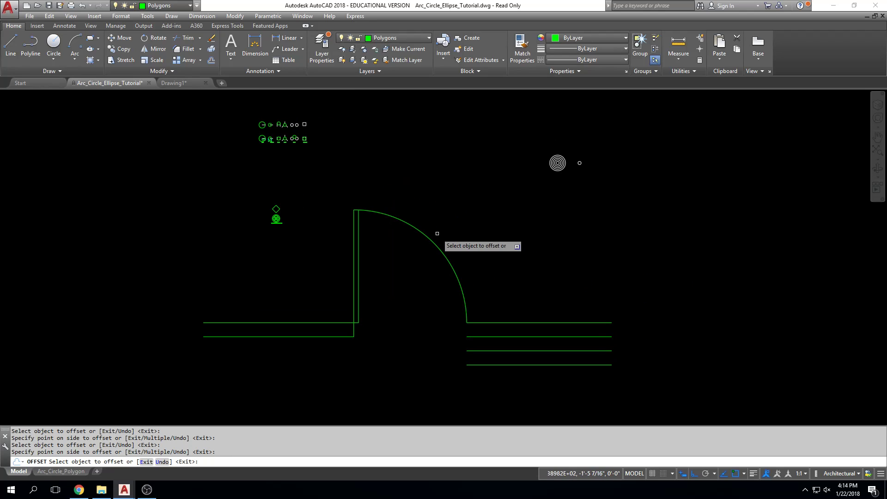
click(434, 237)
click(458, 234)
click(460, 236)
click(481, 218)
click(465, 230)
click(465, 230)
Offset the small single circle outward by 4-1/2" four times in succession and end the Offset command
scroll(633, 224, down, 4)
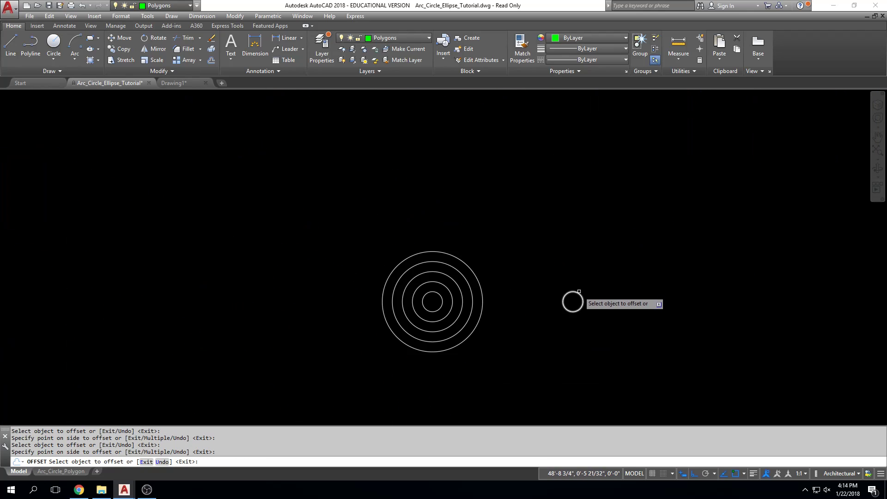
click(573, 292)
click(594, 259)
click(647, 234)
click(709, 218)
click(738, 211)
click(791, 186)
scroll(773, 218, down, 2)
middle_drag(773, 217, 677, 188)
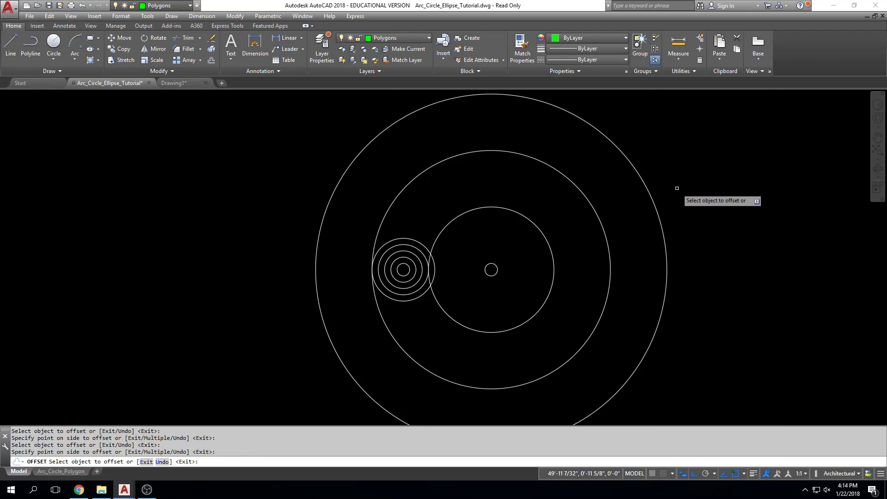
click(661, 214)
click(722, 205)
scroll(727, 203, down, 4)
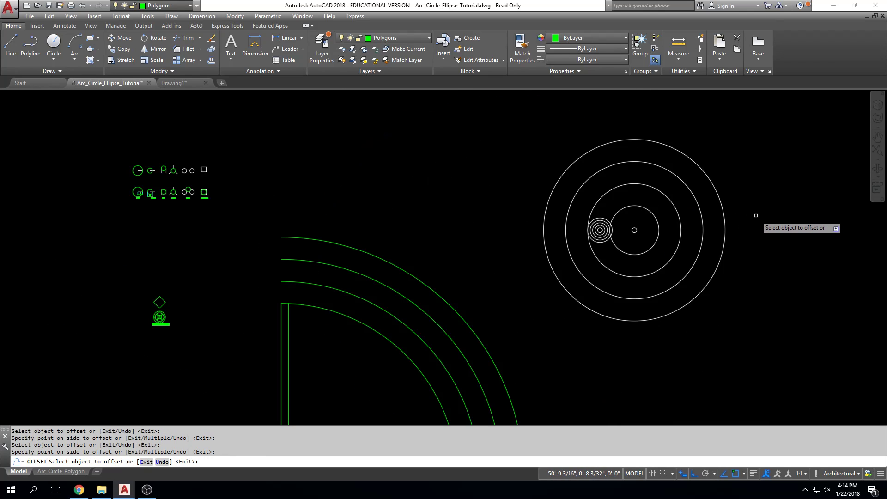
scroll(388, 175, down, 3)
mouse_move(388, 268)
middle_down()
mouse_move(409, 237)
mouse_move(440, 254)
middle_up()
key(Escape)
key(Escape)
Erase the three offset lines below the right wall's upper line
mouse_move(111, 303)
middle_down()
mouse_move(260, 287)
mouse_move(387, 294)
mouse_move(341, 293)
mouse_move(426, 202)
mouse_move(425, 213)
middle_up()
scroll(425, 214, down, 4)
scroll(494, 247, down, 2)
middle_drag(493, 248, 394, 300)
scroll(505, 239, up, 6)
scroll(498, 238, up, 4)
click(495, 231)
click(373, 293)
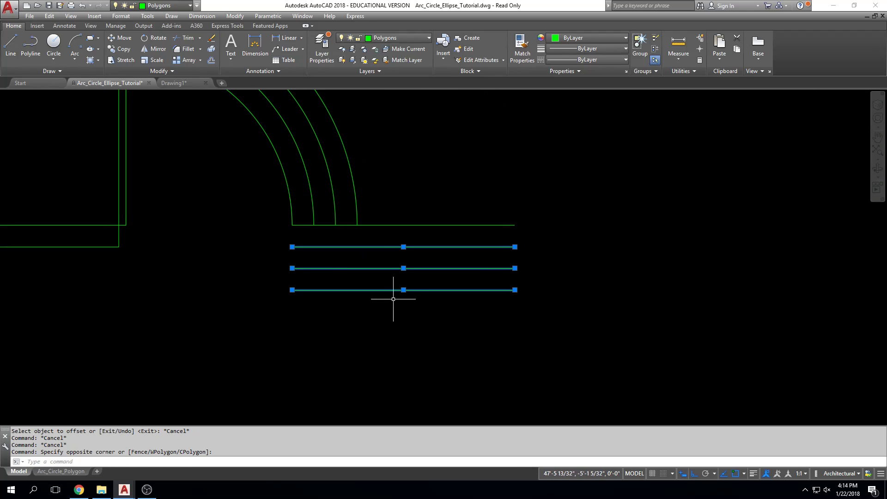
key(Delete)
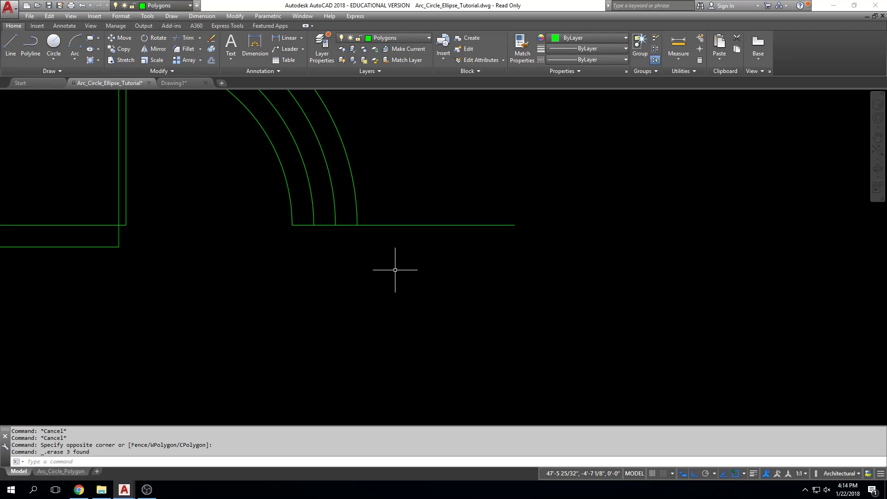
Offset the right wall's upper line downward by 4-1/2" once and end the Offset command
text(OFFSET)
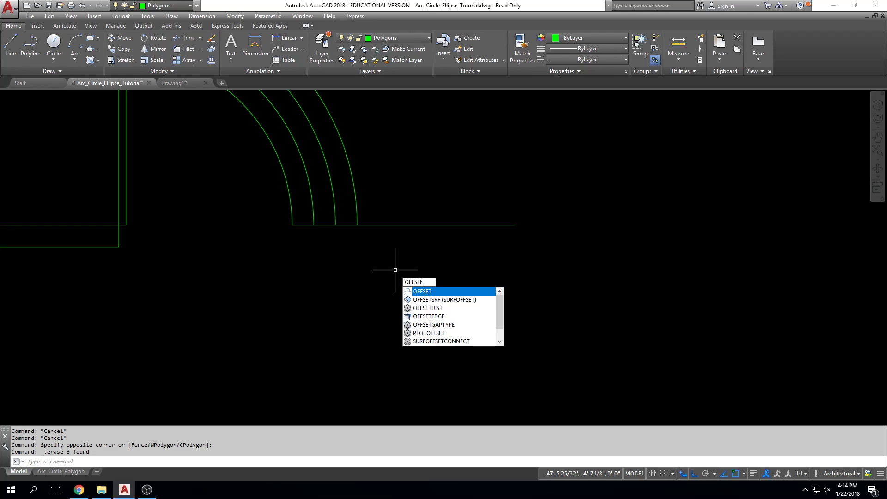
key(Return)
text(4-1/2)
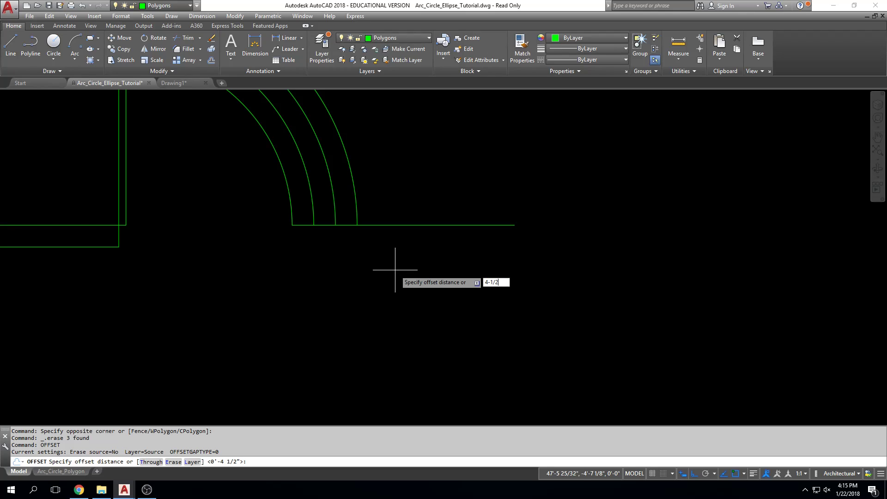
key(Return)
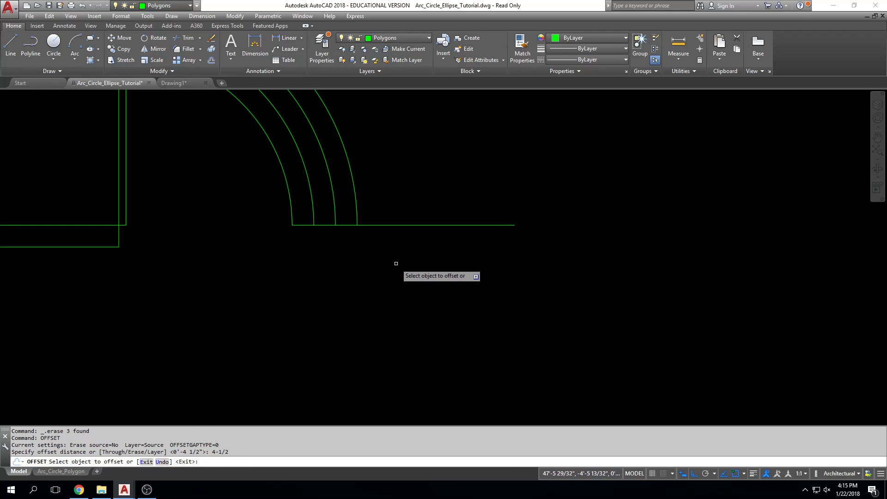
click(401, 226)
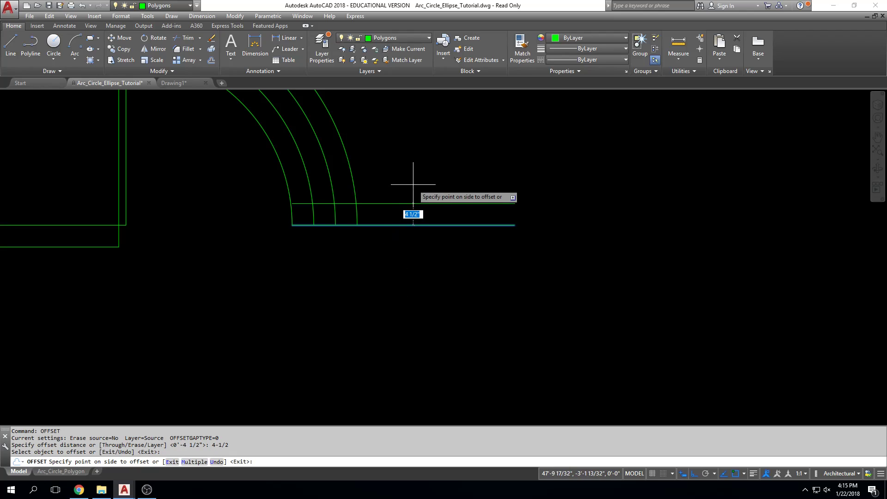
click(409, 250)
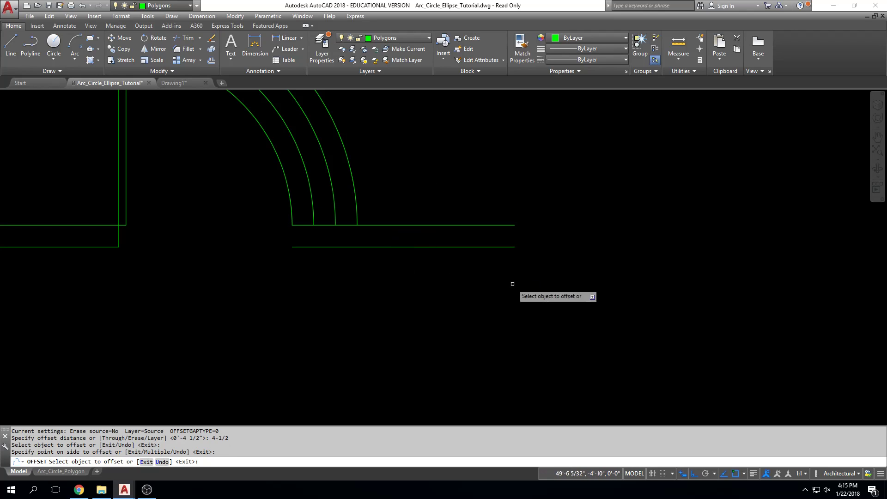
key(Escape)
key(Escape)
key(Escape)
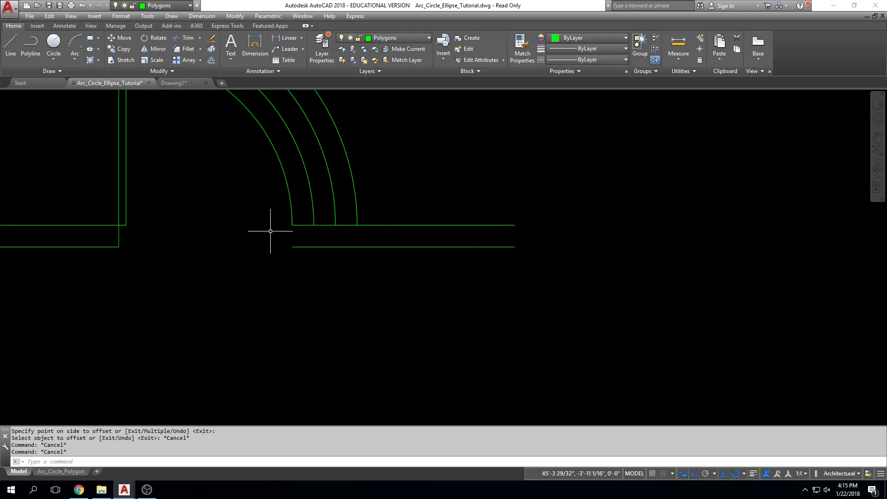
Draw a vertical line joining the left endpoints of the right wall's upper and lower lines
click(11, 44)
click(292, 226)
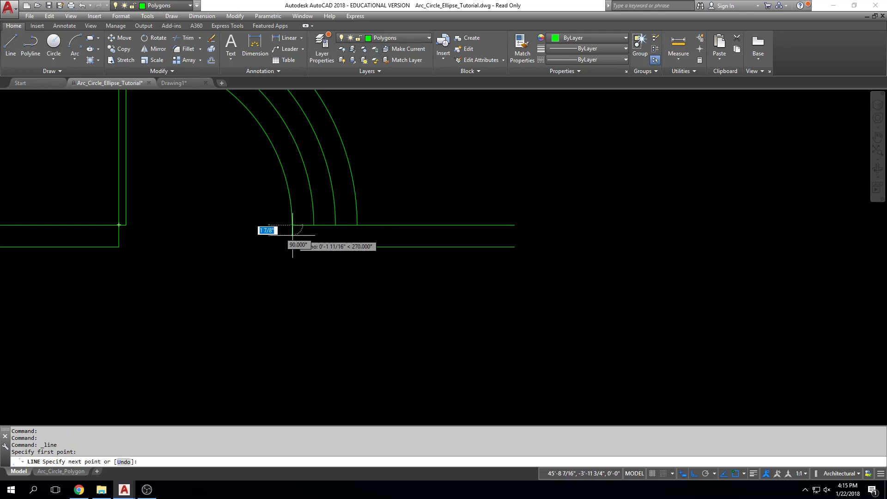
click(292, 247)
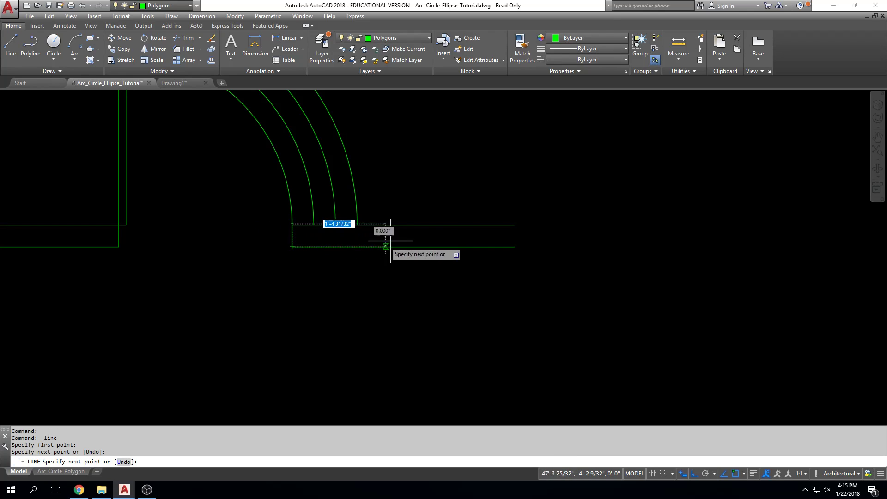
key(Escape)
key(Escape)
Close the right end of the right wall with a vertical line between its endpoints, and turn Dynamic Input off
key(Return)
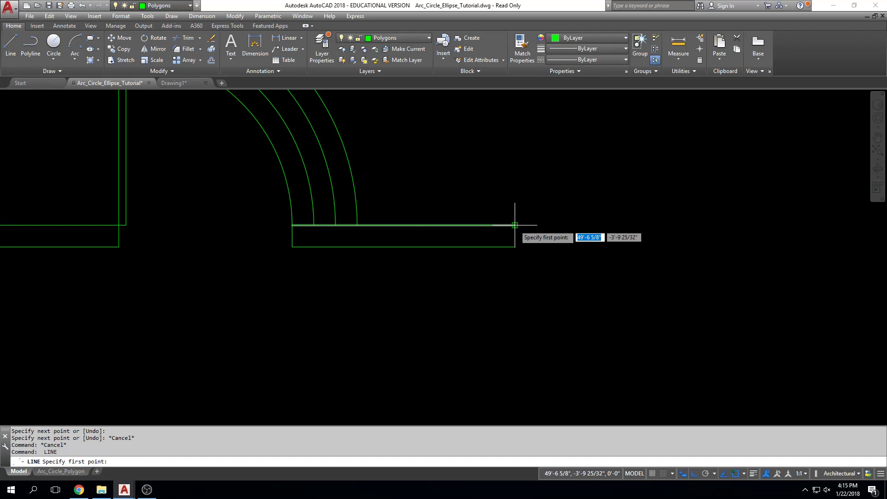
click(515, 225)
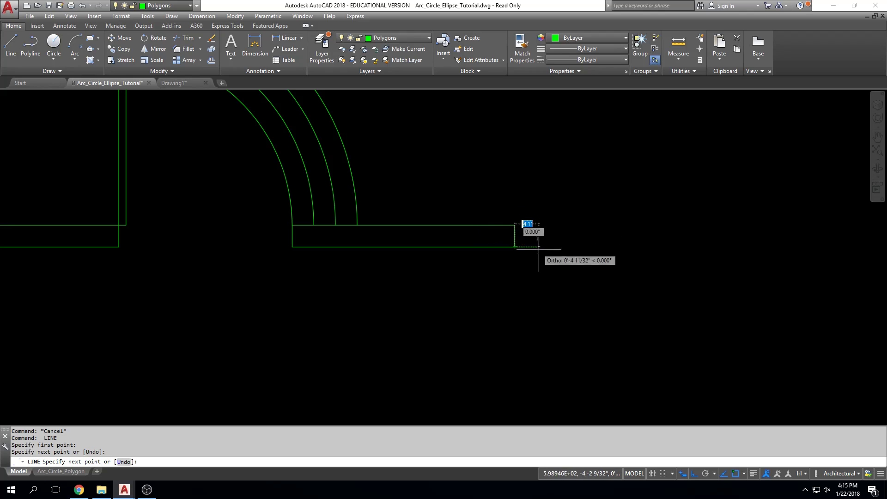
key(Escape)
key(Escape)
key(Escape)
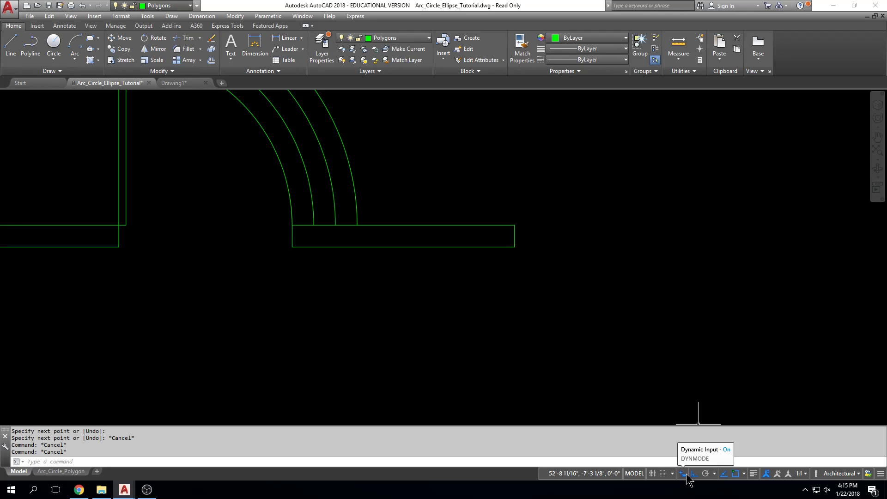
click(684, 474)
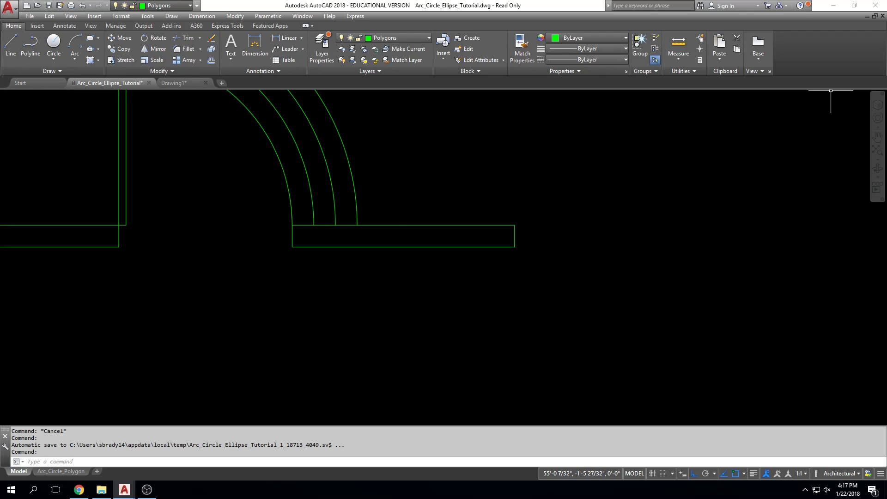
Switch to the course site in Chrome and view the full description of assignment 2 Osnaps, Circle Widget, Circles Basketball Court, and Door Arc Exercise
drag(886, 23, 408, 23)
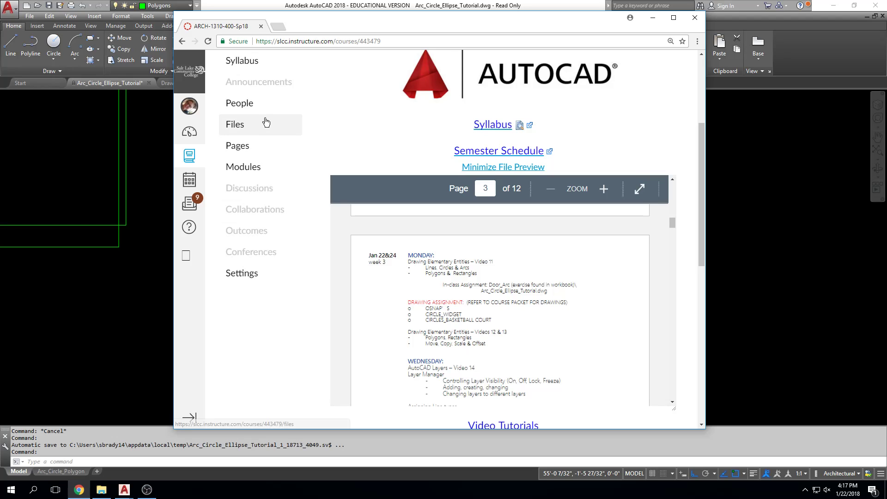
scroll(270, 125, up, 2)
click(262, 68)
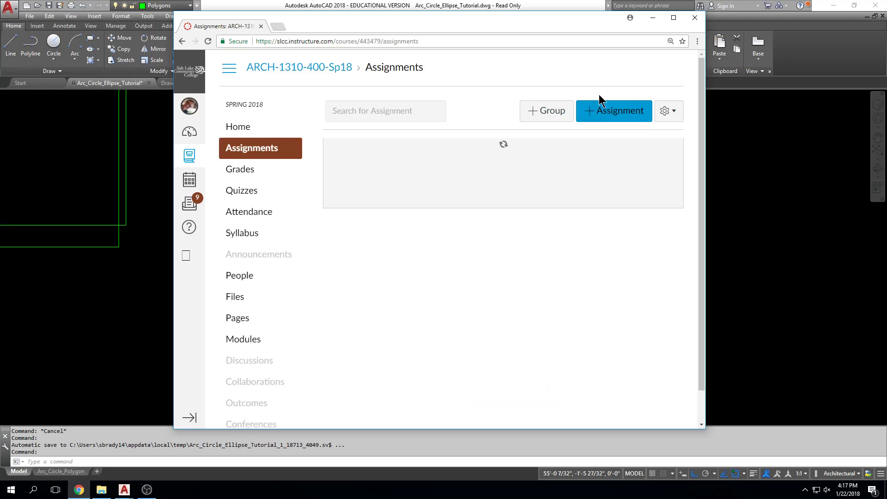
double_click(546, 28)
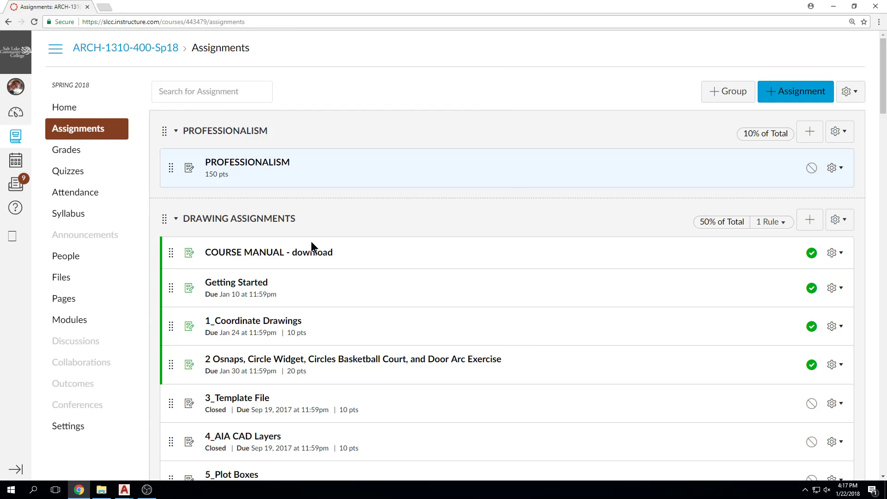
scroll(295, 297, down, 1)
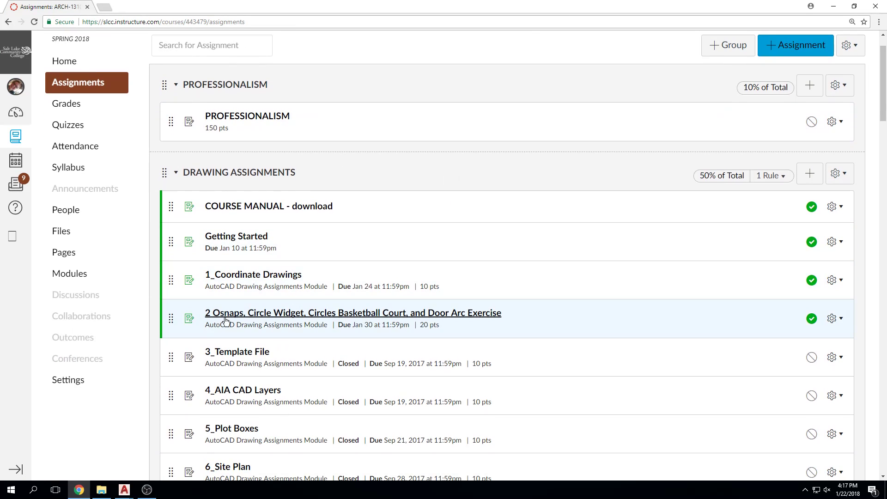
click(325, 316)
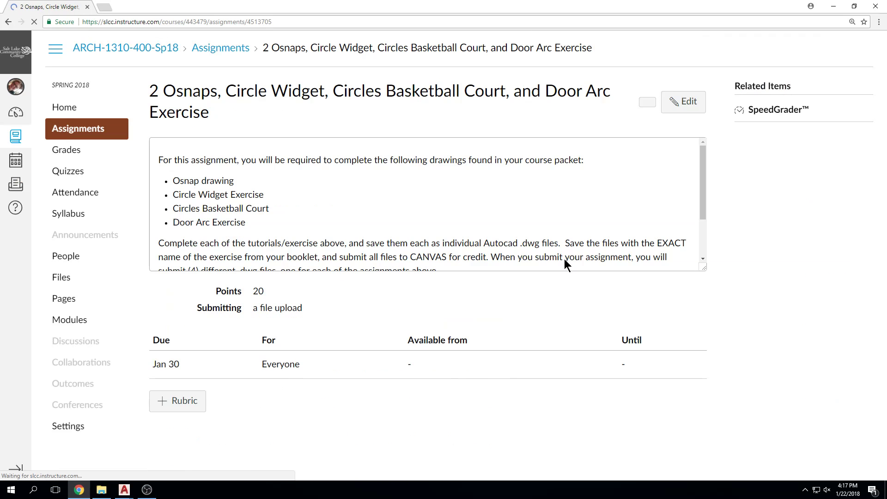
drag(697, 269, 698, 471)
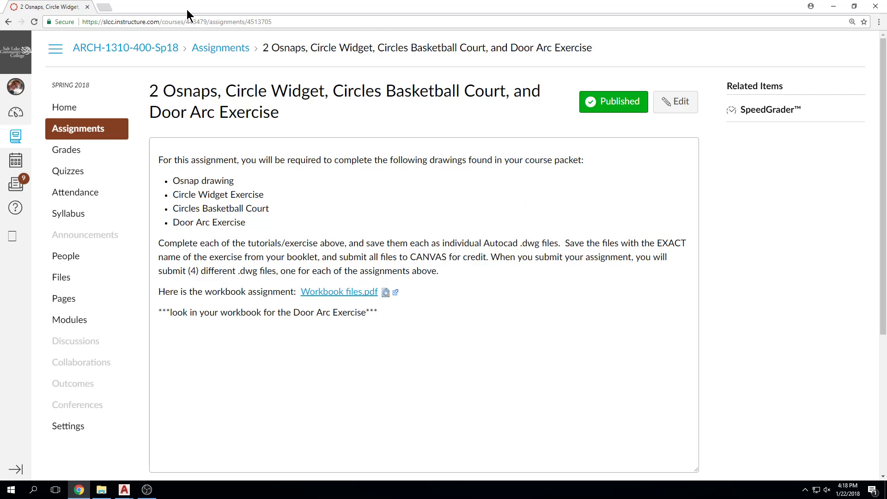
Preview the Semester Schedule from the course home page and examine the Wednesday topics on page 3
drag(65, 131, 67, 146)
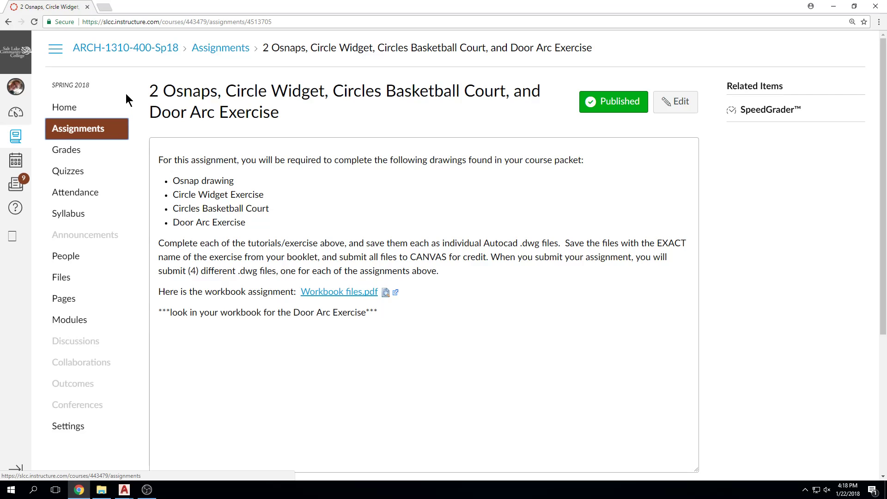
click(76, 107)
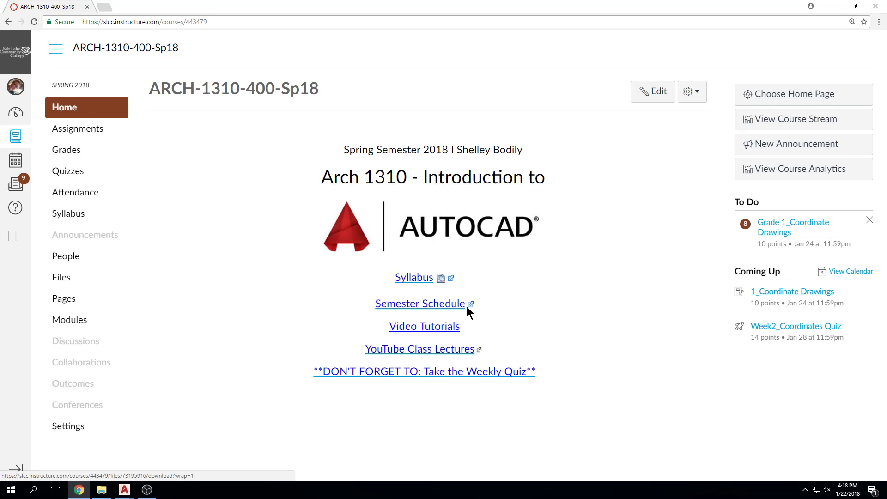
click(467, 304)
scroll(618, 286, down, 2)
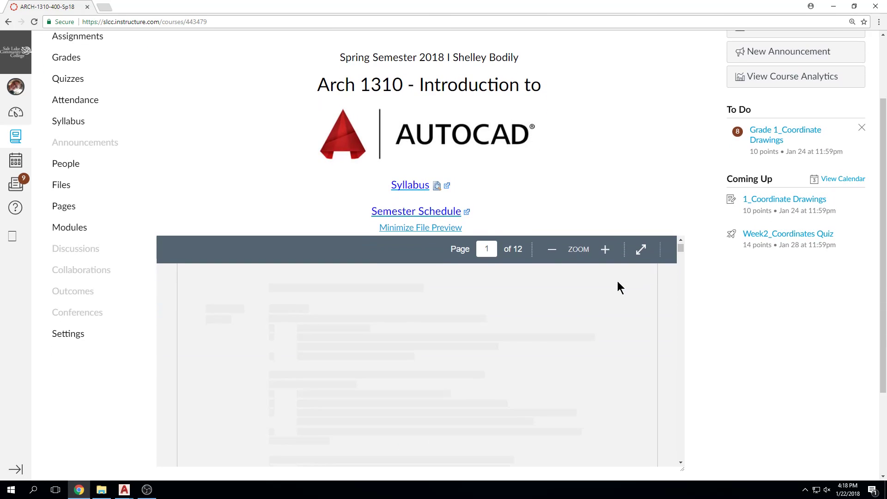
scroll(708, 278, down, 3)
scroll(603, 268, down, 10)
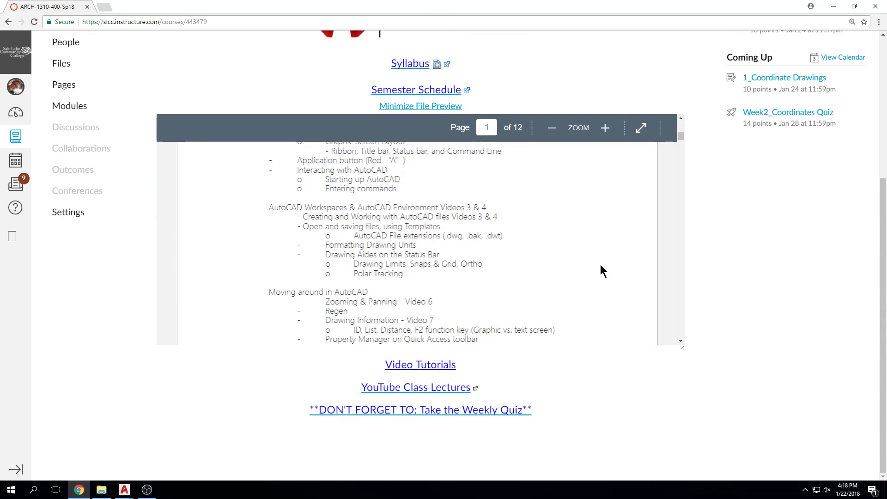
scroll(601, 265, down, 10)
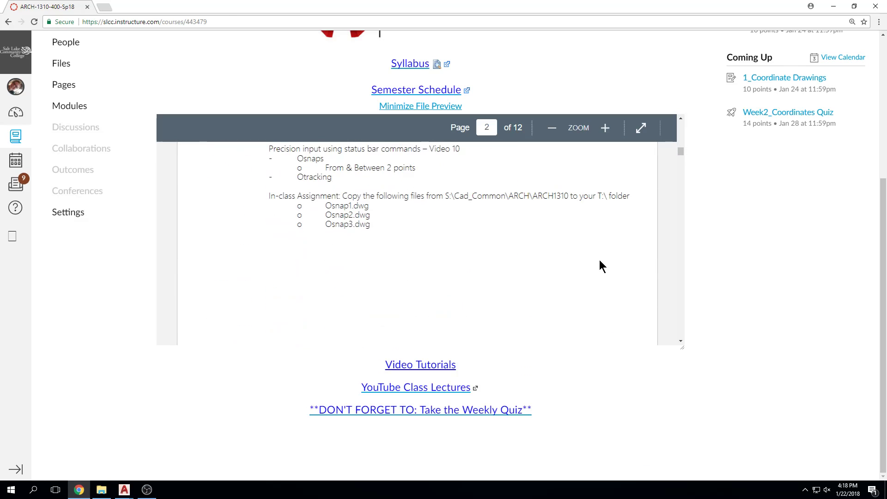
scroll(462, 238, down, 4)
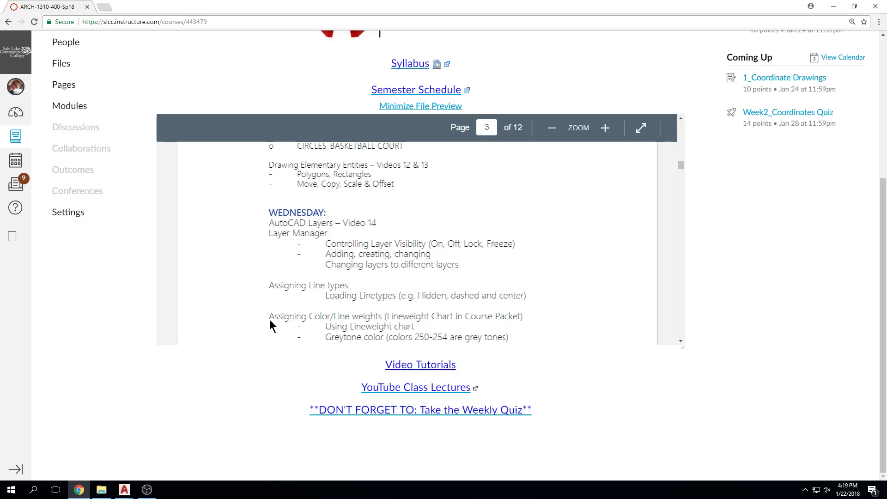
Return to the course's assignments list, look over the drawing assignments, and restore the browser window to its smaller size
scroll(107, 255, up, 3)
scroll(115, 214, up, 1)
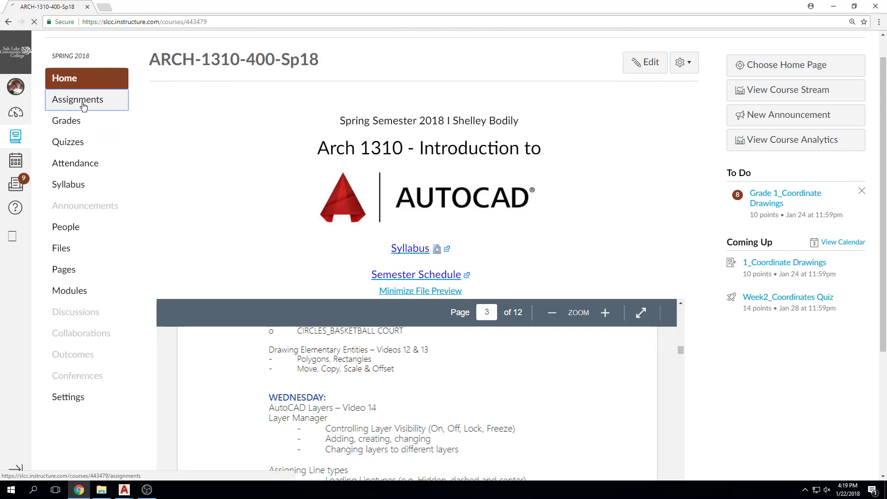
click(99, 102)
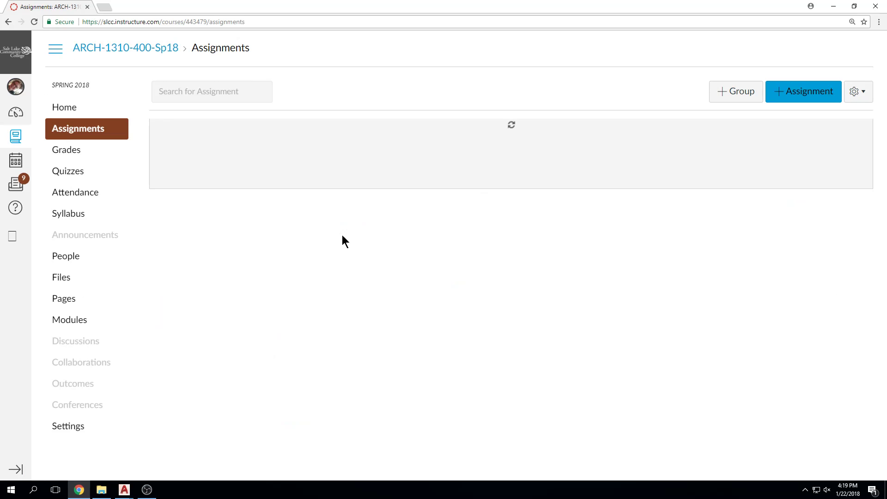
scroll(633, 310, down, 1)
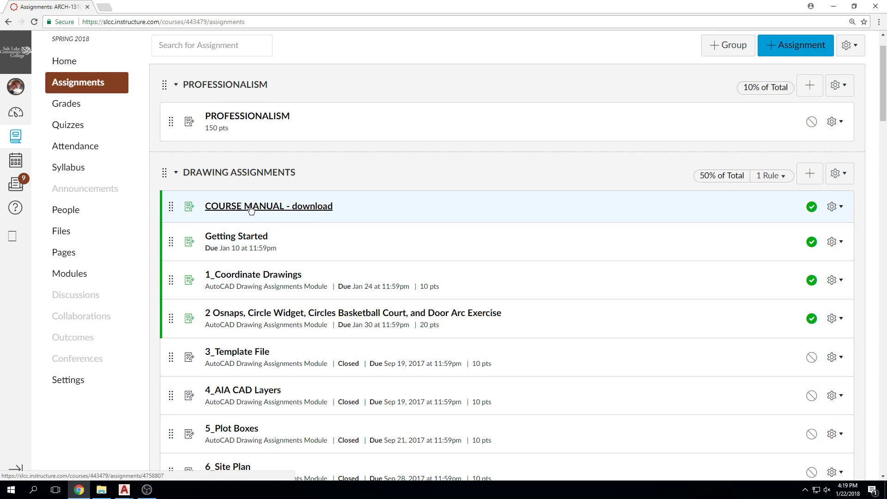
double_click(373, 7)
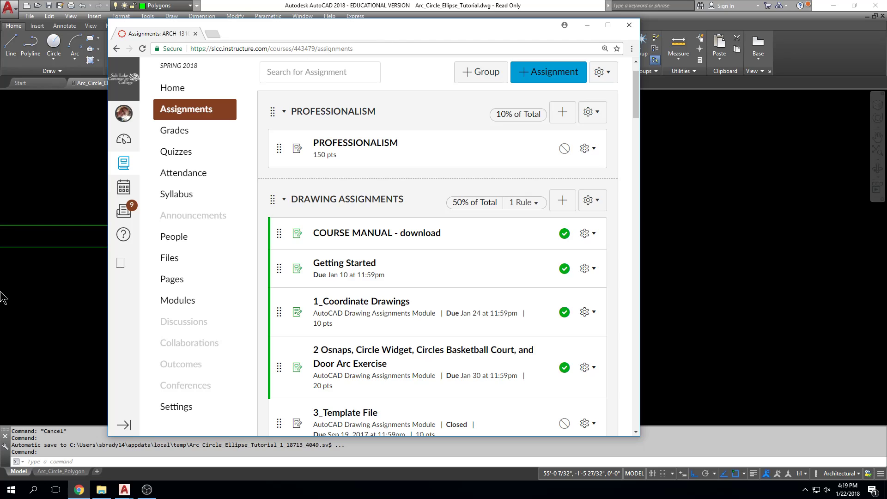